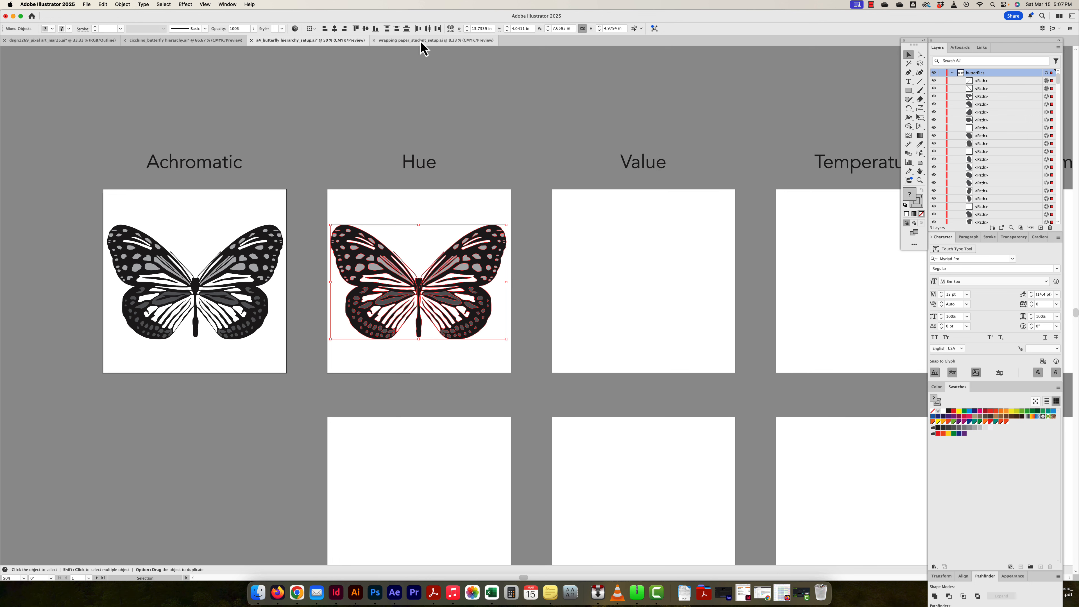
Step: Switch to the wrapping paper_student_setup.ai document and look through its full set of swatch groups
click(418, 42)
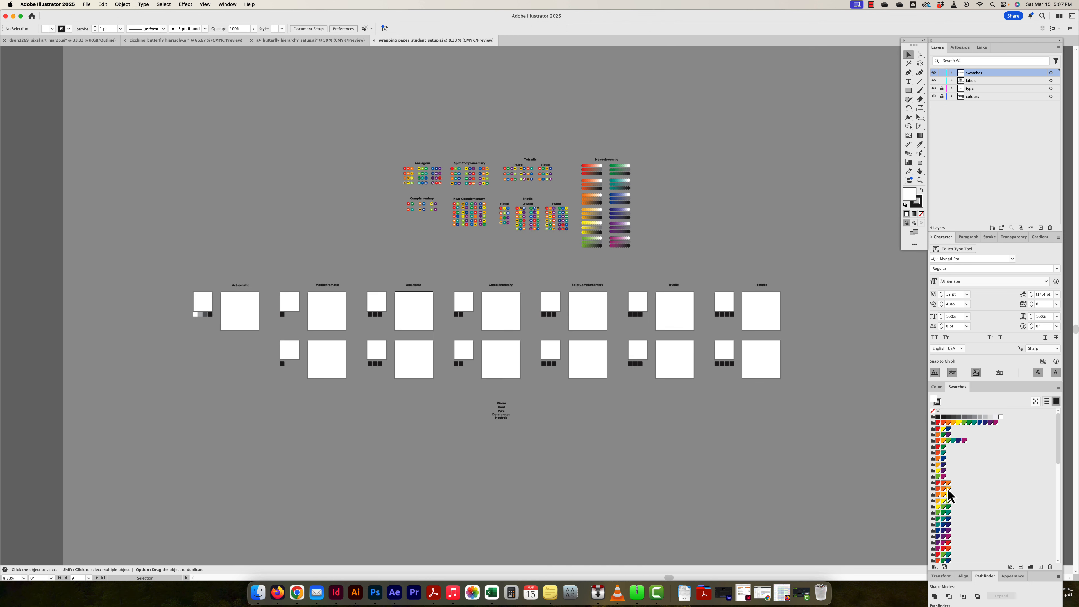
scroll(977, 459, down, 10)
scroll(974, 486, up, 15)
drag(995, 381, 995, 317)
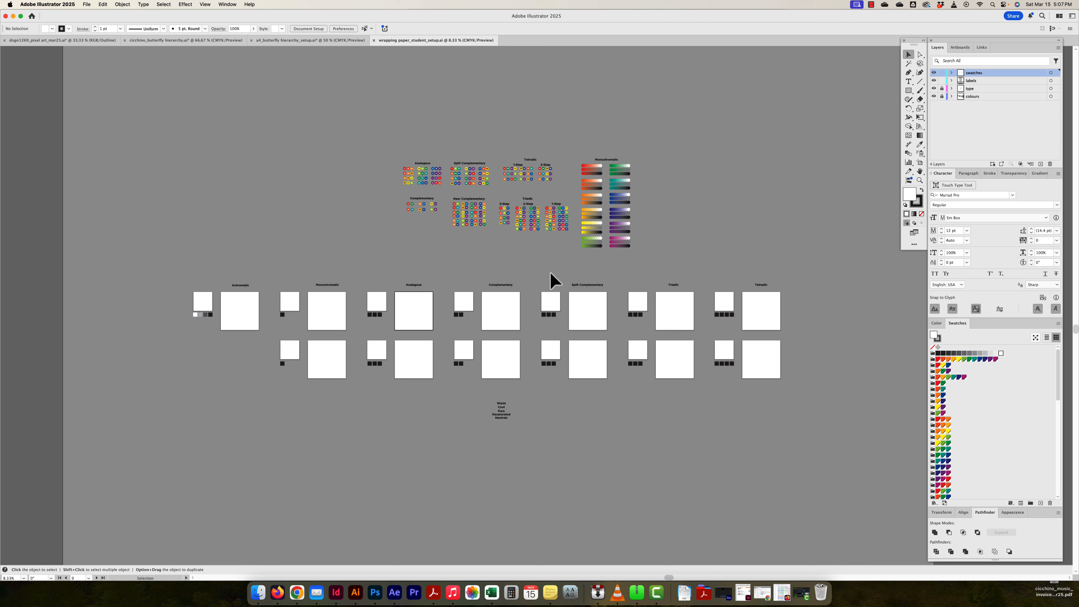
Step: Save the document's swatch library in AI format to the Desktop under the name colour harmonies
click(1057, 323)
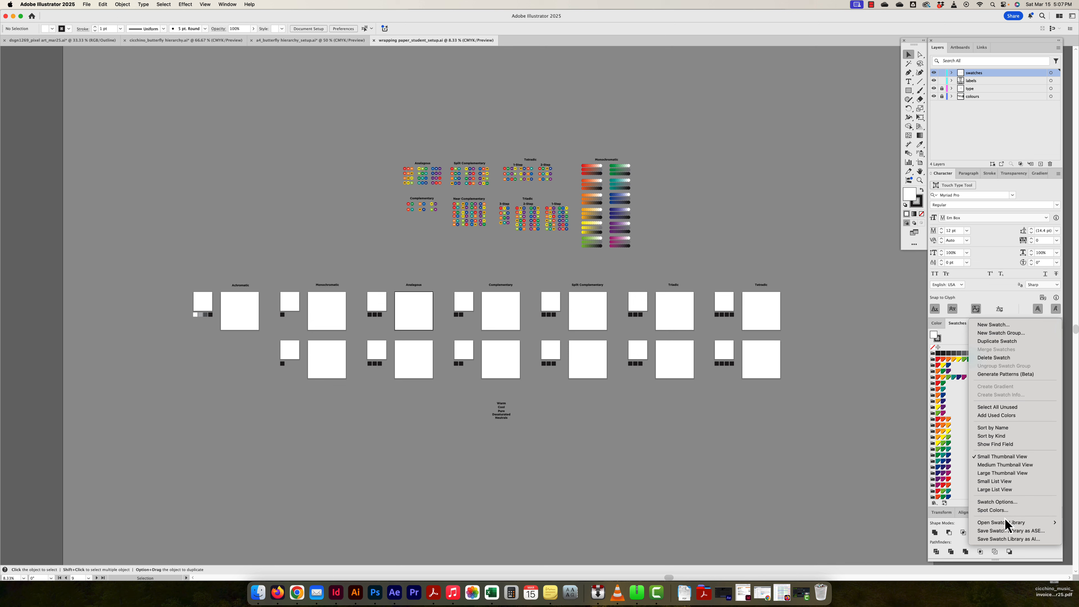
mouse_move(1006, 524)
click(1007, 538)
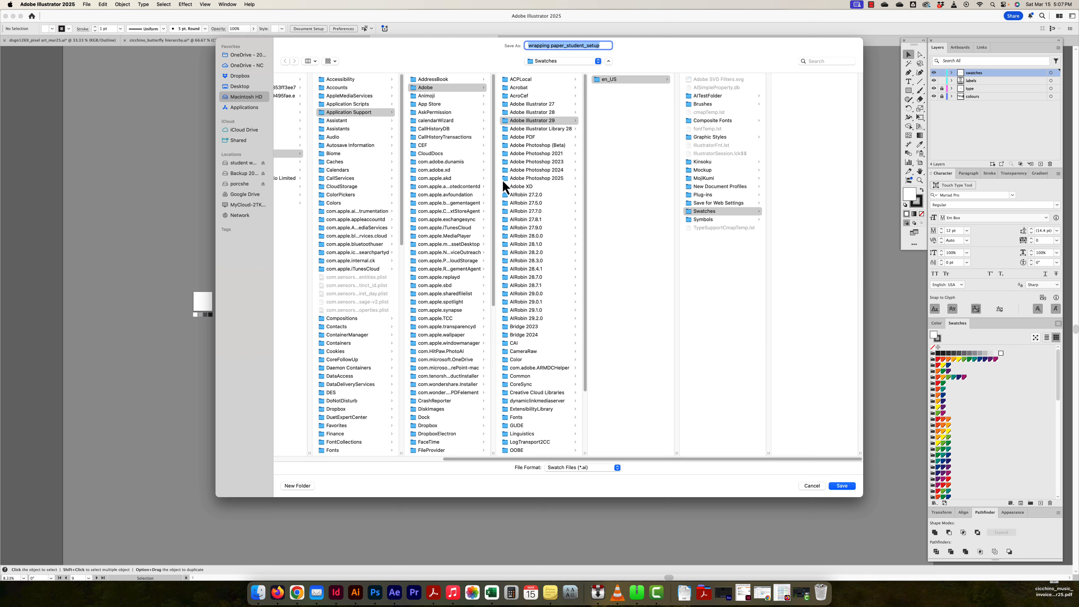
click(240, 87)
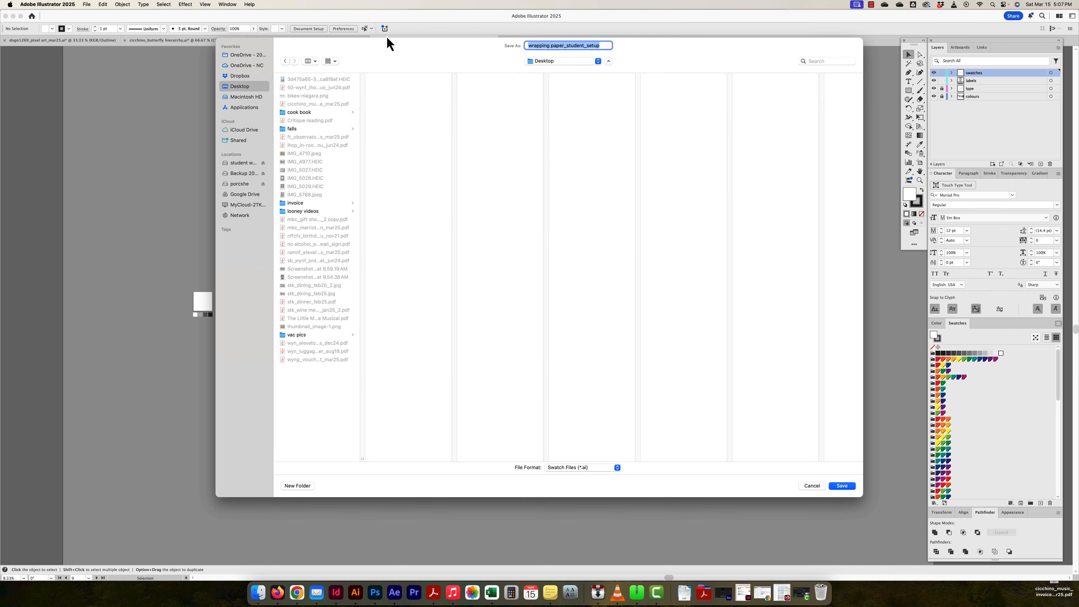
drag(600, 45, 567, 44)
drag(603, 44, 483, 40)
text(colour harmonies)
drag(578, 476, 576, 476)
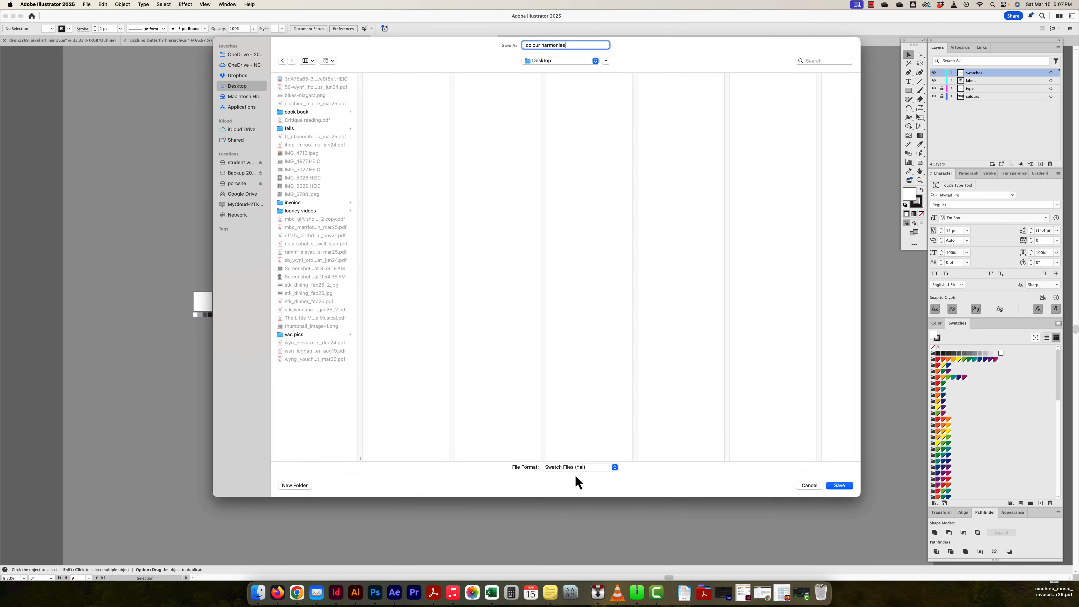
click(845, 486)
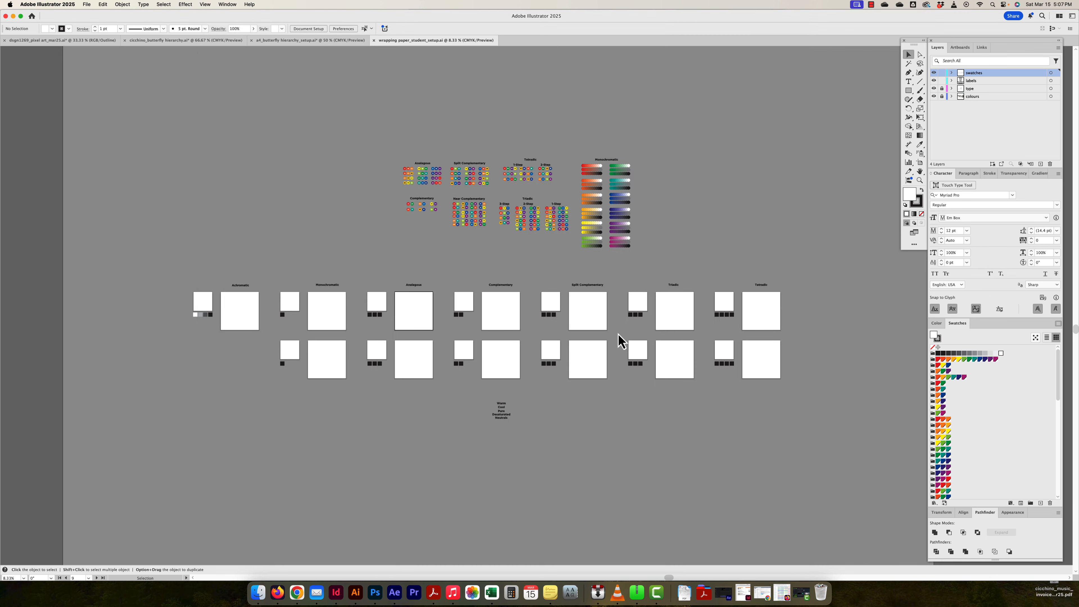
Step: In the a4_butterfly hierarchy_setup.ai document, load the colour harmonies.ai swatch library from the Desktop
click(282, 41)
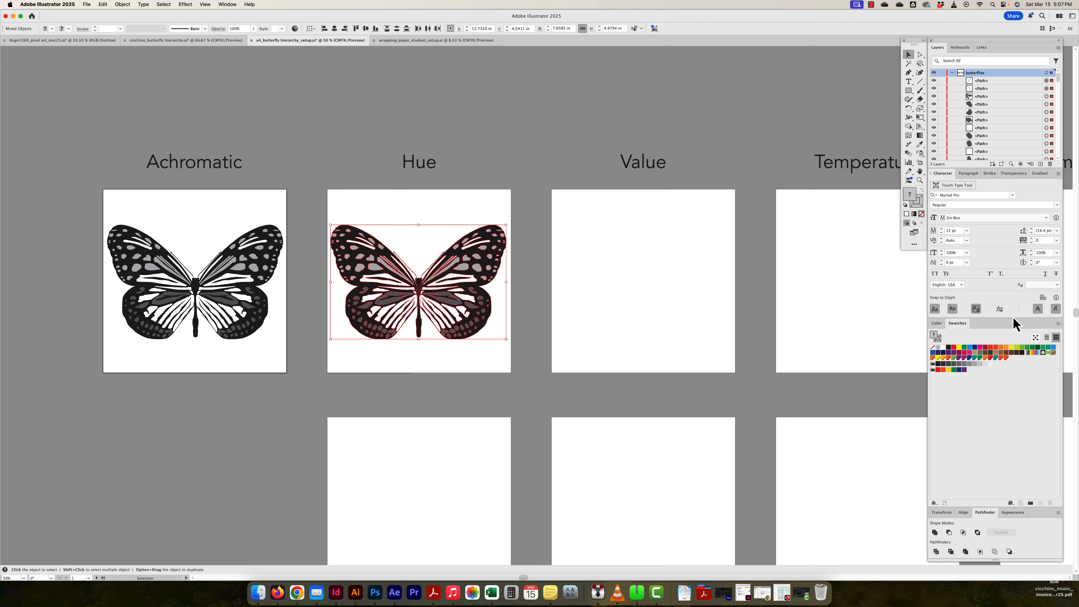
click(1058, 324)
mouse_move(1031, 522)
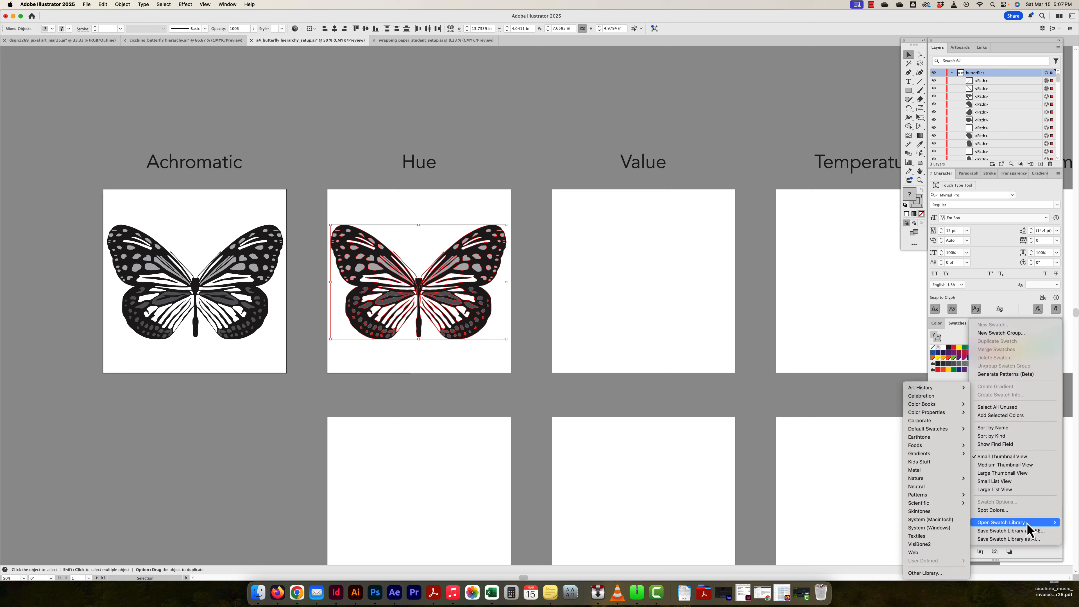
click(928, 573)
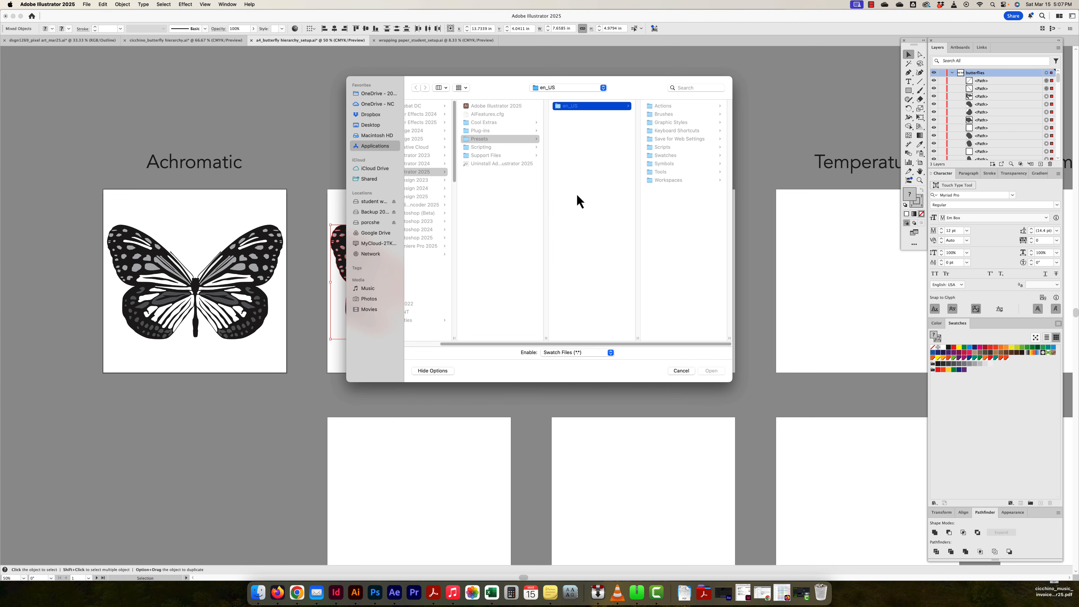
click(375, 126)
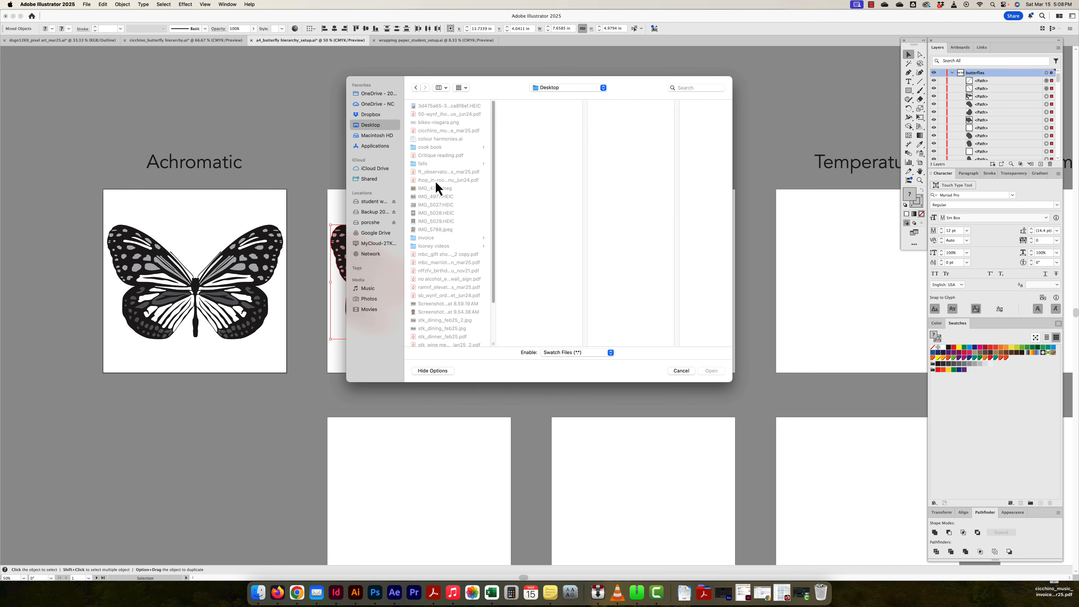
scroll(438, 187, down, 5)
scroll(446, 234, up, 5)
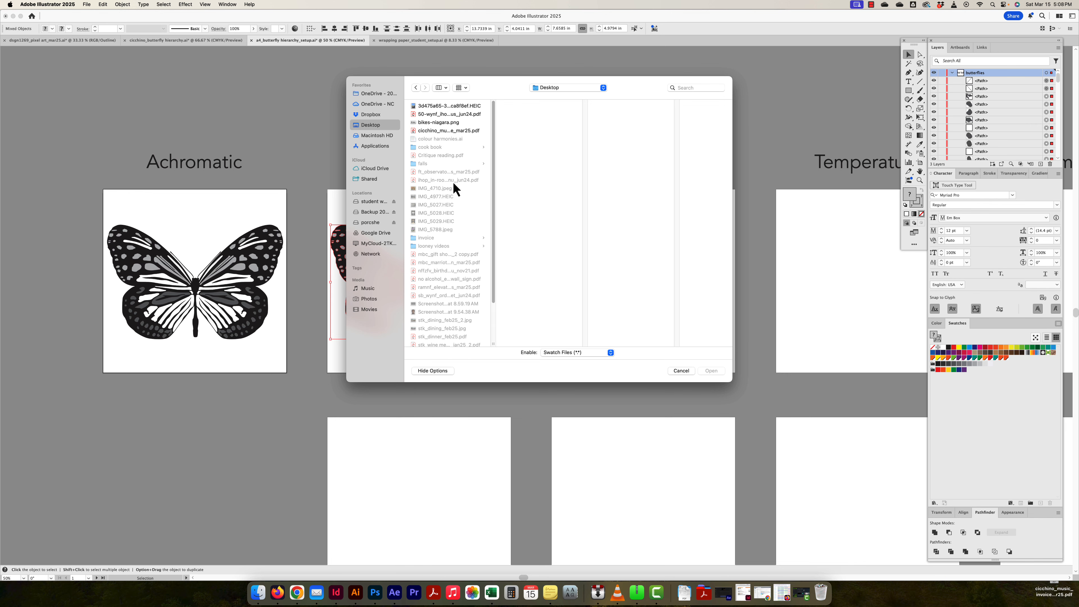
click(440, 139)
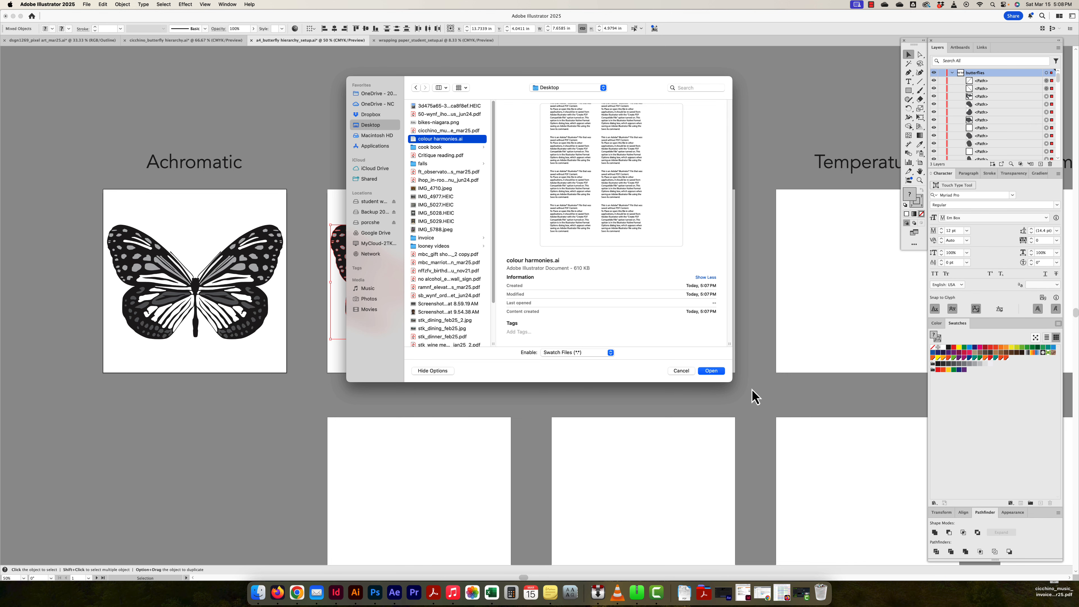
click(711, 371)
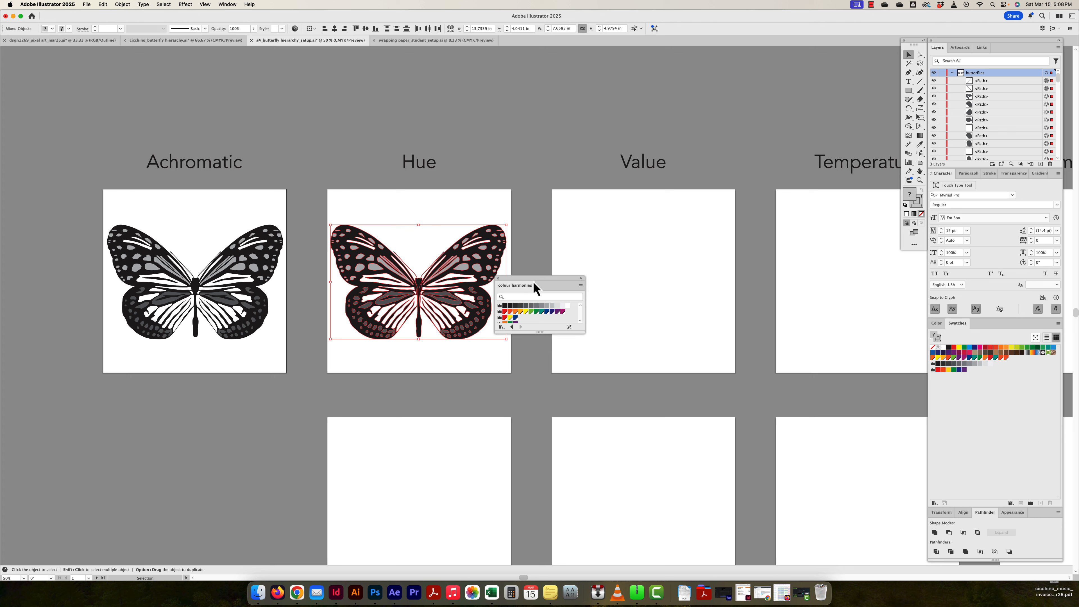
Step: Enlarge the colour harmonies library and float it over the canvas beside the document's own swatches
drag(534, 283, 646, 167)
drag(650, 216, 660, 502)
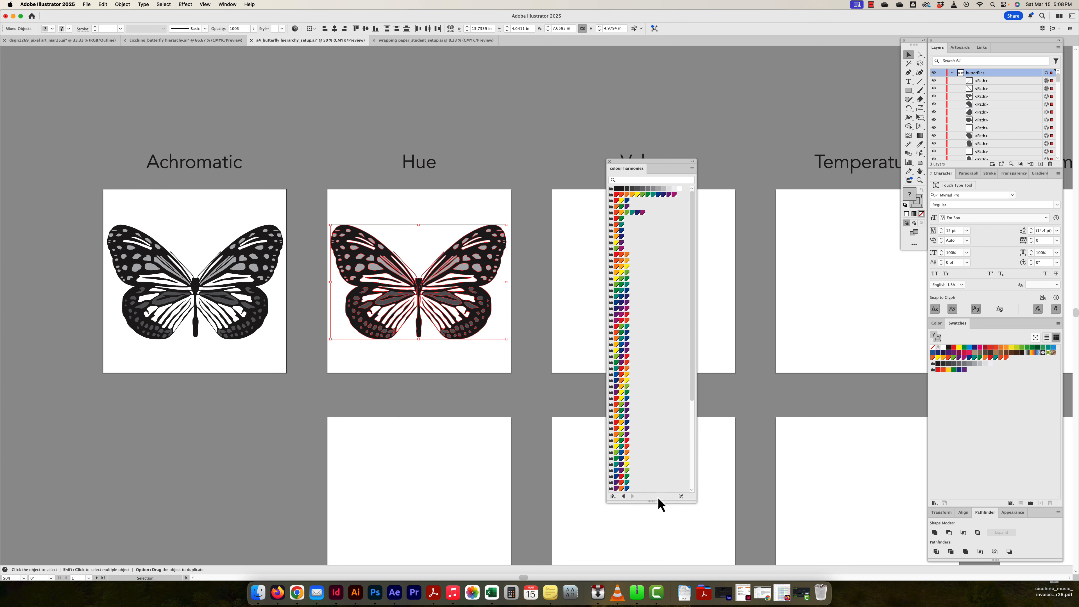
drag(620, 173, 982, 325)
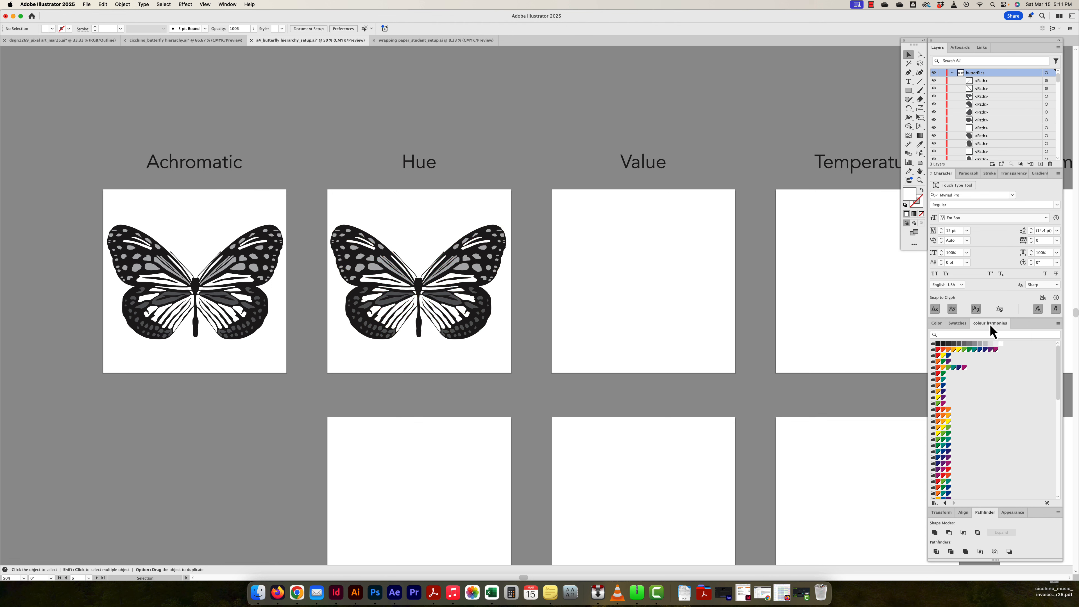
drag(990, 329, 722, 284)
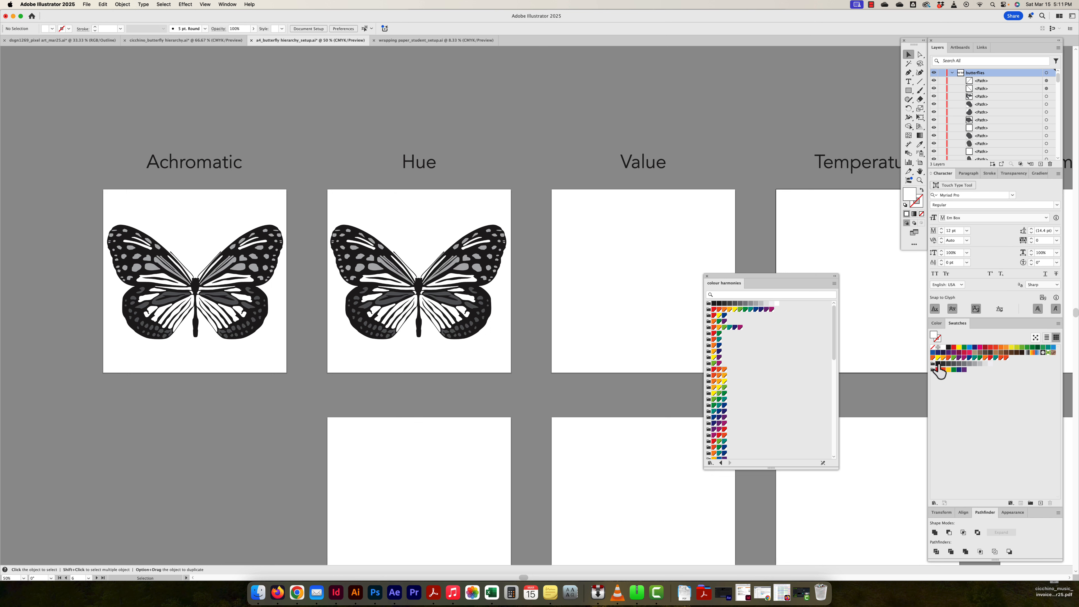
Step: Add the colour harmonies groups from the hues group through the last tetradic group to the document's swatches, and close the library
click(708, 311)
scroll(708, 366, down, 10)
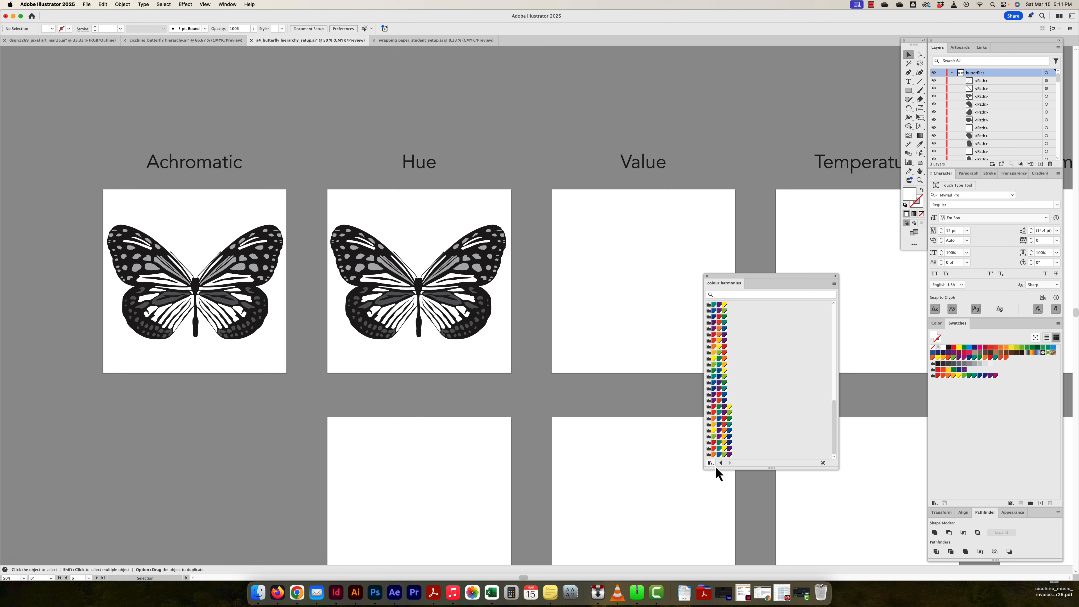
shift+click(709, 454)
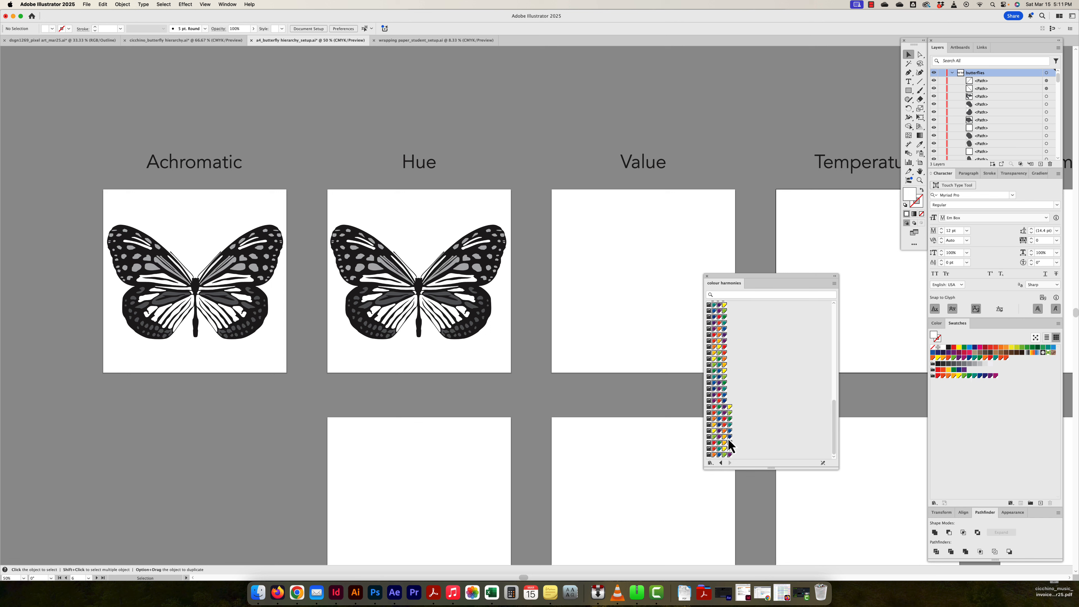
drag(708, 459, 946, 340)
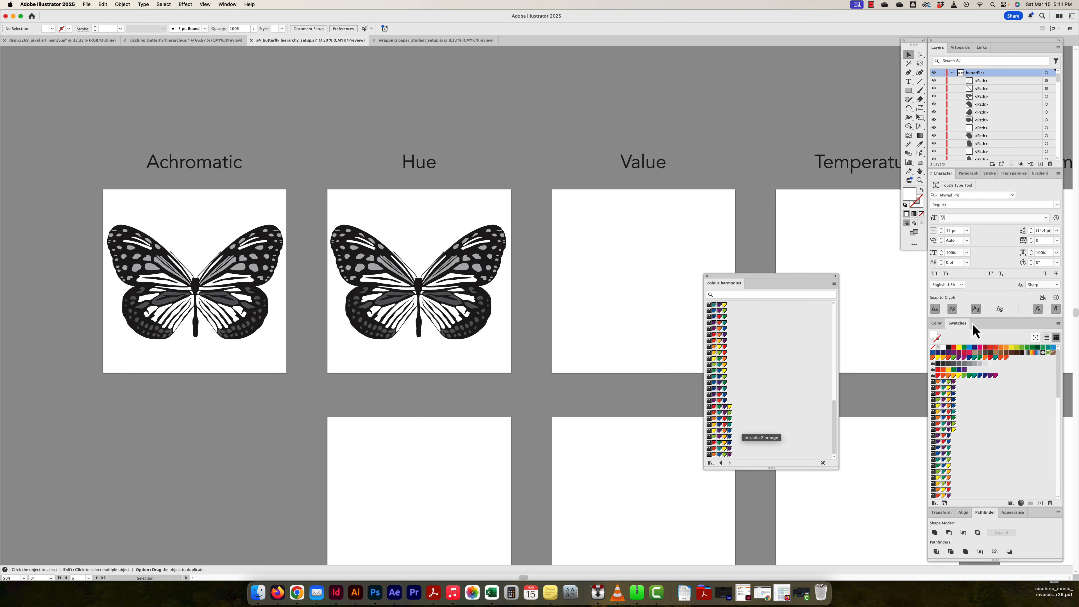
scroll(965, 425, down, 5)
scroll(948, 446, up, 10)
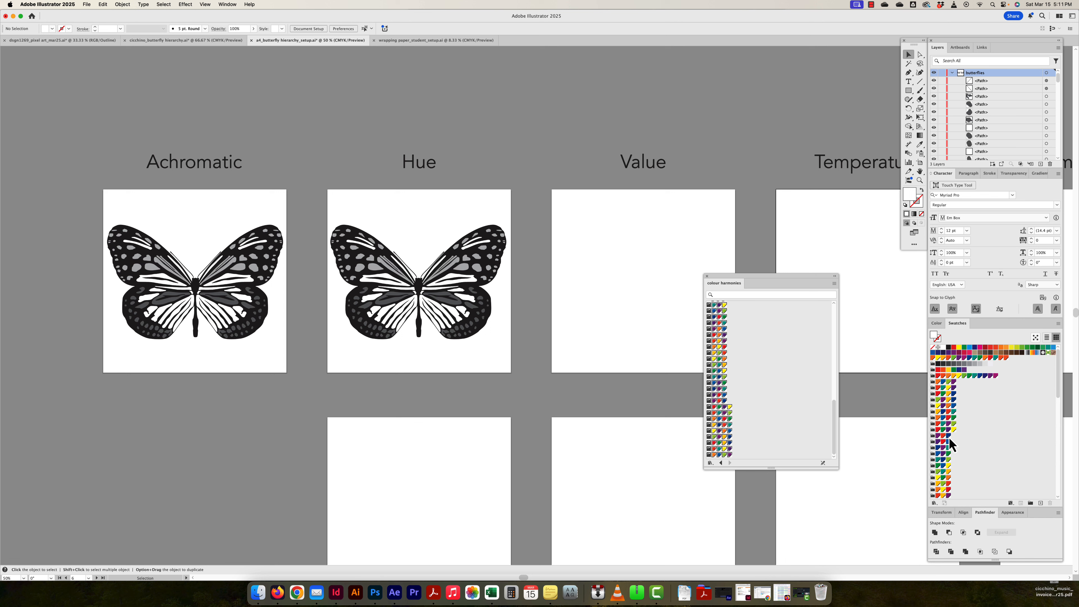
click(707, 276)
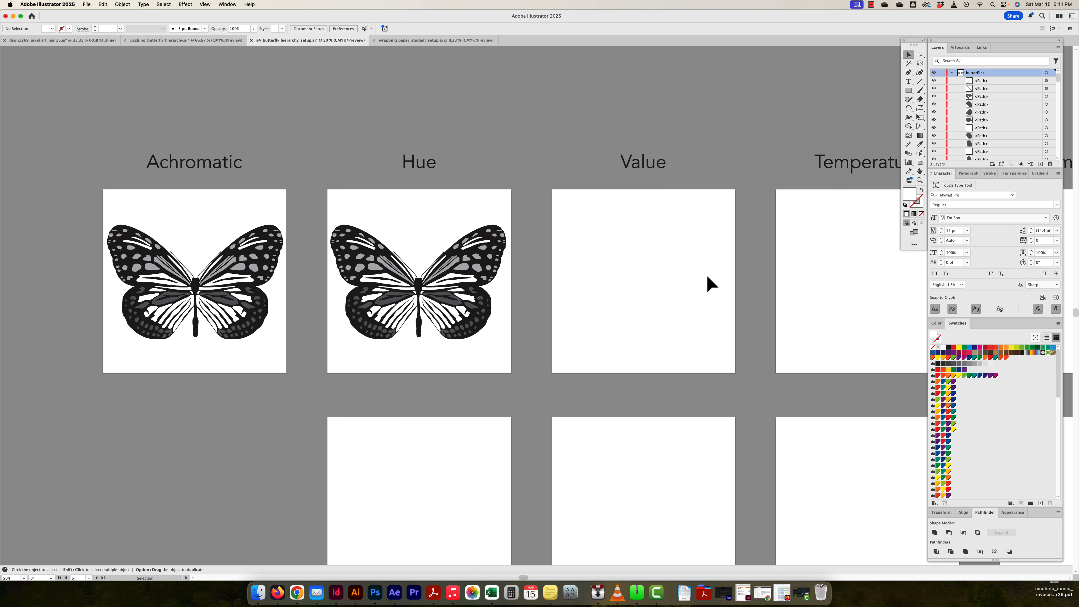
Step: Open the Hue butterfly in the advanced Recolor Artwork options and apply the tetradic 1 yellow-green swatch group
drag(324, 217, 545, 353)
key(alt+shift+super+l)
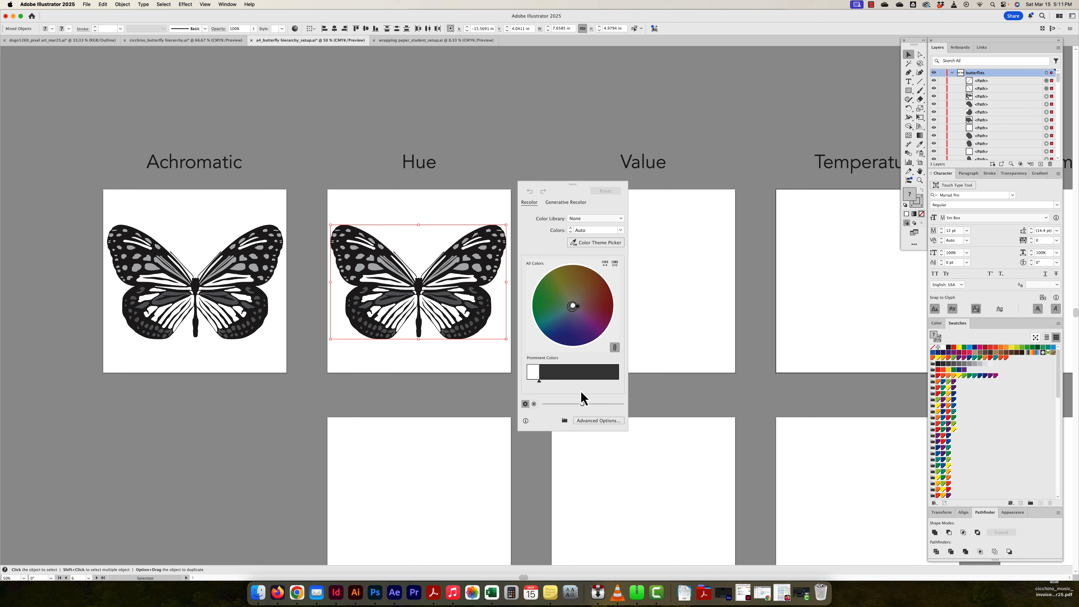
click(594, 424)
scroll(726, 306, up, 15)
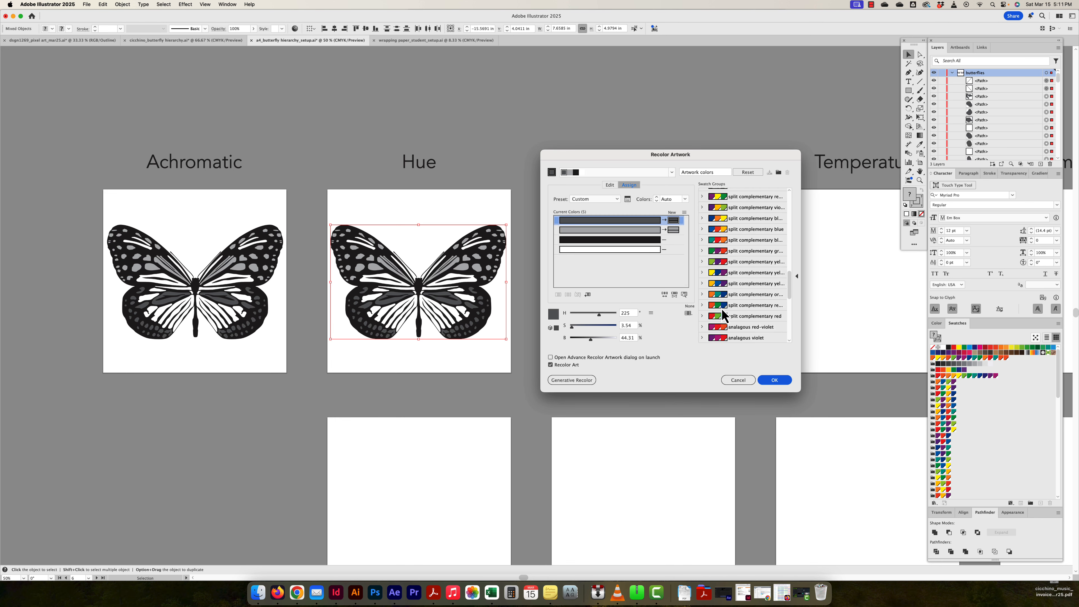
scroll(721, 314, down, 15)
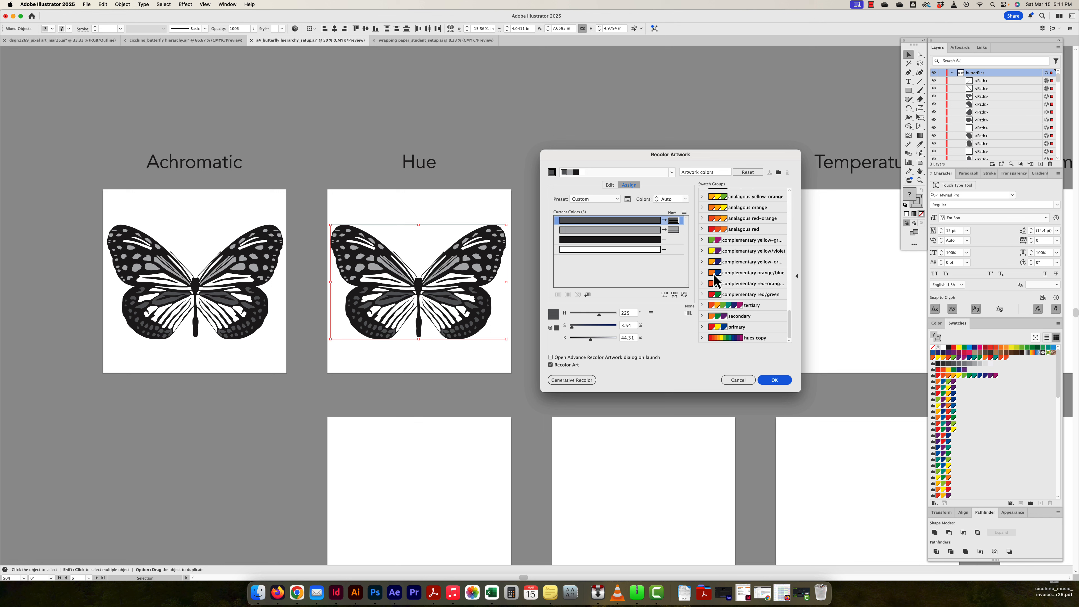
scroll(714, 276, up, 15)
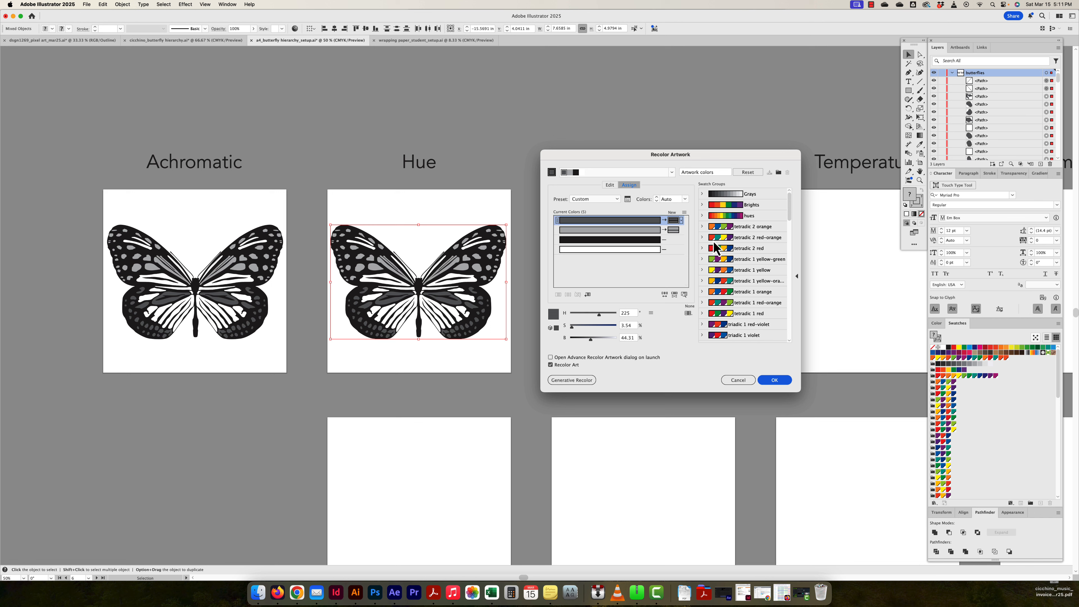
click(712, 261)
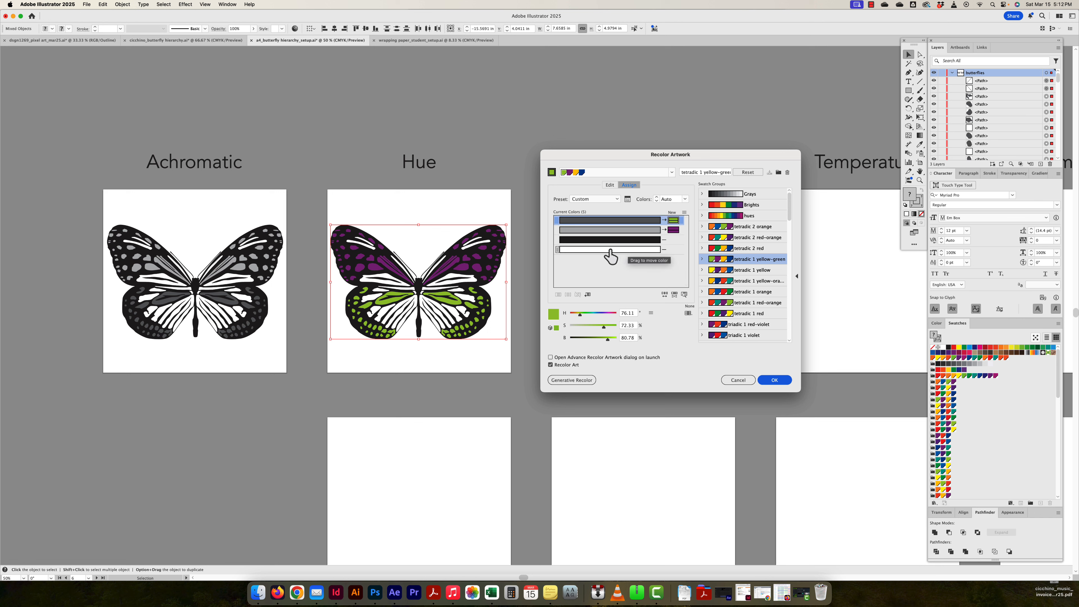
Step: Include the black and white rows in the recolouring with new colours, using four in total, and reapply tetradic 1 yellow-green
click(684, 199)
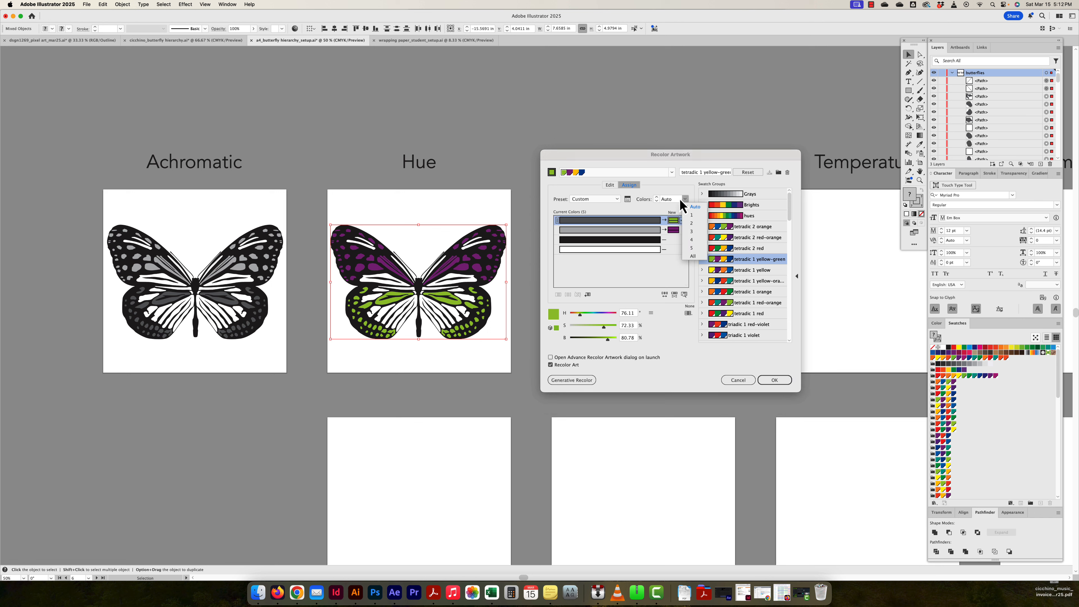
click(691, 239)
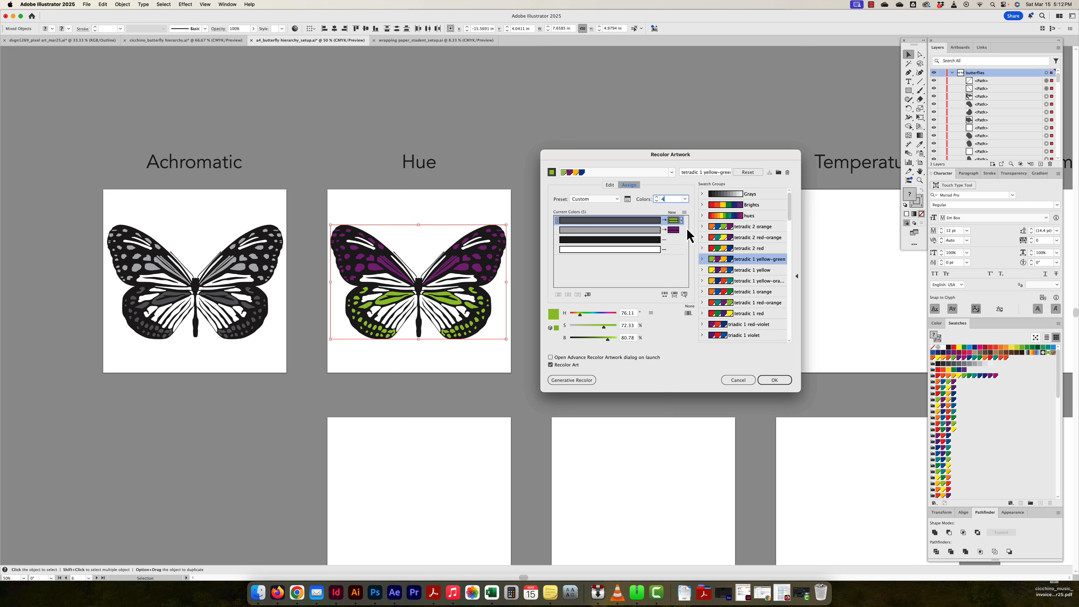
right_click(674, 240)
click(704, 247)
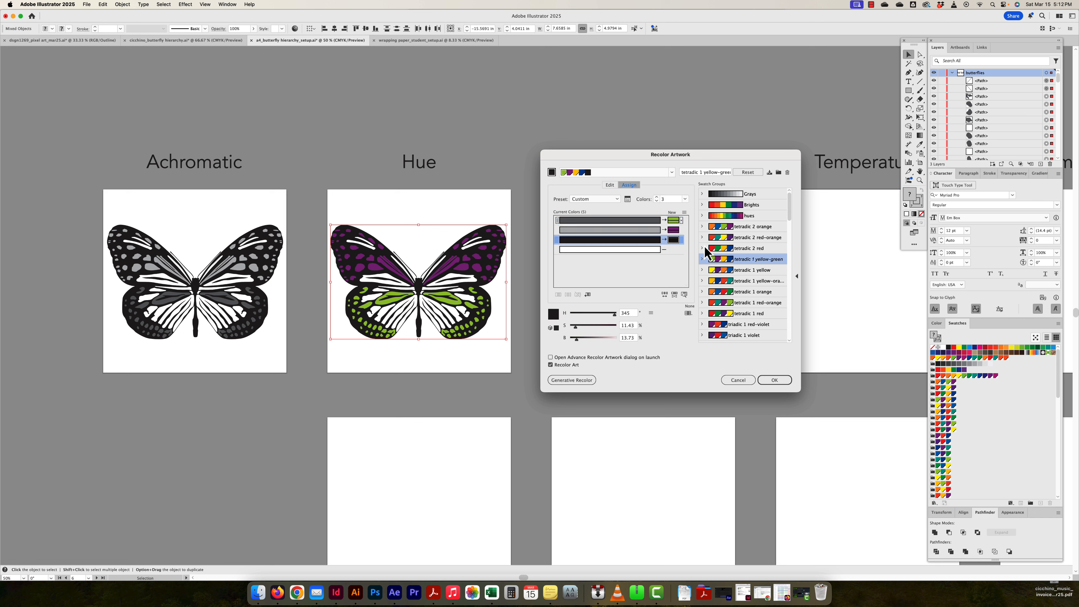
right_click(673, 250)
click(688, 261)
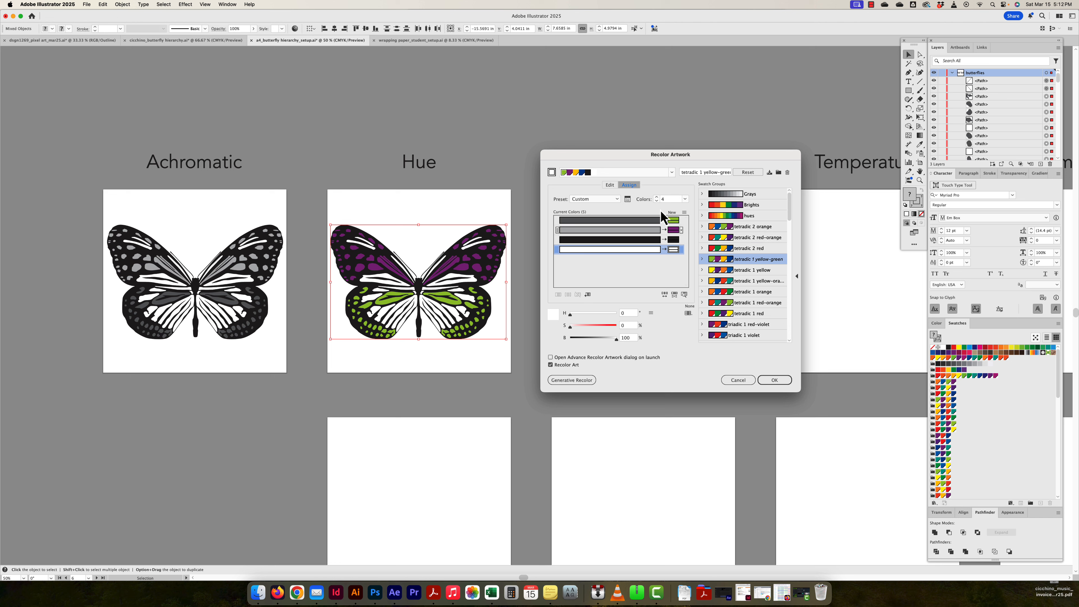
click(721, 259)
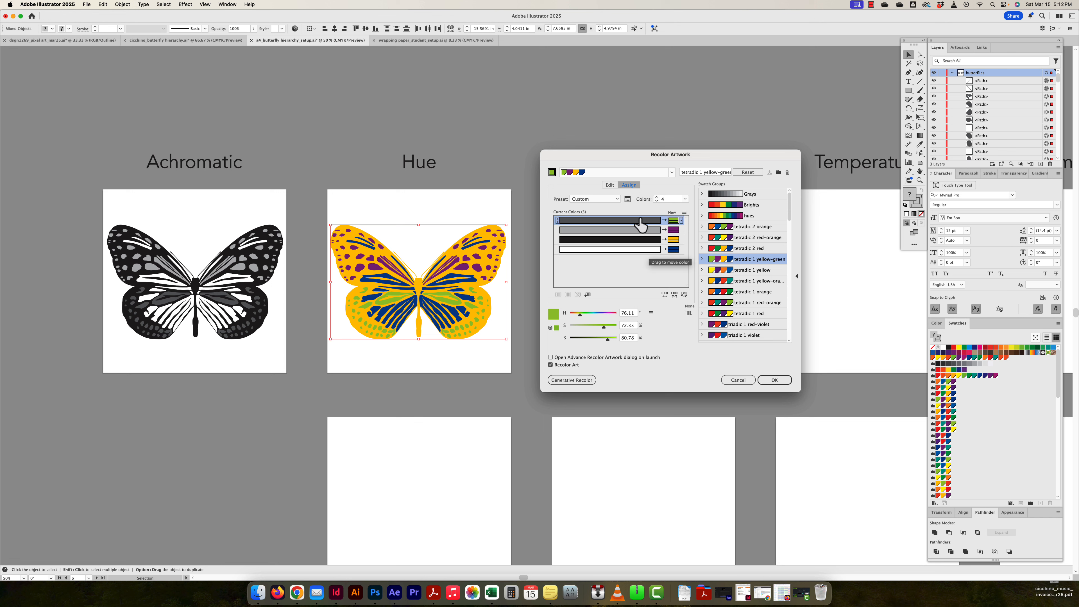
Step: Highlight where the dark grey original colour is used in the butterfly, and restore the full recolour preview
click(652, 220)
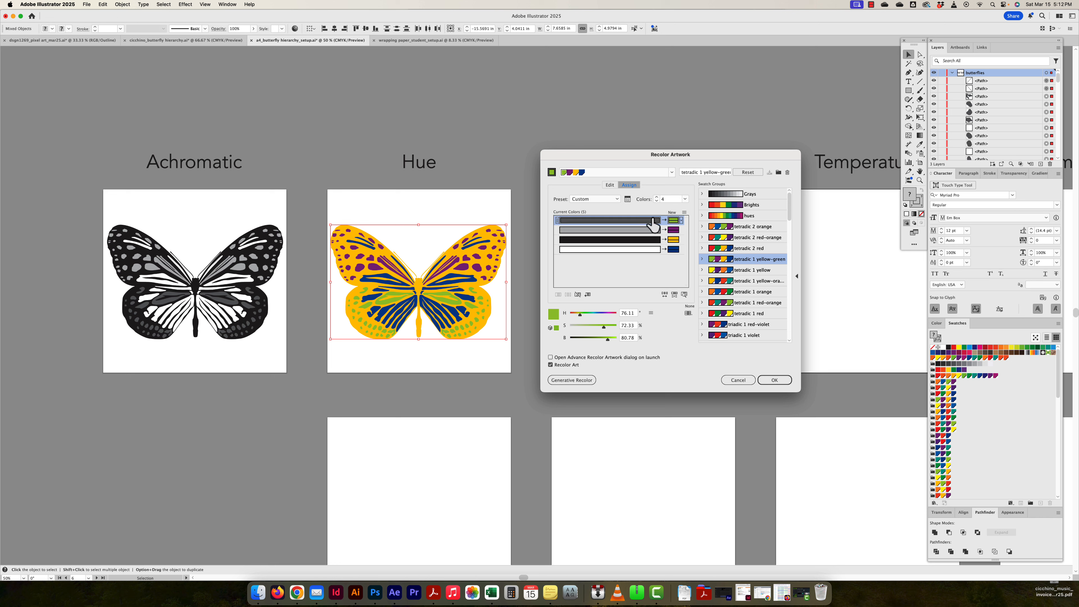
click(683, 294)
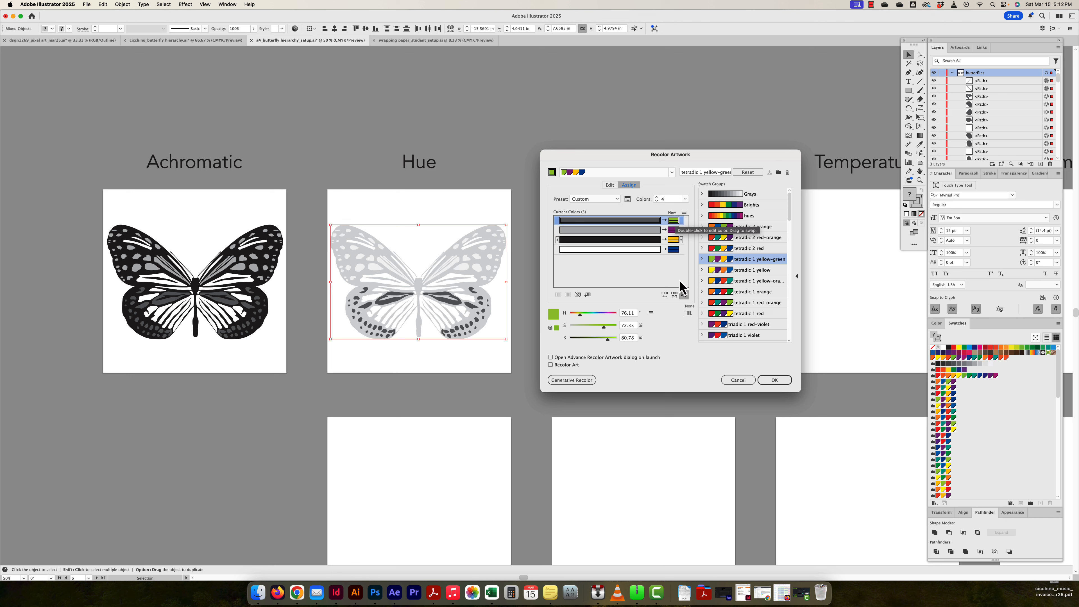
click(685, 294)
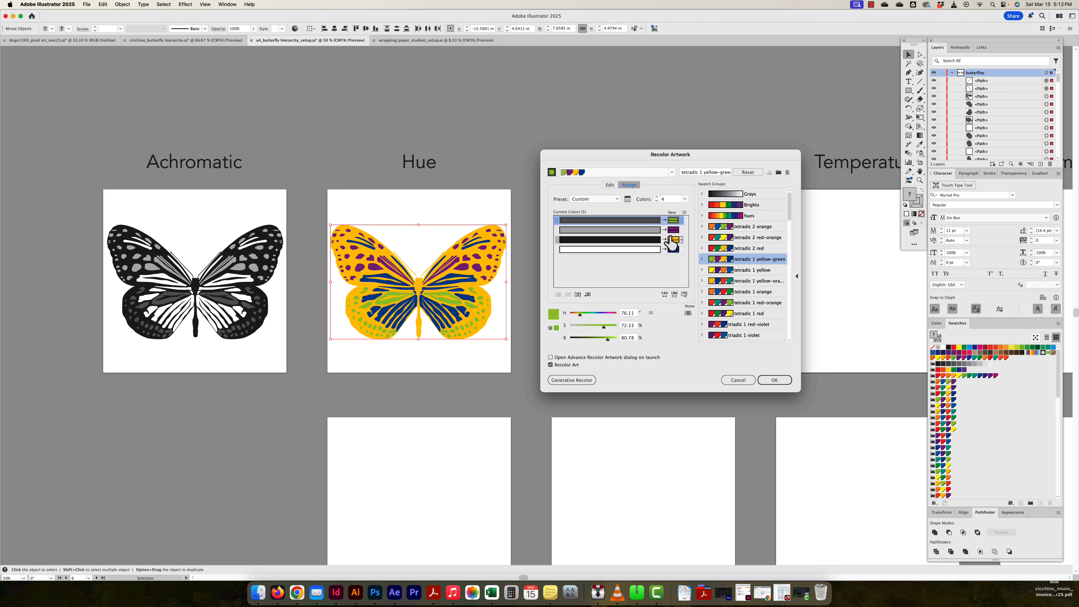
Step: Highlight where the light grey original colour is used in the Hue butterfly, and restore the full recolour preview
click(623, 235)
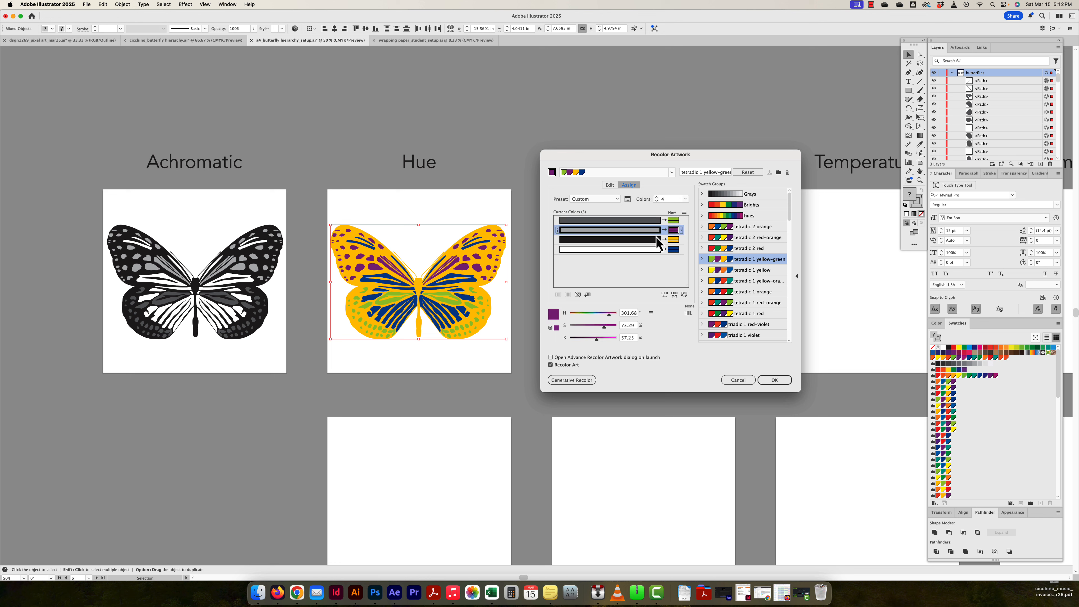
click(685, 295)
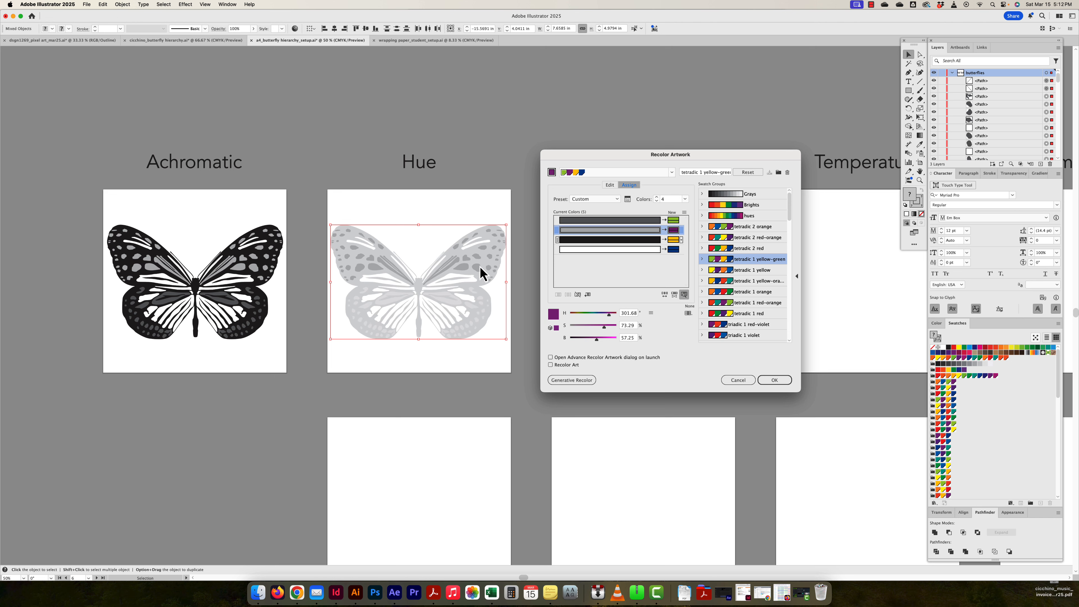
click(685, 294)
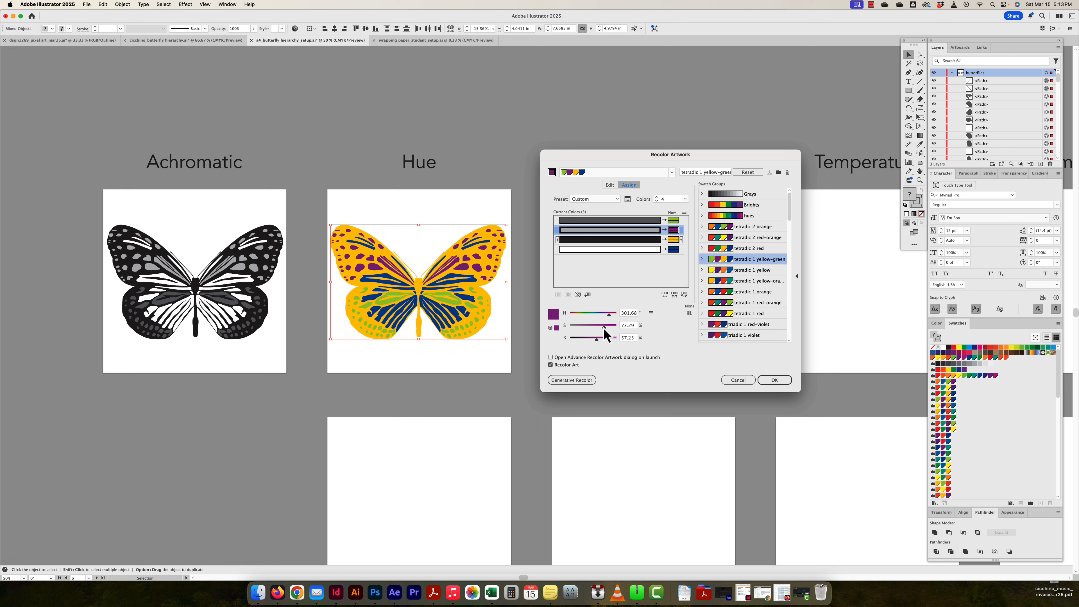
Step: Set the purple's saturation to 67%, apply the recolouring, and decline saving the changes to the tetradic 1 yellow-green swatch group
drag(604, 329, 599, 328)
key(super+z)
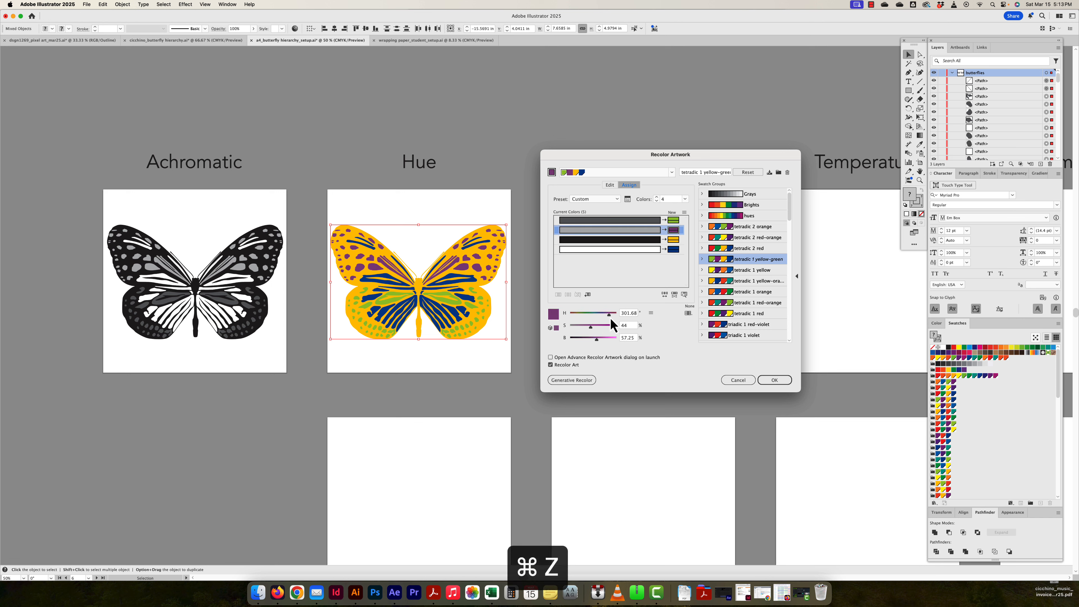
click(597, 327)
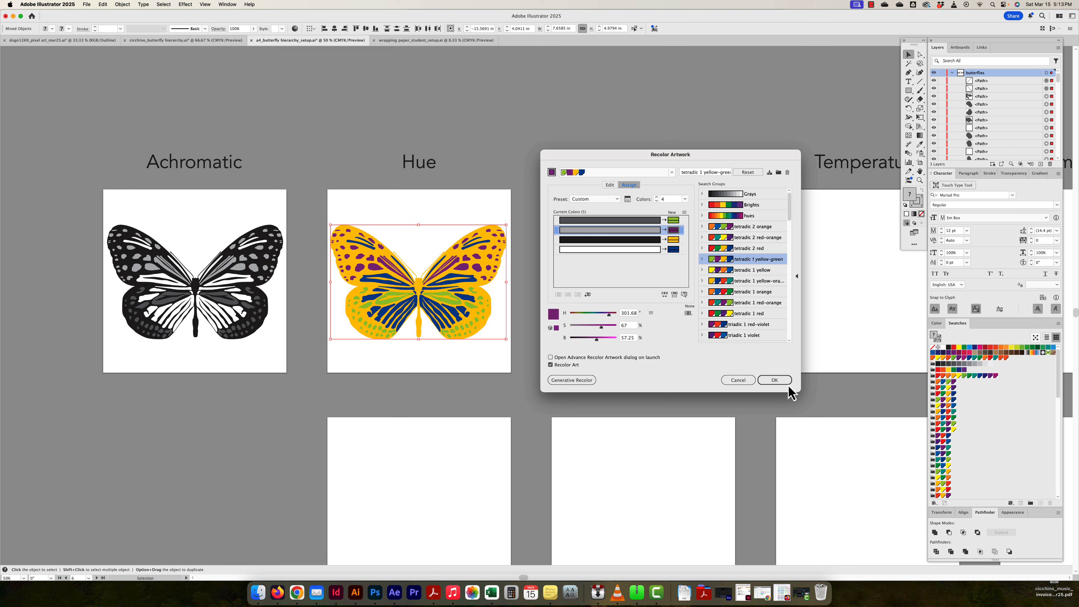
click(774, 380)
click(775, 380)
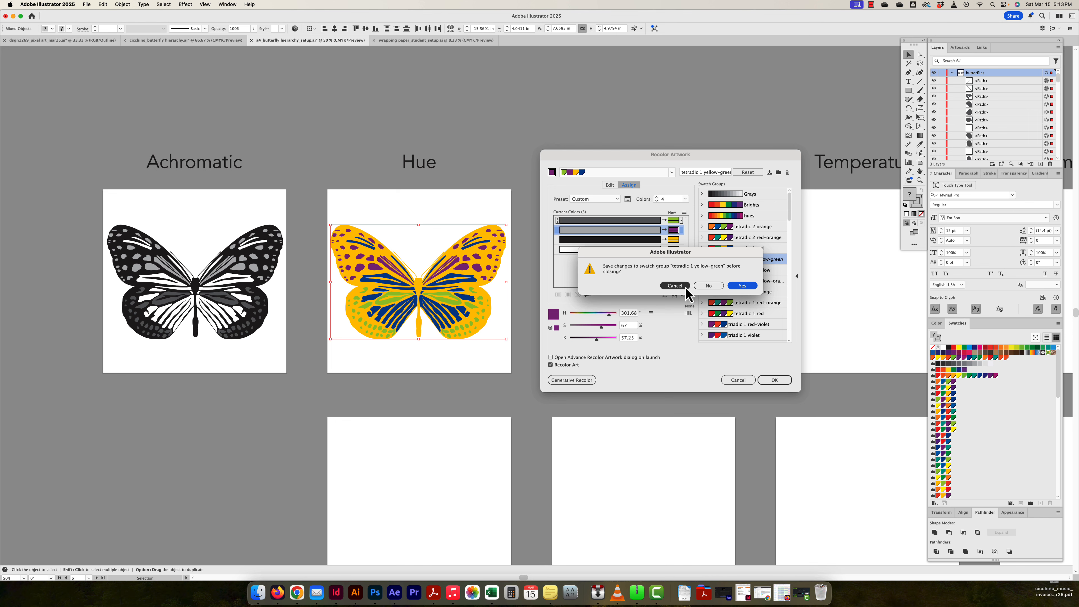
click(708, 286)
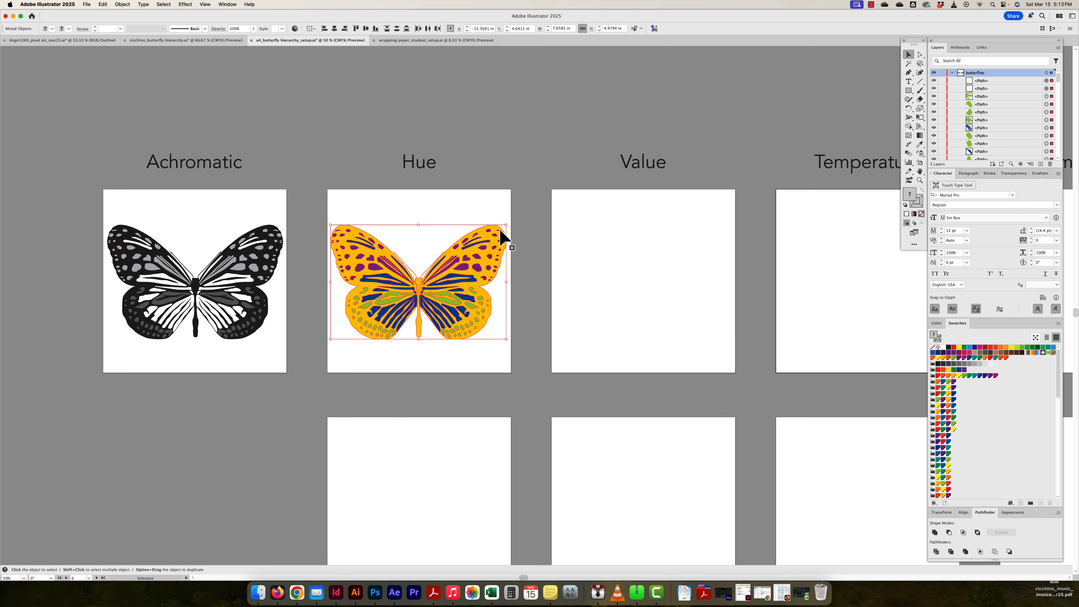
Step: Duplicate the Hue butterfly onto the artboard below it and open the copy in the advanced Recolor Artwork options
scroll(491, 233, down, 5)
drag(471, 168, 489, 400)
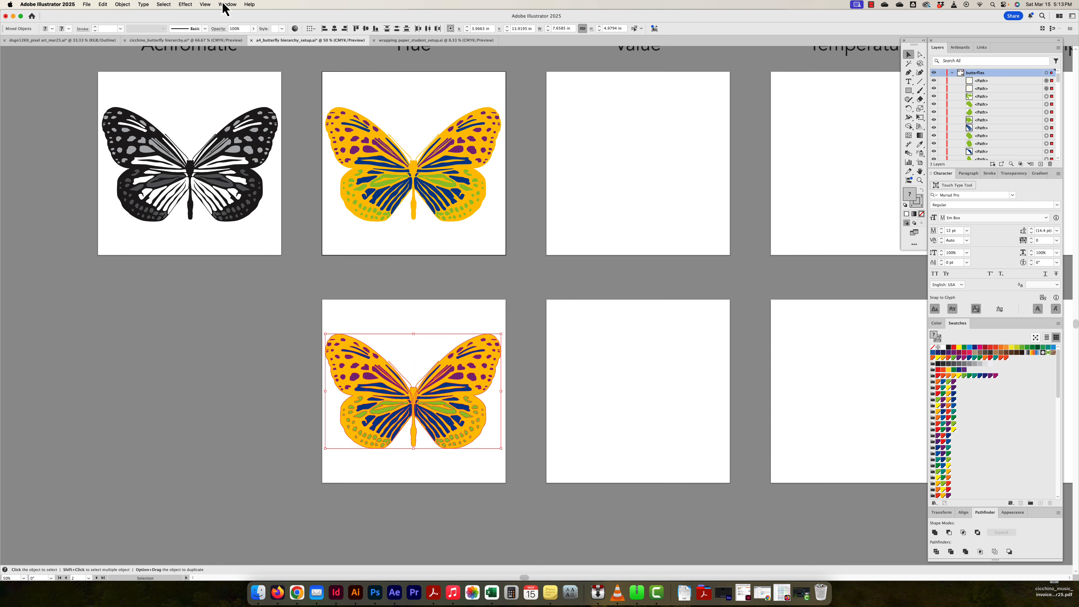
key(alt+super)
key(alt+shift+super+l)
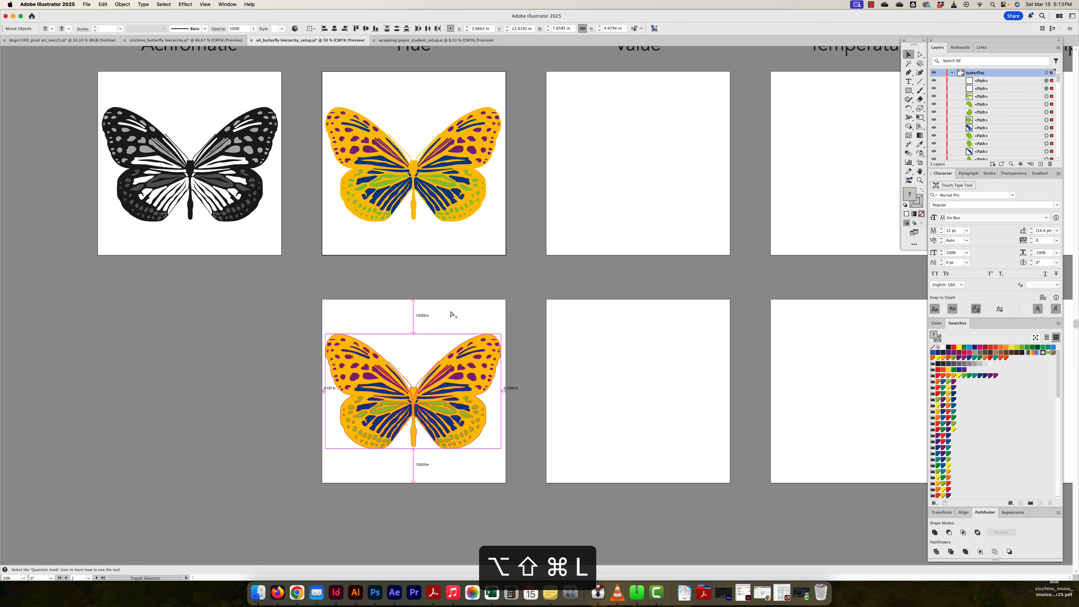
click(597, 421)
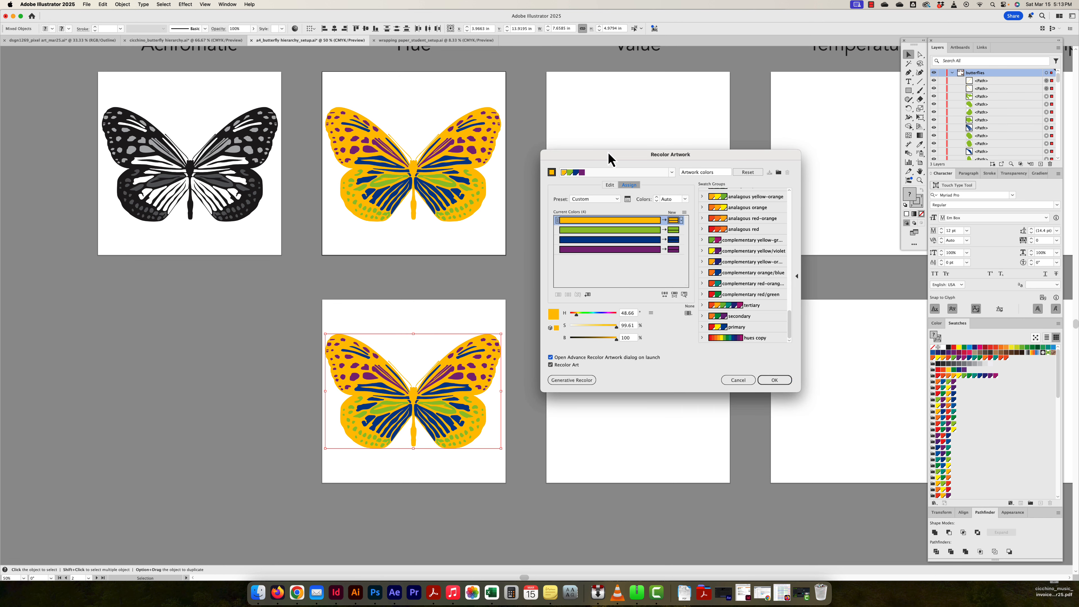
drag(611, 154, 641, 163)
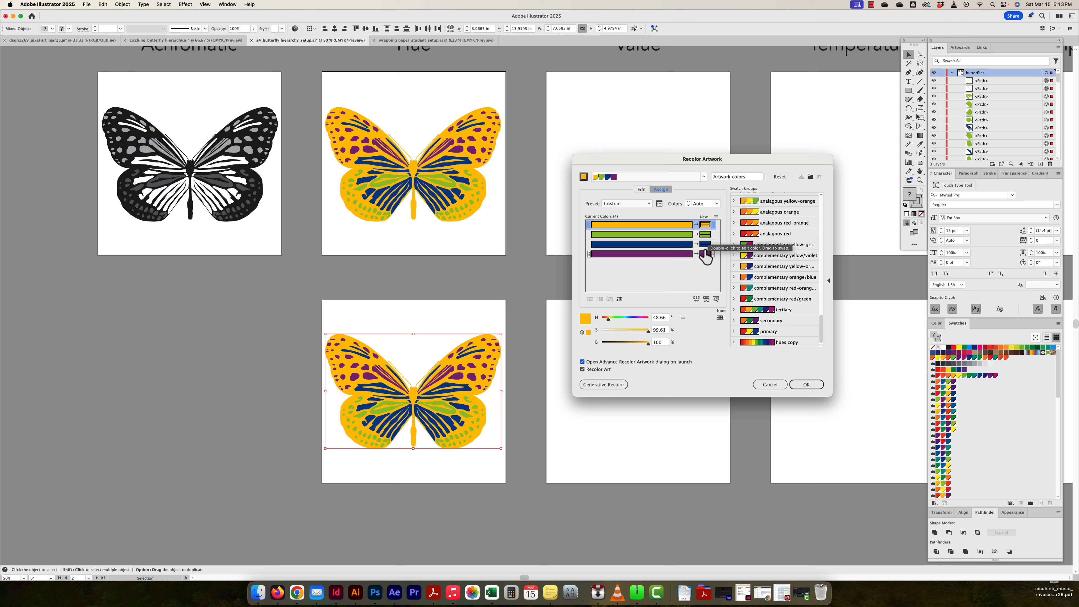
Step: Recolour the lower Hue butterfly with the complementary red-orange swatch group and confirm the change
scroll(765, 307, up, 5)
scroll(764, 306, up, 10)
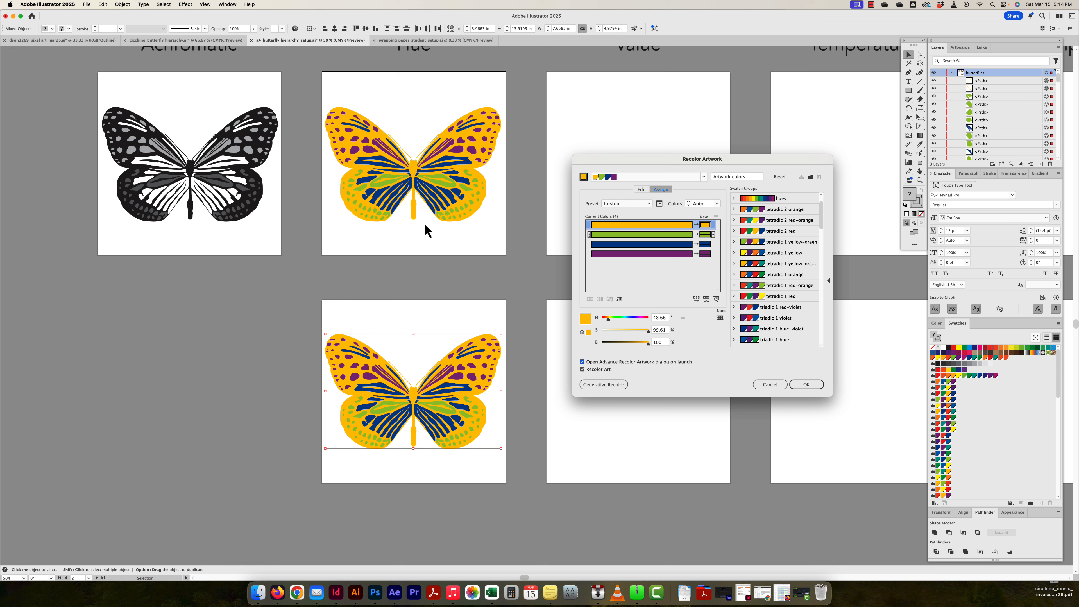
scroll(747, 309, down, 3)
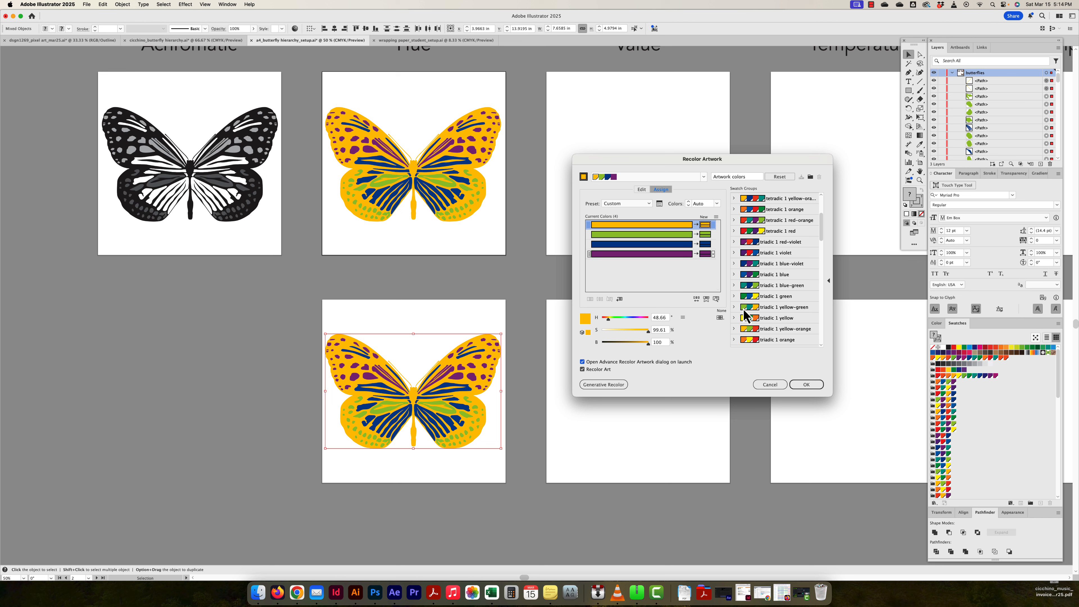
click(705, 225)
scroll(765, 336, down, 3)
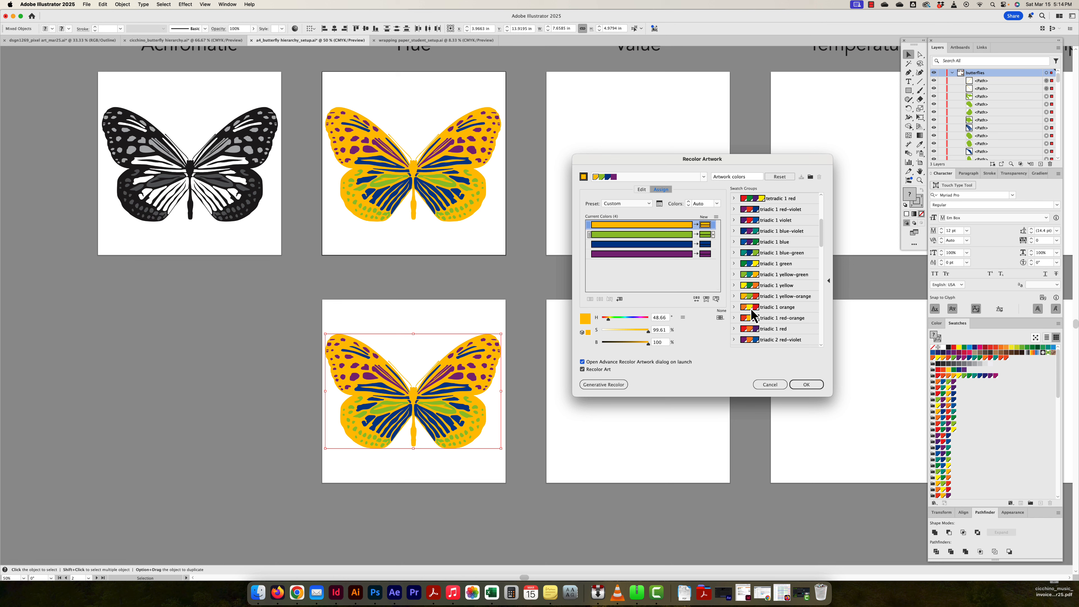
scroll(760, 314, down, 15)
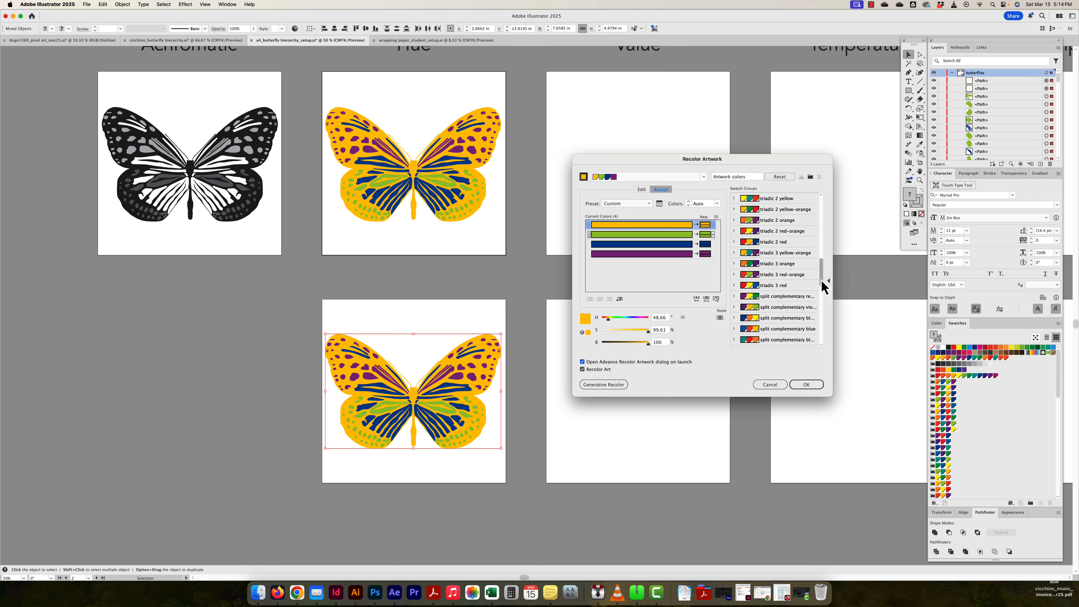
drag(821, 280, 821, 340)
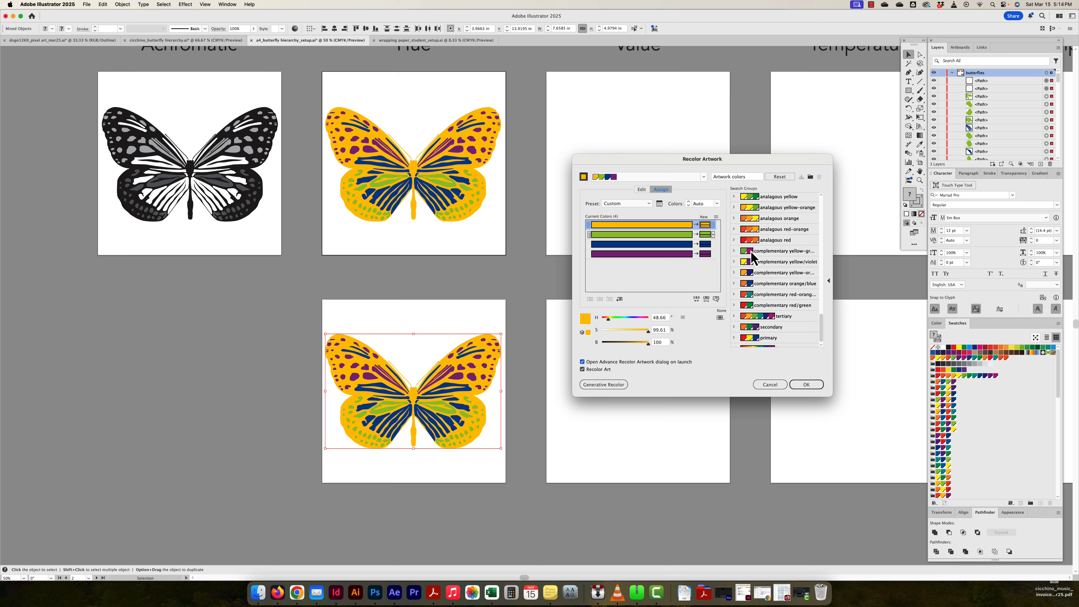
click(744, 295)
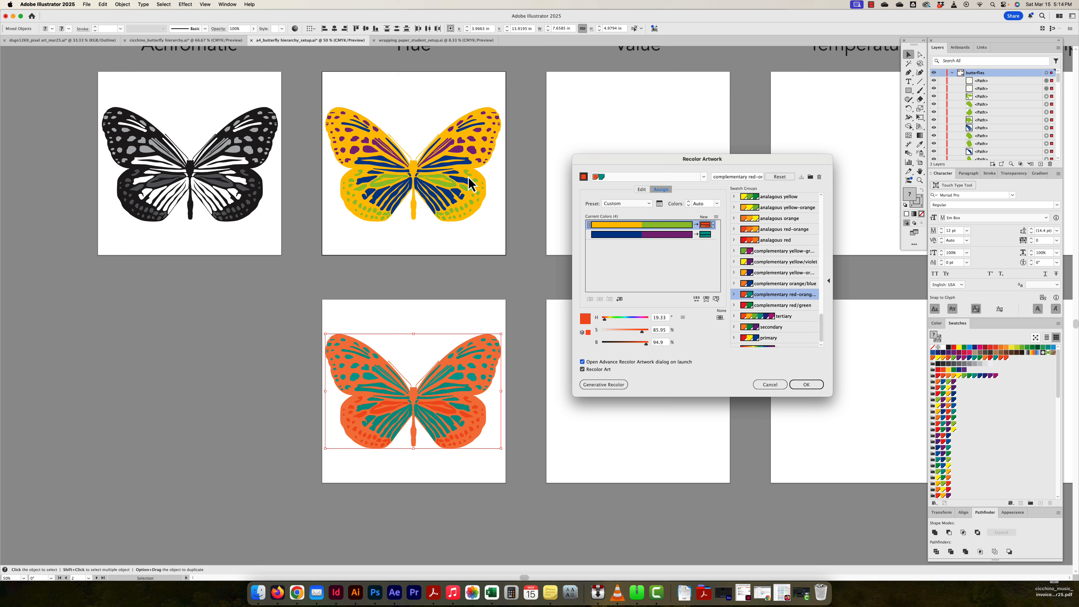
key(space)
click(805, 384)
Step: Duplicate the whole Achromatic butterfly onto the empty artboard under the Value heading
drag(659, 225, 622, 271)
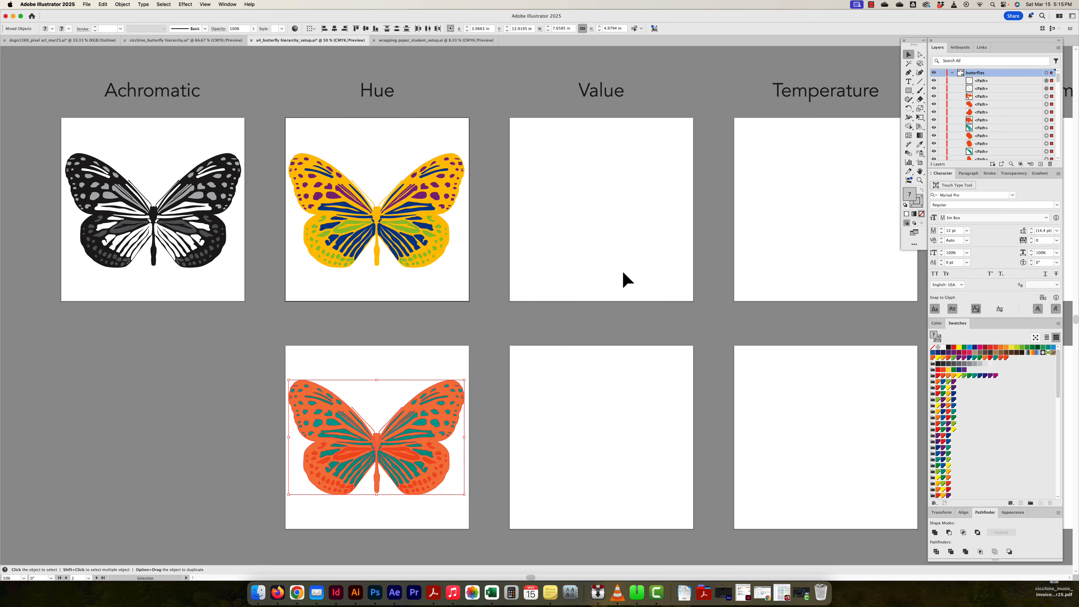
drag(245, 135, 62, 300)
scroll(59, 296, down, 1)
drag(112, 221, 550, 222)
scroll(651, 175, right, 3)
scroll(651, 176, up, 2)
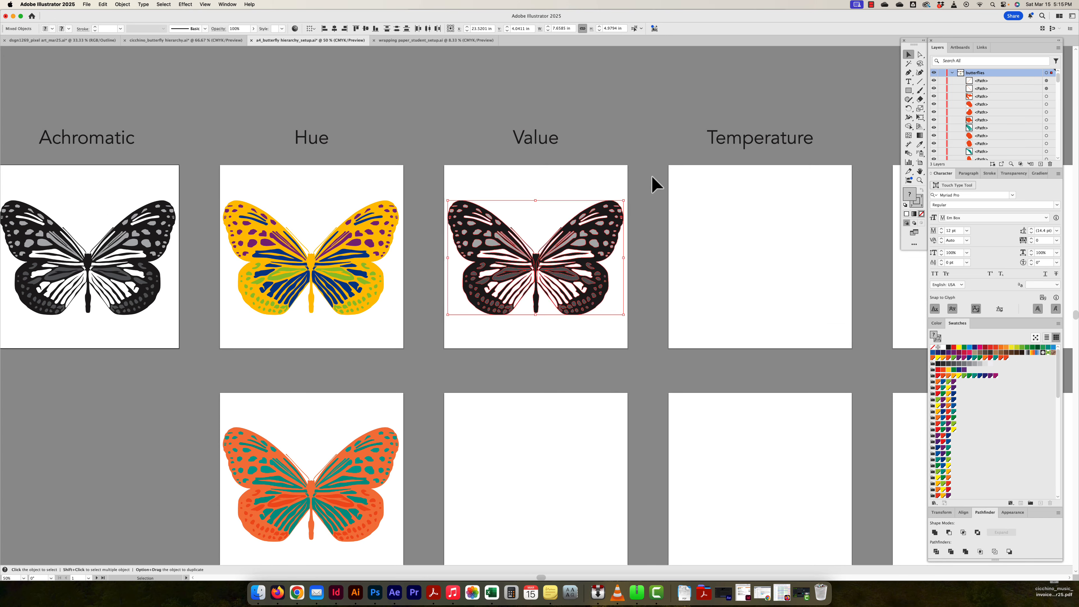
Step: Group the Value butterfly's paths and centre the group on the Value artboard
key(cmd+g)
key(v)
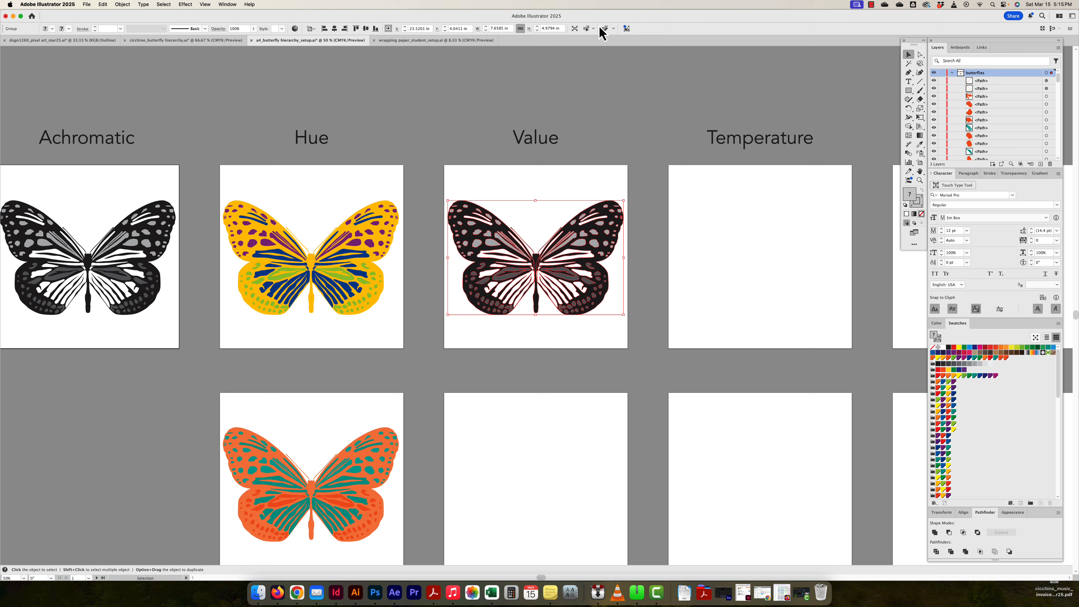
click(335, 29)
key(super+z)
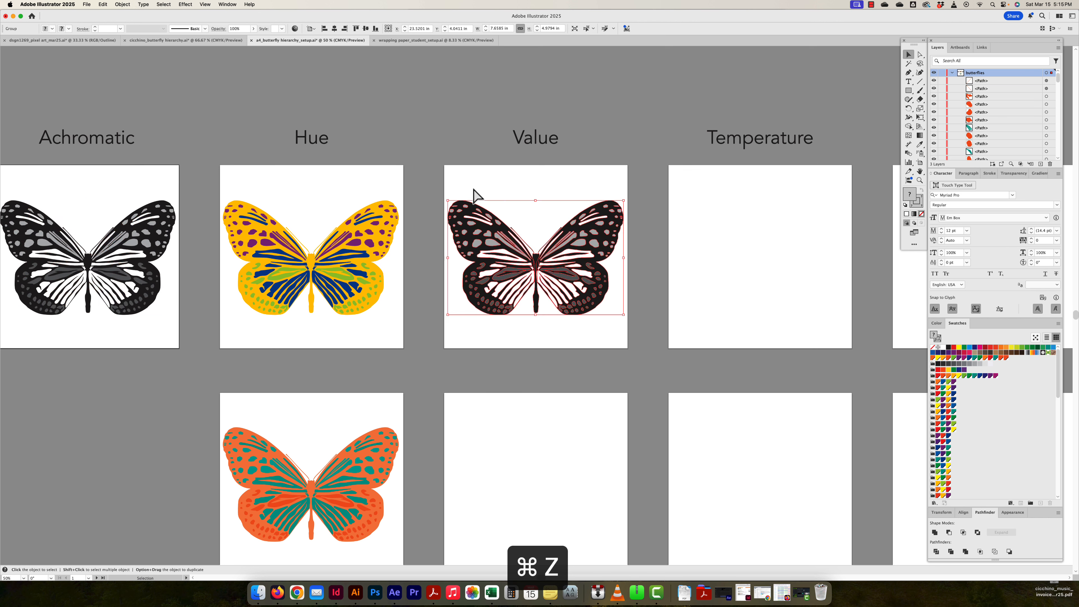
click(475, 195)
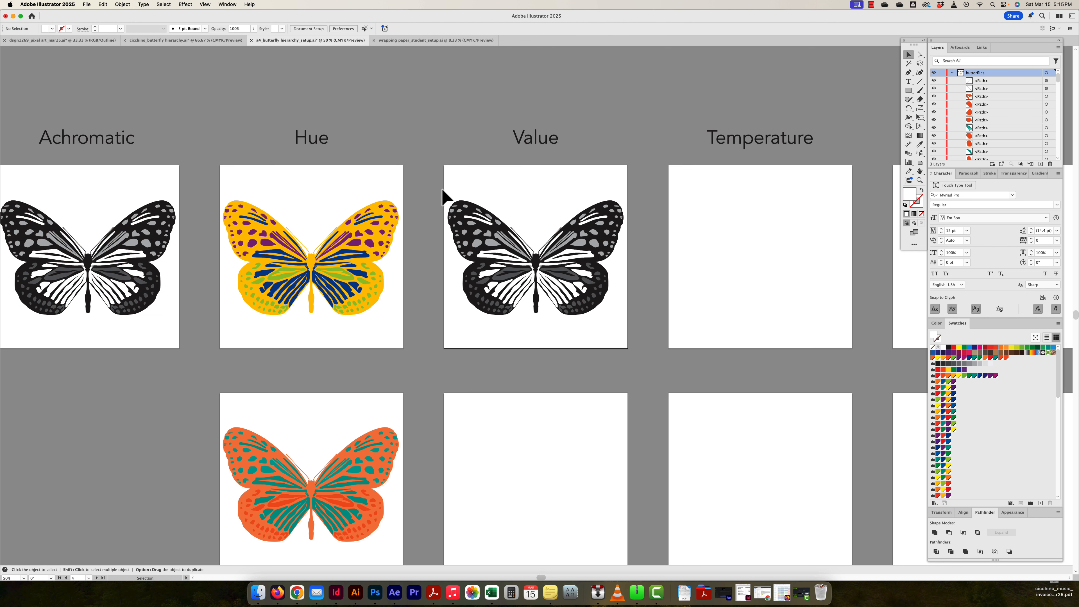
drag(442, 190, 627, 339)
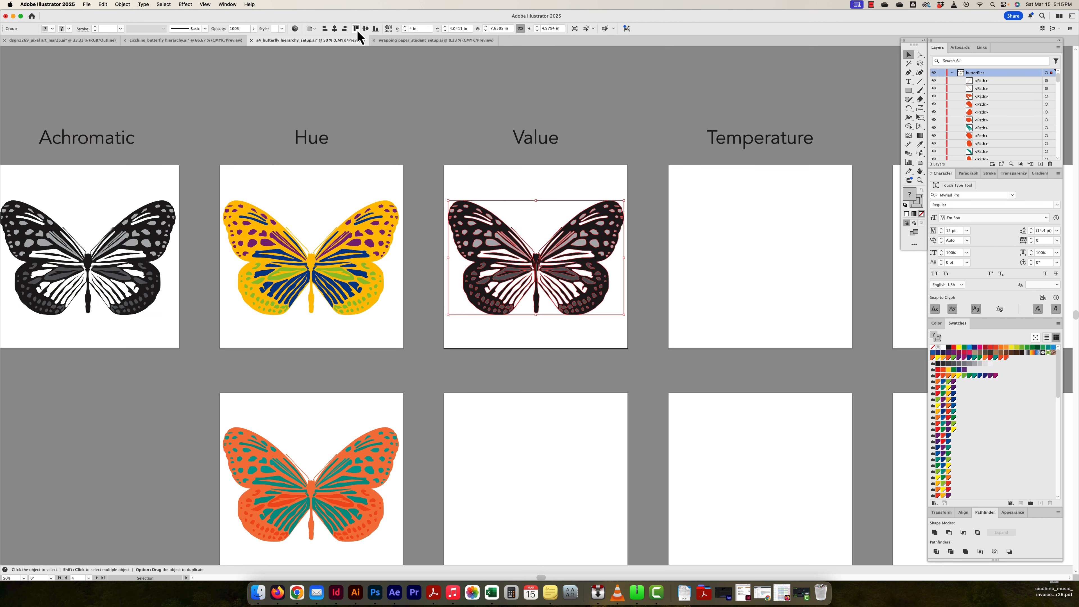
Step: Group the yellow Hue butterfly's paths and centre the group horizontally and vertically on its artboard
drag(440, 173, 219, 338)
key(super+g)
key(v)
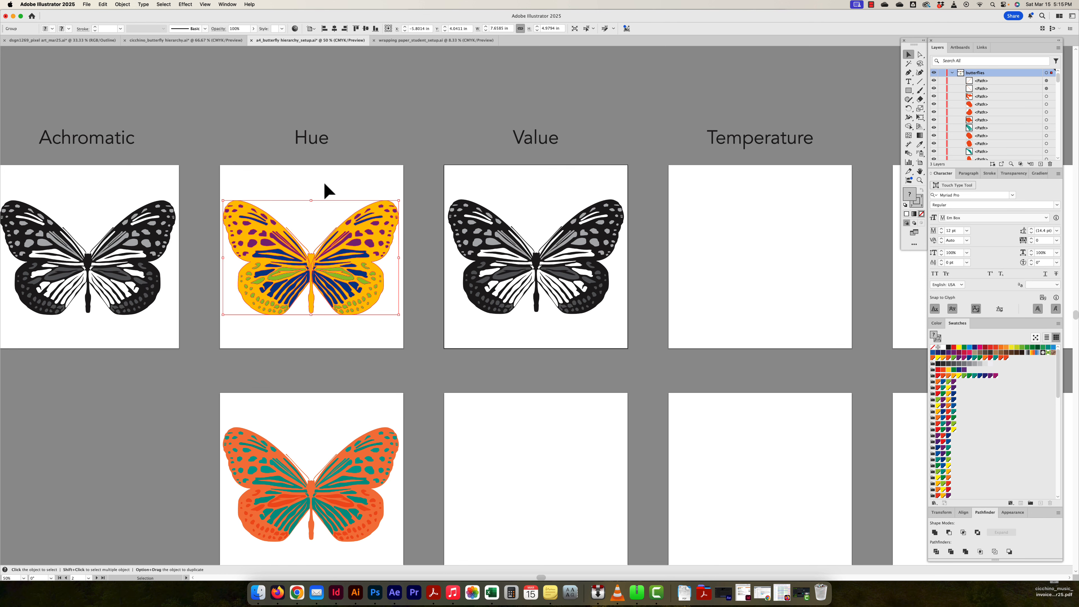
click(291, 172)
click(276, 208)
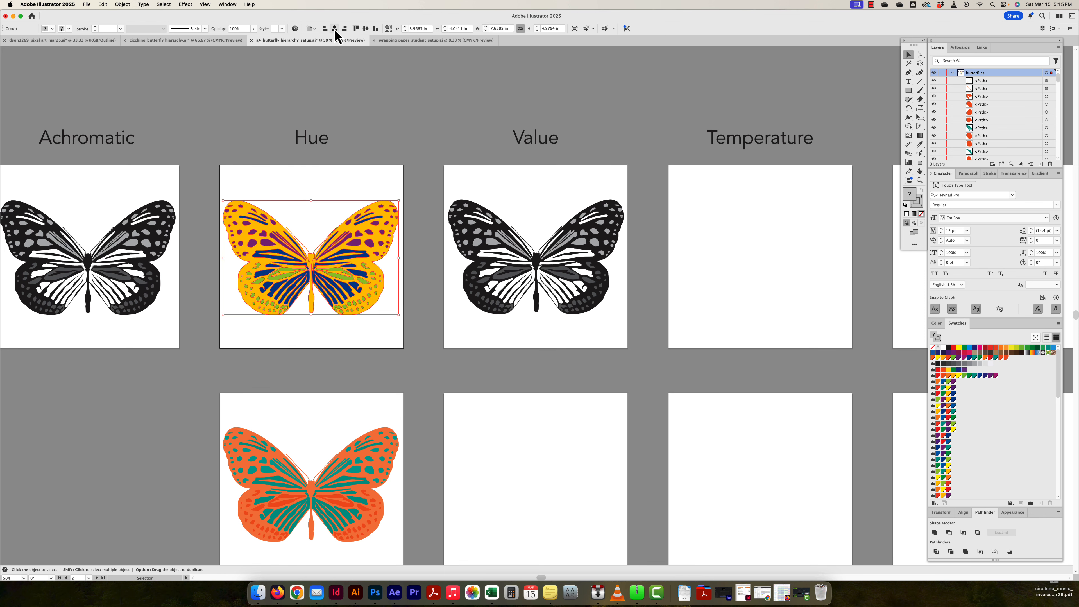
click(366, 29)
Step: Group the orange and teal butterfly's paths, centre the group on its artboard, and deselect it
scroll(411, 425, down, 5)
drag(412, 314, 185, 463)
key(super+g)
click(325, 428)
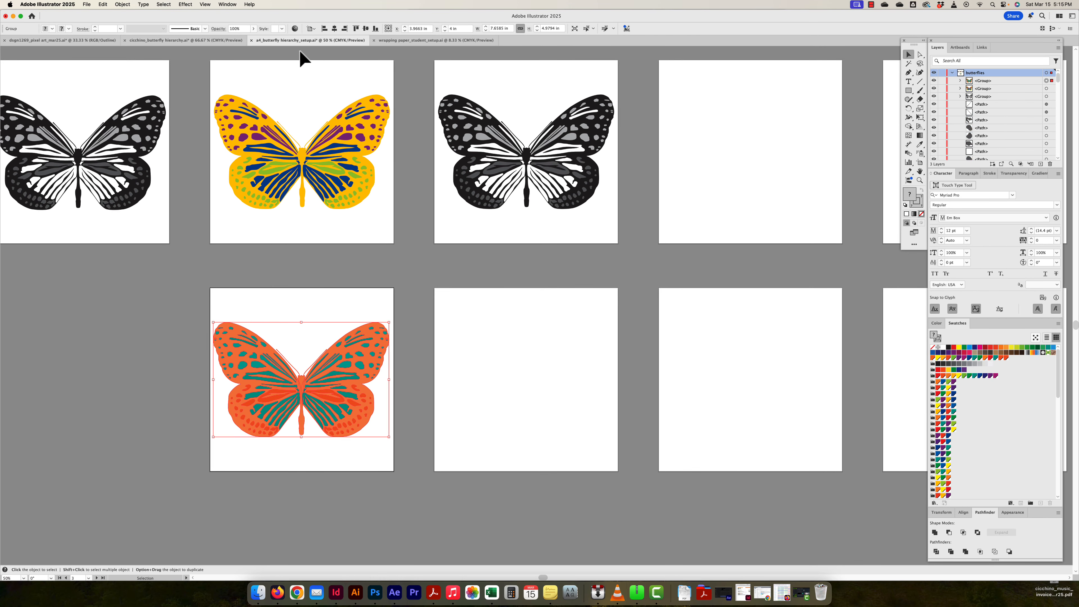
click(334, 29)
click(536, 238)
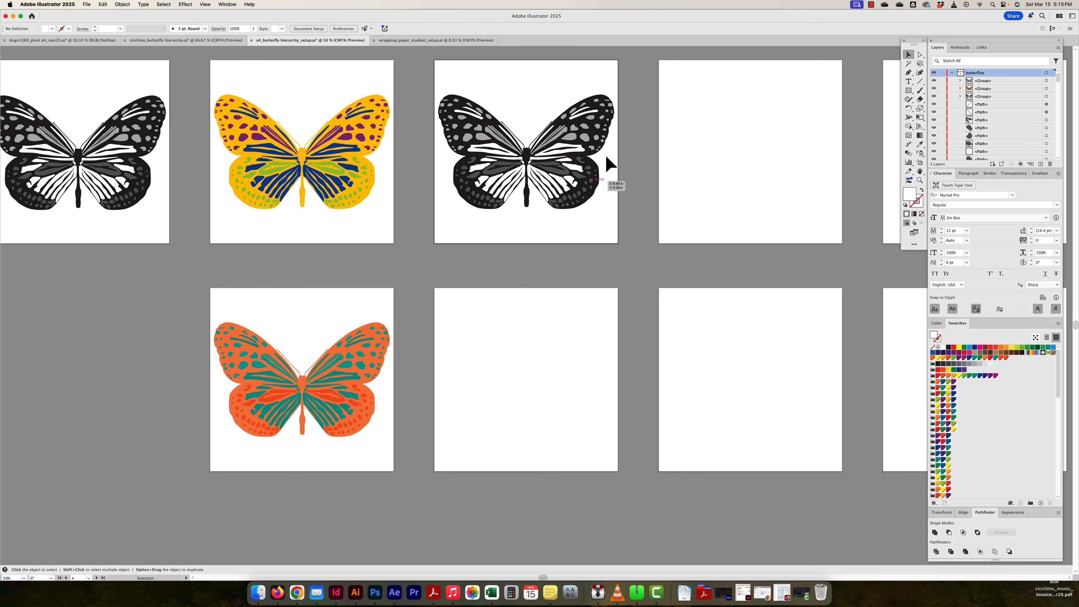
Step: Open the Value butterfly in the advanced Recolor Artwork options and make the advanced dialog open on launch
click(605, 132)
scroll(612, 187, up, 5)
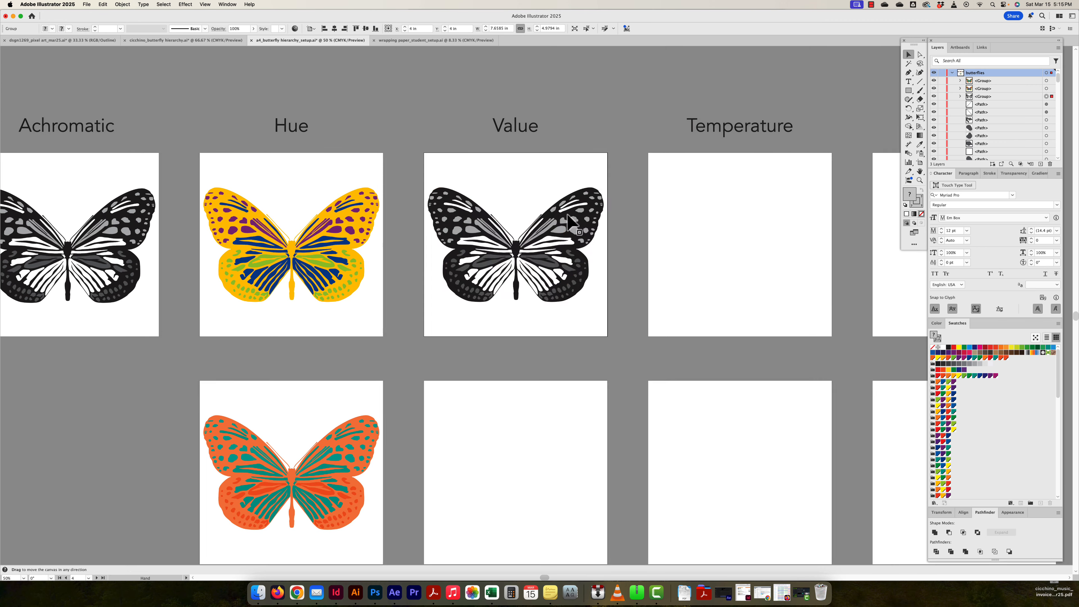
key(alt+shift+super+l)
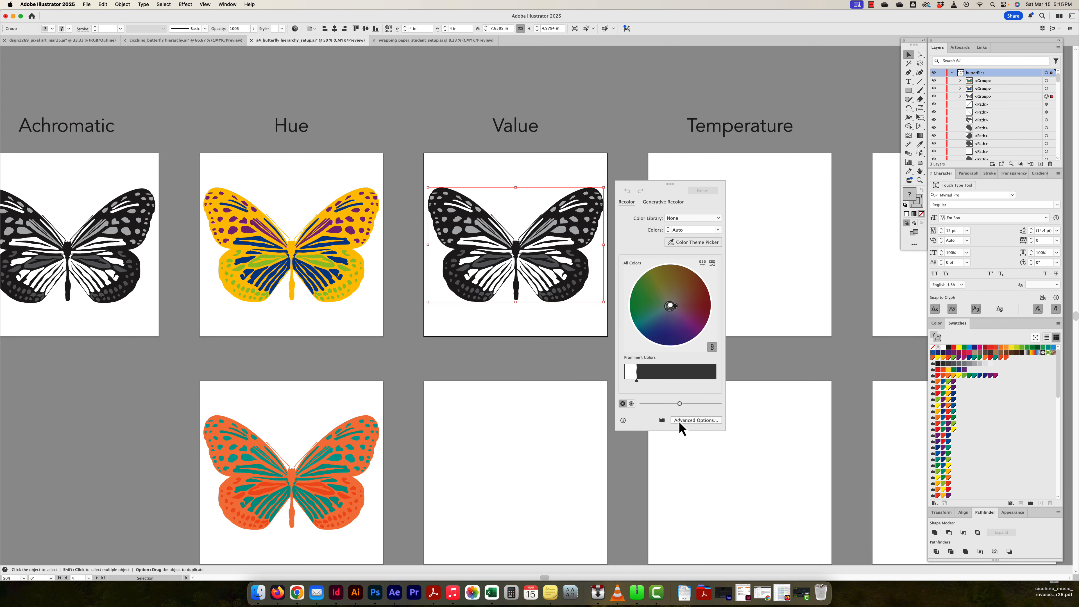
click(679, 422)
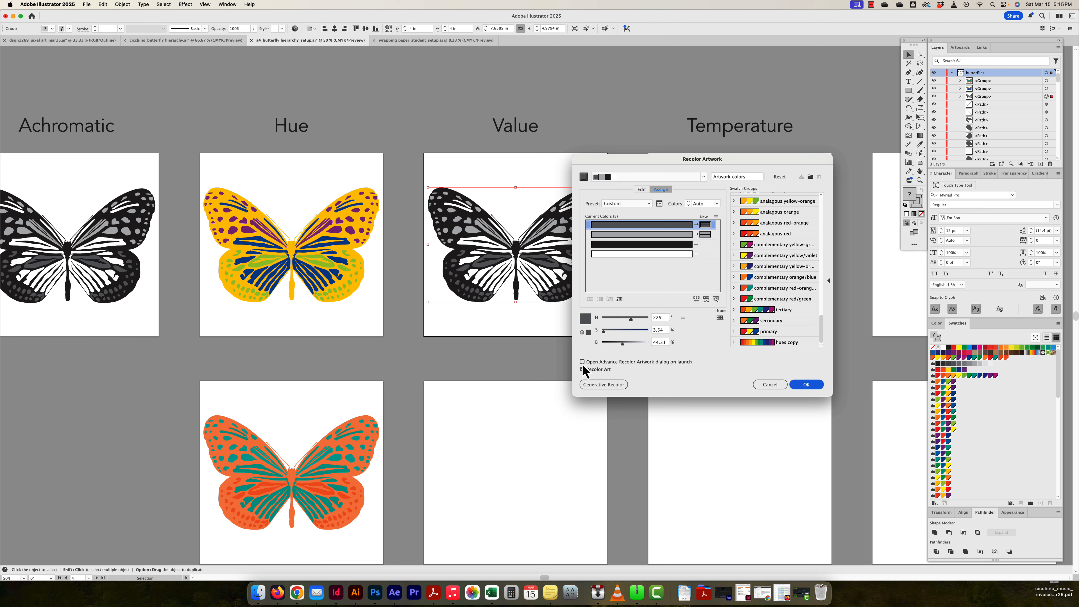
click(582, 363)
drag(661, 160, 699, 167)
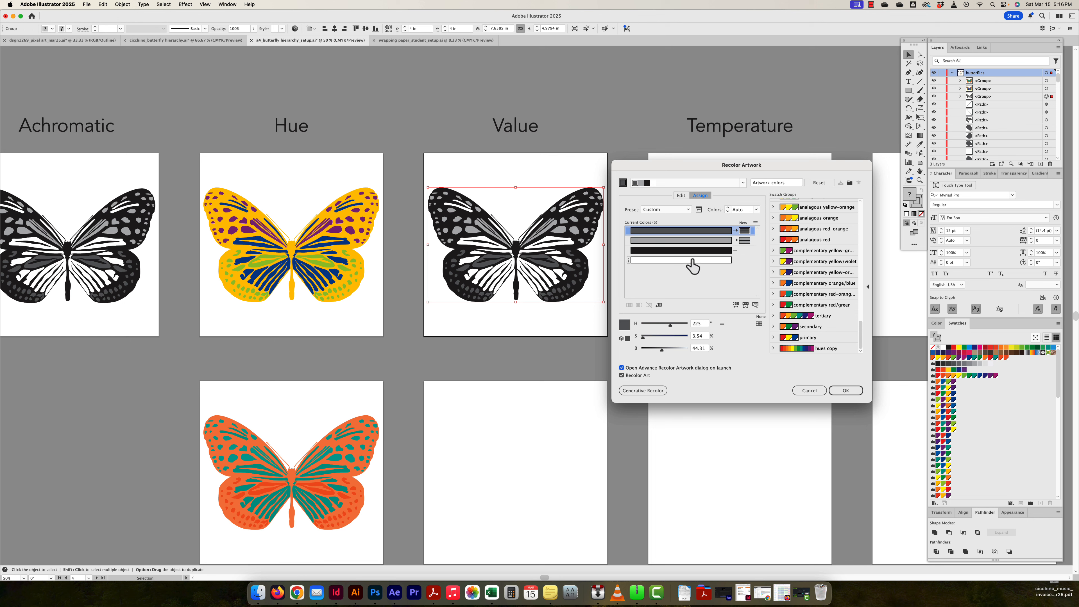
Step: Include the black and white rows in the Value butterfly's recolouring by adding a new colour to each
right_click(745, 253)
click(764, 256)
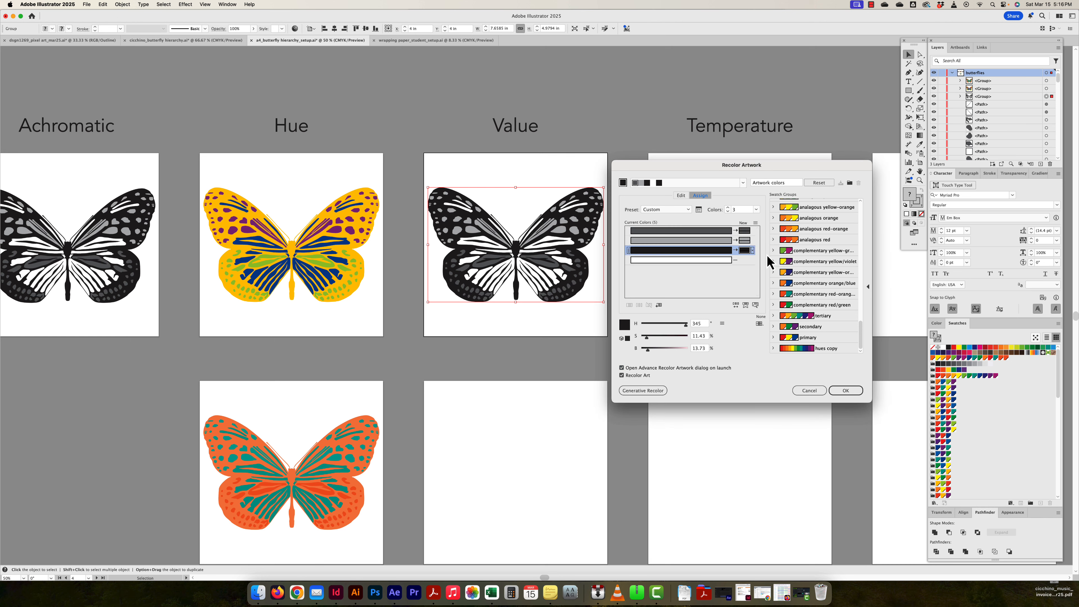
right_click(742, 261)
click(758, 267)
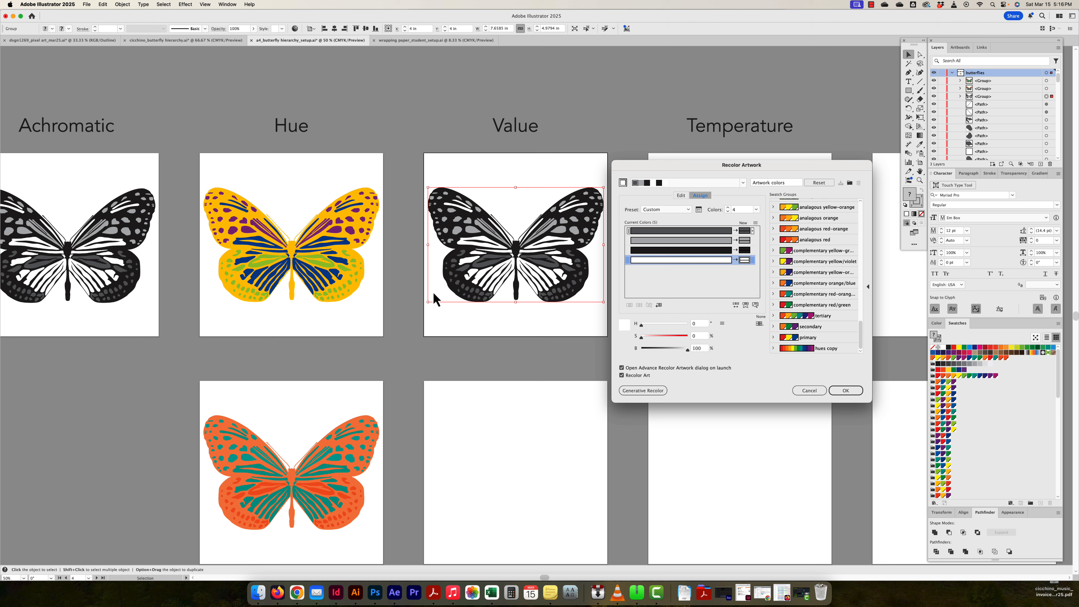
Step: Apply the "tetradic 2 orange" swatch group to the Value butterfly's four colour rows
click(744, 260)
scroll(804, 297, up, 5)
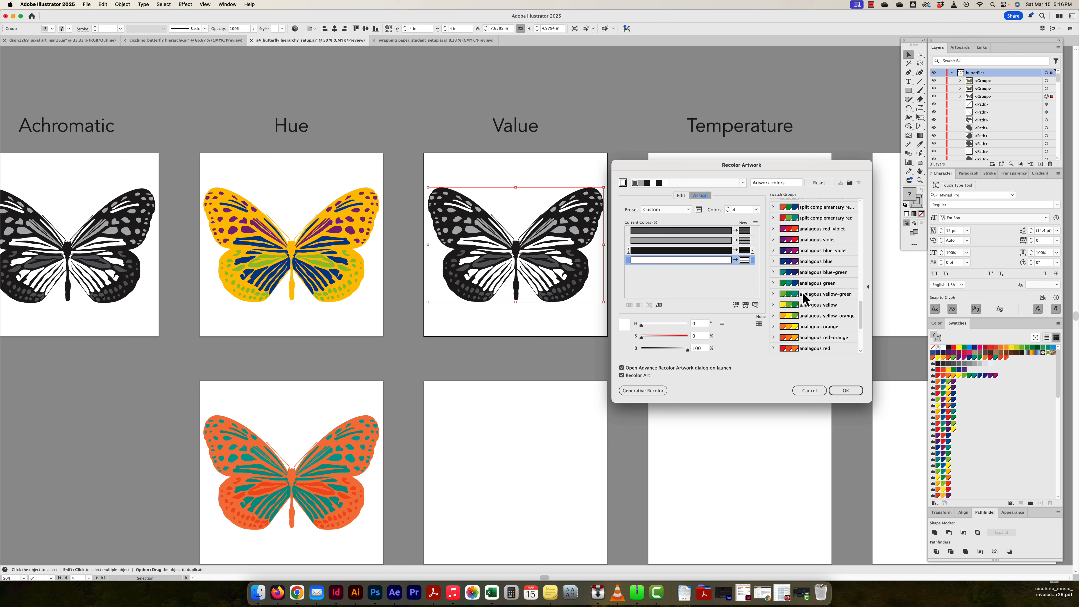
scroll(804, 298, up, 10)
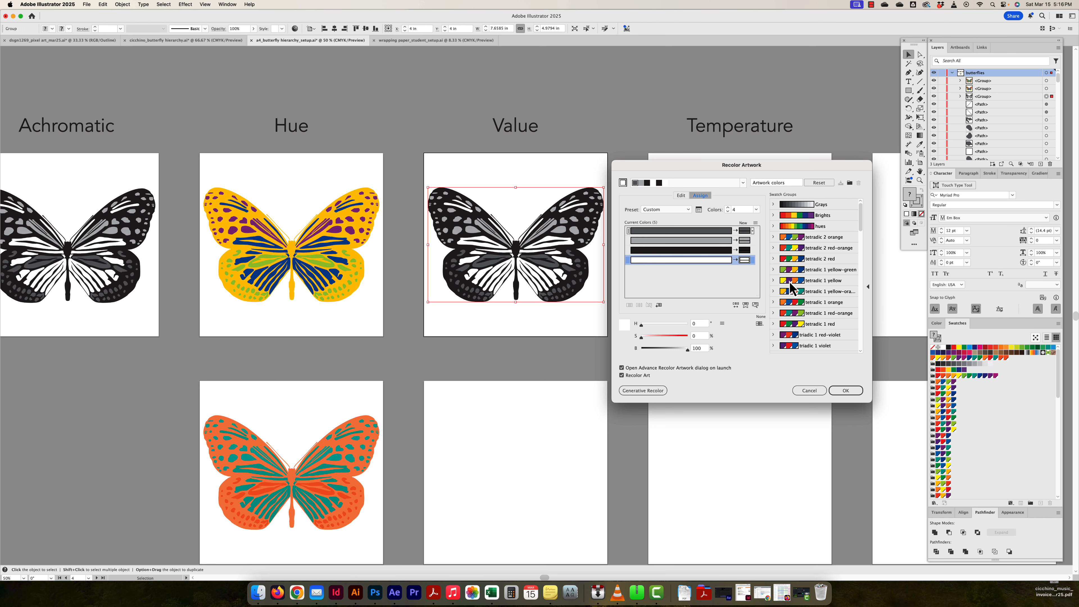
click(783, 237)
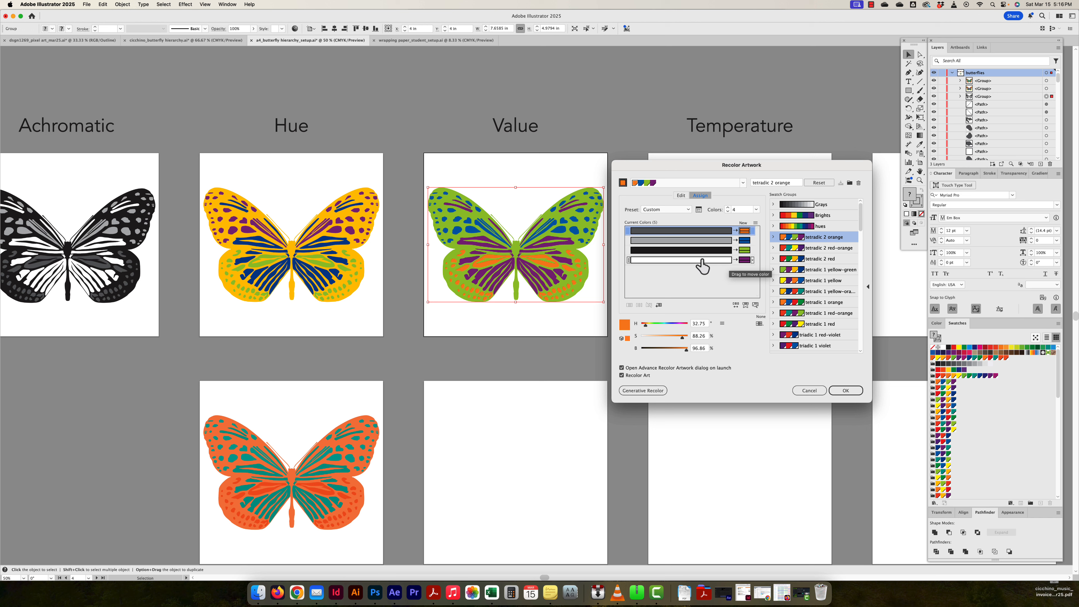
Step: Tint the new orange to 54% saturation and the new blue to 38% saturation, both at 100% brightness
click(745, 231)
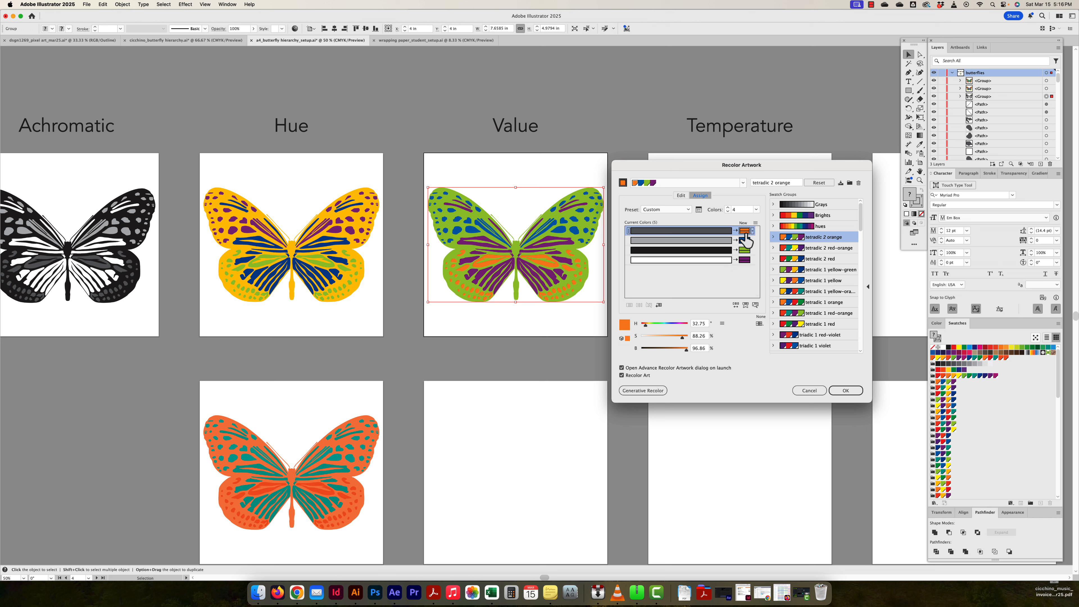
drag(687, 350, 691, 352)
mouse_move(688, 350)
mouse_down()
mouse_move(664, 351)
mouse_move(689, 349)
mouse_up()
mouse_move(680, 337)
mouse_down()
mouse_move(642, 338)
mouse_move(670, 340)
mouse_up()
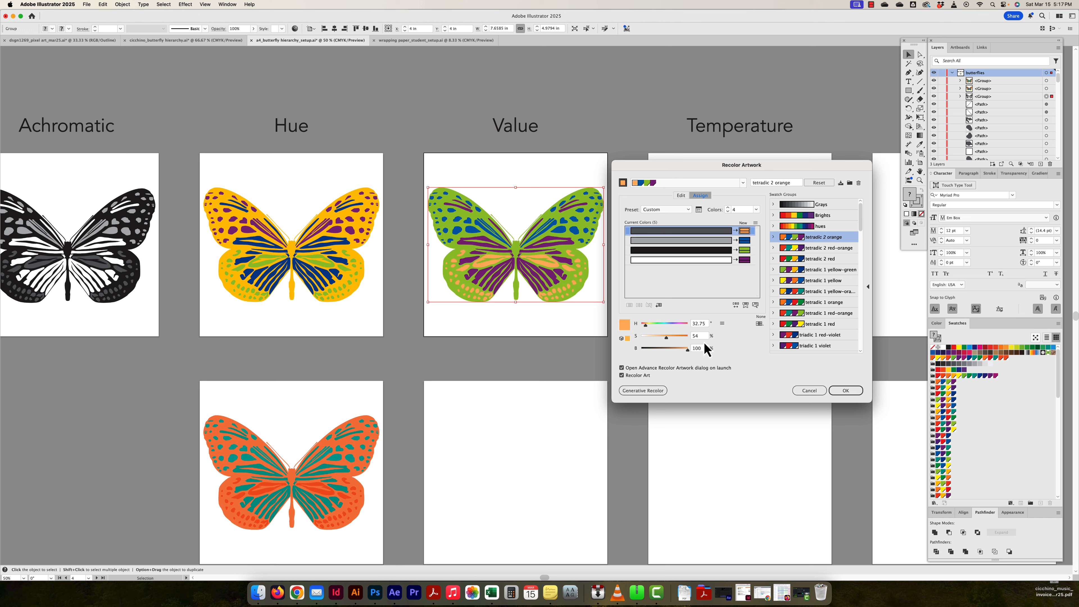
click(744, 241)
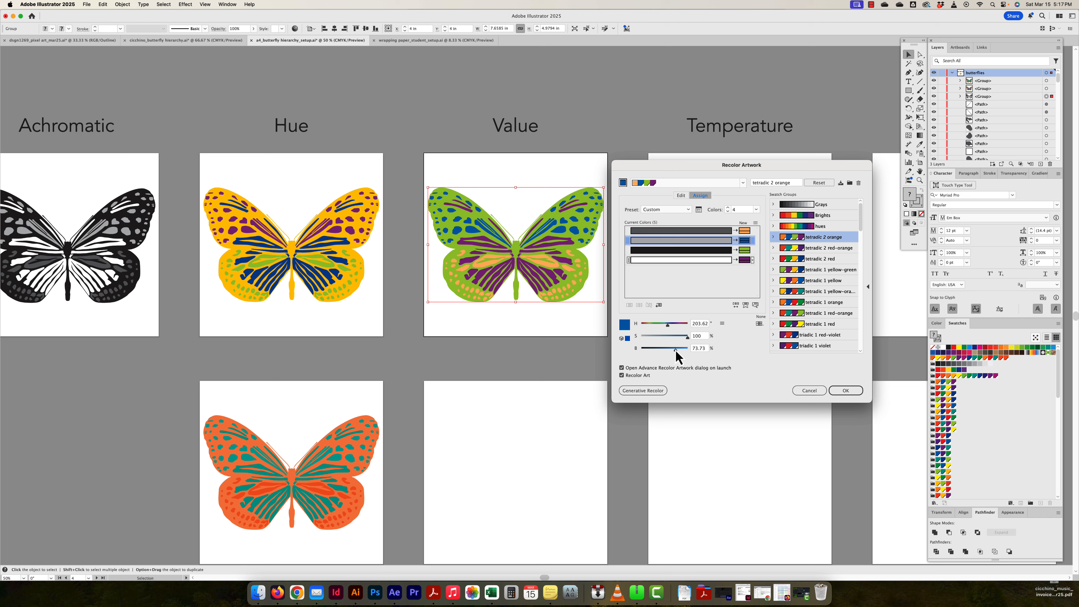
drag(686, 338, 659, 339)
click(657, 338)
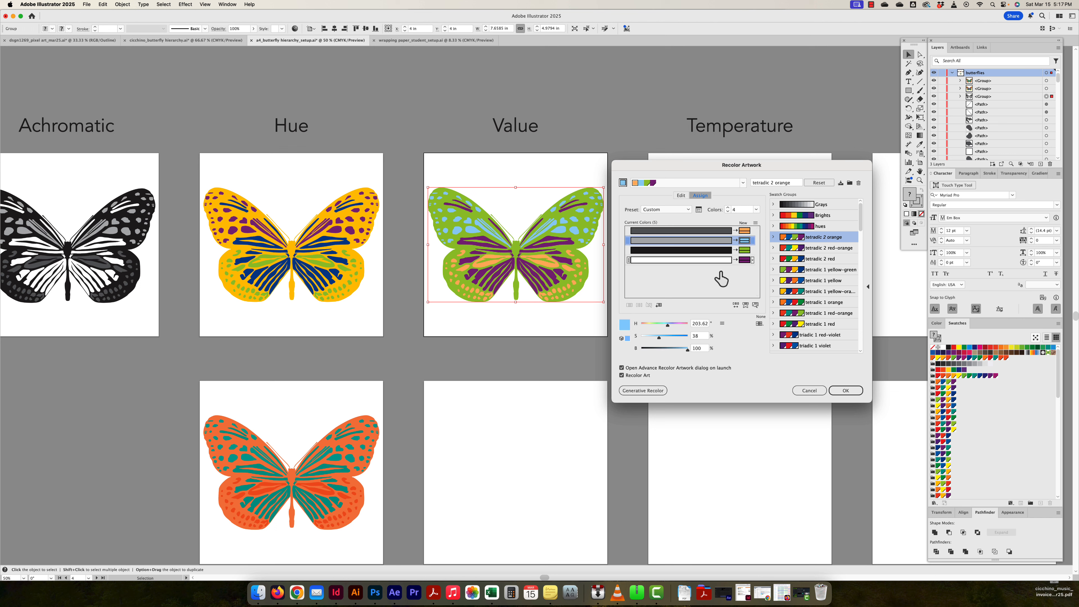
Step: Tint the new green to 39% and the violet to 31% saturation at 100% brightness, then apply the recolouring and save the swatch group changes
click(744, 250)
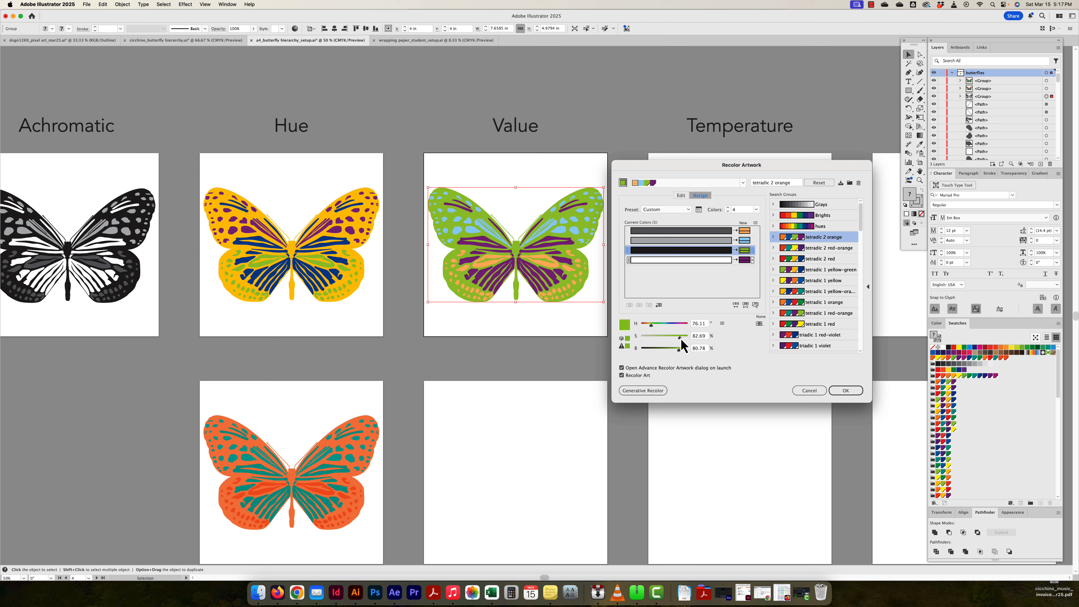
mouse_move(679, 349)
mouse_down()
mouse_move(703, 355)
mouse_move(659, 340)
mouse_up()
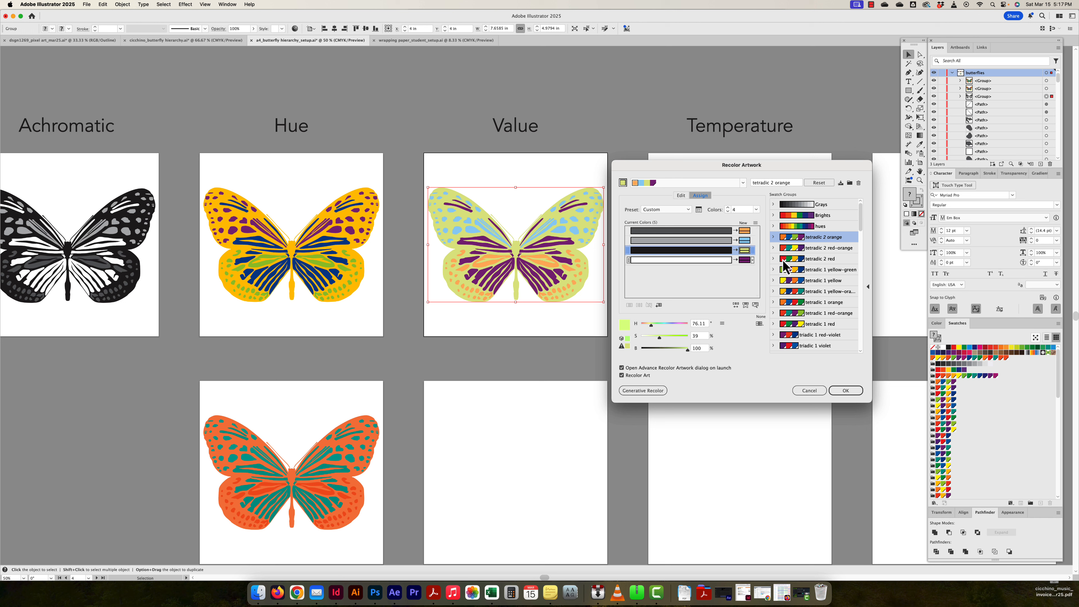
click(744, 261)
mouse_move(672, 347)
mouse_down()
mouse_move(683, 342)
mouse_move(654, 338)
mouse_up()
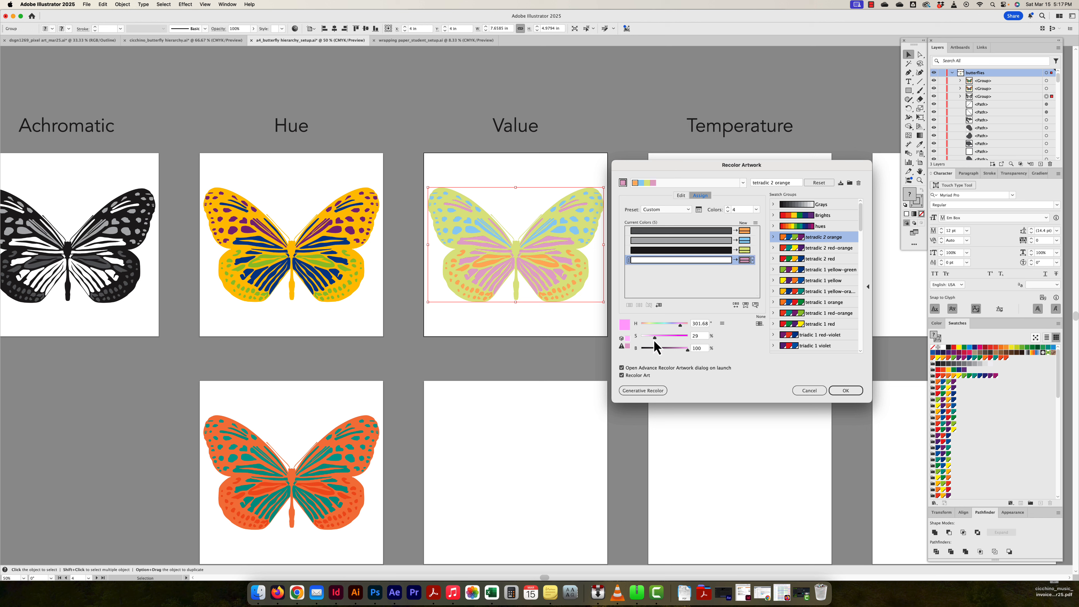
drag(654, 339, 656, 339)
click(846, 391)
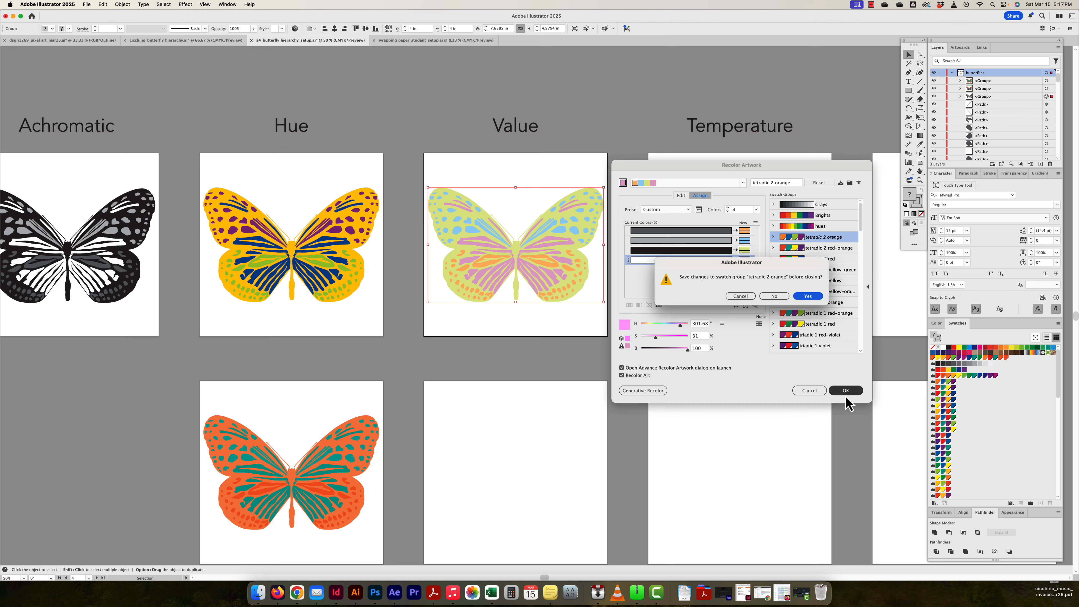
click(807, 296)
Step: Duplicate the pastel Value butterfly onto the empty artboard directly below it
drag(585, 216, 590, 441)
key(space)
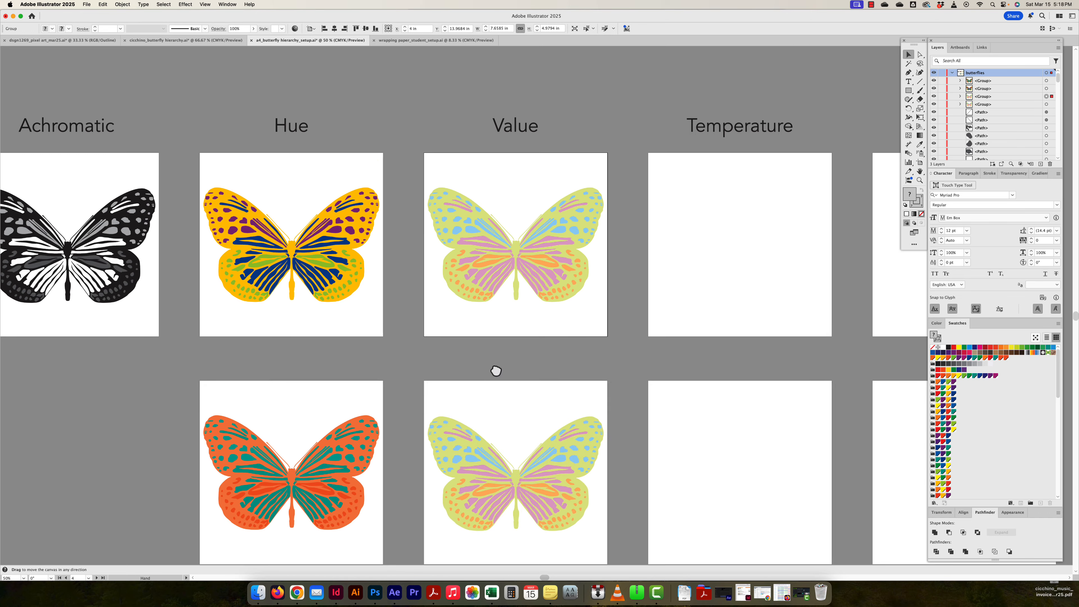
drag(495, 371, 477, 272)
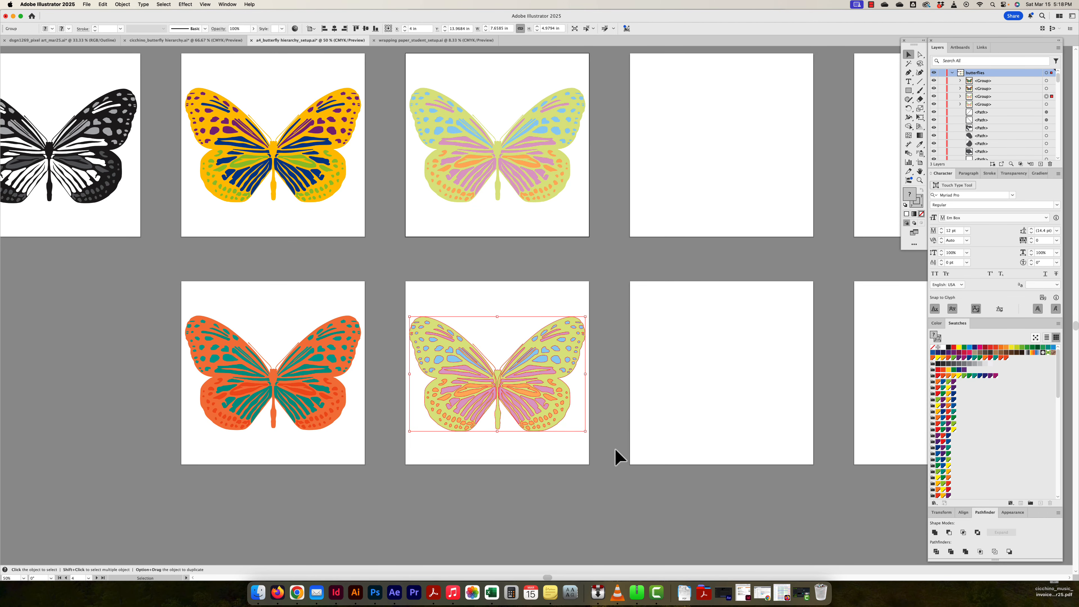
key(super+z)
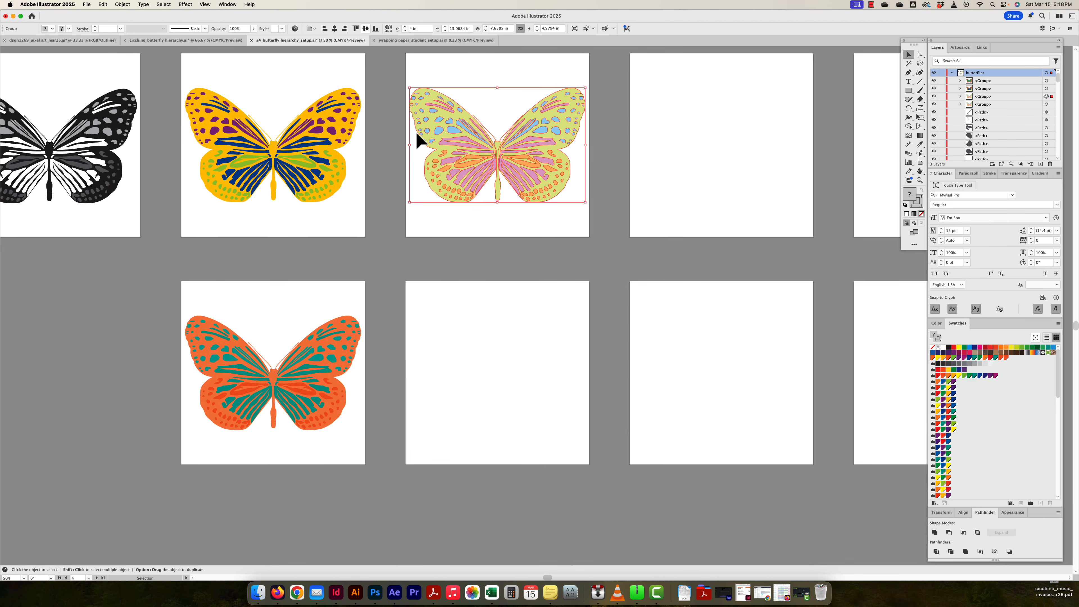
key(super+z)
Step: Make the lower Value artboard active and centre the duplicated butterfly vertically on it
click(495, 310)
drag(407, 296, 572, 451)
click(356, 28)
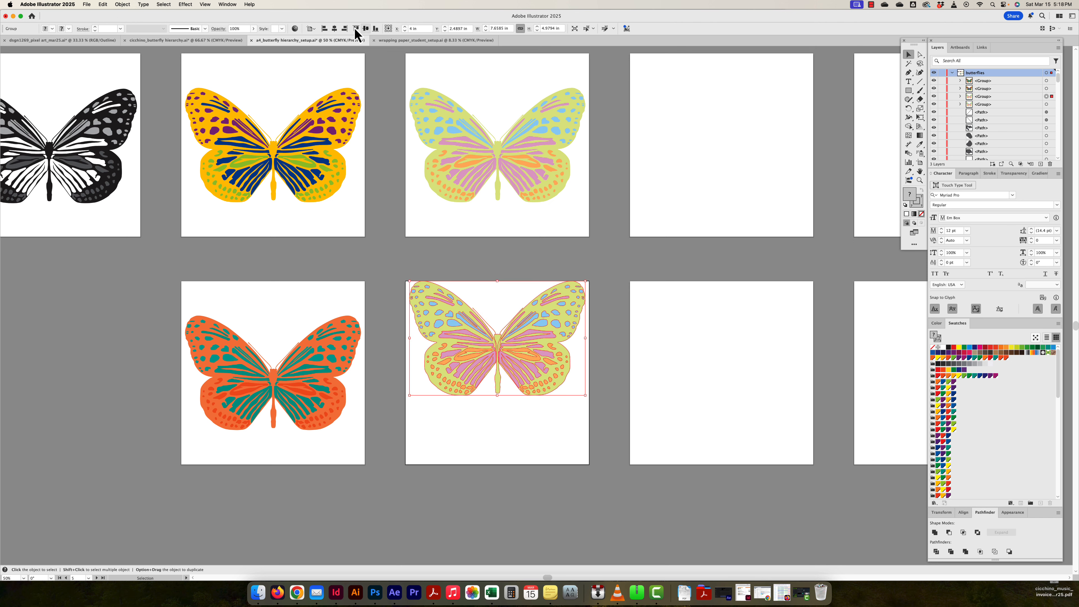
click(365, 28)
click(488, 263)
Step: Recolour the lower Value butterfly, shading its orange to 67% saturation and 46% brightness and its yellow-green to 32% saturation and 50% brightness
click(437, 350)
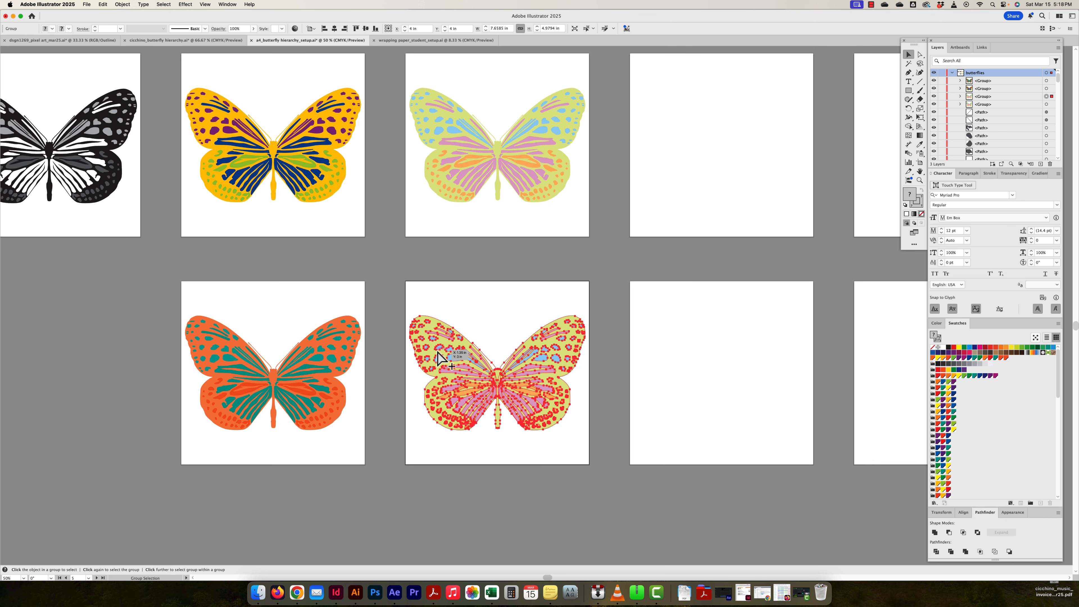
key(alt+shift+super+l)
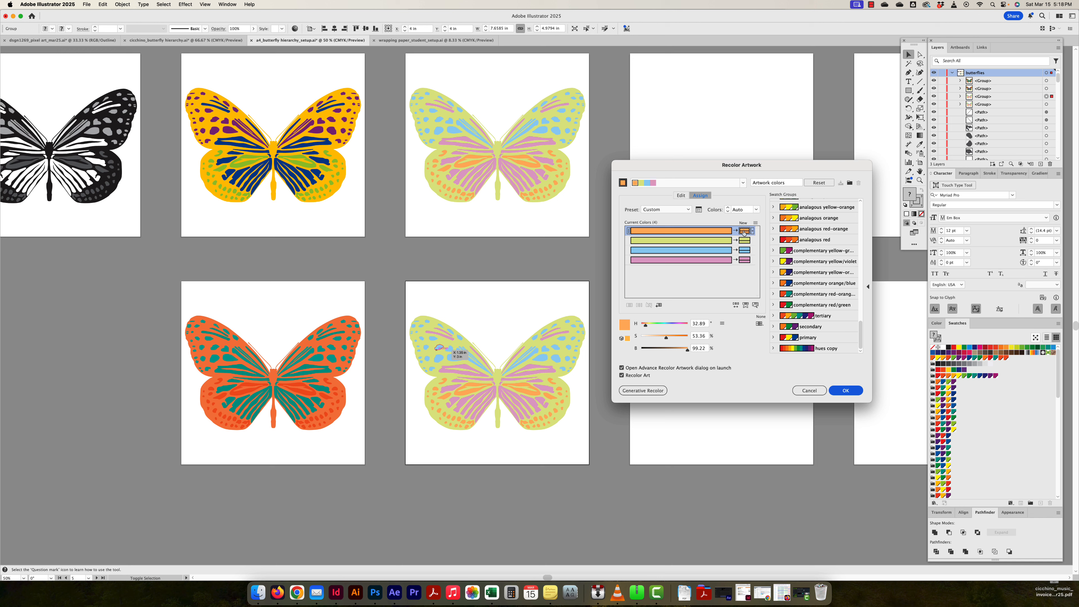
mouse_move(666, 337)
mouse_down()
mouse_move(684, 349)
mouse_move(651, 350)
mouse_move(663, 350)
mouse_up()
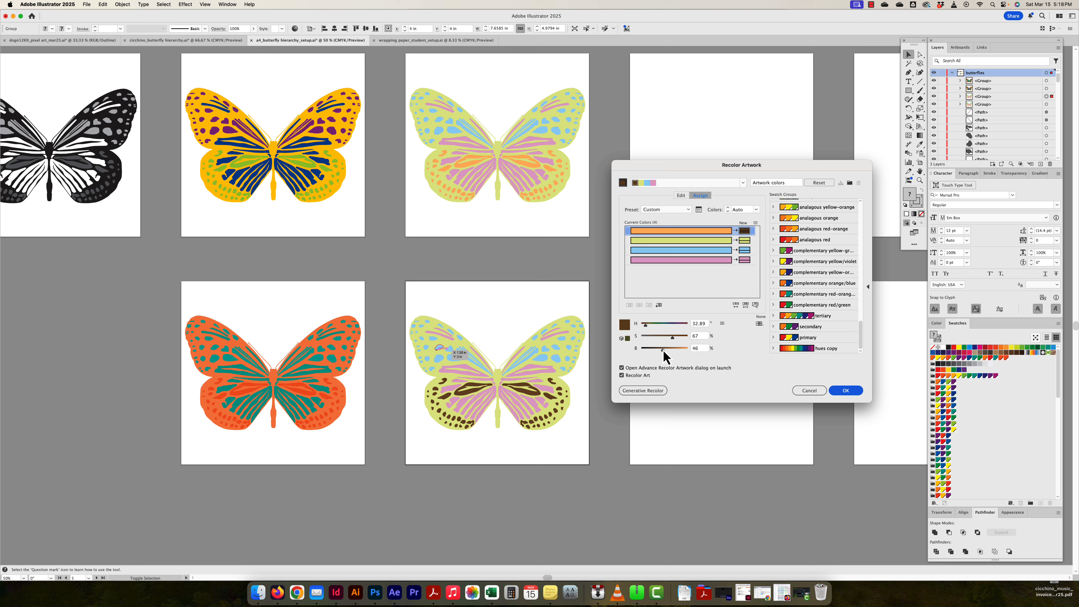
click(745, 240)
mouse_move(674, 348)
mouse_down()
mouse_move(657, 349)
mouse_move(656, 336)
mouse_move(665, 352)
mouse_up()
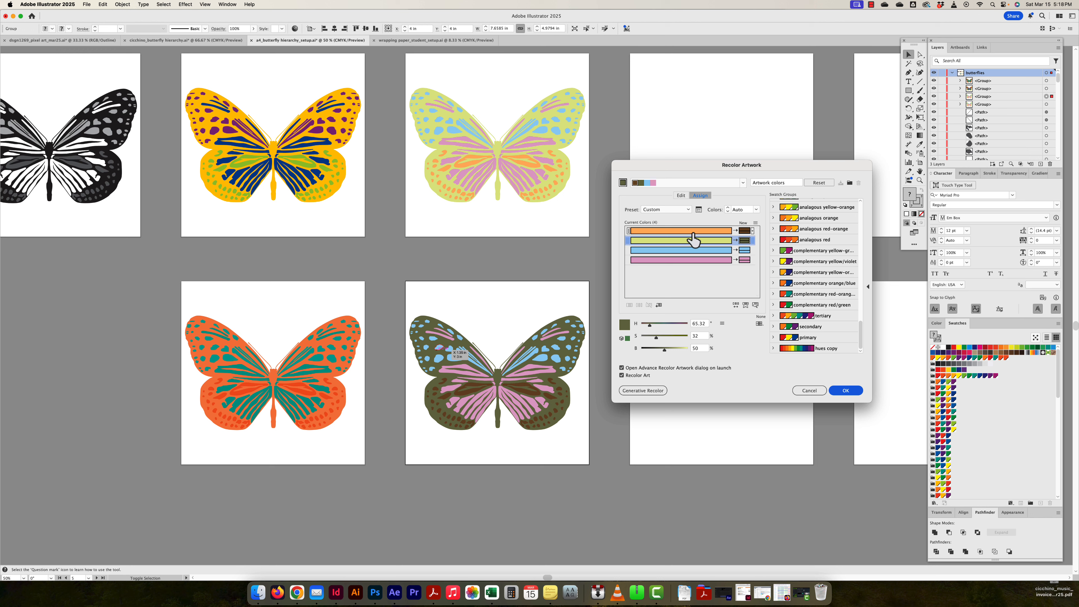
Step: Shade the light blue to 50% saturation and 40% brightness, and the pink to 37% saturation and 47% brightness
click(744, 251)
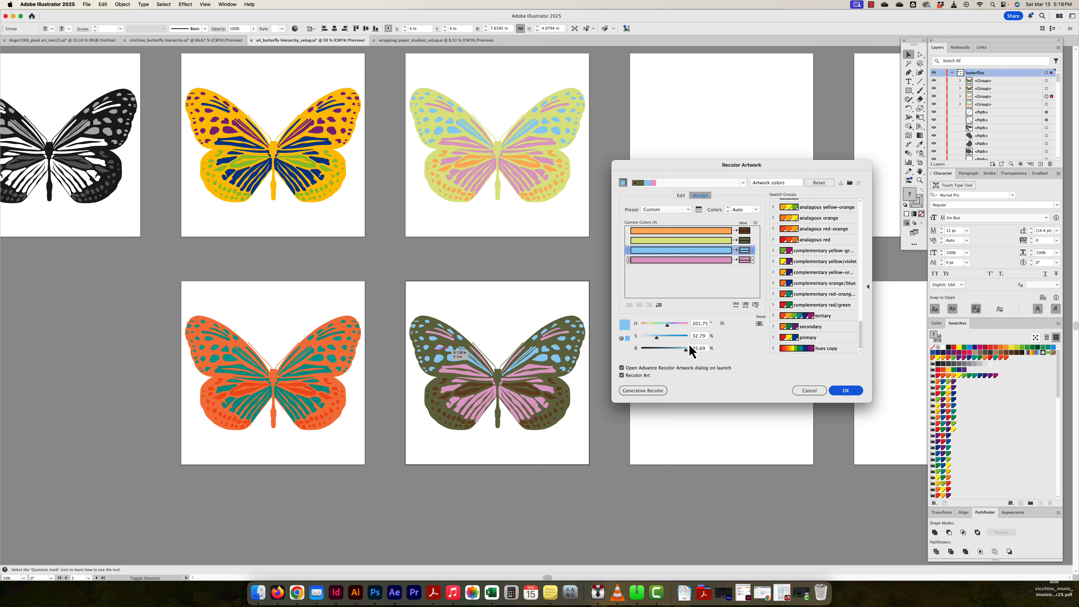
mouse_move(655, 339)
mouse_down()
mouse_move(677, 349)
mouse_move(658, 349)
mouse_move(666, 338)
mouse_move(660, 350)
mouse_up()
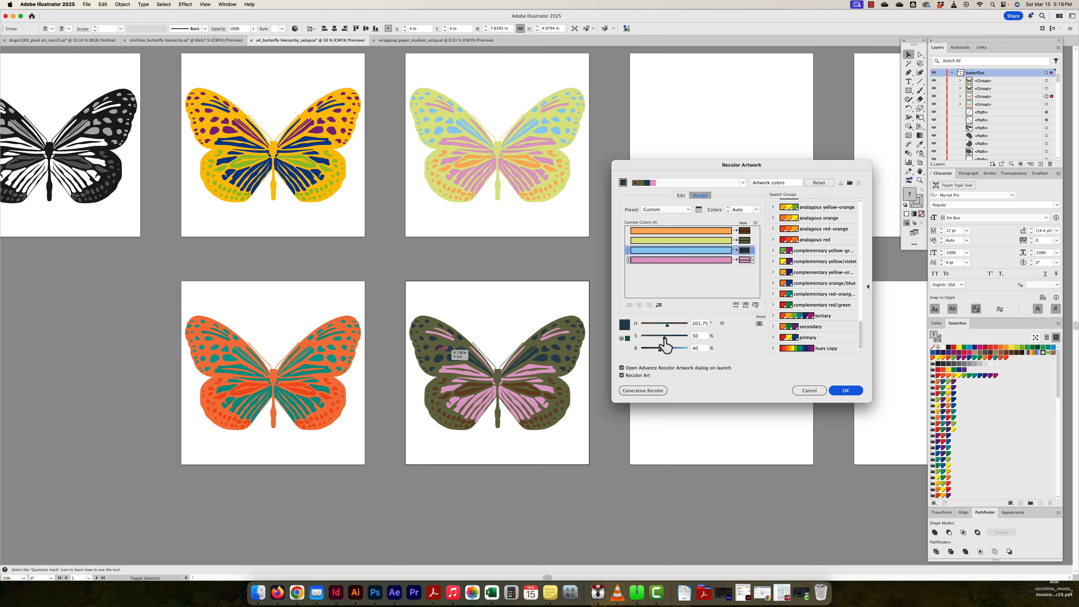
click(744, 261)
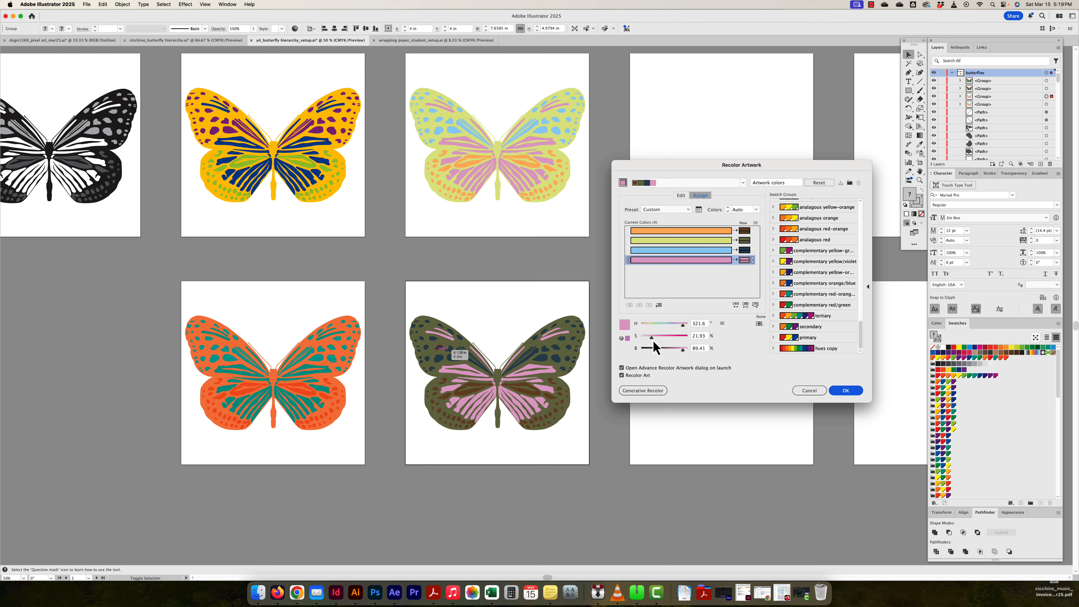
drag(682, 351, 663, 349)
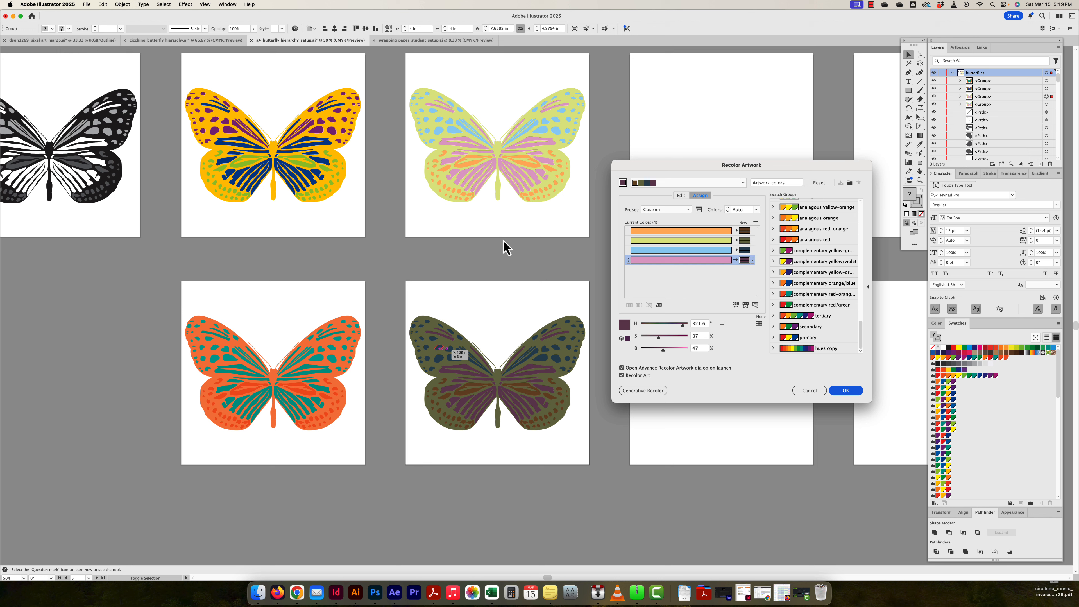
Step: Darken the wing's yellow-green base colour to about 20% brightness and apply the recolouring
click(745, 241)
mouse_move(663, 350)
mouse_down()
mouse_move(649, 350)
mouse_move(668, 351)
mouse_up()
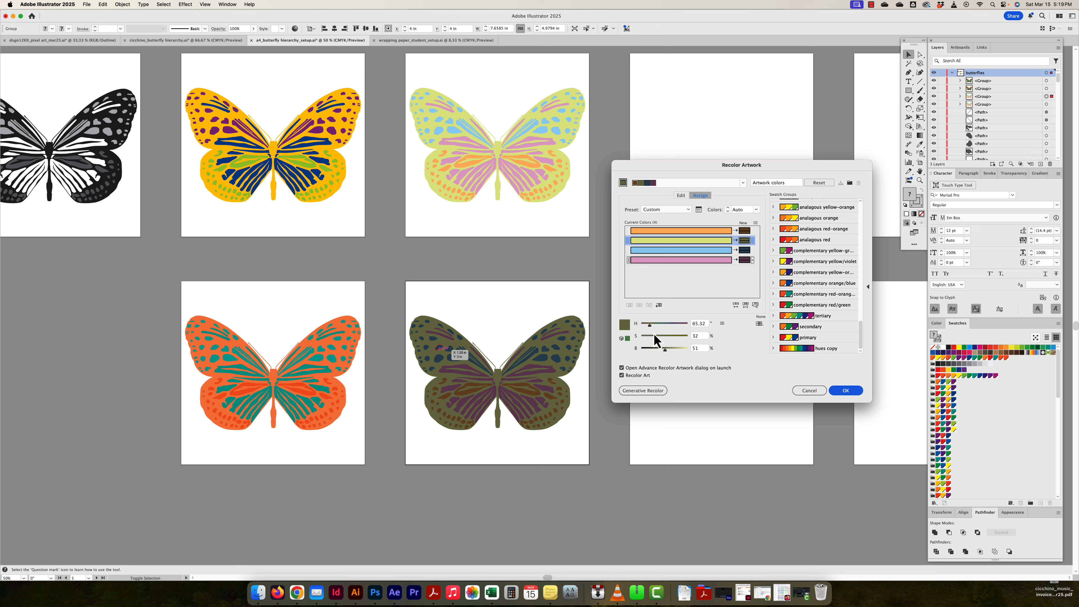
drag(663, 352, 655, 353)
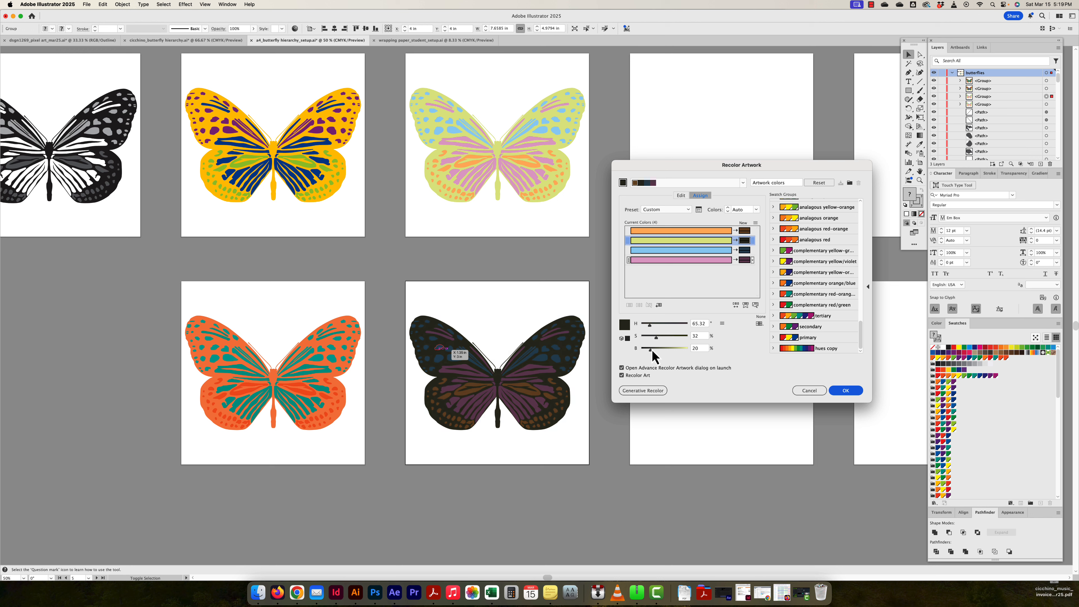
drag(660, 341, 658, 338)
click(846, 391)
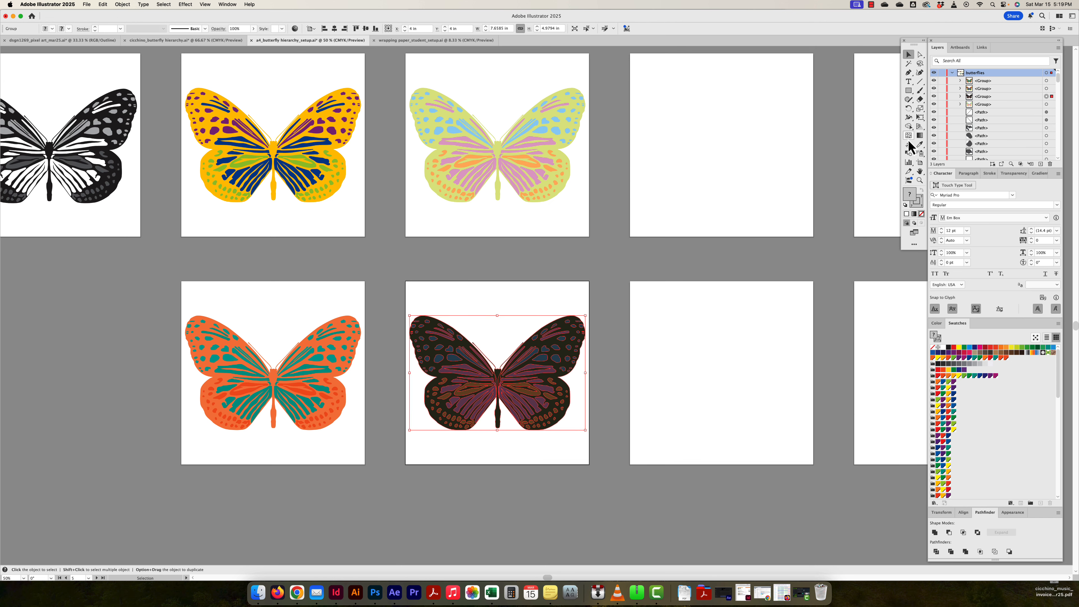
click(920, 162)
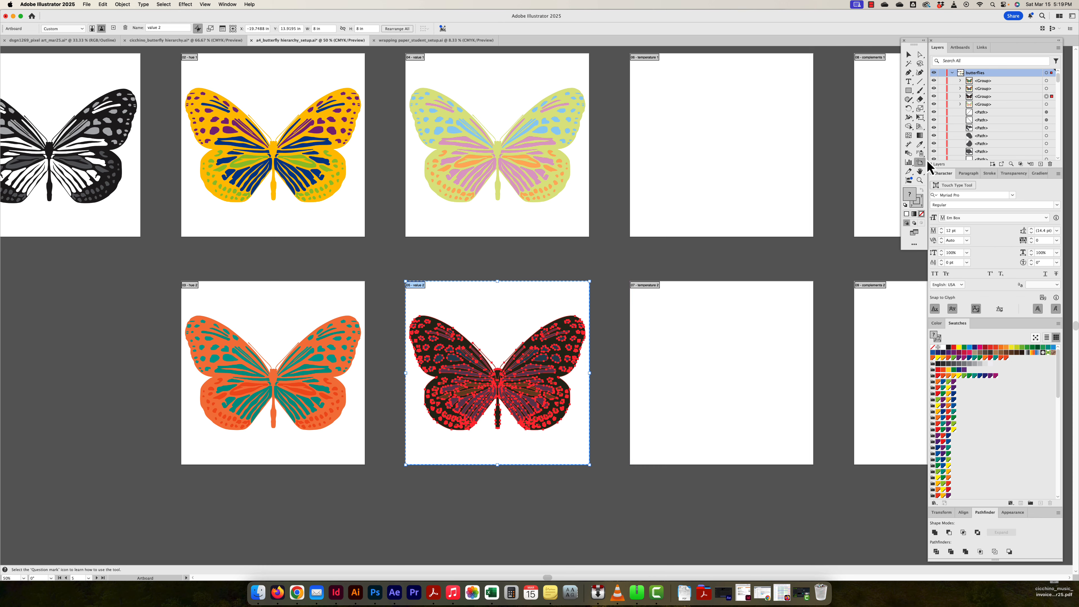
scroll(836, 231, down, 5)
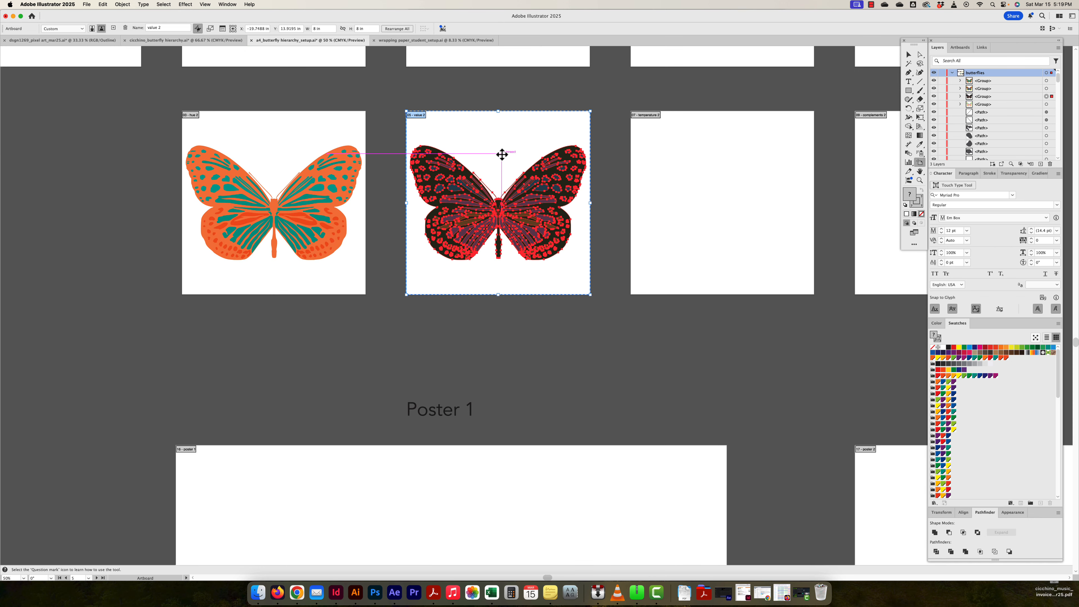
click(908, 55)
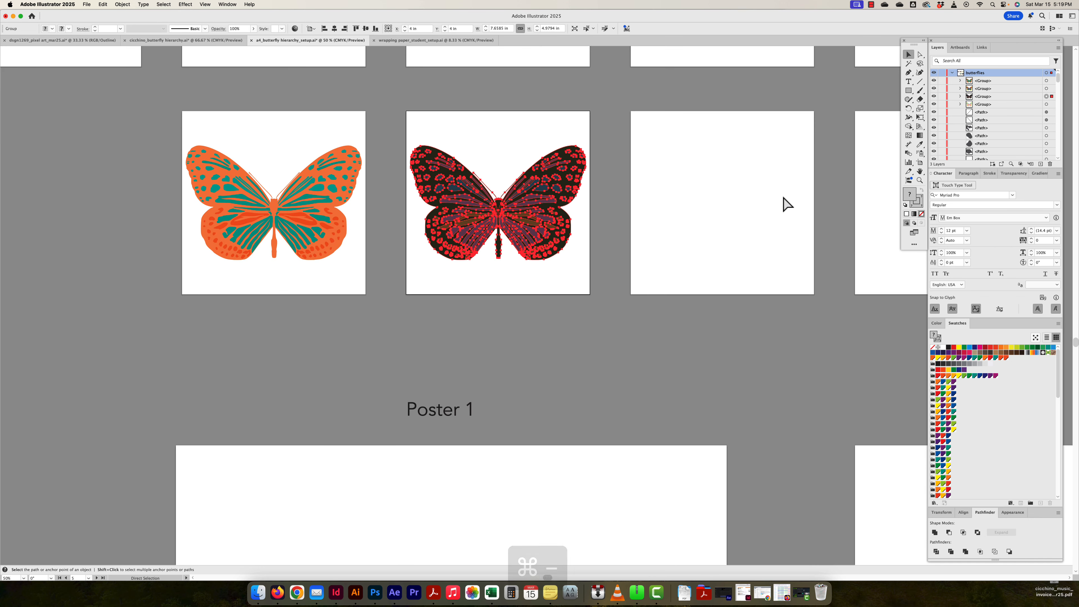
Step: Deselect the artwork and duplicate the "value 2" artboard with its dark butterfly into the space above the Value column
key(super+minus)
key(super+minus)
key(super+minus)
key(super+minus)
key(super+minus)
click(404, 393)
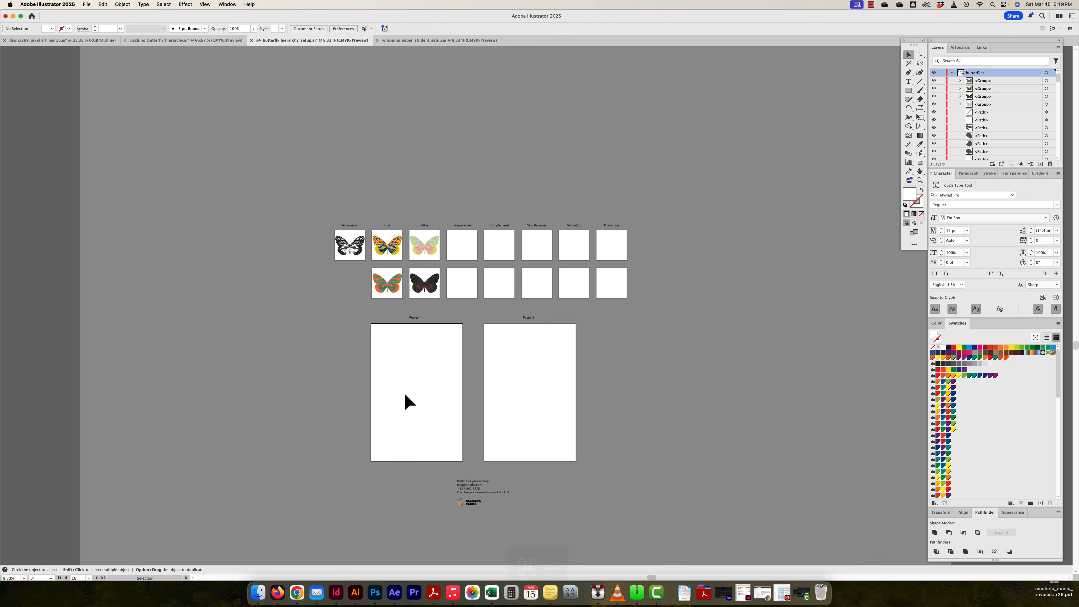
key(super+equal)
key(super+equal)
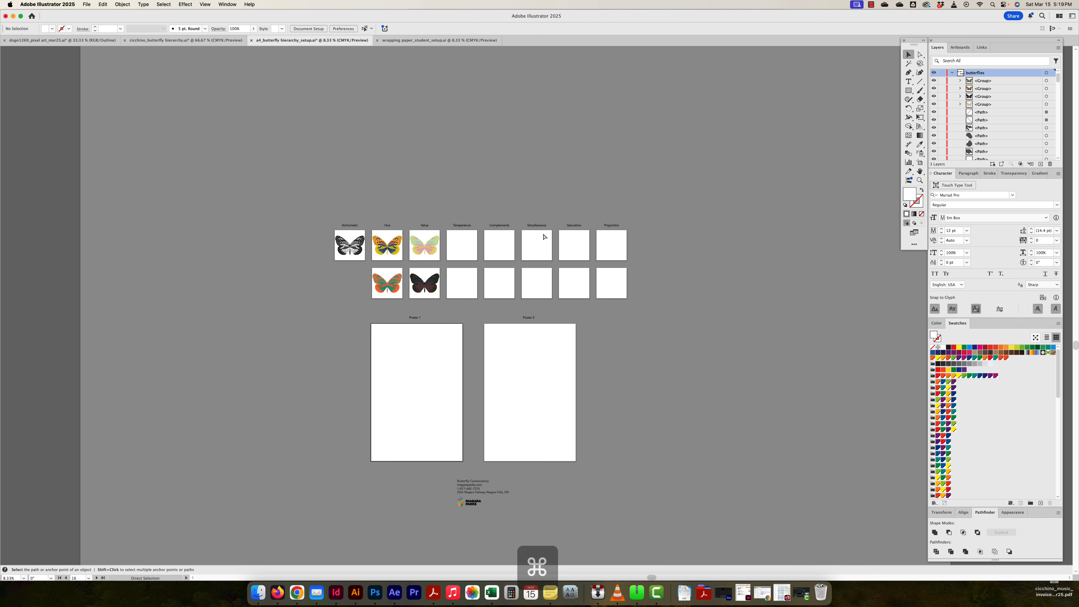
scroll(336, 311, up, 3)
scroll(335, 312, left, 3)
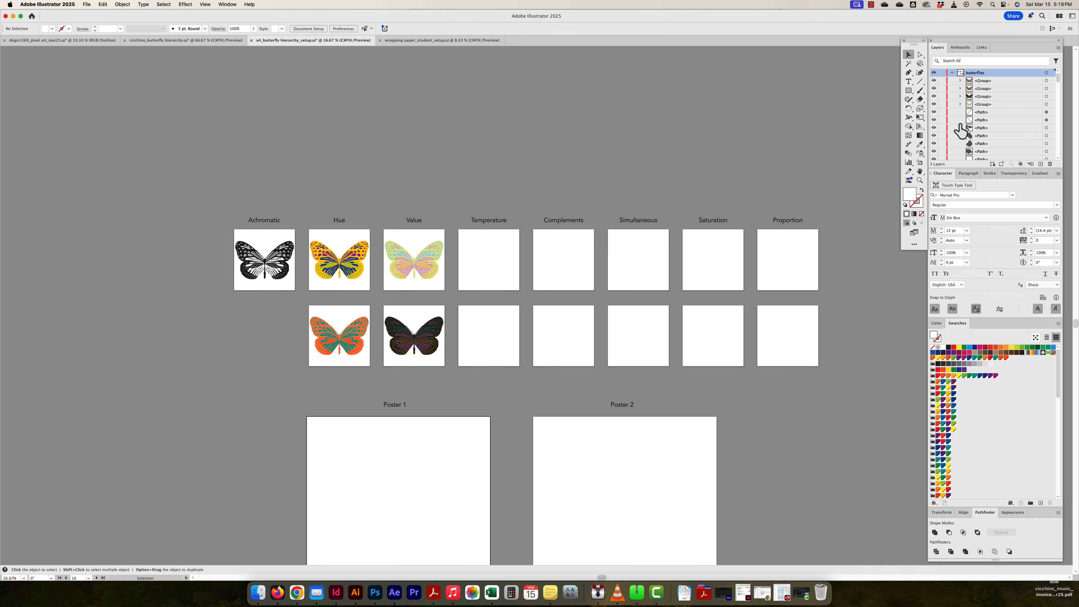
click(919, 163)
click(438, 327)
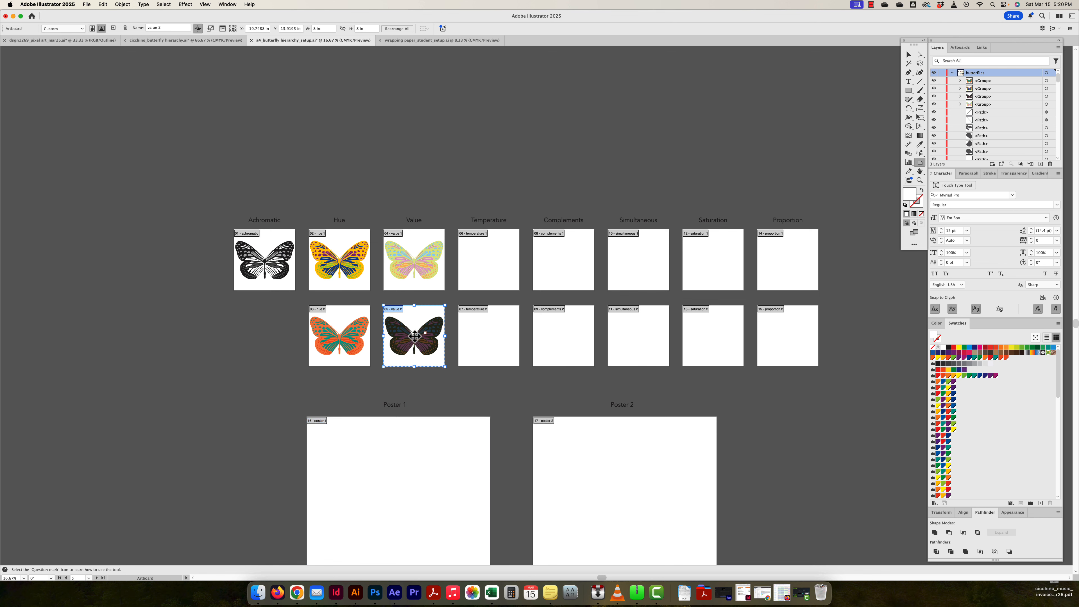
drag(414, 343, 419, 185)
click(908, 54)
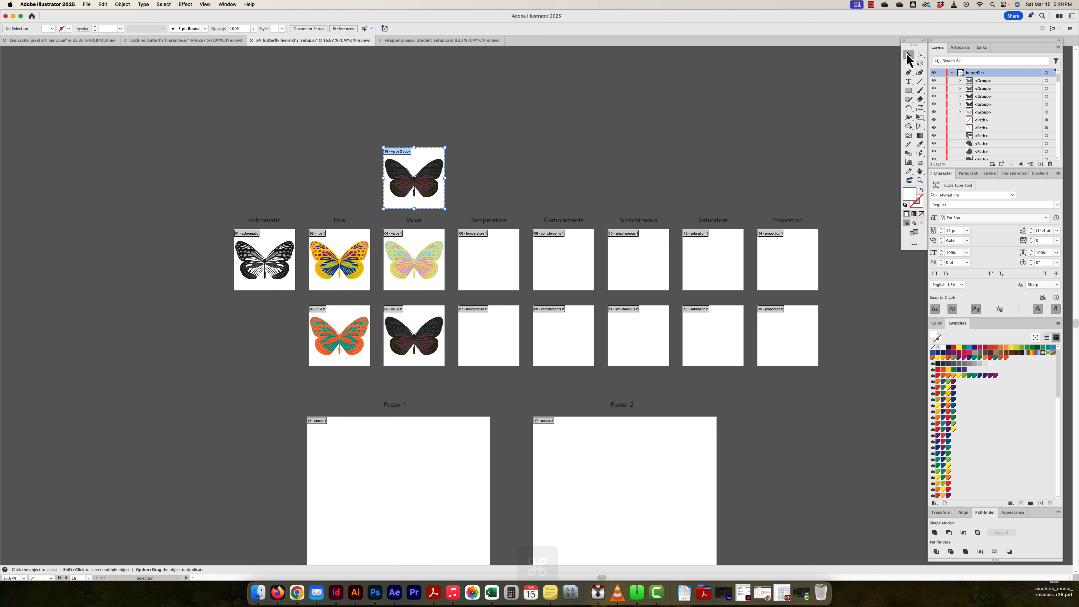
key(cmd+equal)
scroll(621, 198, down, 3)
key(cmd+minus)
key(cmd+minus)
key(cmd+minus)
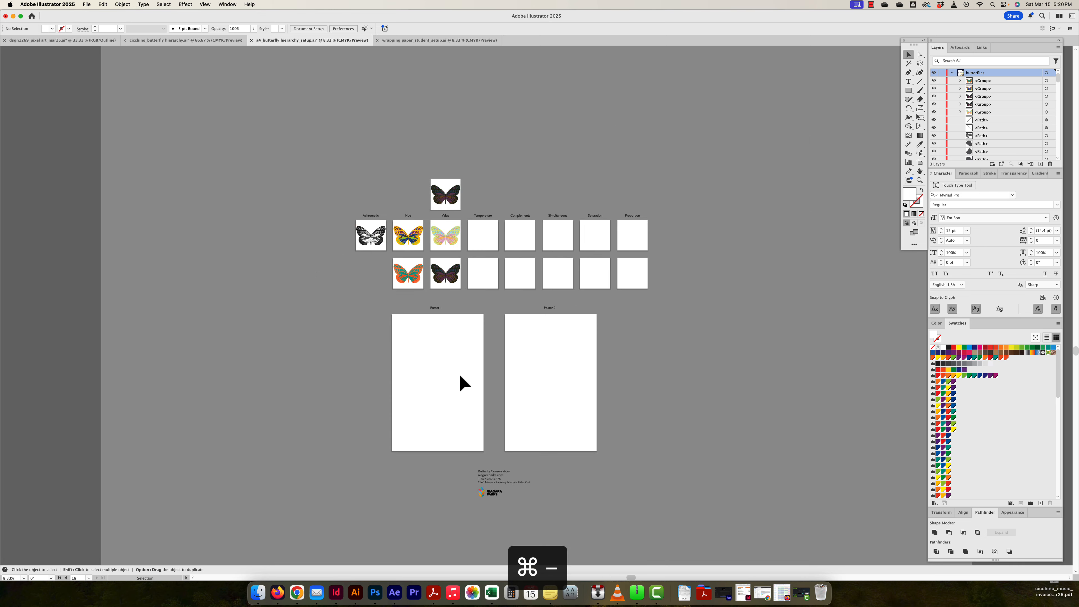
Step: Switch to the finished butterfly hierarchy document and examine how many colour variations each column contains
scroll(491, 349, up, 5)
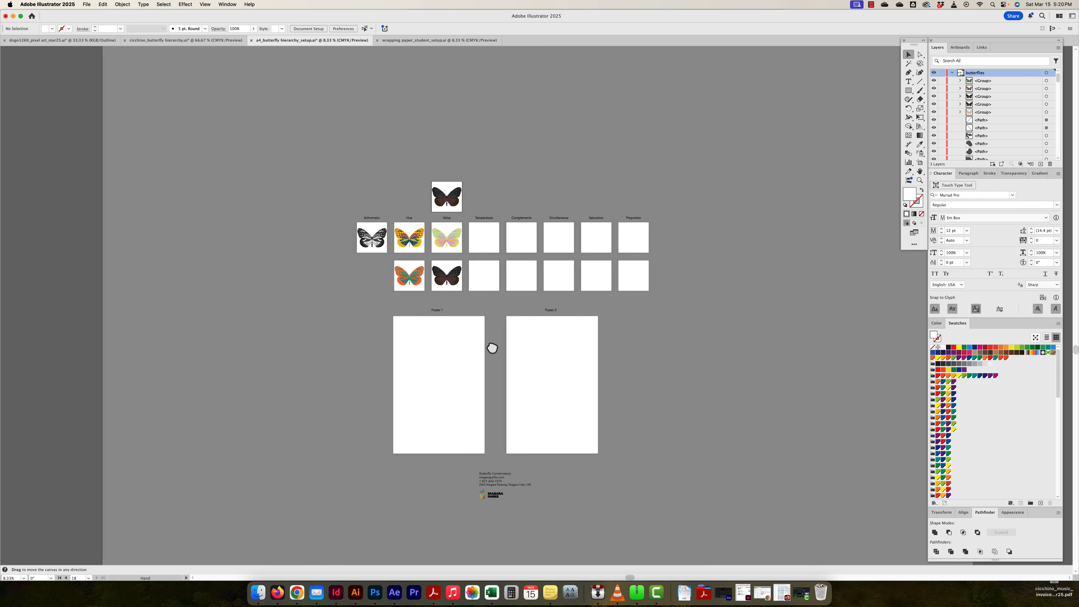
key(cmd+equal)
key(cmd+equal)
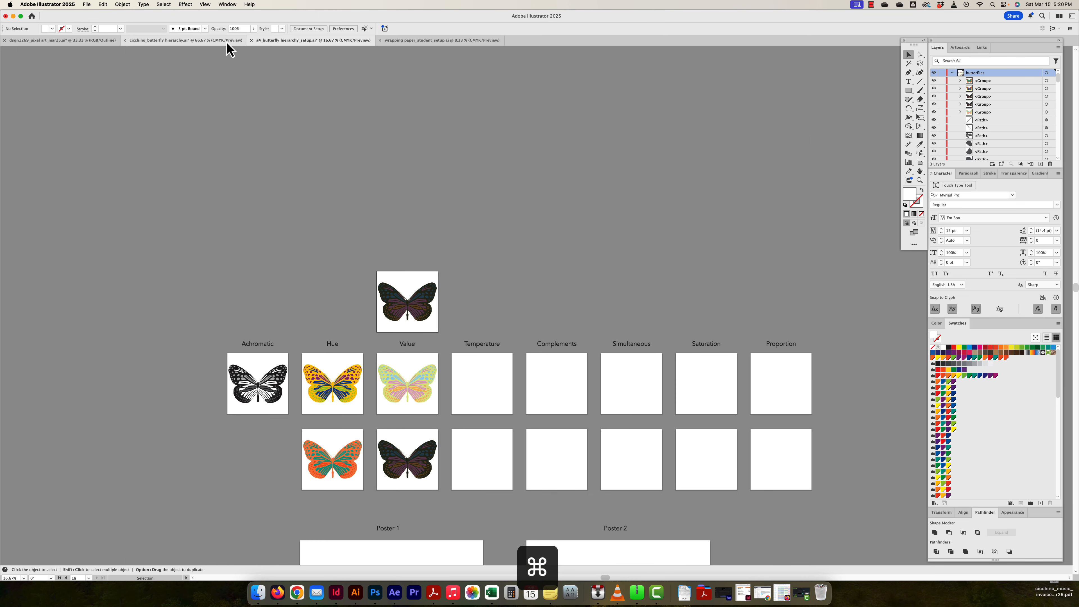
click(229, 40)
drag(501, 307, 448, 215)
key(super+minus)
key(super+minus)
key(super+minus)
key(super+minus)
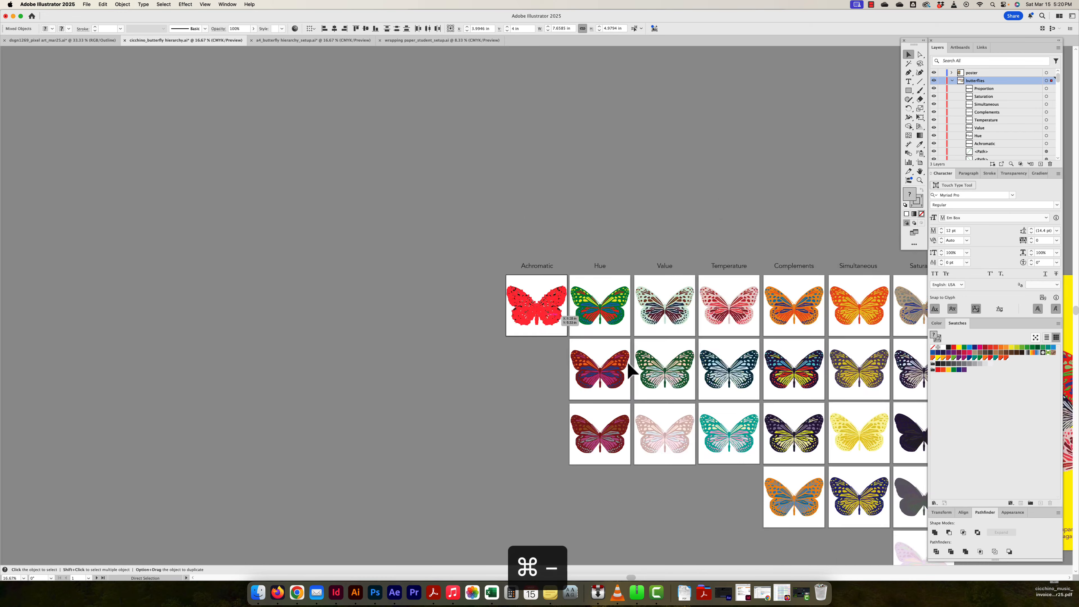
drag(606, 316, 451, 284)
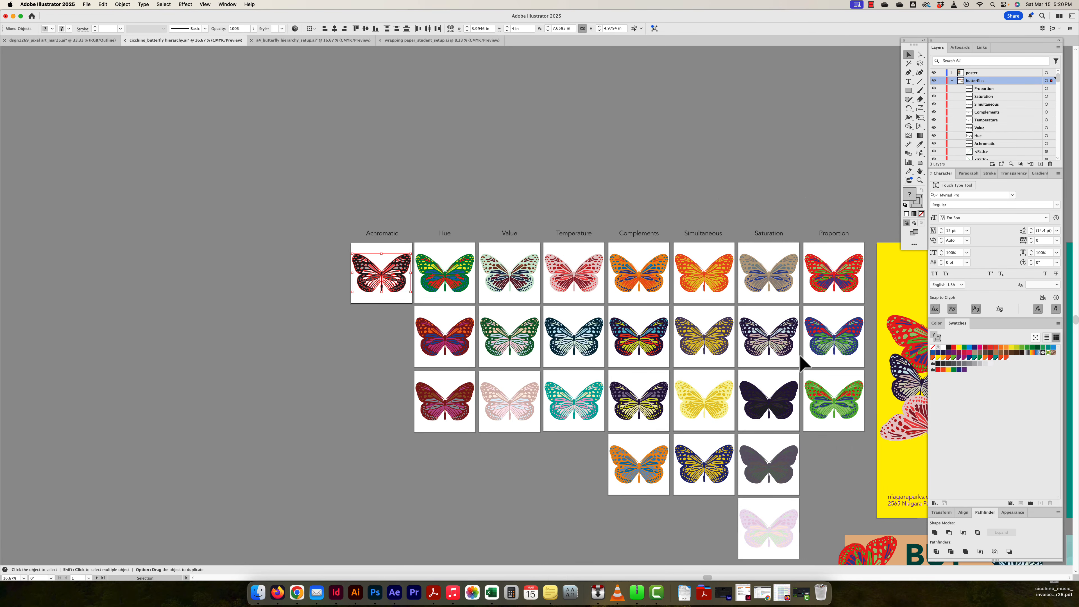
drag(794, 365, 717, 293)
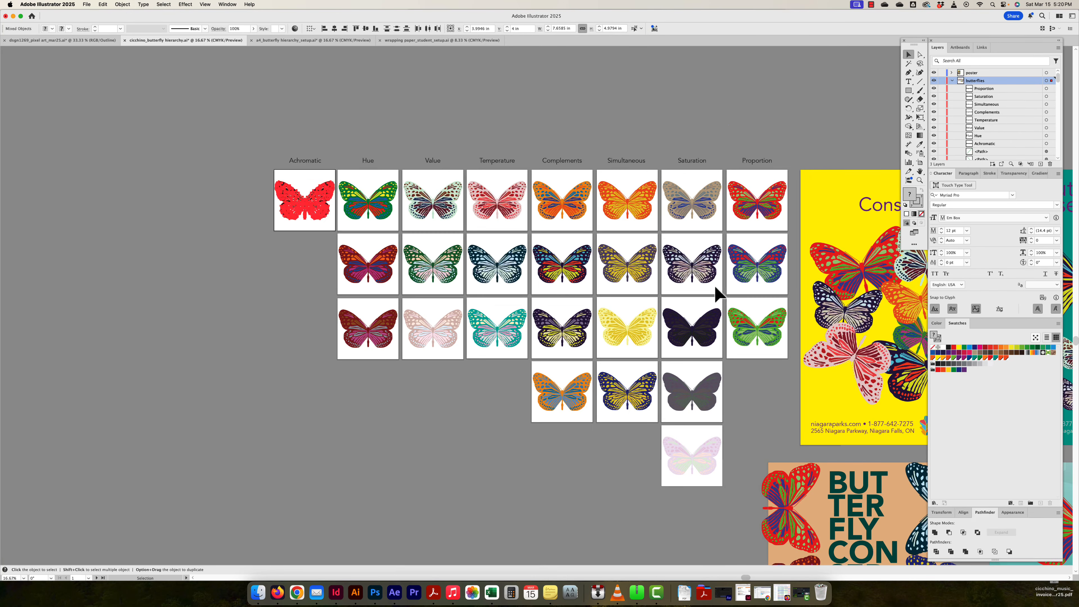
Step: Return to a4_butterfly hierarchy_setup and recolour the extra Value butterfly above the column, tinting its brown to 15% saturation and 87% brightness
click(332, 42)
click(372, 318)
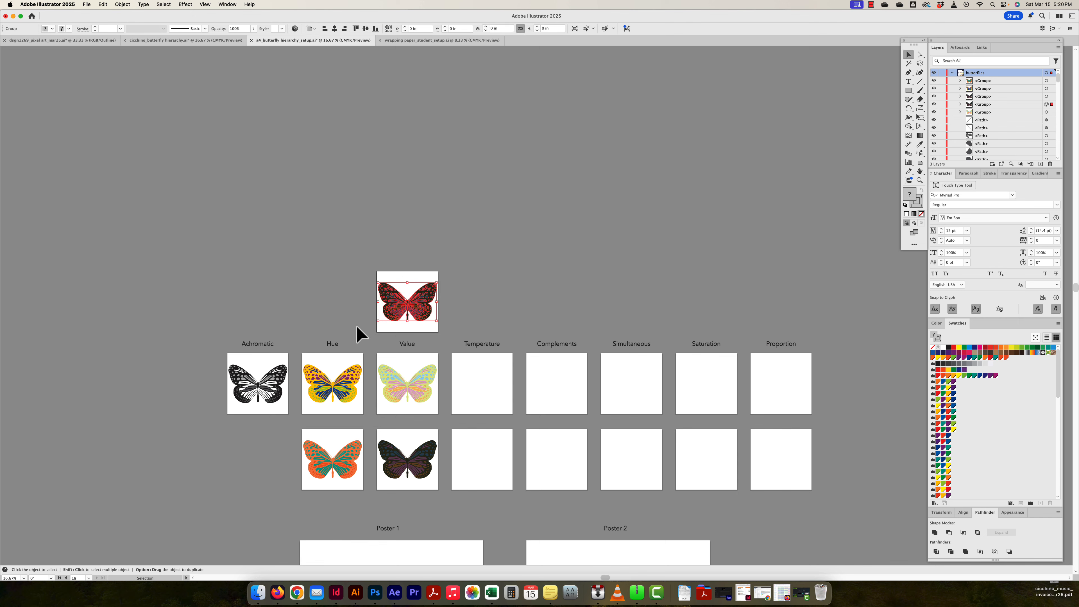
key(super+equal)
key(super+equal)
key(super+equal)
drag(600, 370, 501, 241)
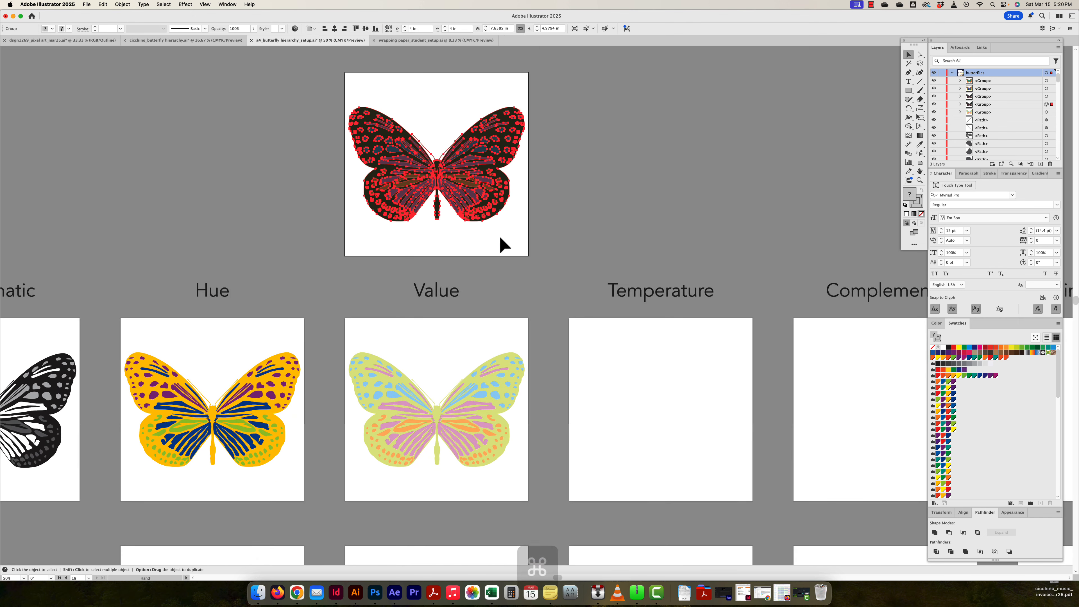
key(alt+shift+super+l)
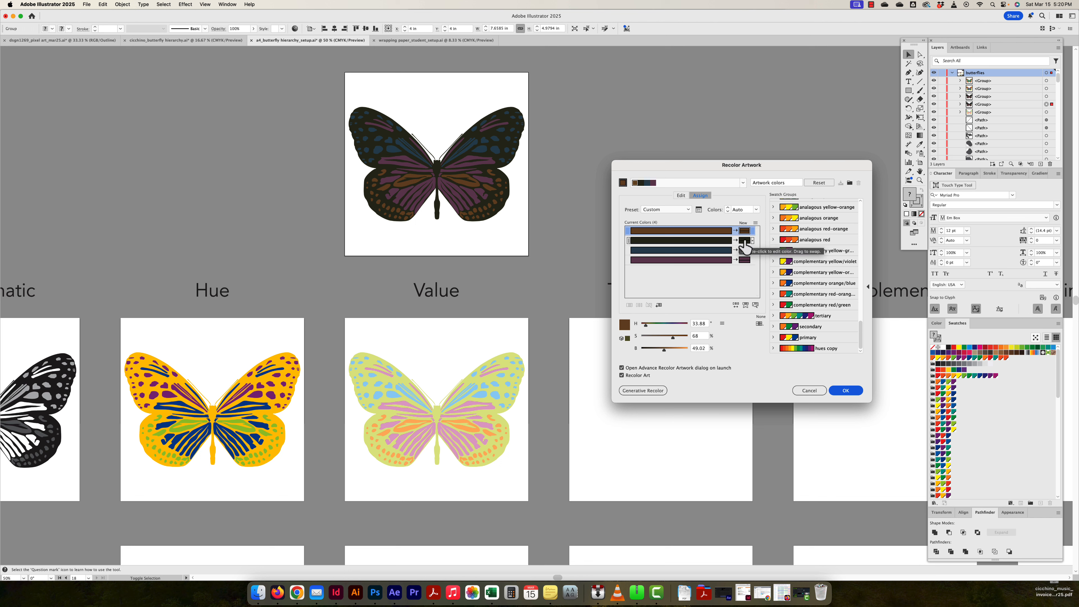
click(744, 241)
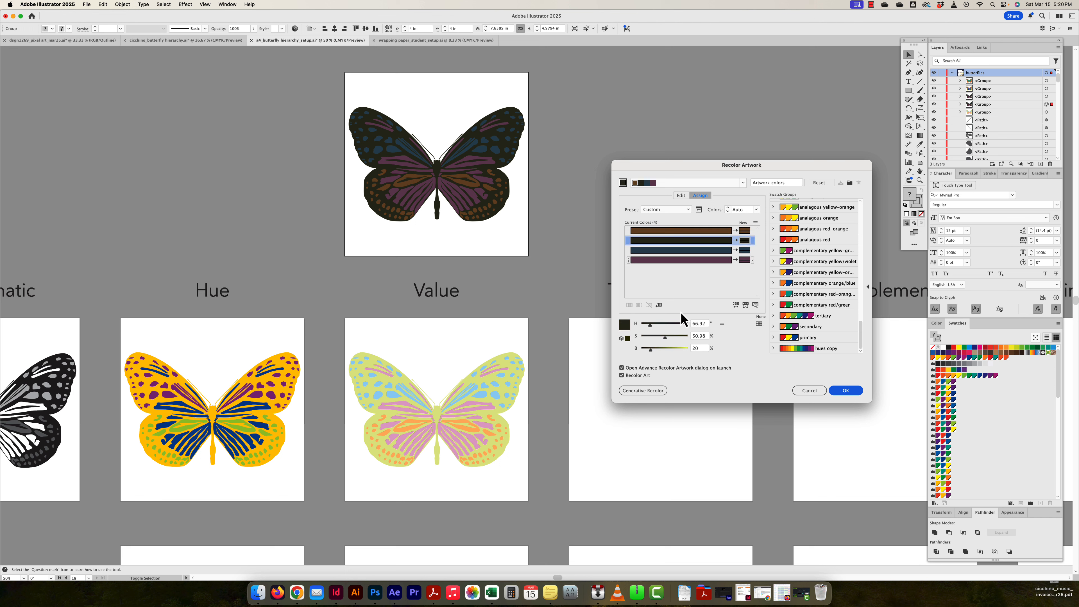
click(744, 231)
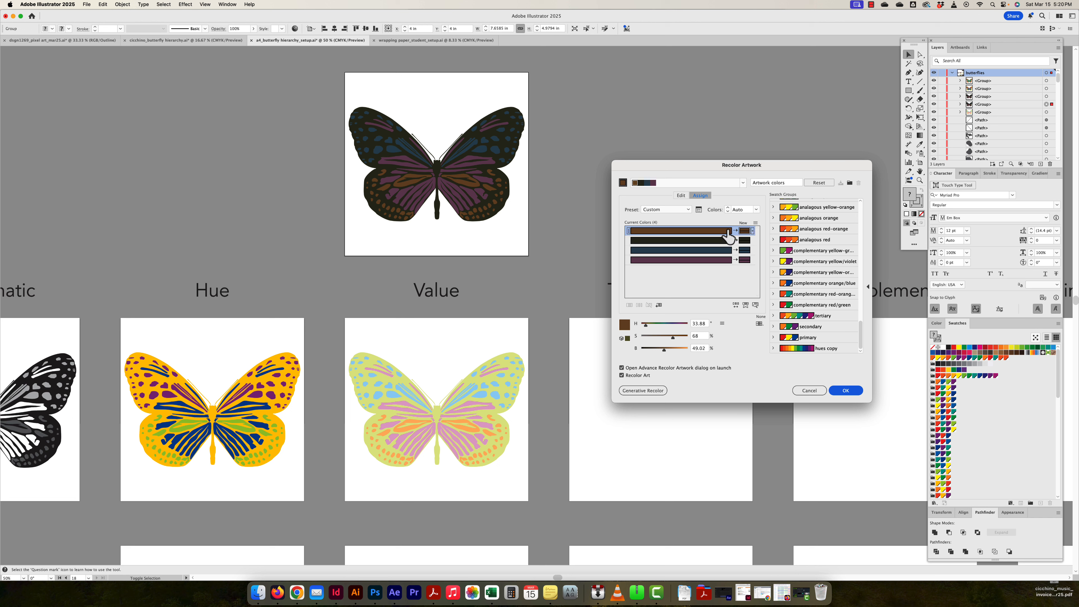
double_click(744, 233)
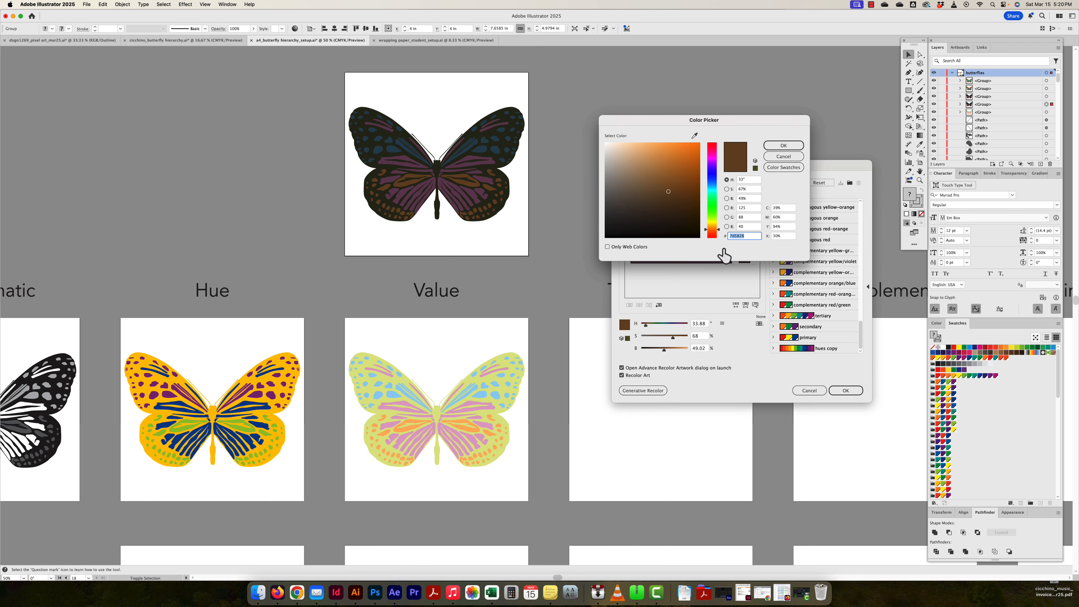
click(783, 146)
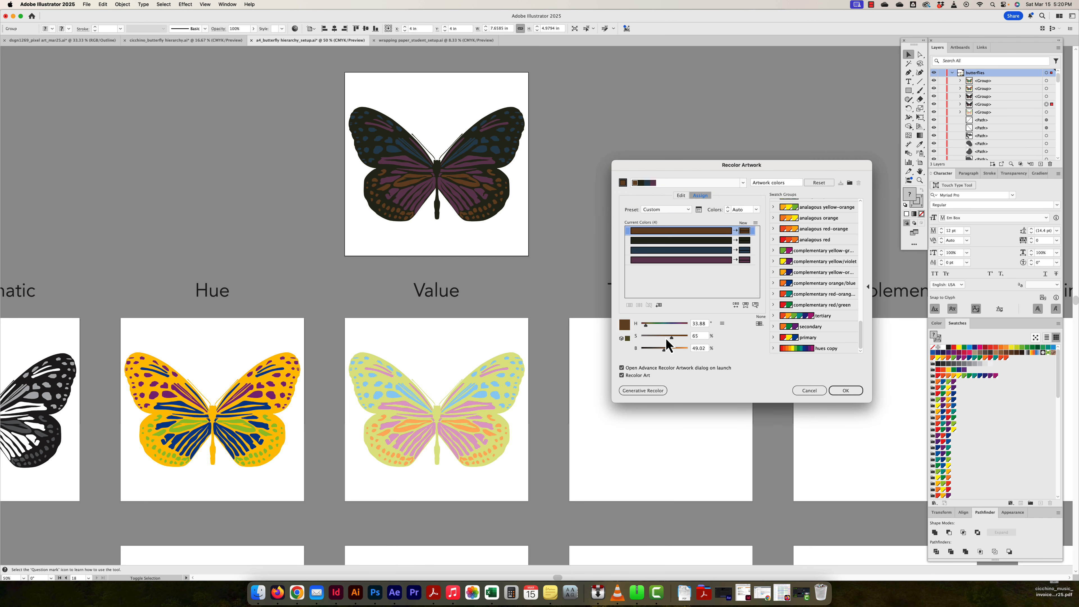
drag(663, 348, 681, 349)
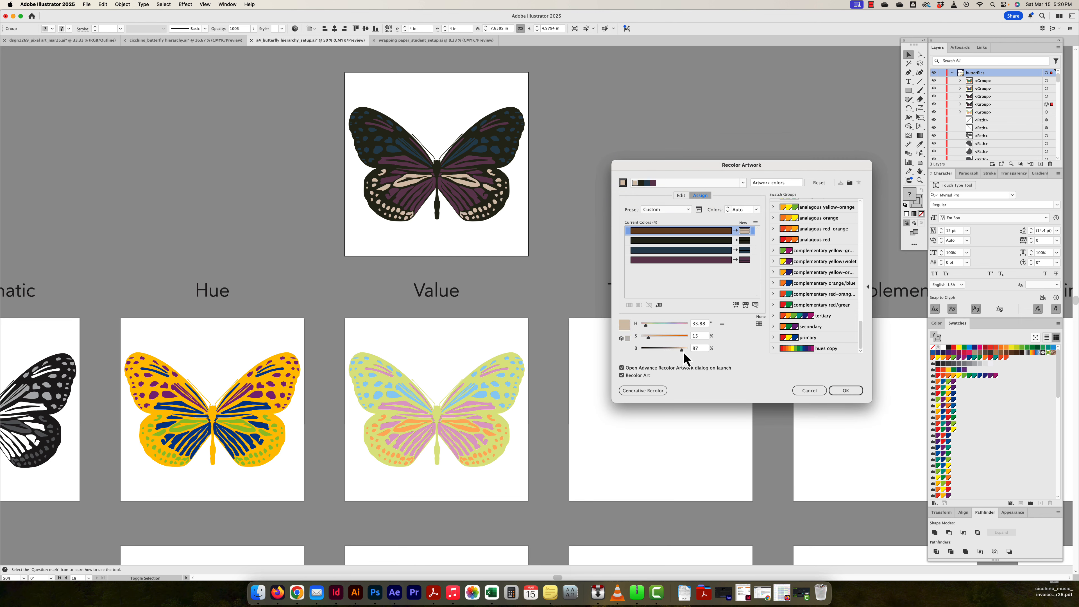
Step: Tint the dark blue to 20% saturation and 87% brightness and the purple to 20% saturation and 93% brightness, and apply the recolouring
click(730, 251)
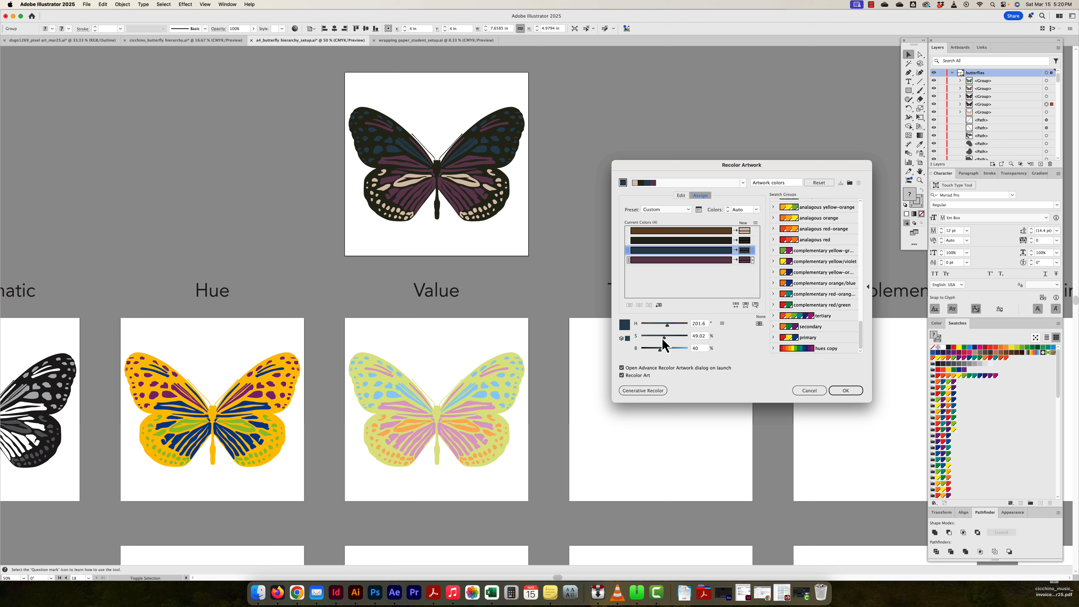
drag(661, 337, 678, 357)
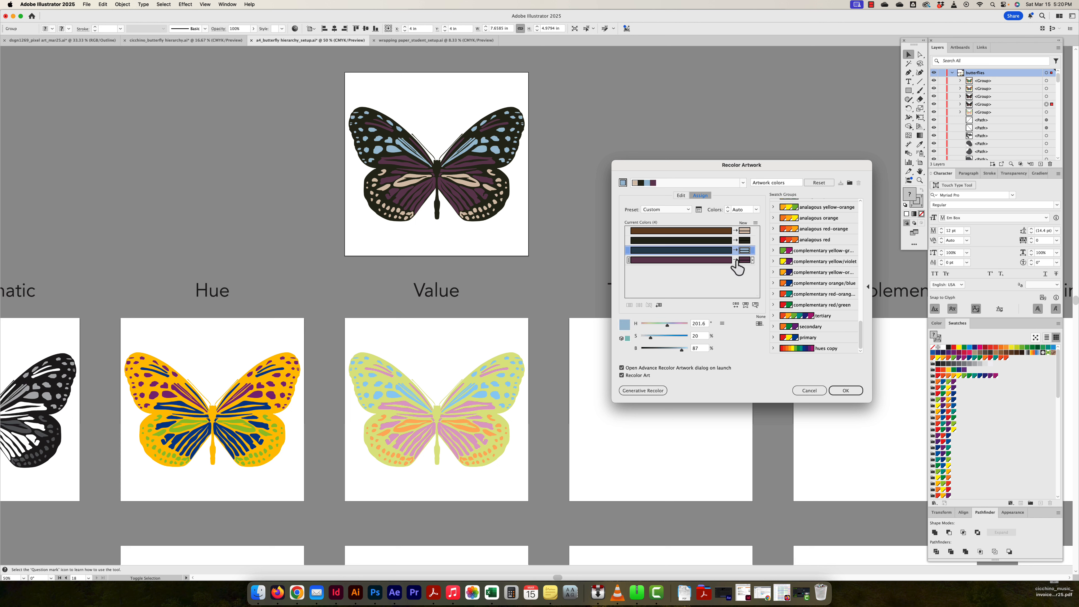
click(744, 260)
drag(652, 337, 650, 337)
drag(663, 349, 684, 351)
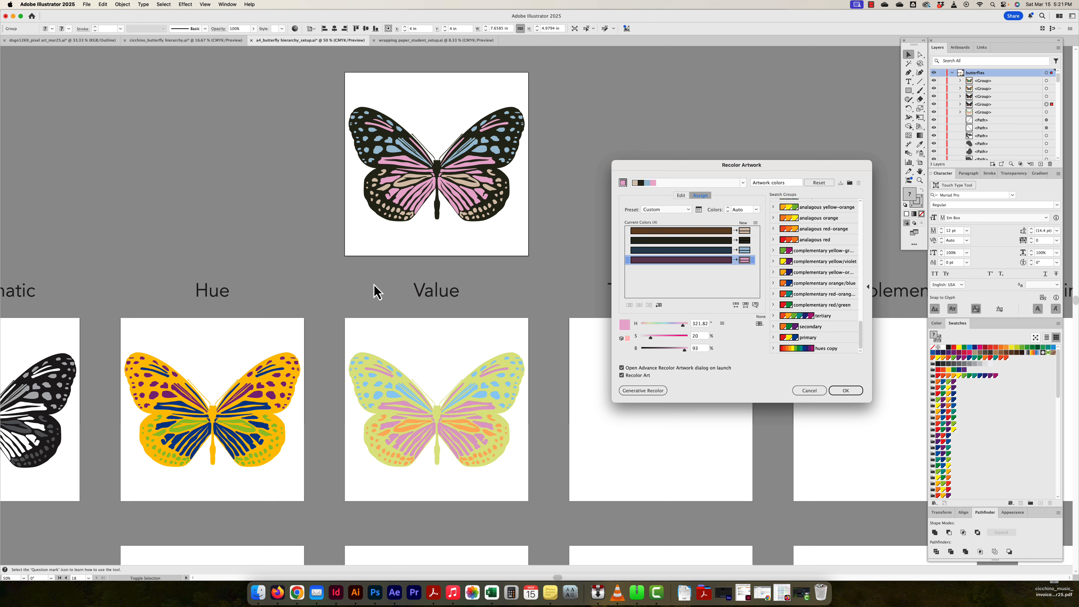
click(846, 390)
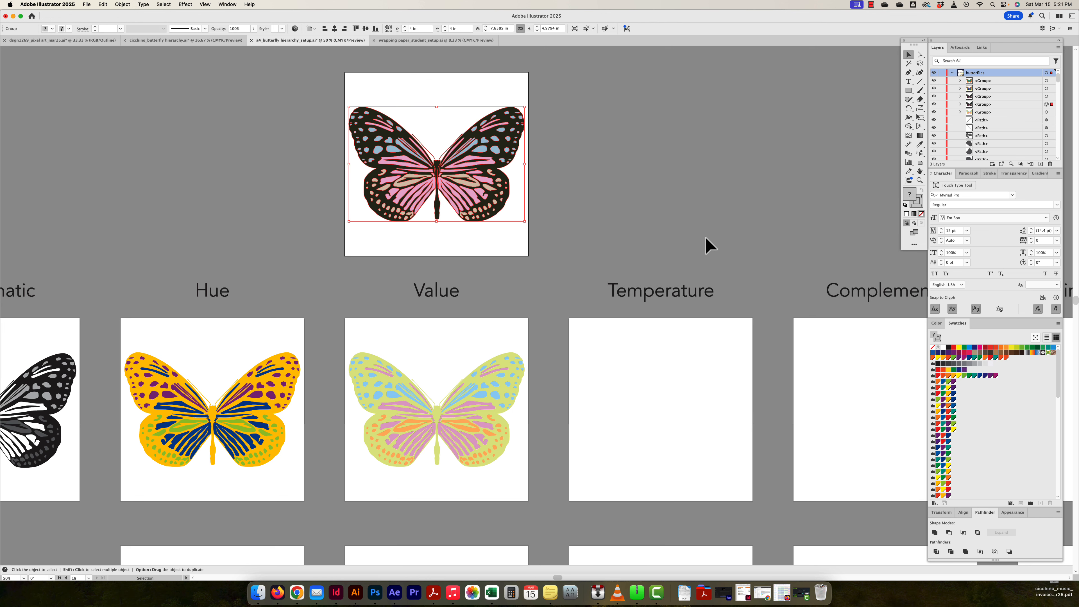
key(space)
drag(428, 397, 476, 326)
drag(94, 335, 139, 317)
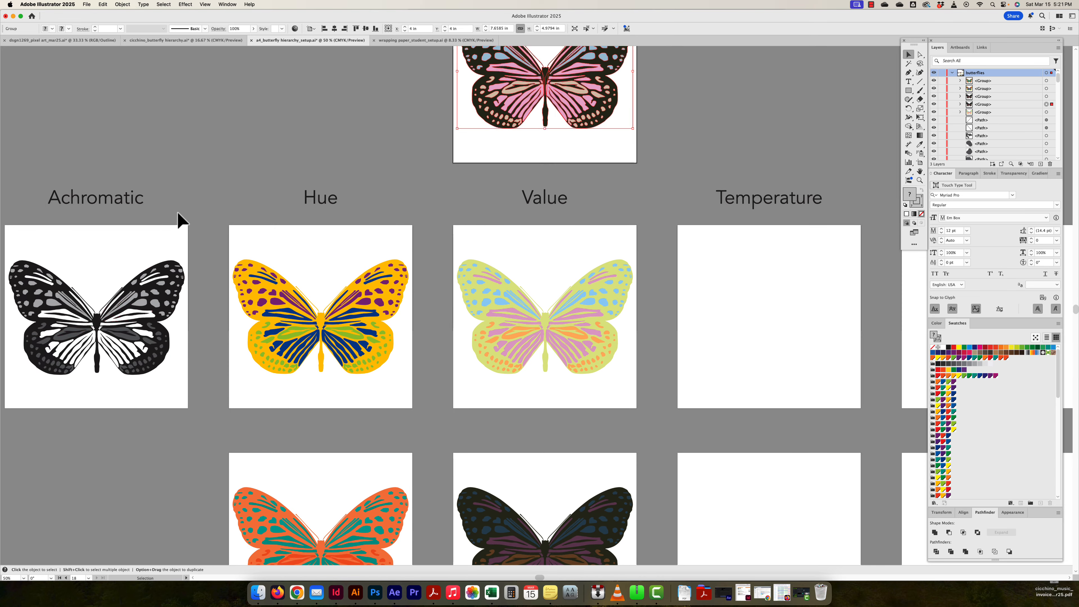
drag(195, 240, 7, 395)
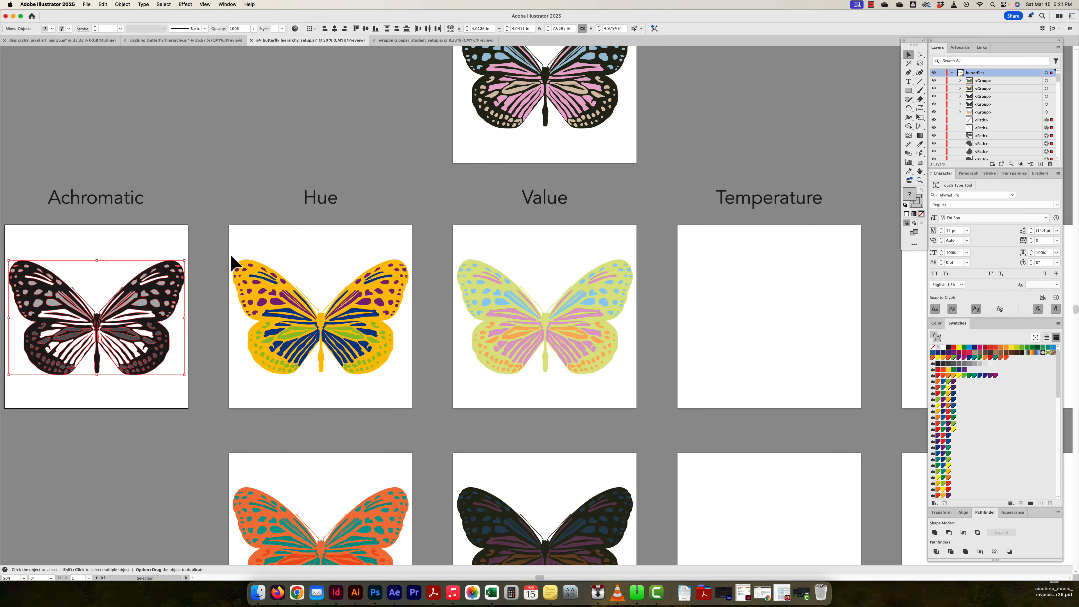
drag(232, 256, 391, 278)
key(space)
drag(495, 329, 407, 333)
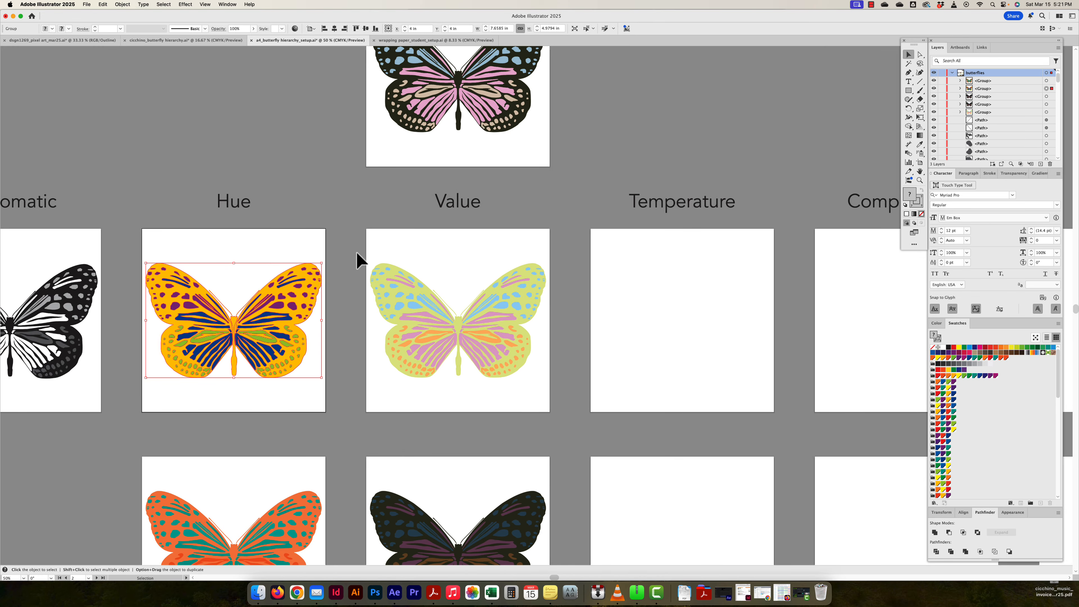
Step: Duplicate the light Value butterfly onto the upper Temperature artboard and centre it horizontally there
drag(357, 253, 428, 394)
key(space)
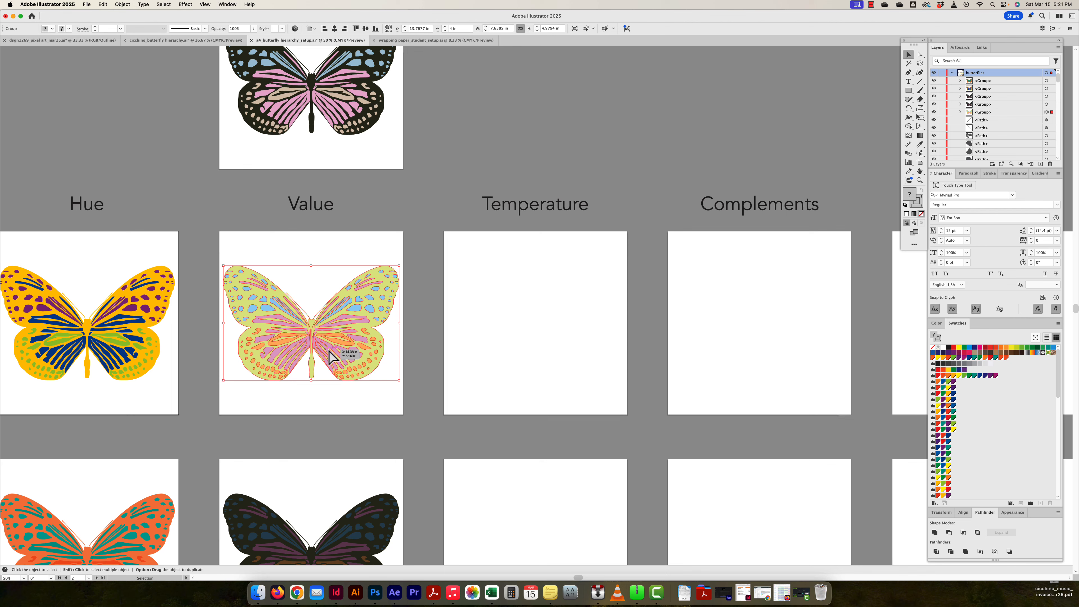
drag(329, 356, 549, 357)
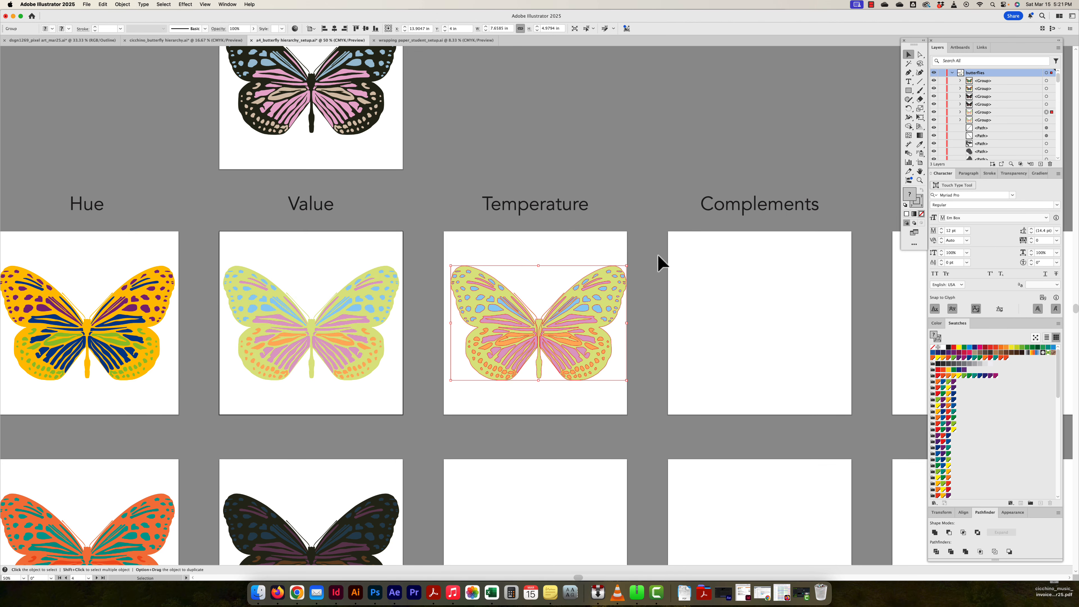
click(545, 250)
click(518, 378)
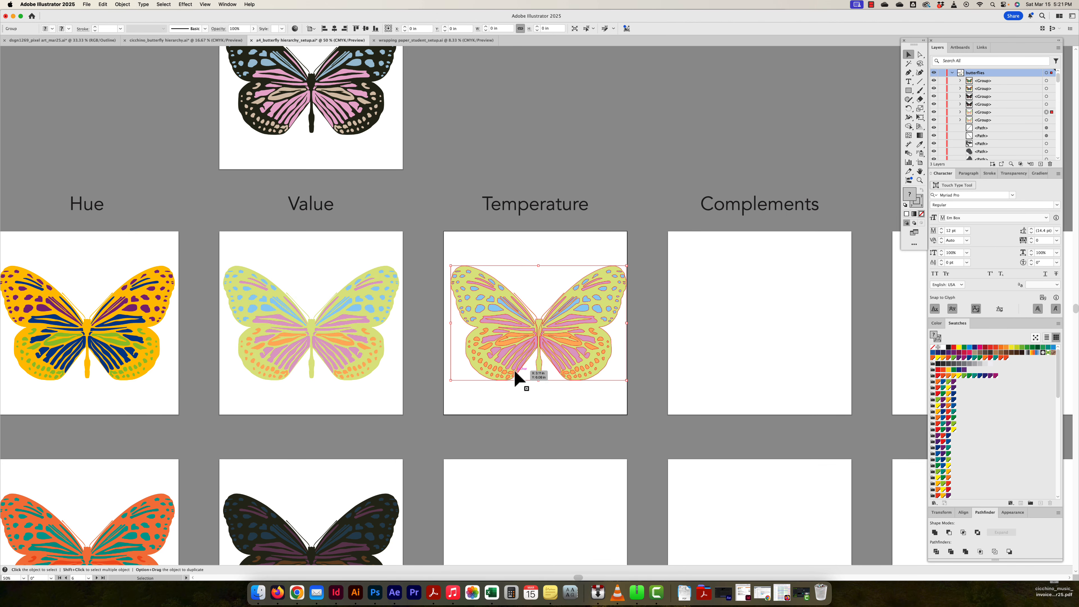
click(334, 28)
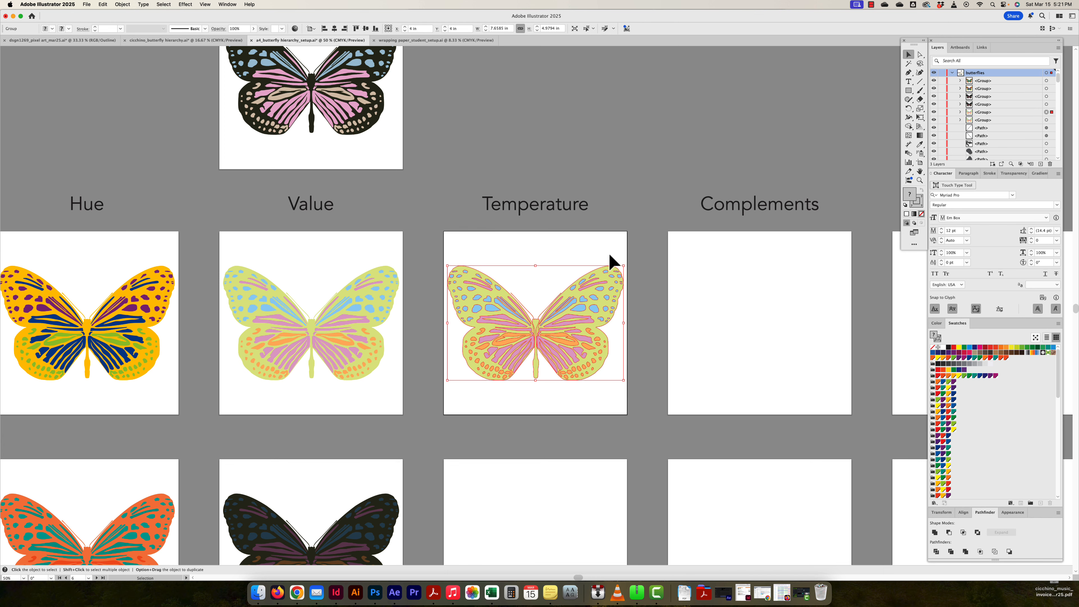
drag(610, 254, 465, 417)
scroll(505, 189, right, 3)
scroll(506, 189, down, 2)
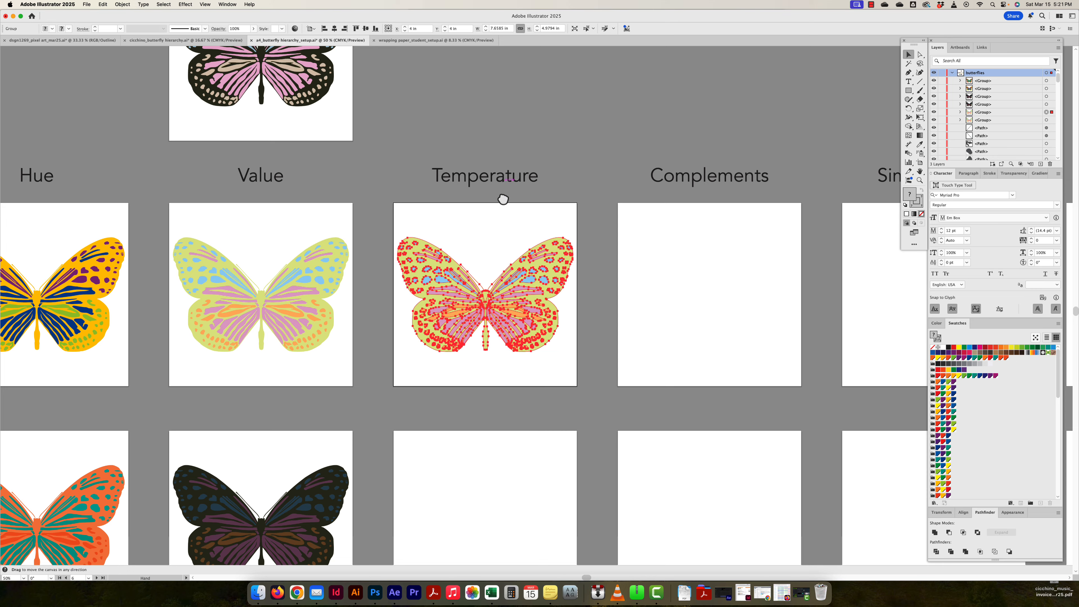
scroll(502, 182, down, 2)
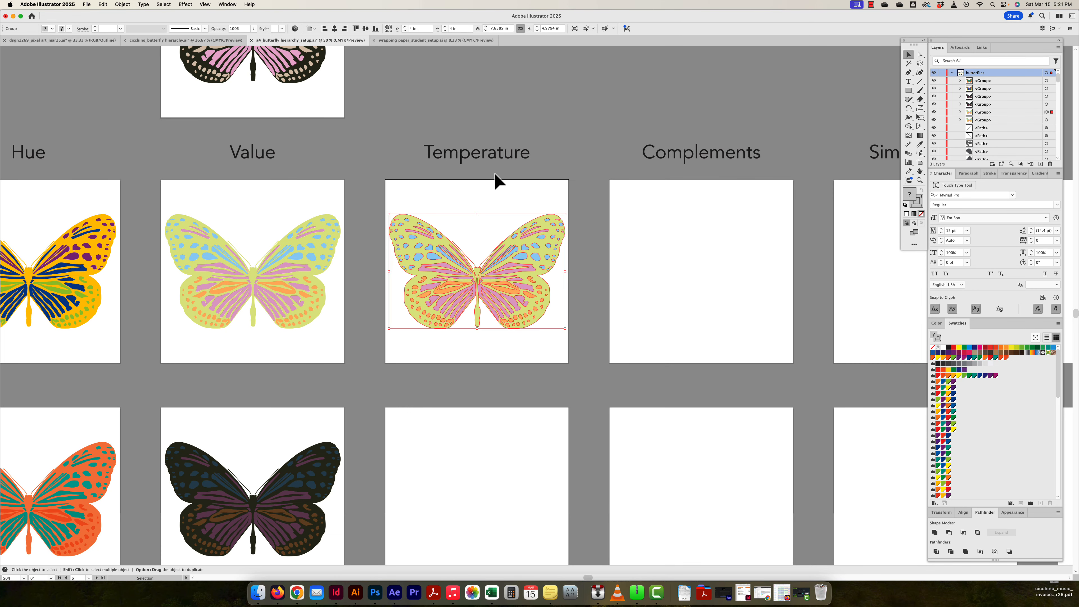
key(a)
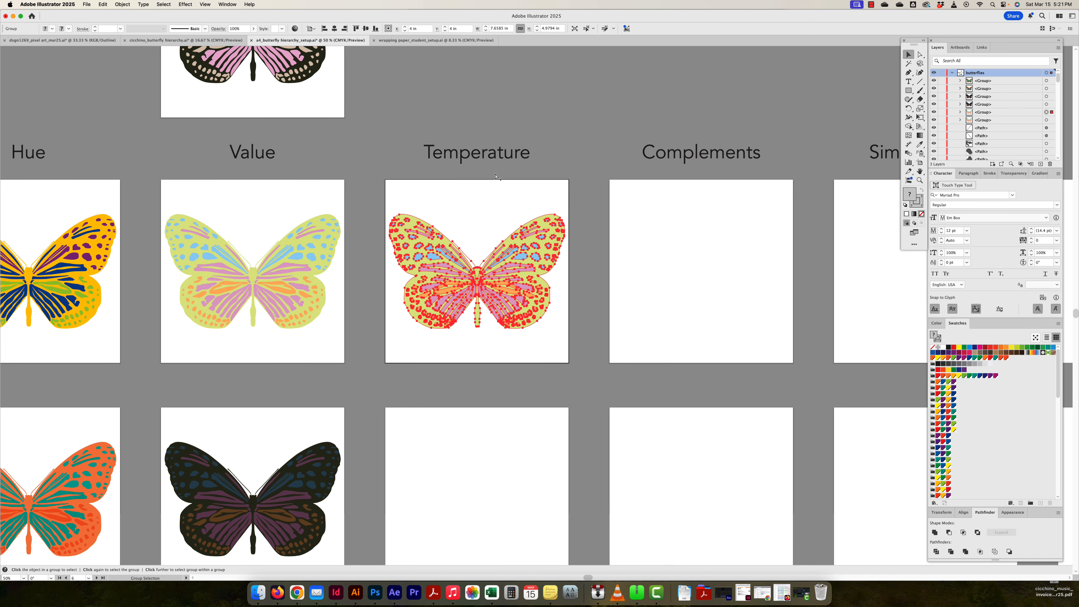
key(v)
key(alt+shift+super+l)
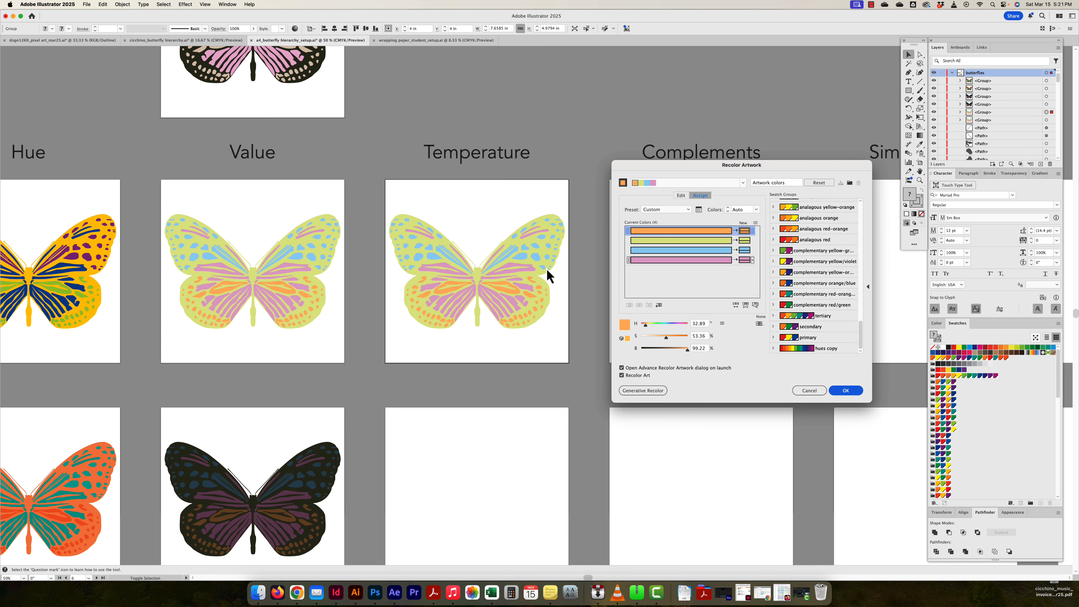
key(Escape)
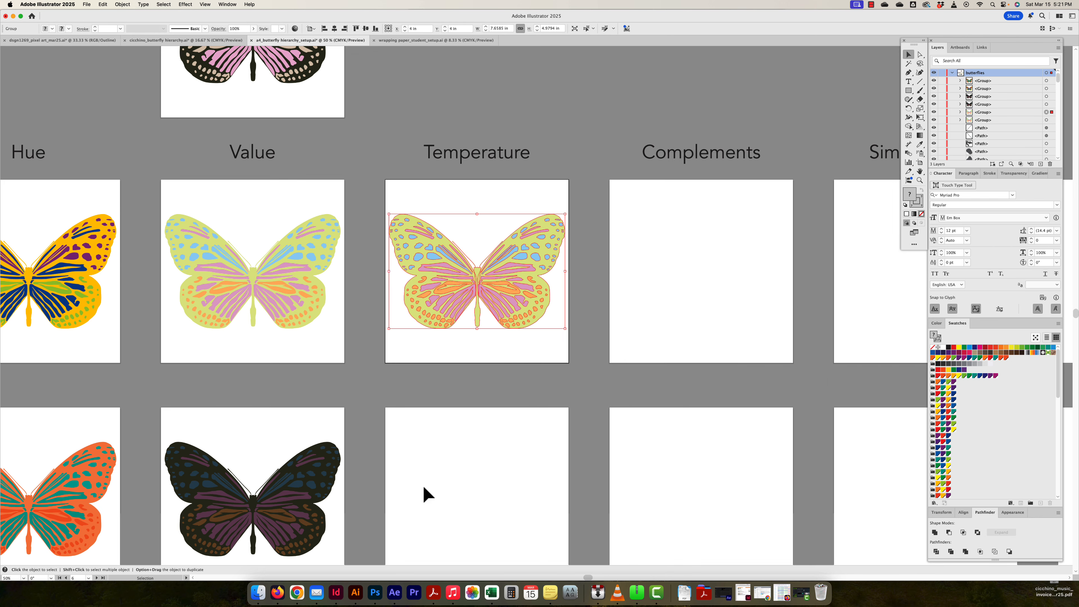
click(517, 347)
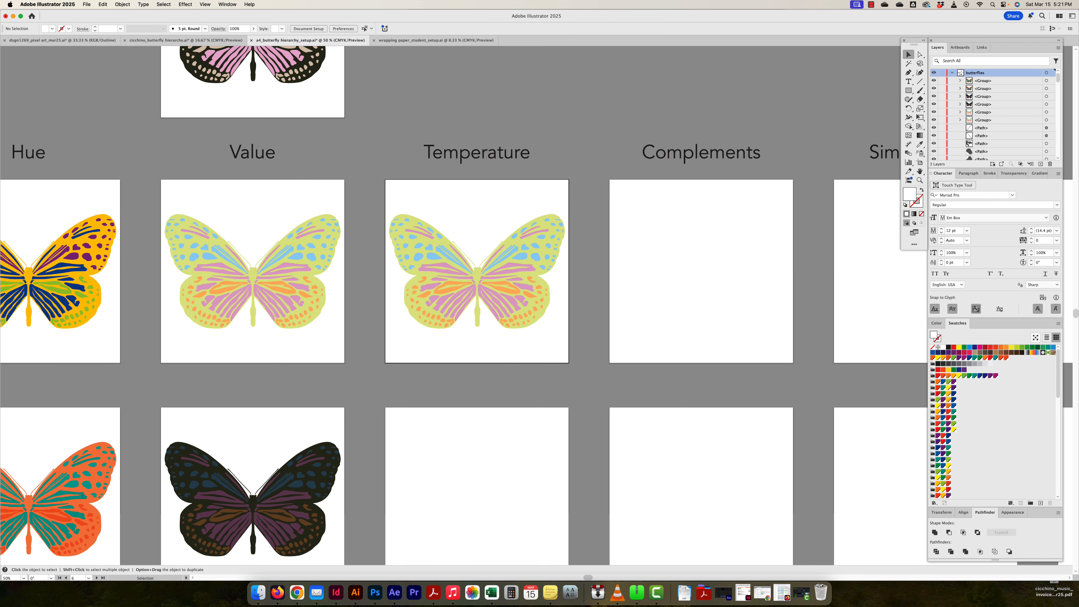
Step: Recolour the Temperature butterfly with the "analagous red" colour group and set the colorization method to Exact
scroll(518, 348, down, 2)
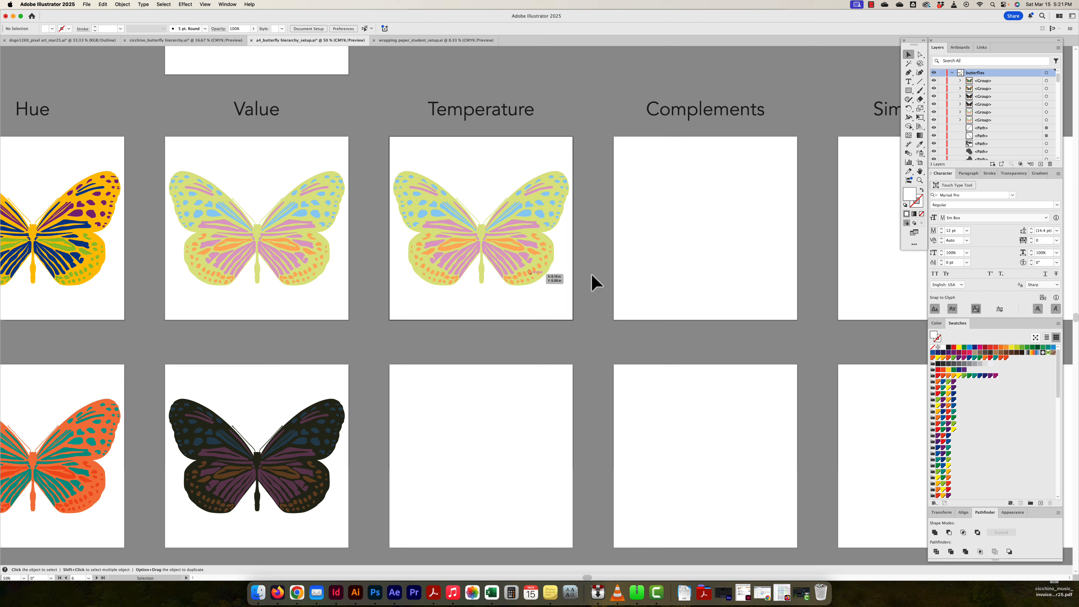
key(alt+shift+super+l)
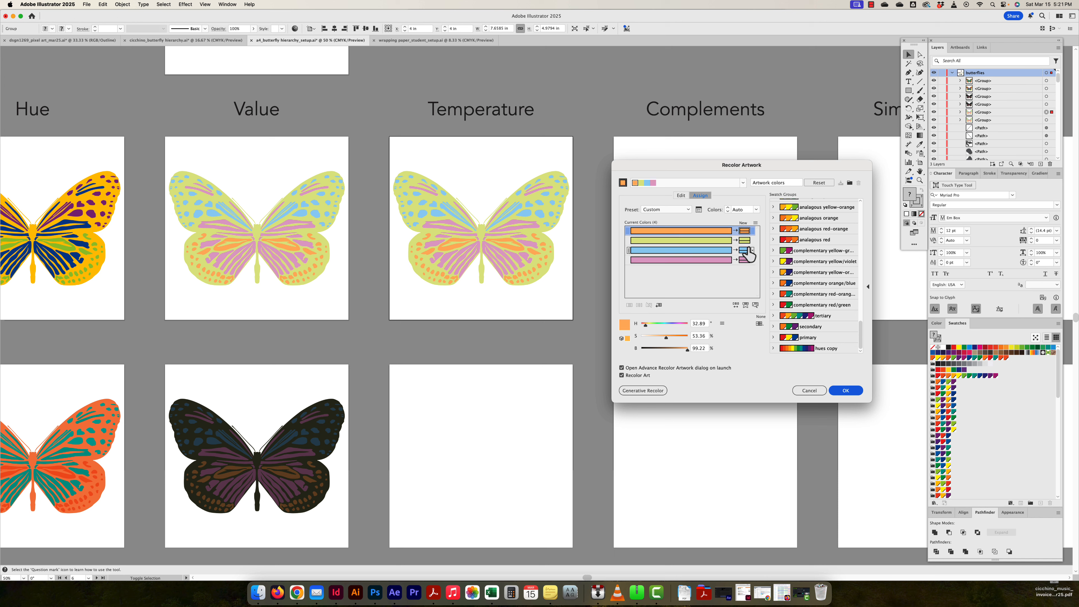
click(783, 240)
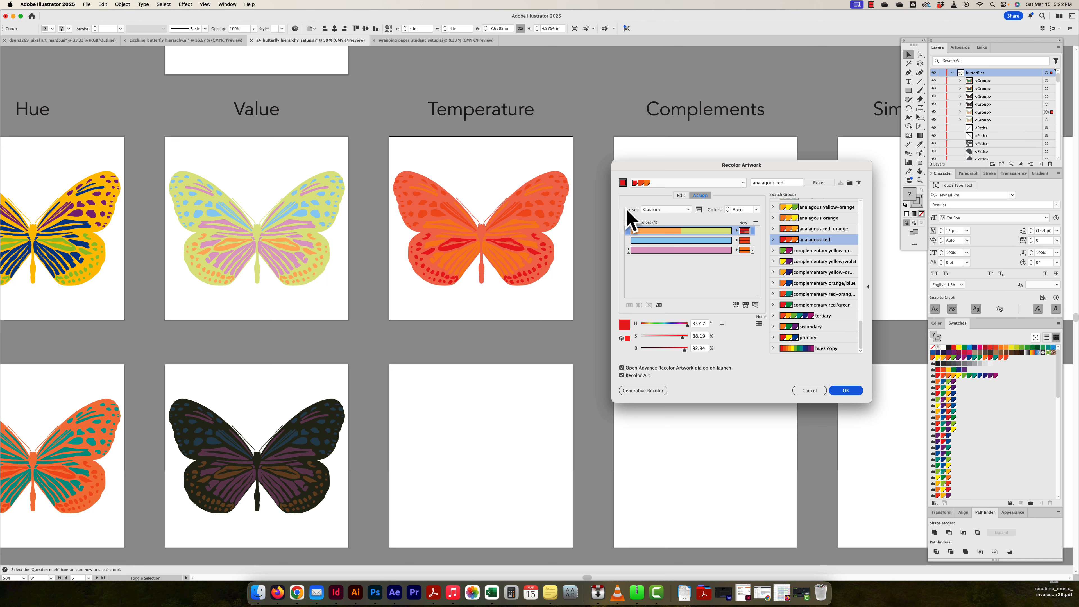
click(752, 230)
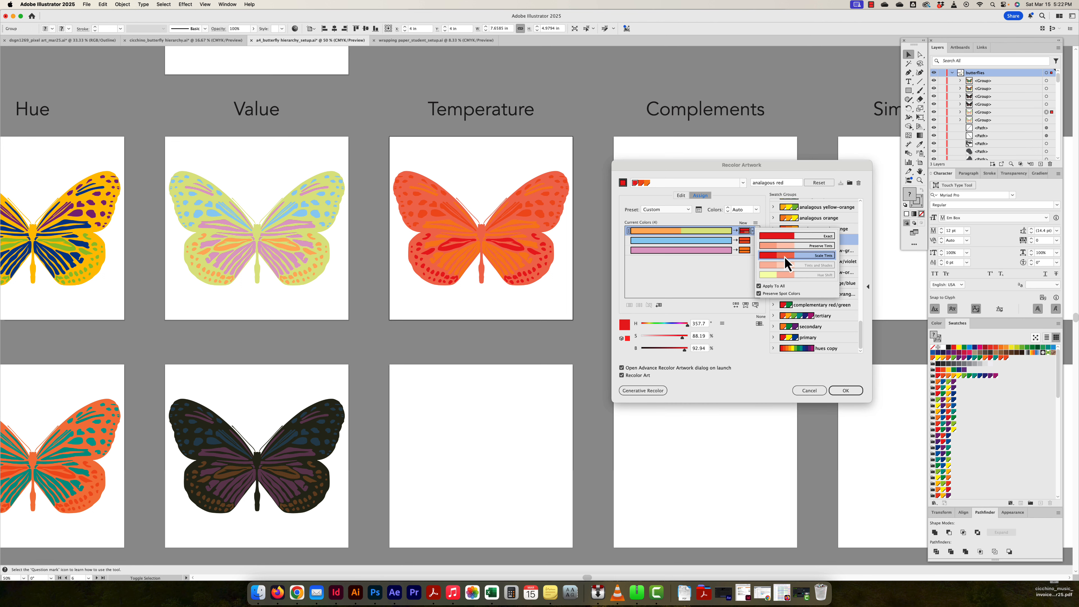
click(810, 236)
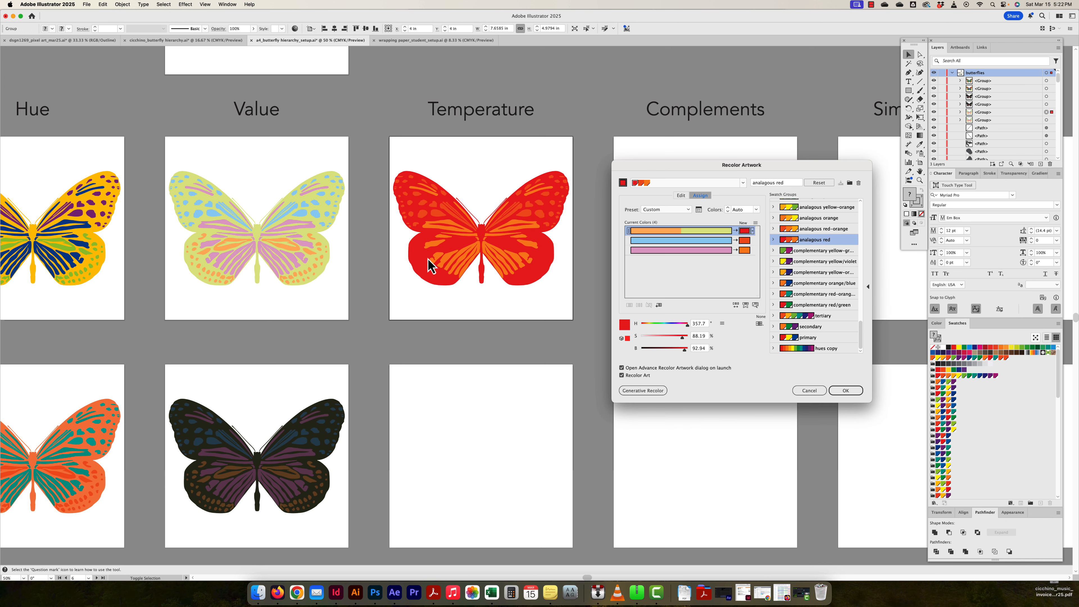
Step: Set the colorization method to Scale Tints for the red and red-orange rows of the Temperature butterfly
click(752, 231)
click(799, 255)
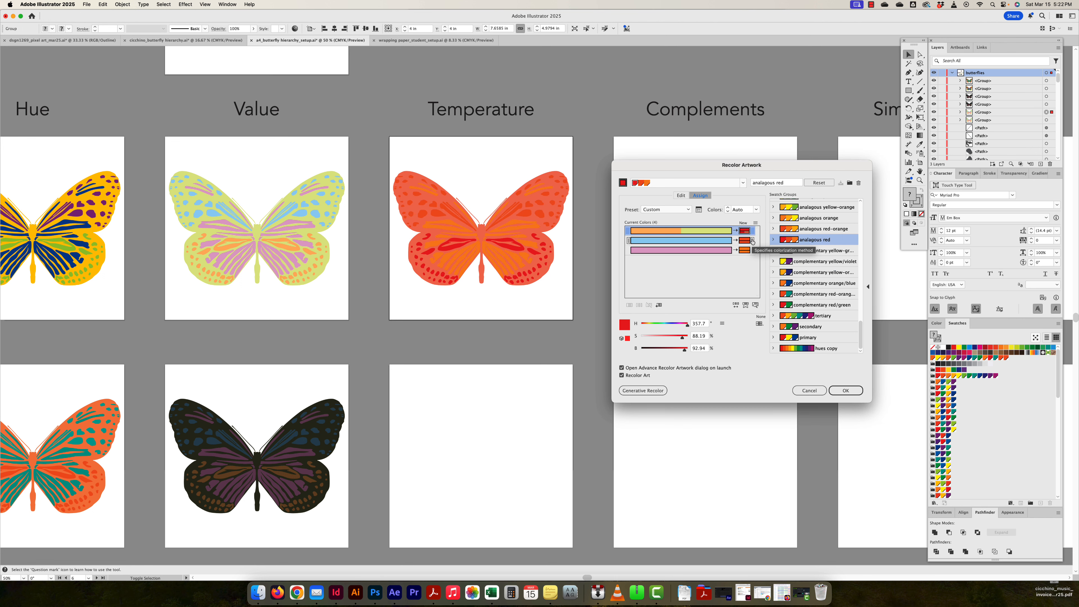
click(752, 241)
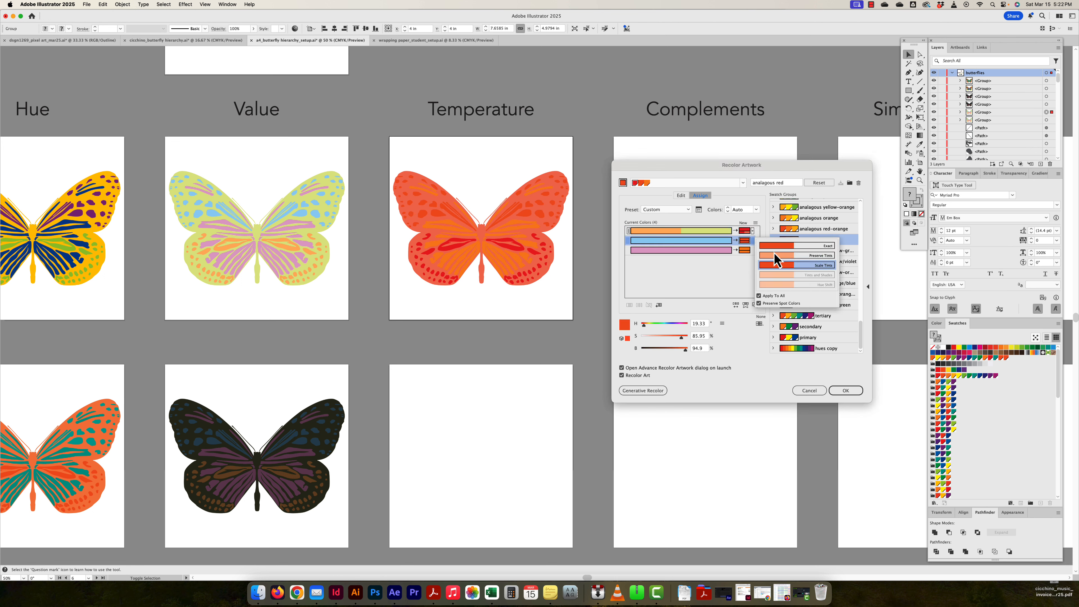
click(787, 266)
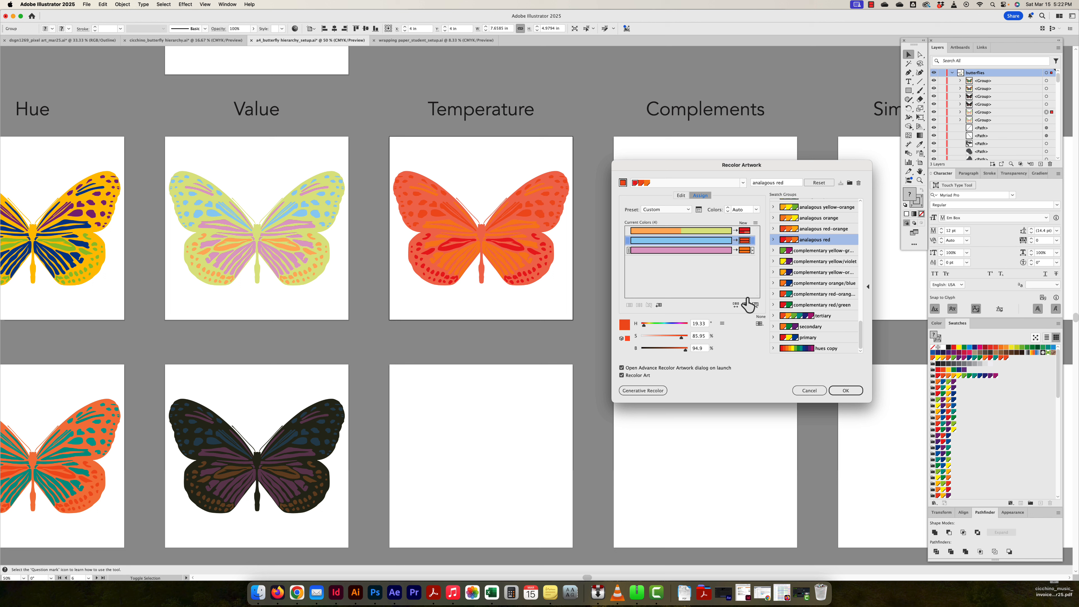
Step: Set the orange to 62% saturation and the red-orange to 100% saturation and 87% brightness, and apply the recolouring
click(745, 252)
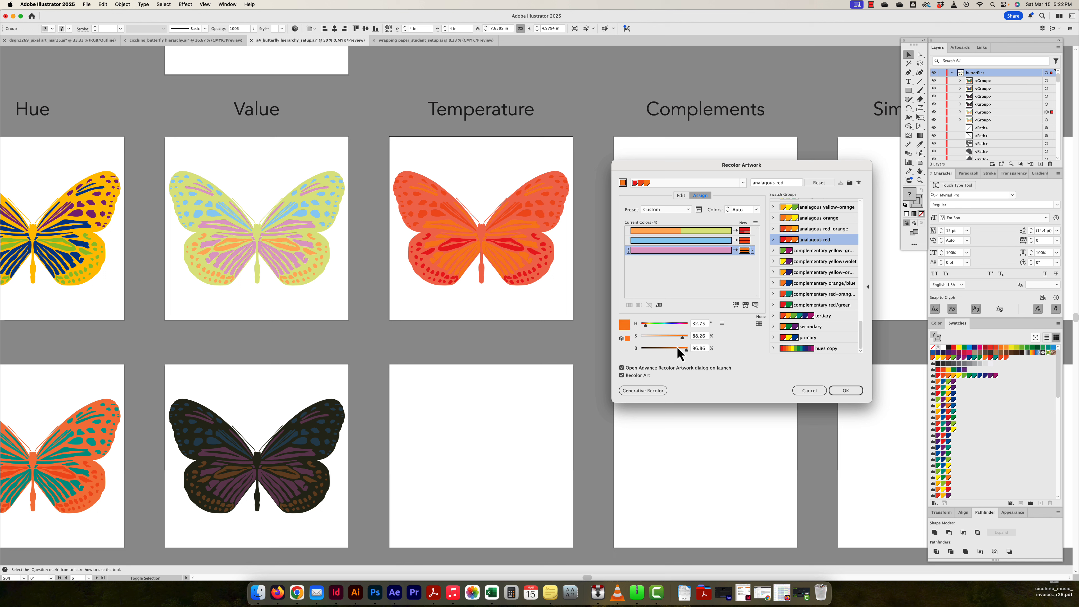
drag(681, 340, 672, 339)
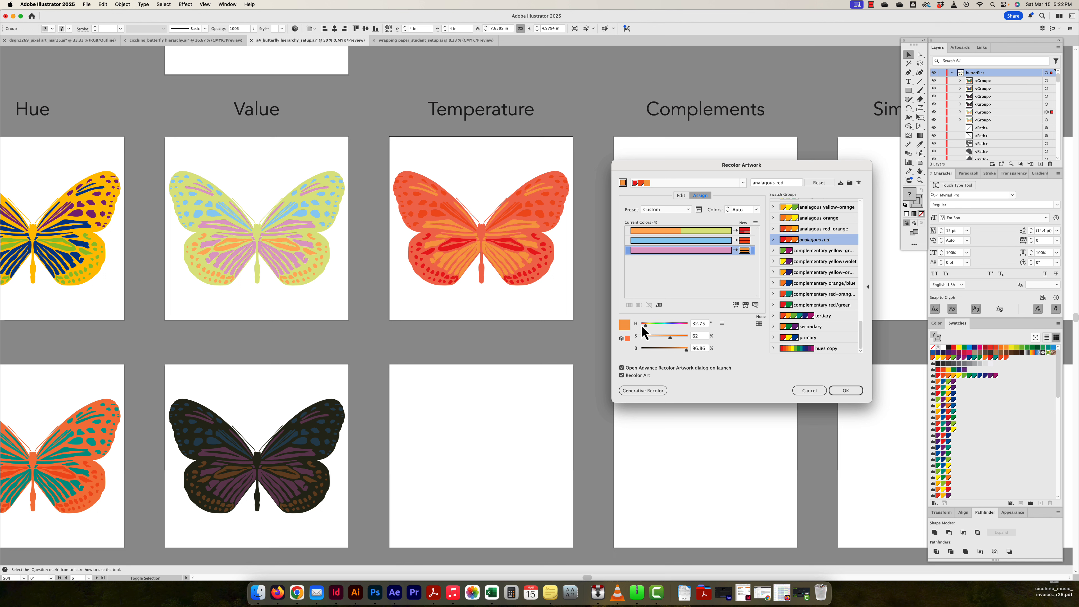
click(744, 240)
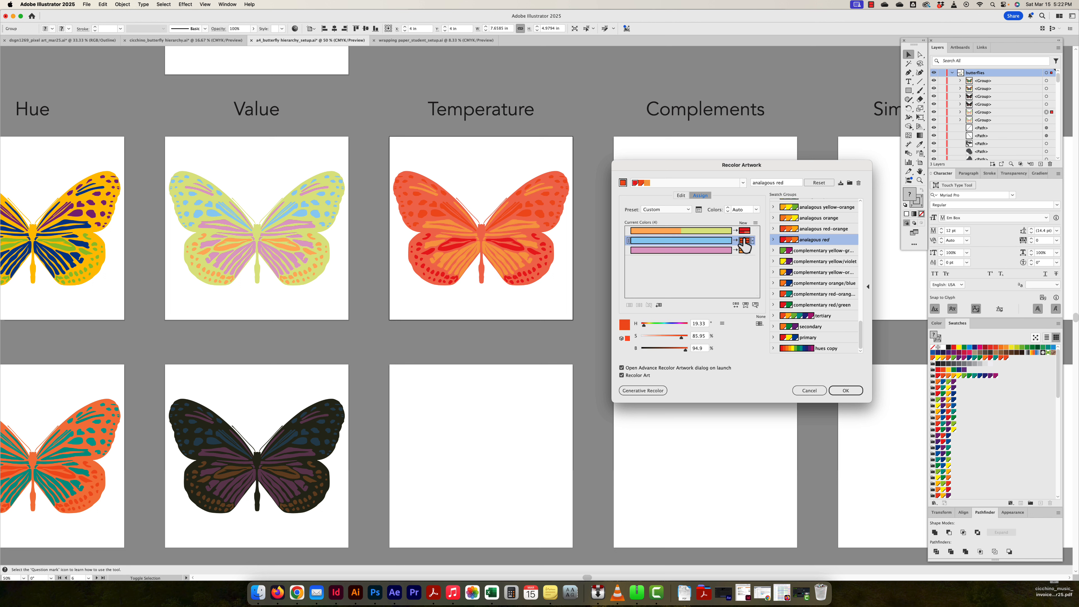
drag(681, 339, 681, 353)
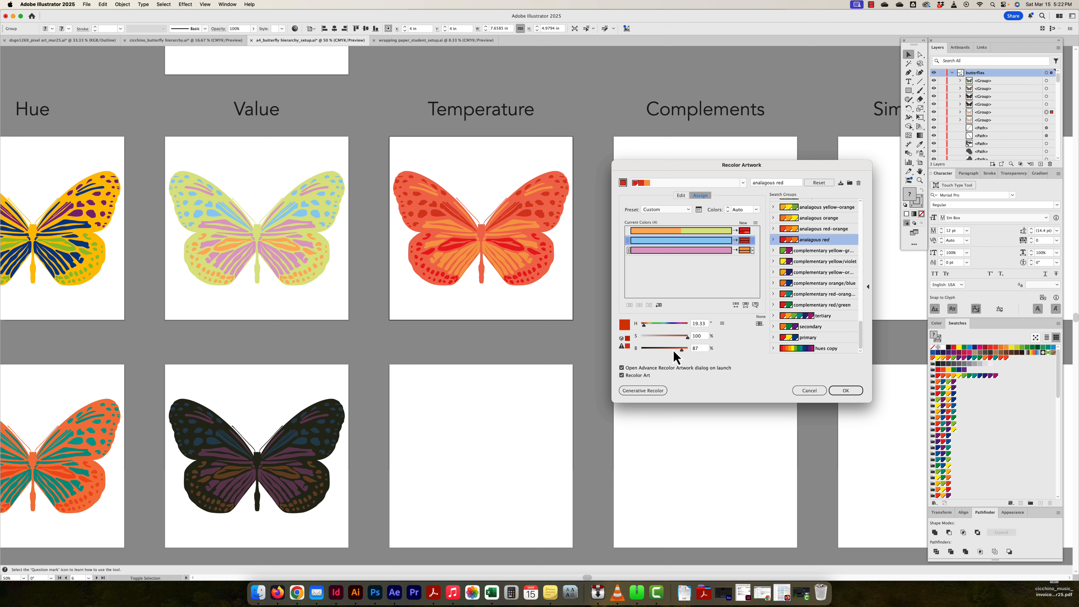
click(845, 390)
click(764, 297)
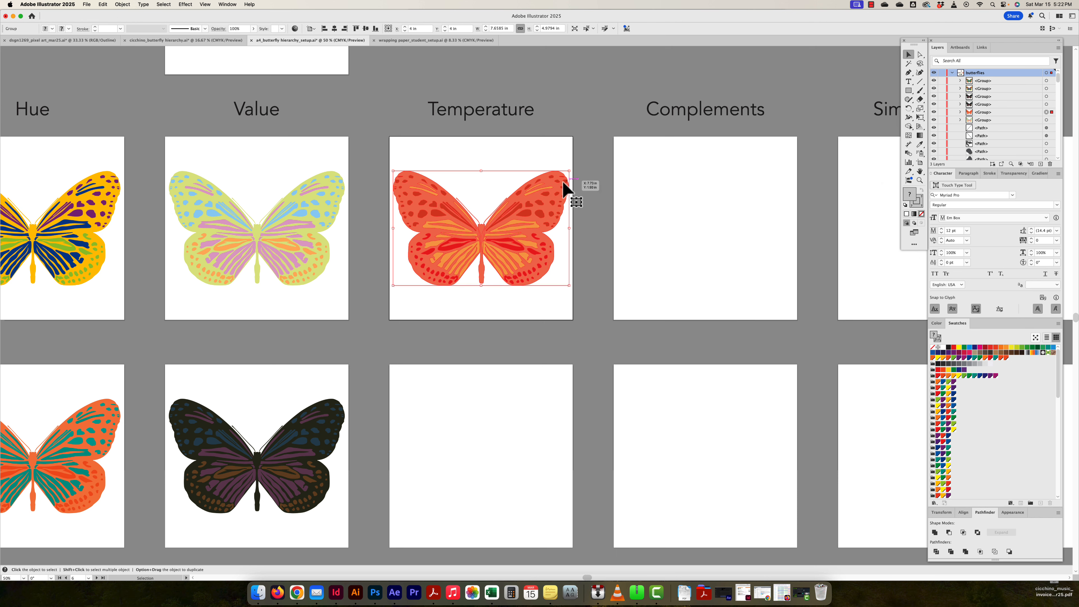
Step: Duplicate the warm red butterfly onto the lower Temperature artboard and centre it vertically there
drag(525, 212, 530, 434)
click(474, 384)
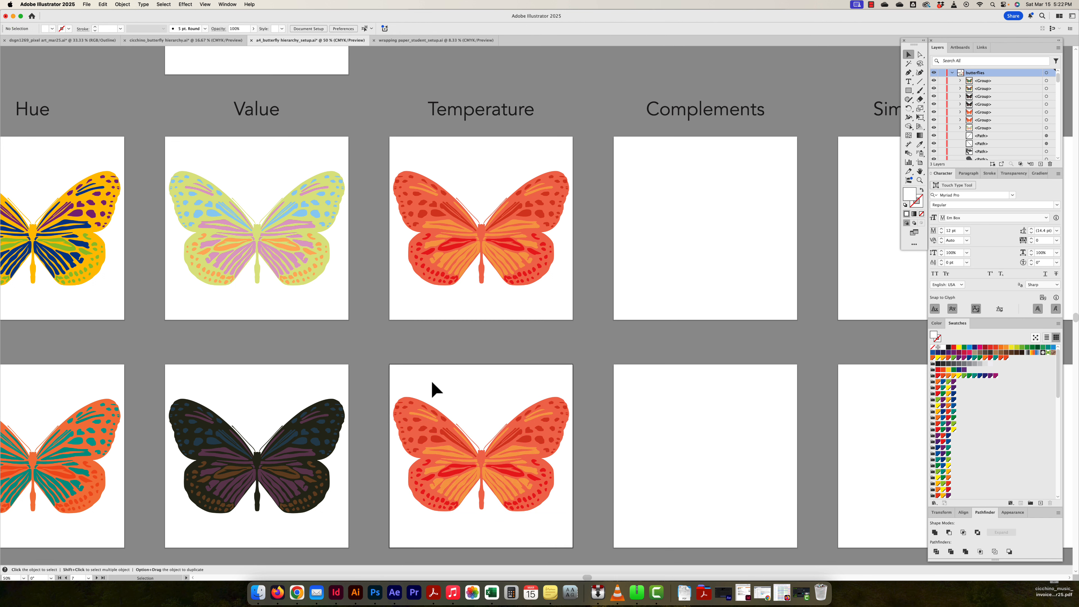
click(546, 499)
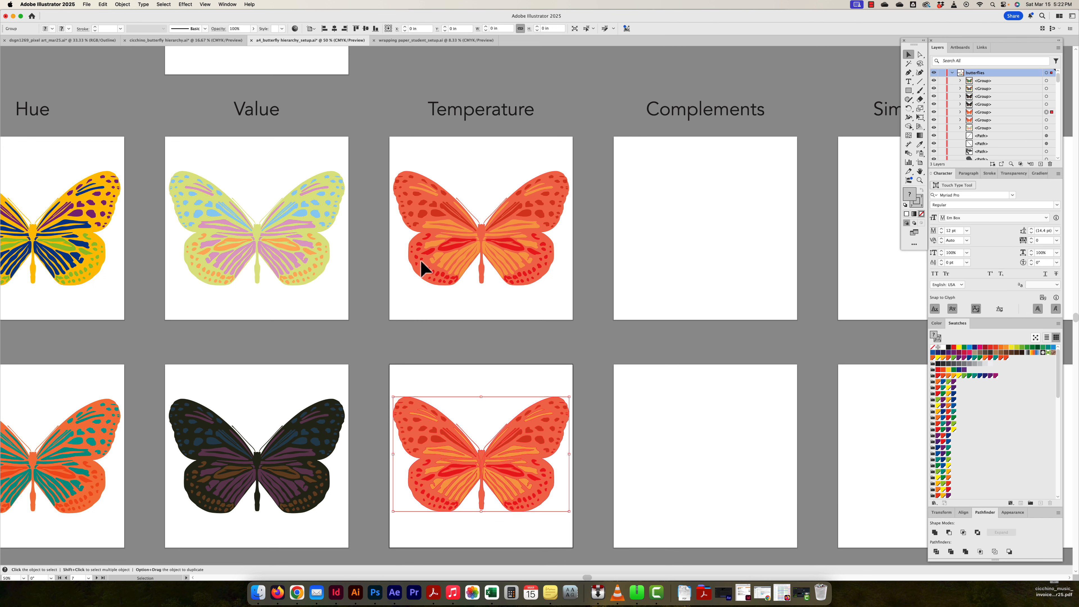
click(365, 29)
Step: Recolour the lower Temperature butterfly with the "analagous green" colour group and apply it
drag(431, 381, 489, 474)
key(alt+shift+super+l)
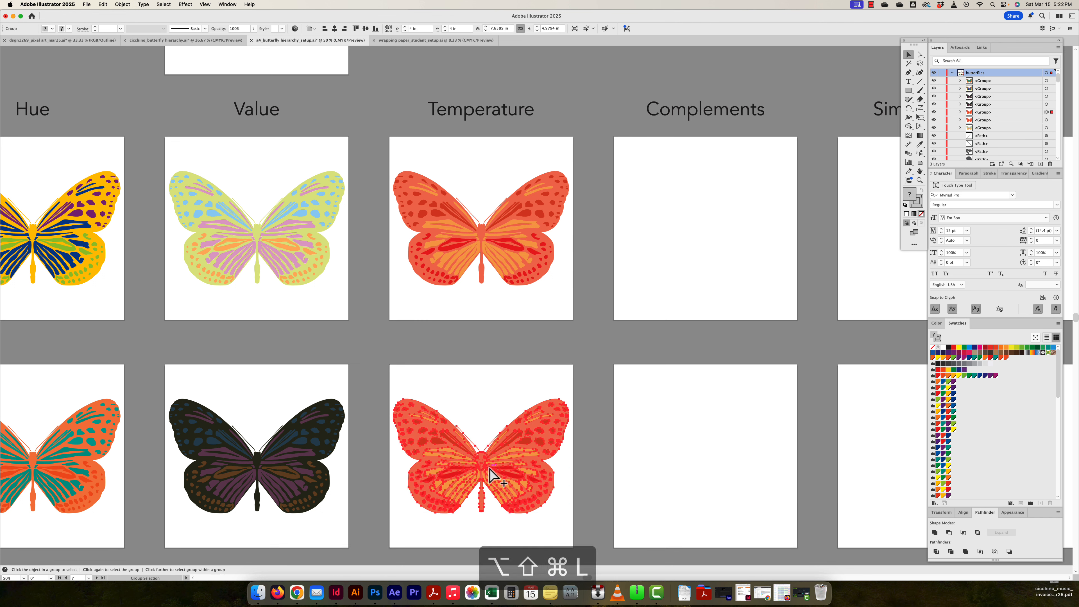
click(744, 240)
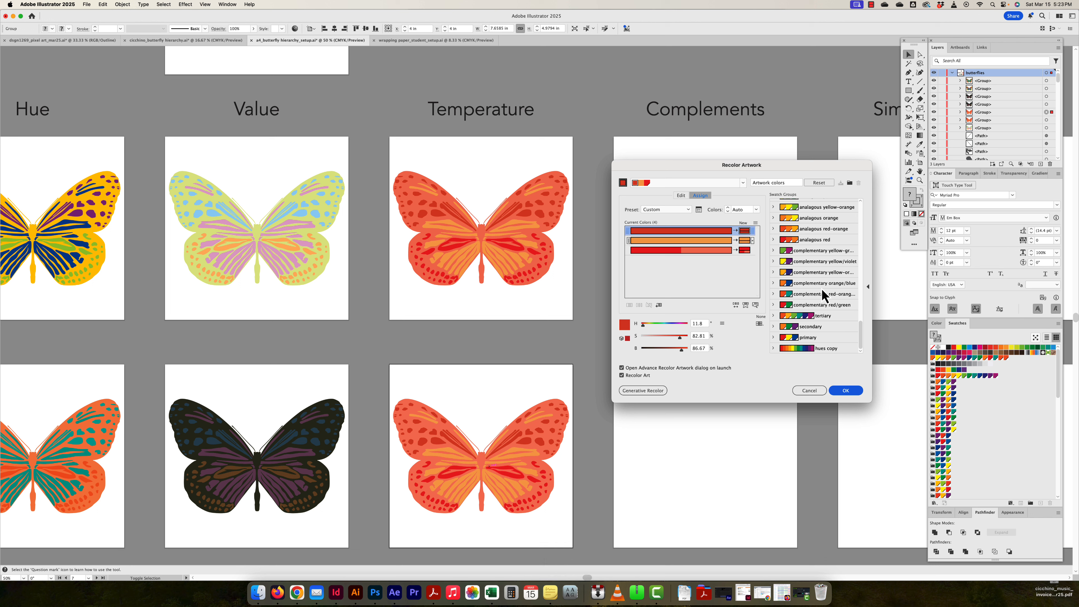
scroll(803, 279, up, 5)
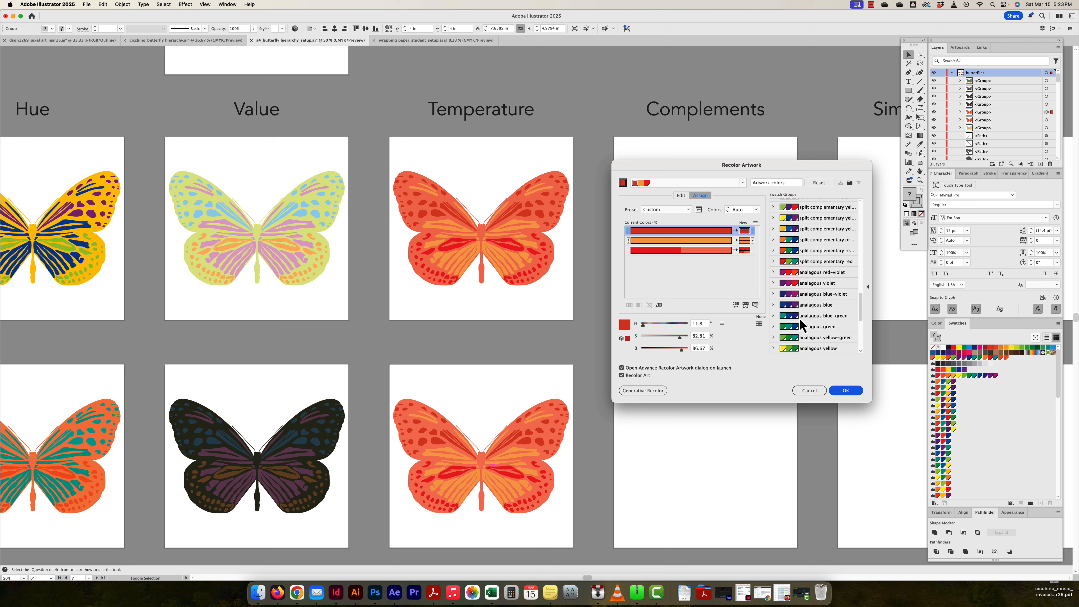
scroll(793, 333, down, 2)
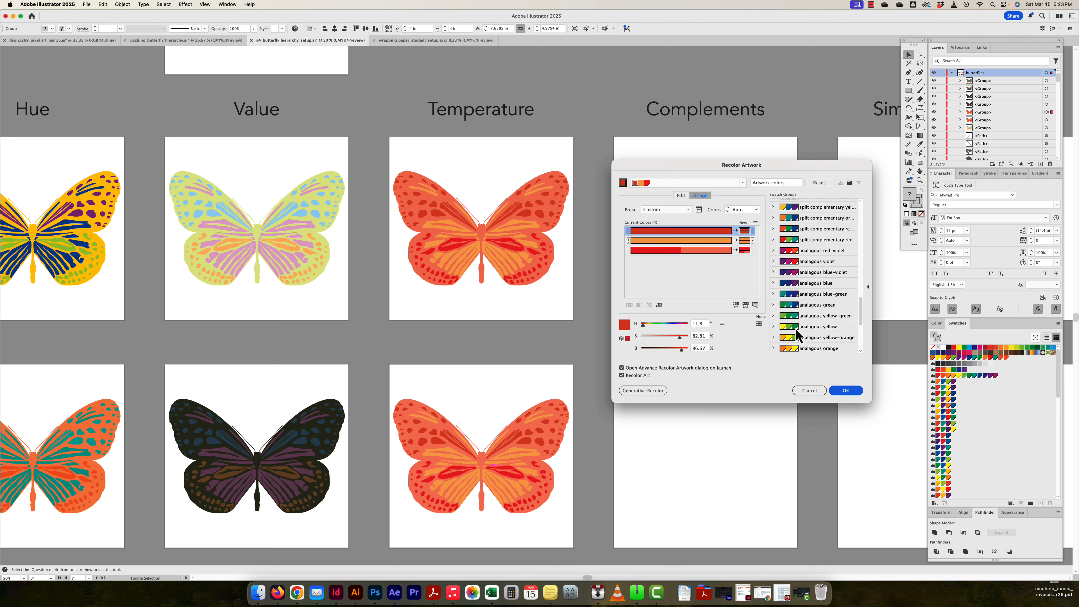
click(783, 306)
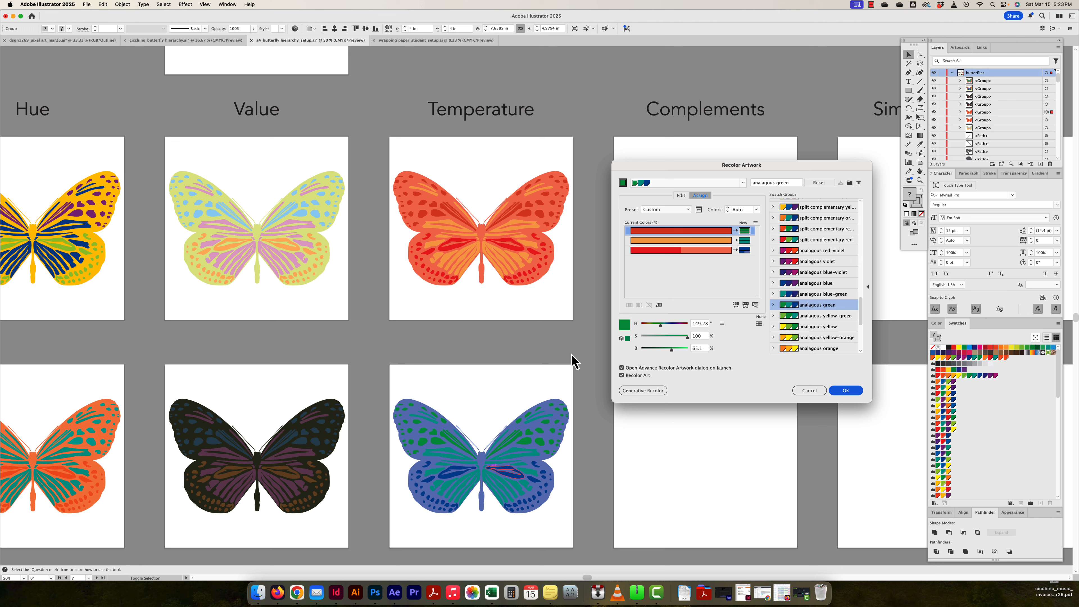
click(846, 390)
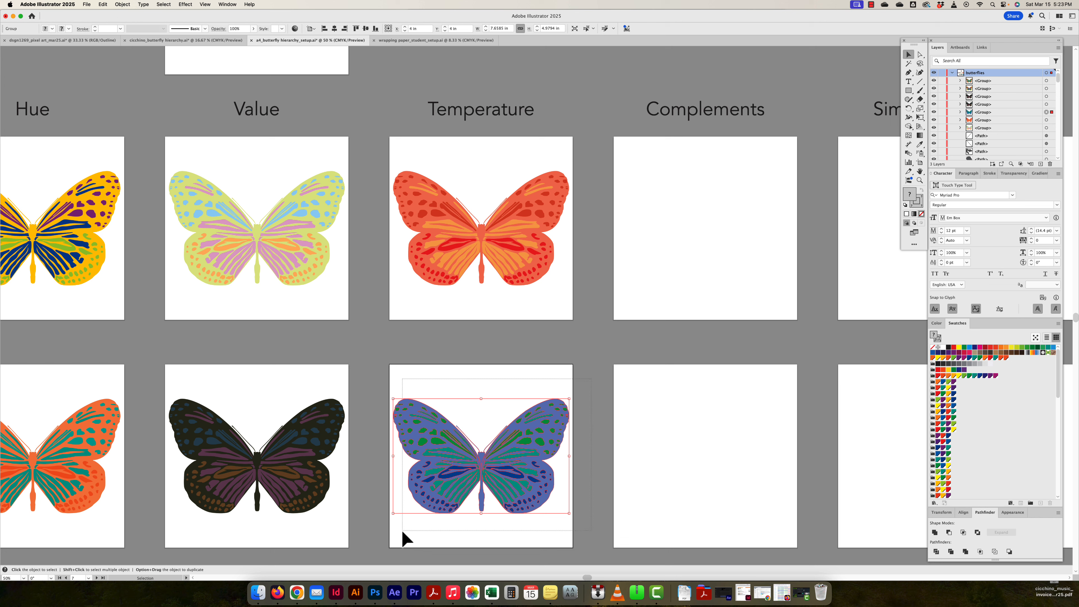
Step: Recolour the cool Temperature butterfly again, moving the lighter blue from the dark blue row into the teal row
key(alt+shift+super+l)
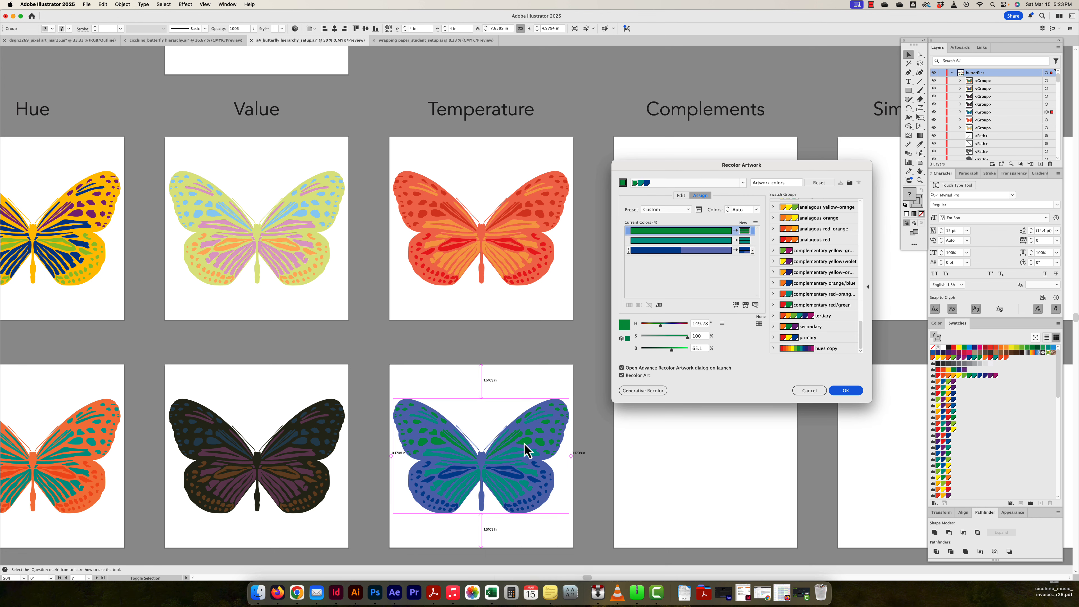
click(744, 251)
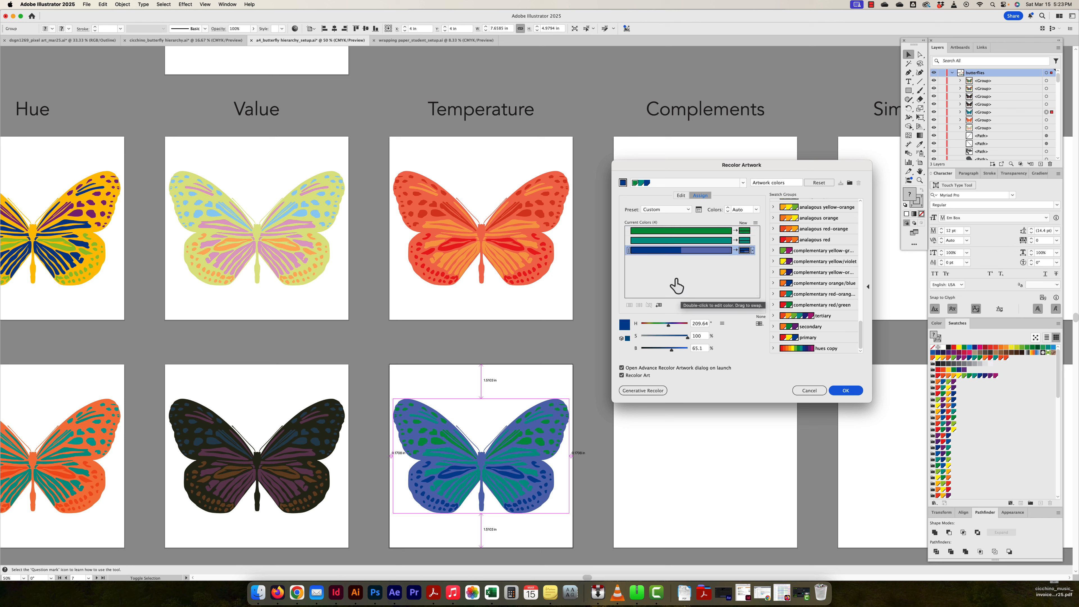
click(698, 246)
drag(697, 247, 697, 240)
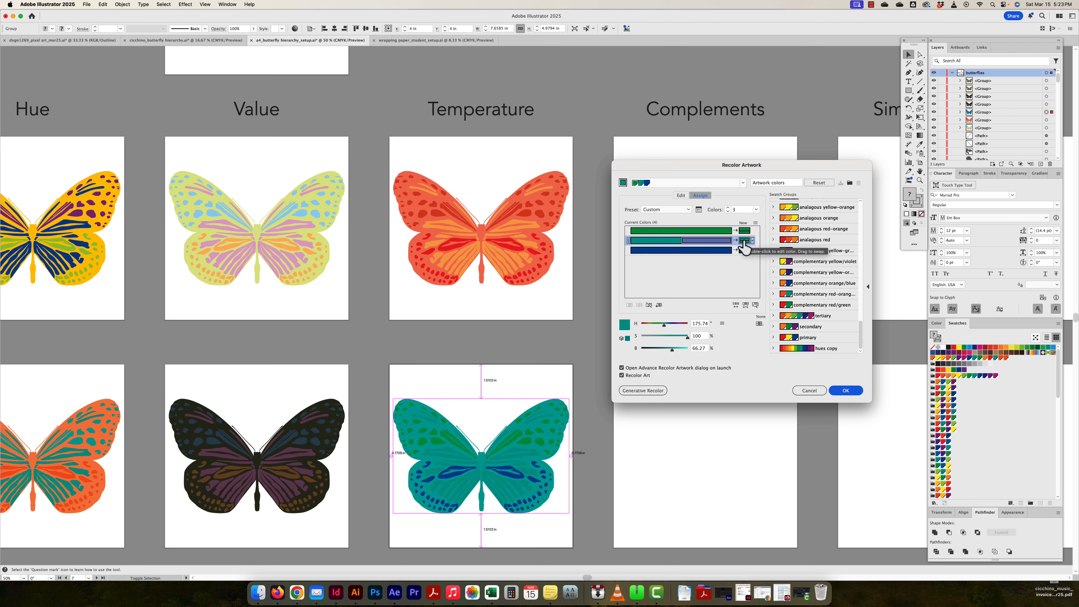
Step: Brighten the teal row's new colour while keeping it at 100% saturation, and apply the recolouring
double_click(744, 241)
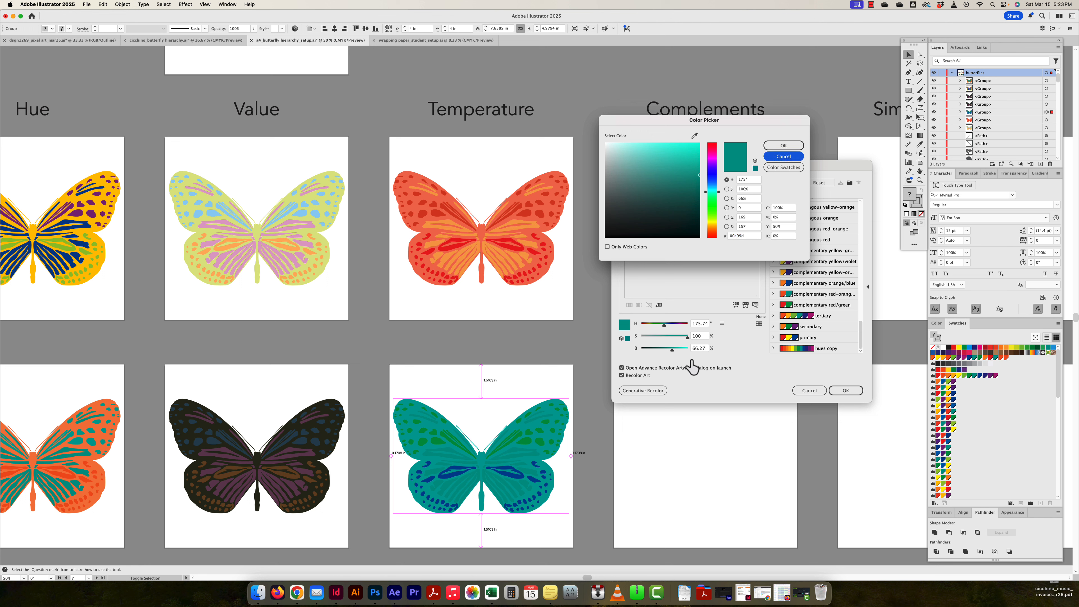
click(789, 157)
drag(687, 337, 662, 337)
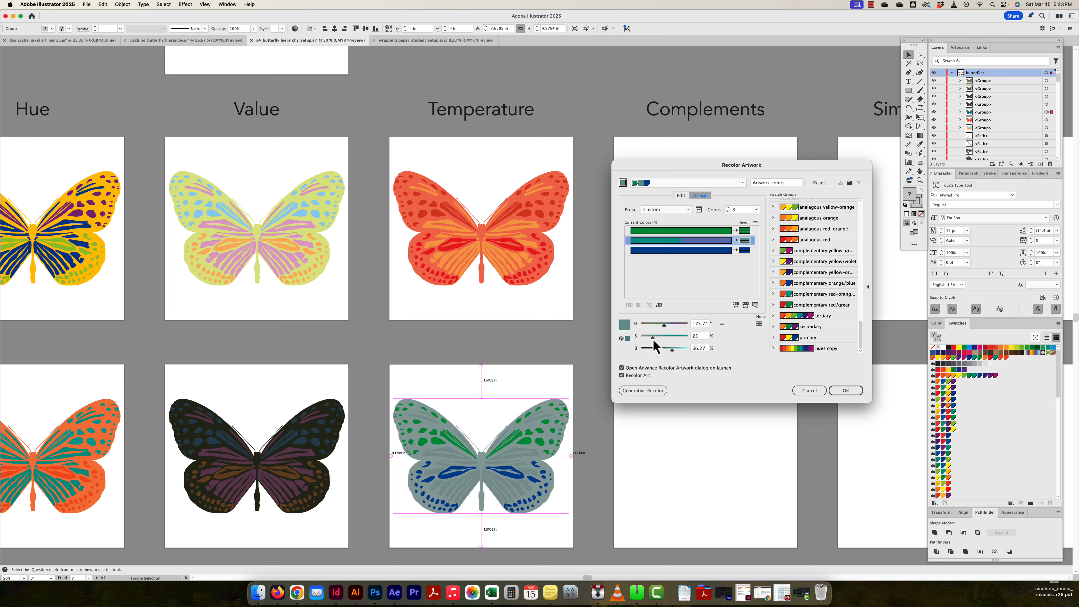
drag(658, 339, 688, 351)
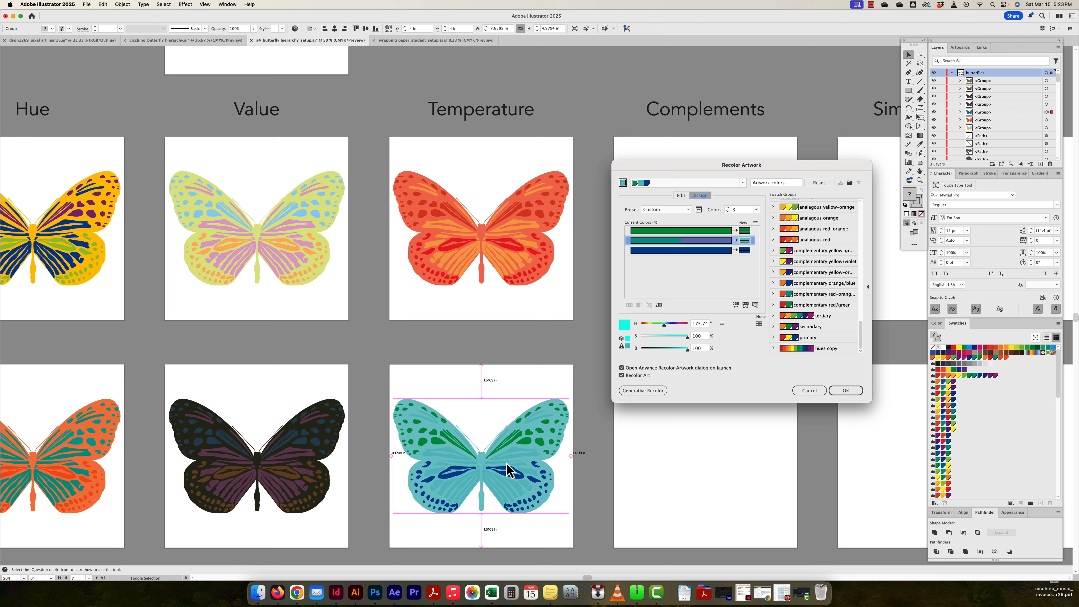
mouse_move(686, 352)
mouse_down()
mouse_move(662, 350)
mouse_move(679, 350)
mouse_up()
click(845, 390)
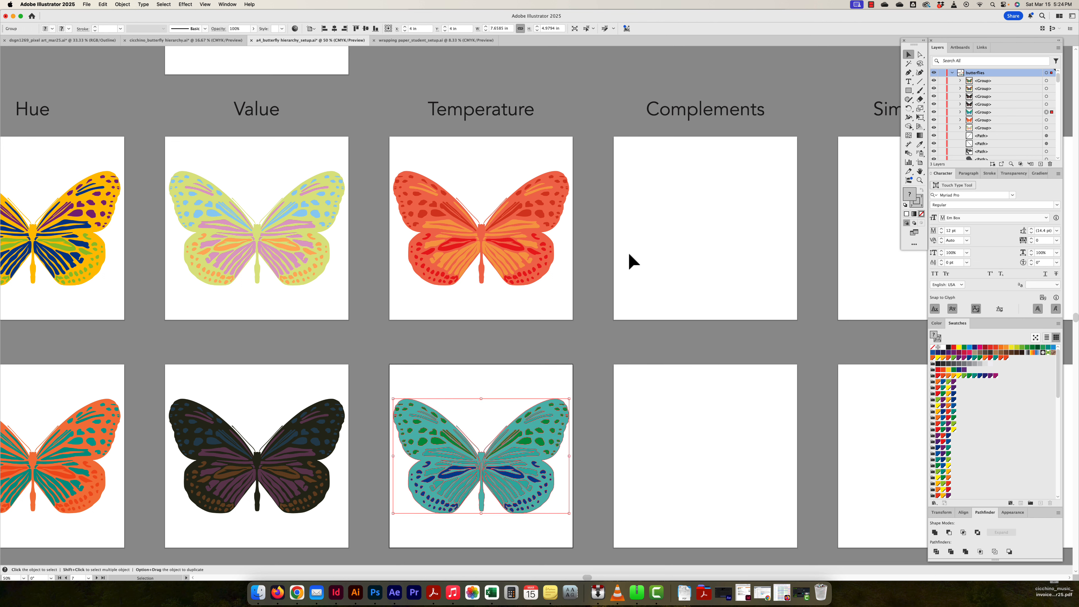
Step: Duplicate the upper Temperature artboard with its red butterfly above the column, level with the extra Value artboard
scroll(604, 173, up, 5)
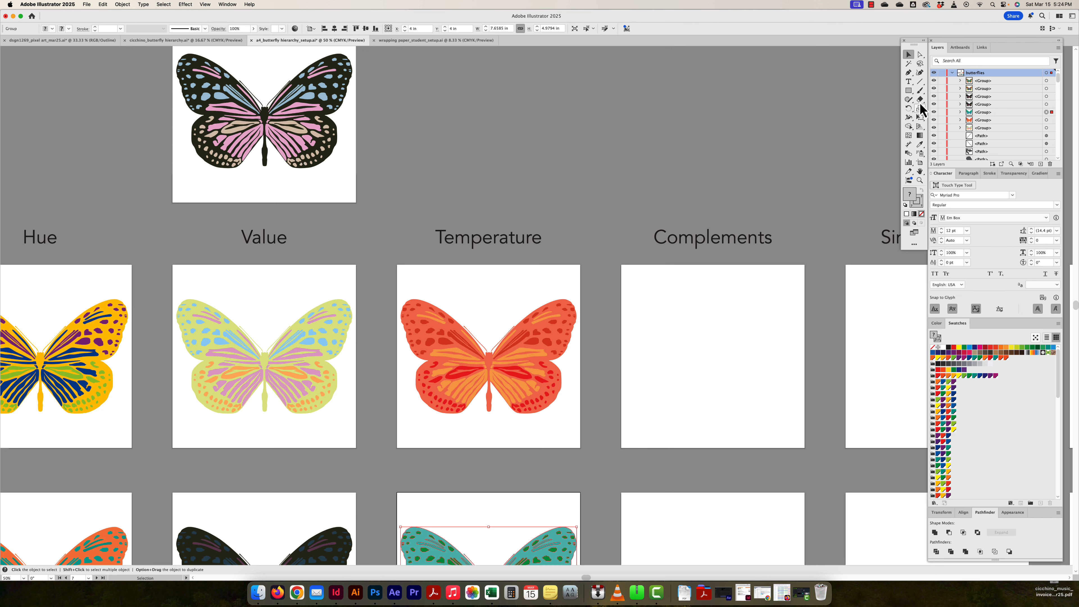
click(919, 162)
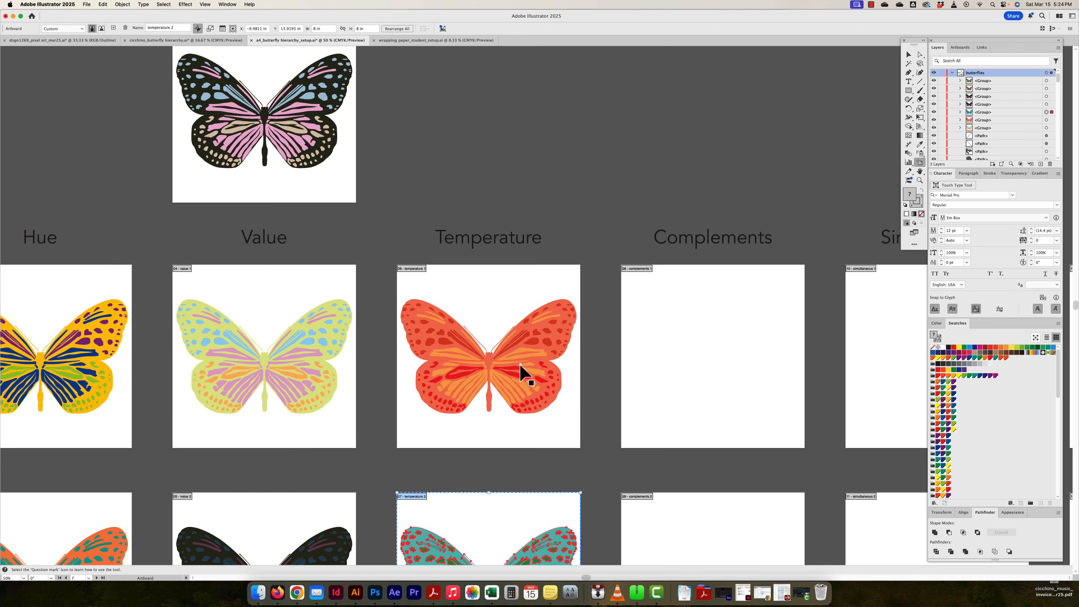
drag(511, 385, 521, 145)
key(super+z)
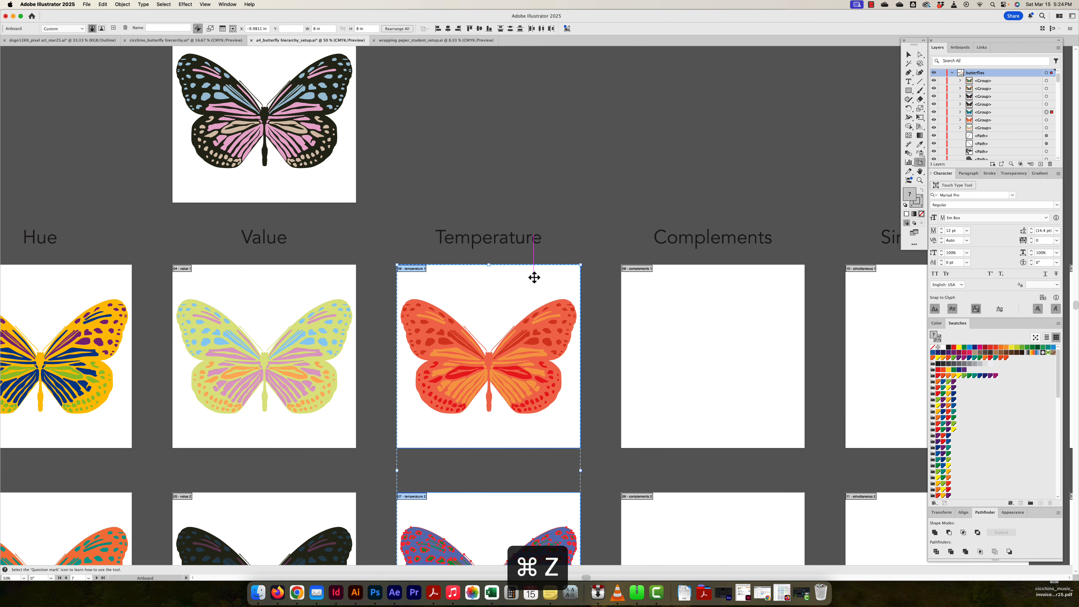
click(513, 327)
drag(502, 328, 493, 95)
scroll(525, 314, up, 5)
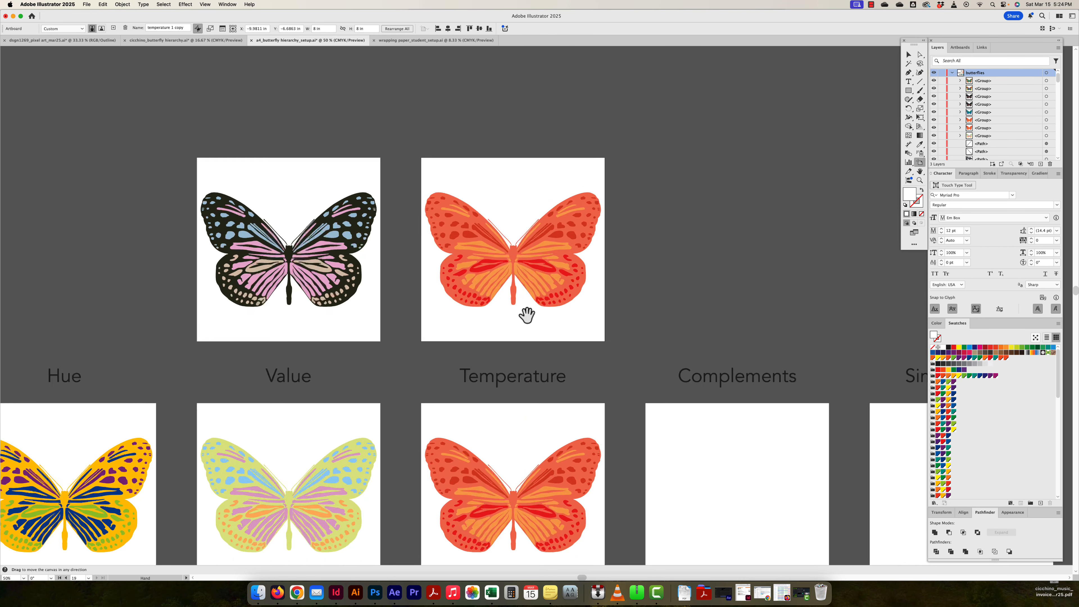
Step: Recolour the extra Temperature butterfly above the column, raising the combined red row's new colour to 100% saturation
key(v)
drag(701, 208, 402, 374)
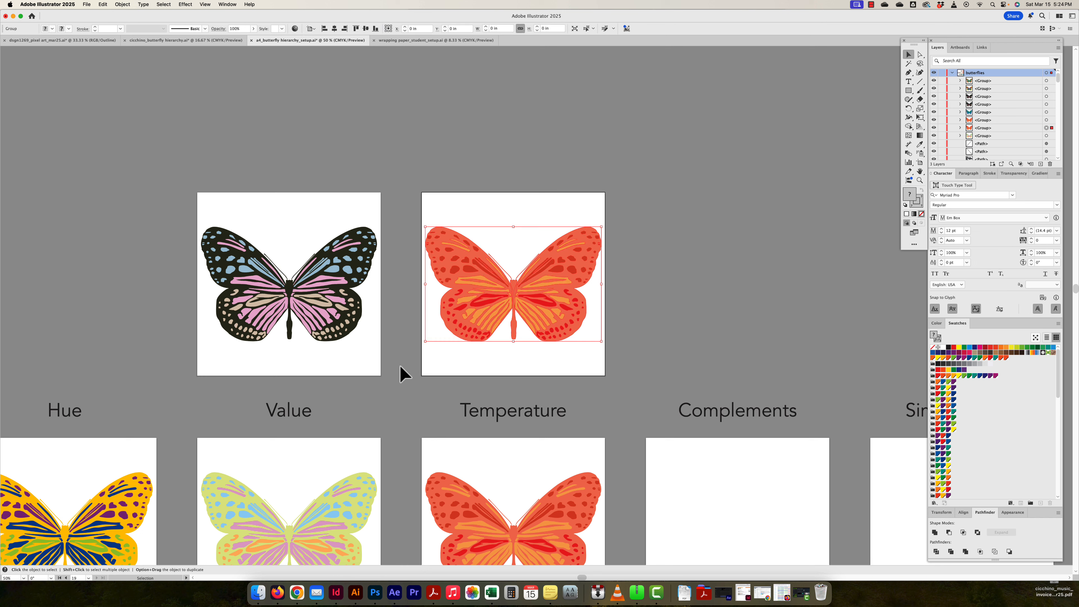
key(alt+shift+super+l)
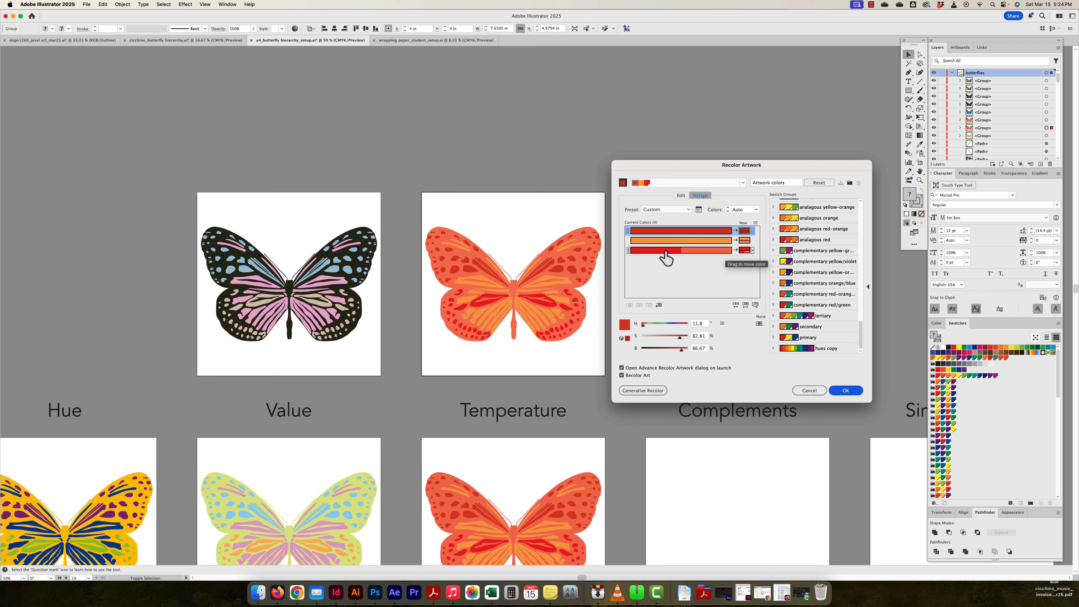
mouse_move(652, 250)
mouse_down()
mouse_move(657, 240)
mouse_move(673, 255)
mouse_up()
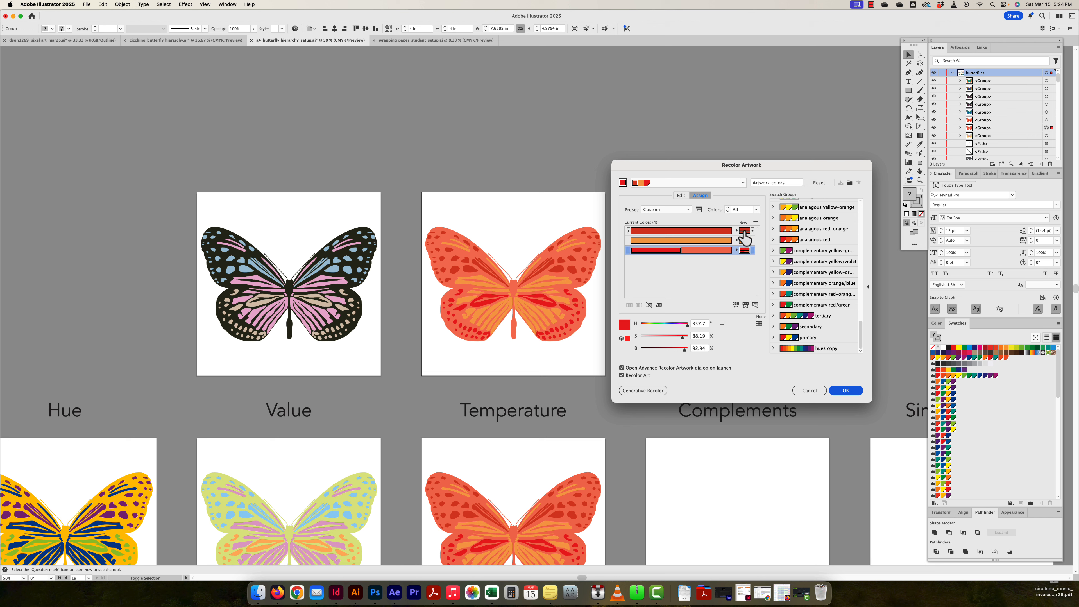
click(744, 251)
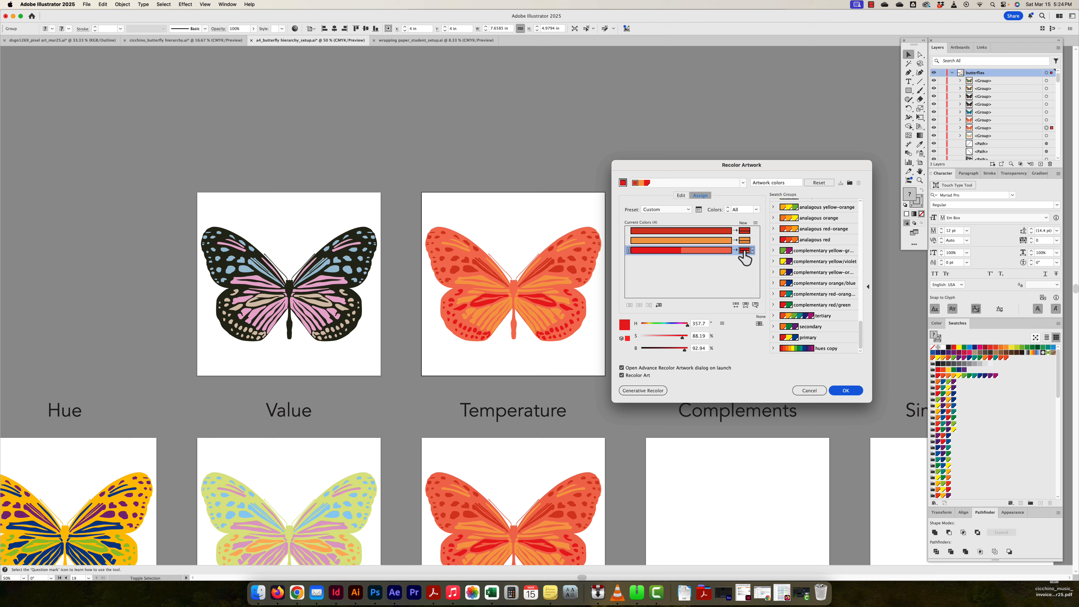
mouse_move(682, 339)
mouse_down()
mouse_move(649, 340)
mouse_move(691, 339)
mouse_up()
Step: Move the bright red into the orange row and replace the light red row's new colour with teal, RGB 33, 219, 183
drag(693, 251, 670, 241)
click(696, 252)
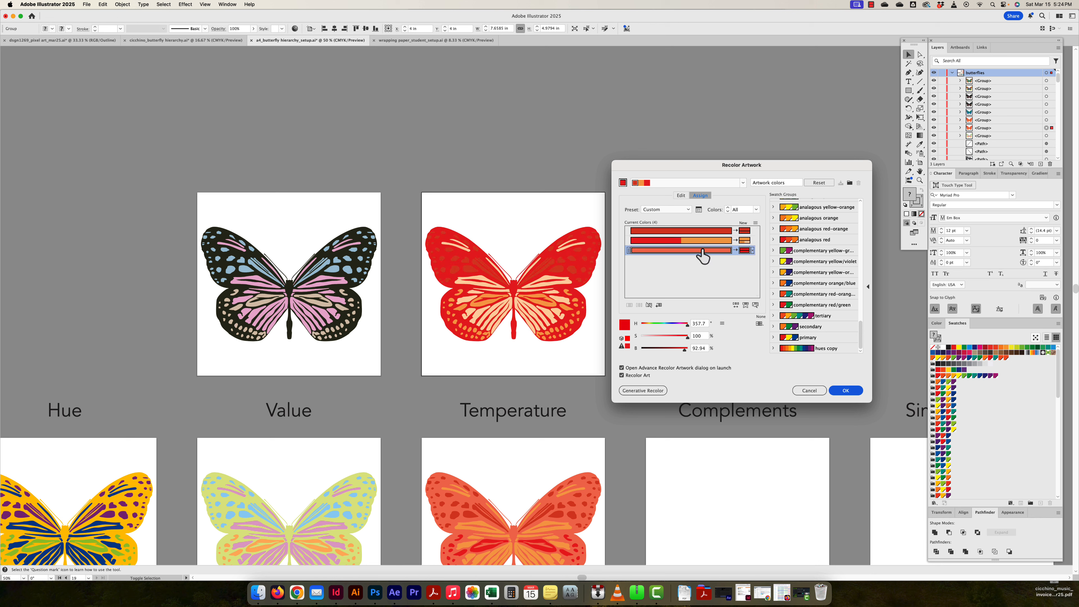
double_click(744, 249)
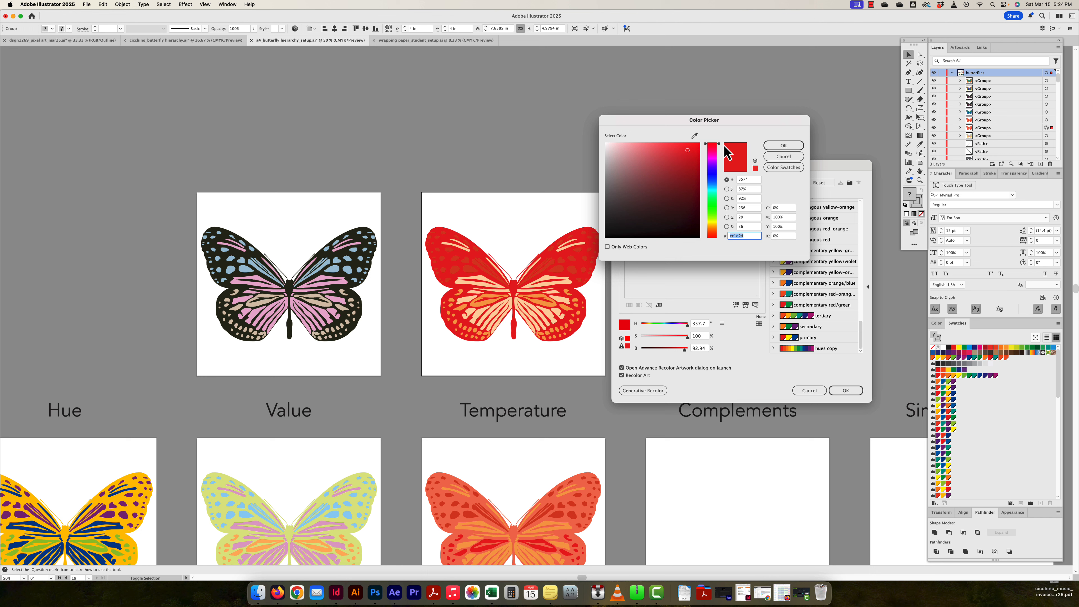
mouse_move(719, 149)
mouse_down()
mouse_move(718, 206)
mouse_move(720, 189)
mouse_move(653, 181)
mouse_move(685, 156)
mouse_up()
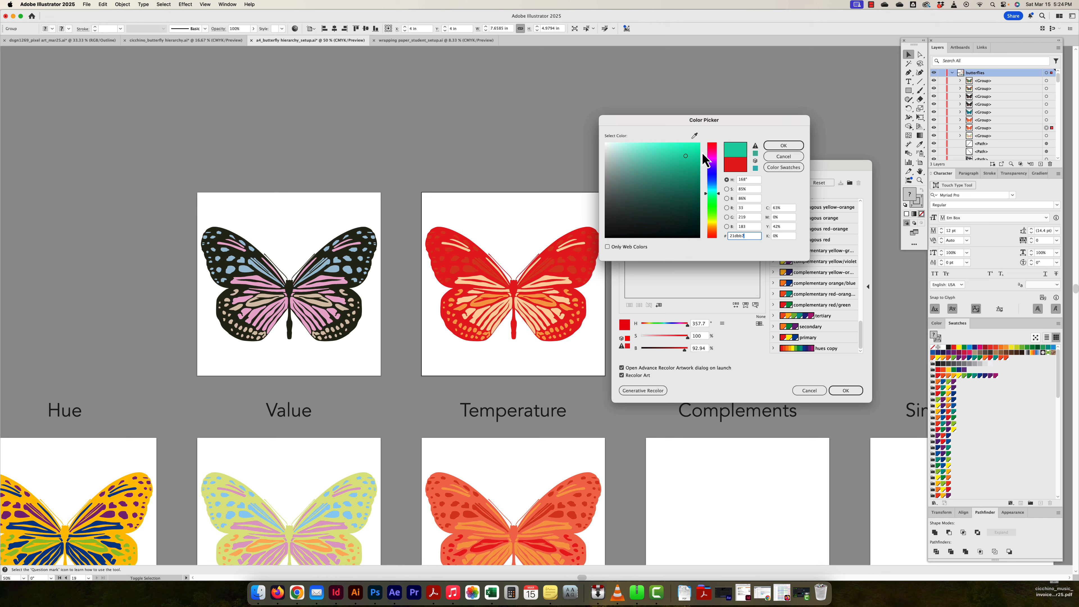
click(783, 145)
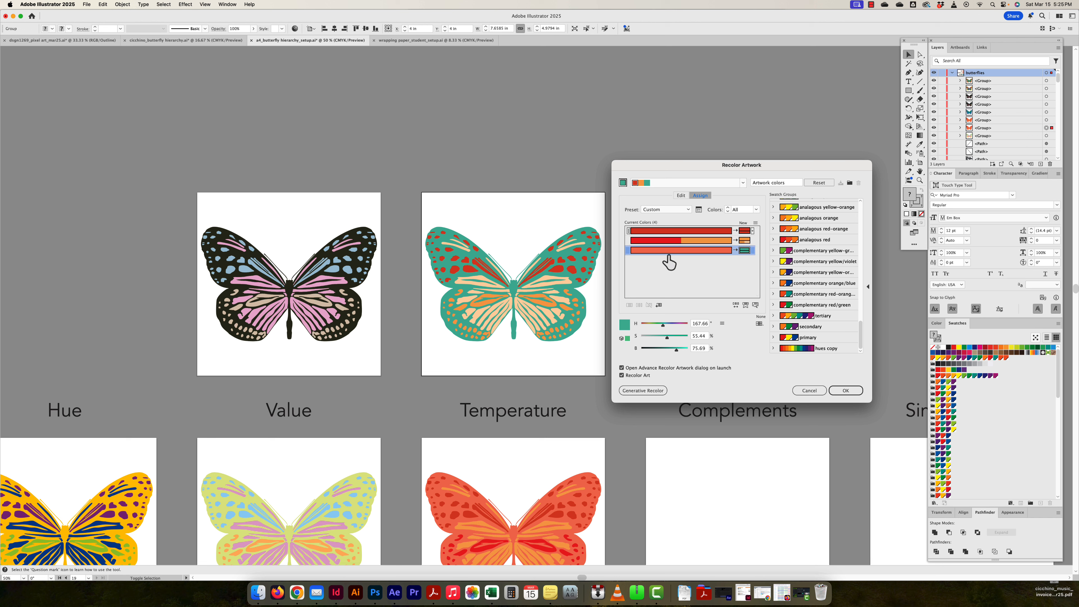
Step: Set the orange row to 84% saturation and the red row to 87%, both at 100% brightness, and apply the recolouring
click(745, 240)
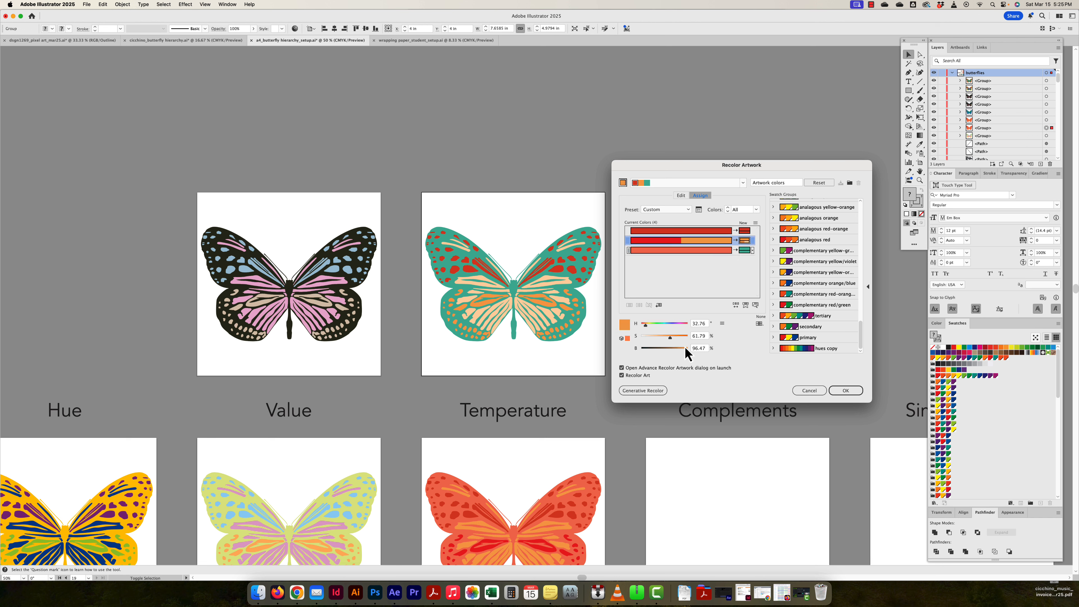
drag(672, 336, 684, 343)
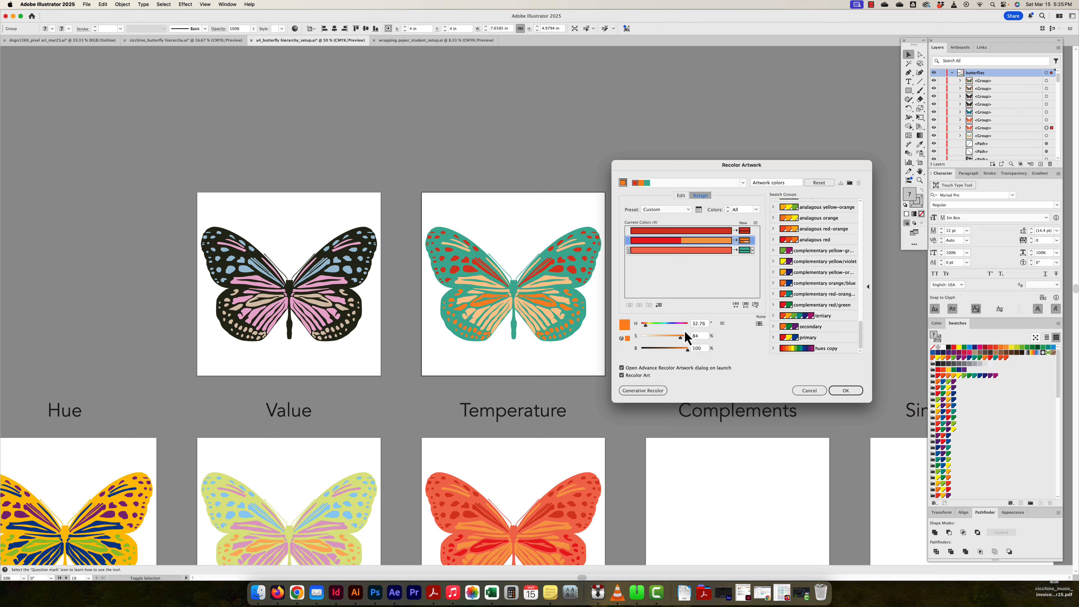
click(744, 230)
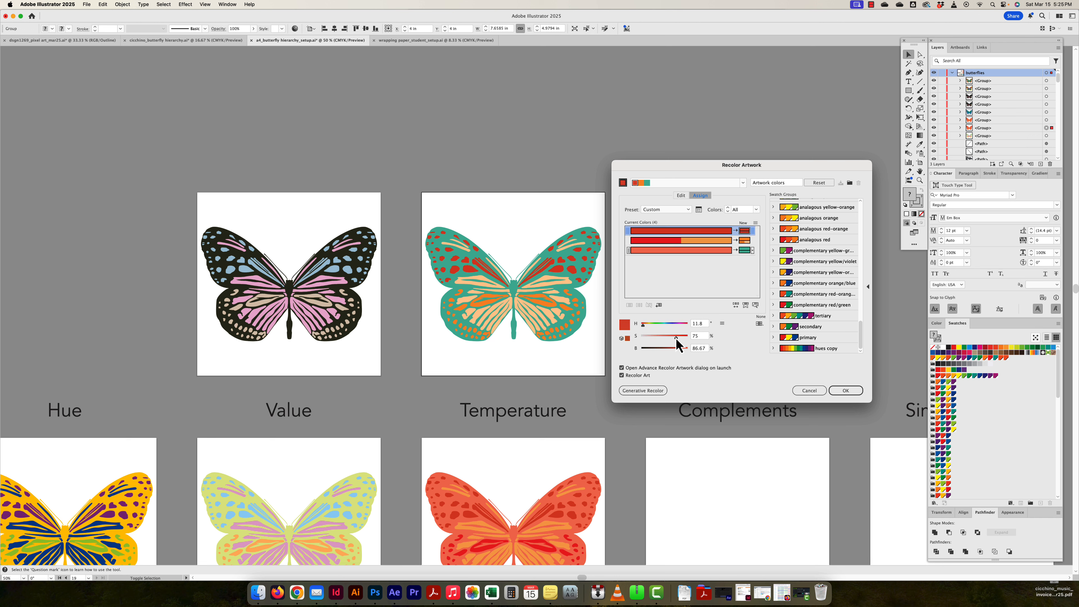
drag(681, 350, 669, 337)
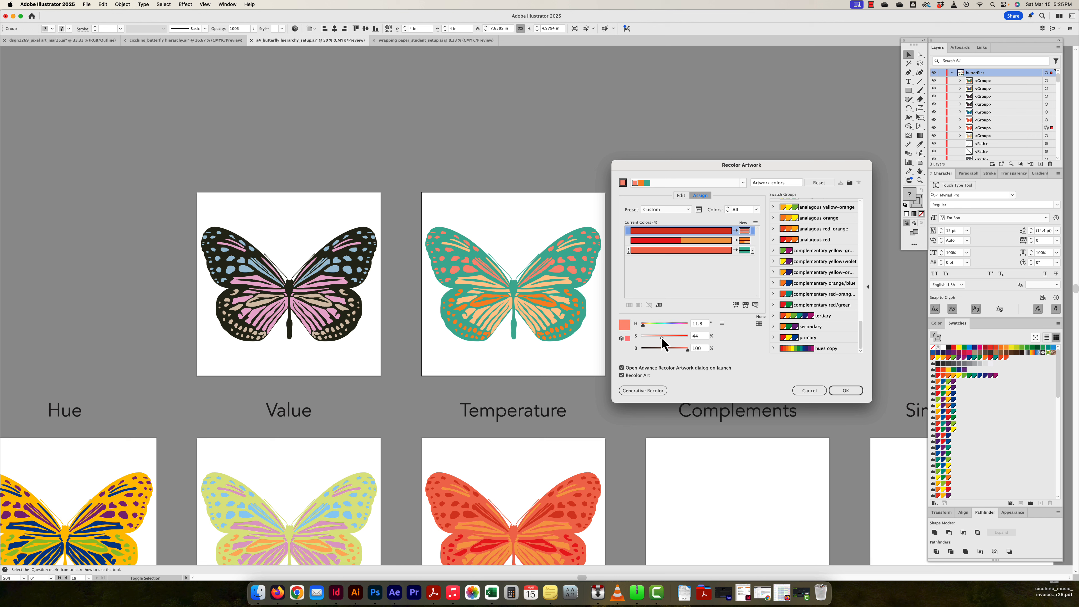
drag(661, 336, 684, 337)
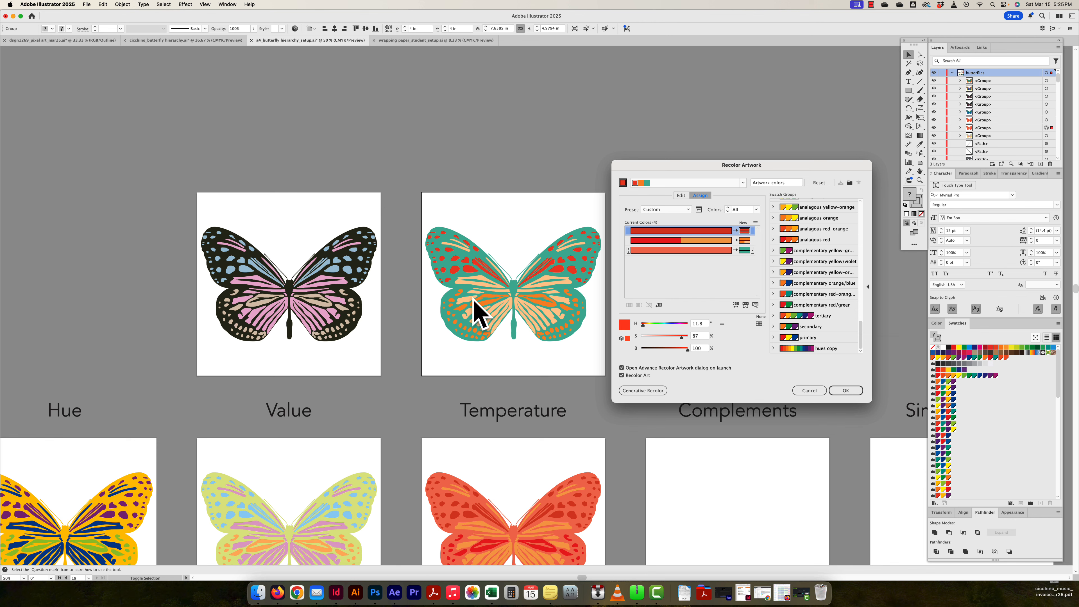
click(845, 391)
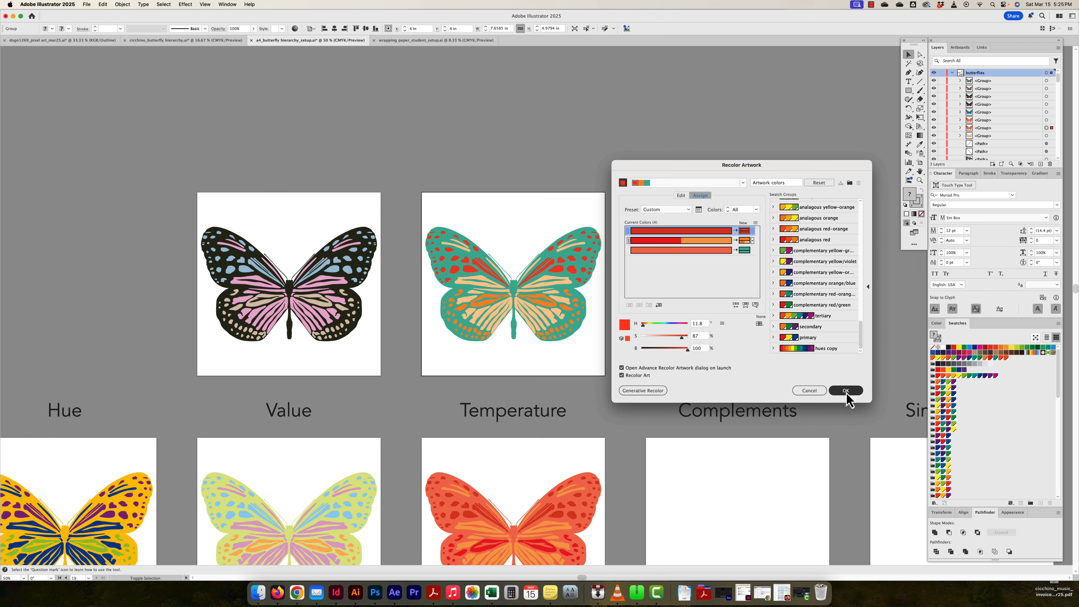
click(706, 391)
Step: Duplicate the extra Temperature artboard with its teal butterfly directly above the original
scroll(706, 391, down, 10)
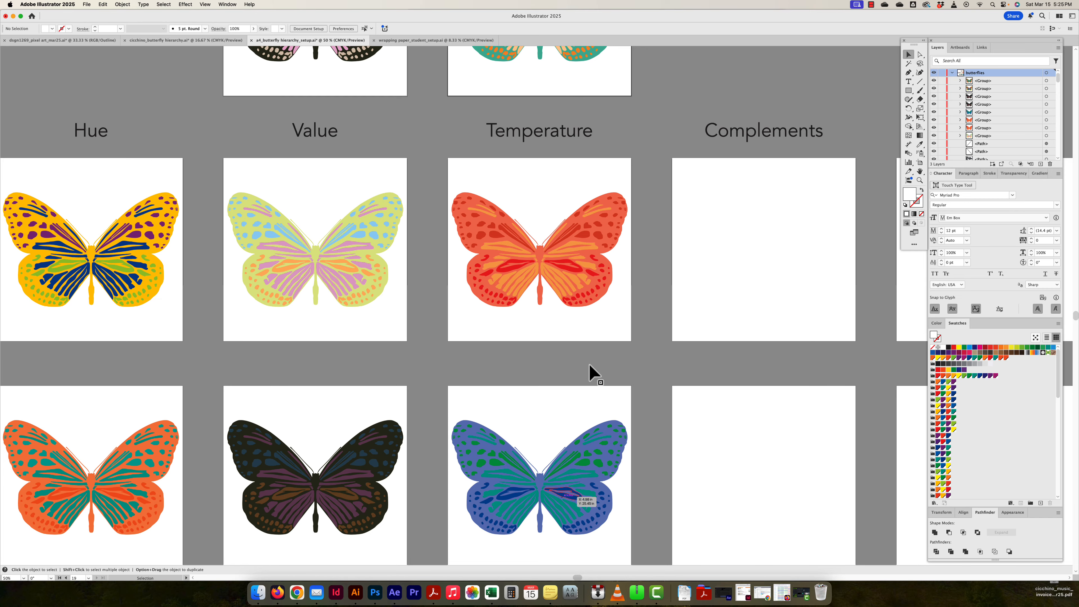
scroll(590, 368, up, 8)
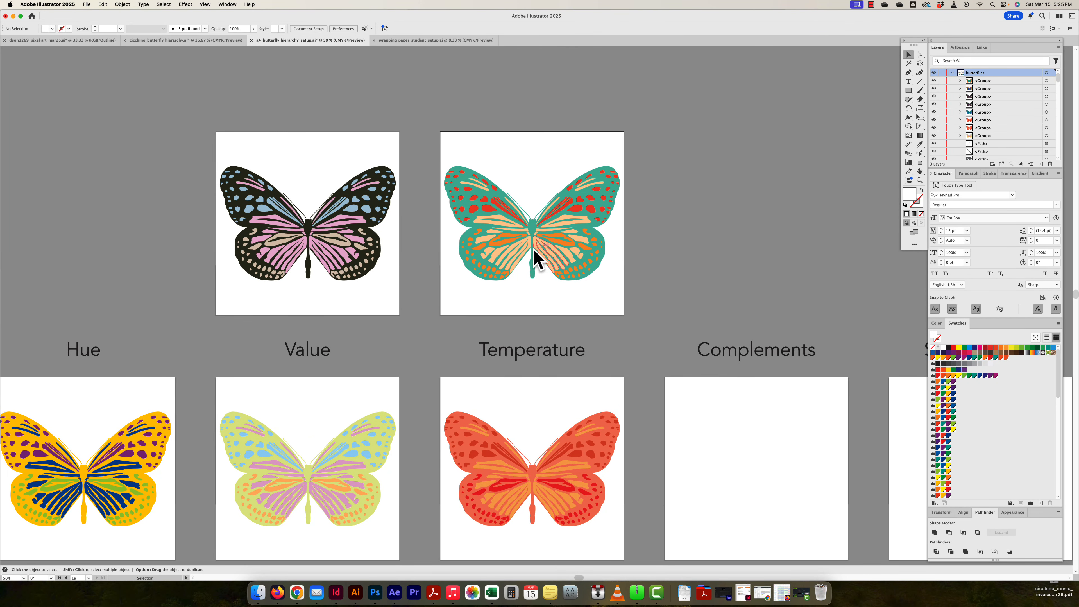
scroll(457, 240, left, 1)
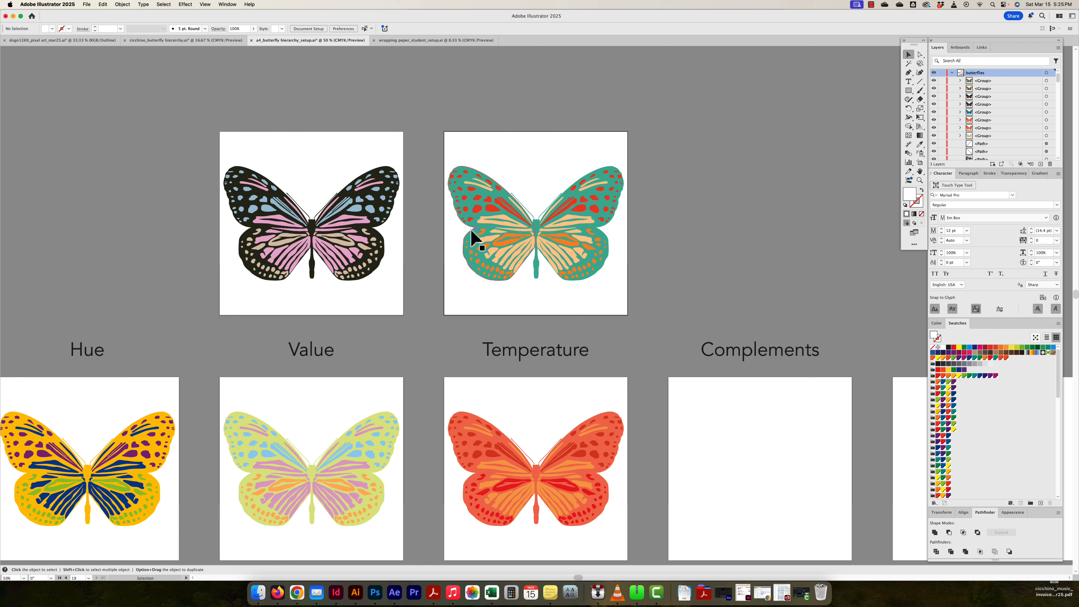
key(space)
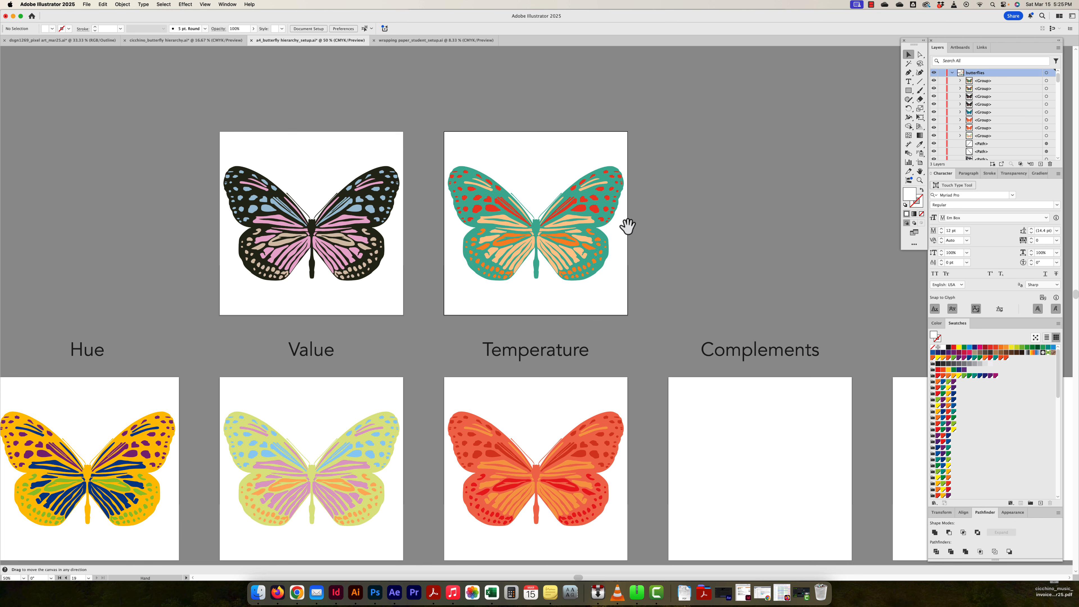
scroll(765, 178, up, 5)
scroll(828, 155, up, 4)
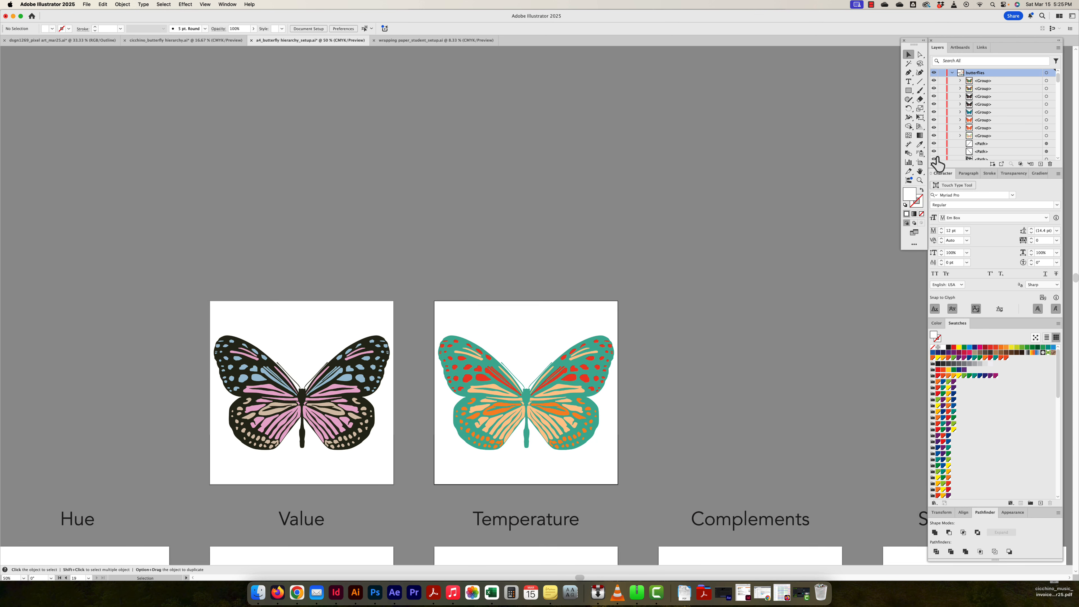
click(920, 163)
drag(546, 411, 548, 211)
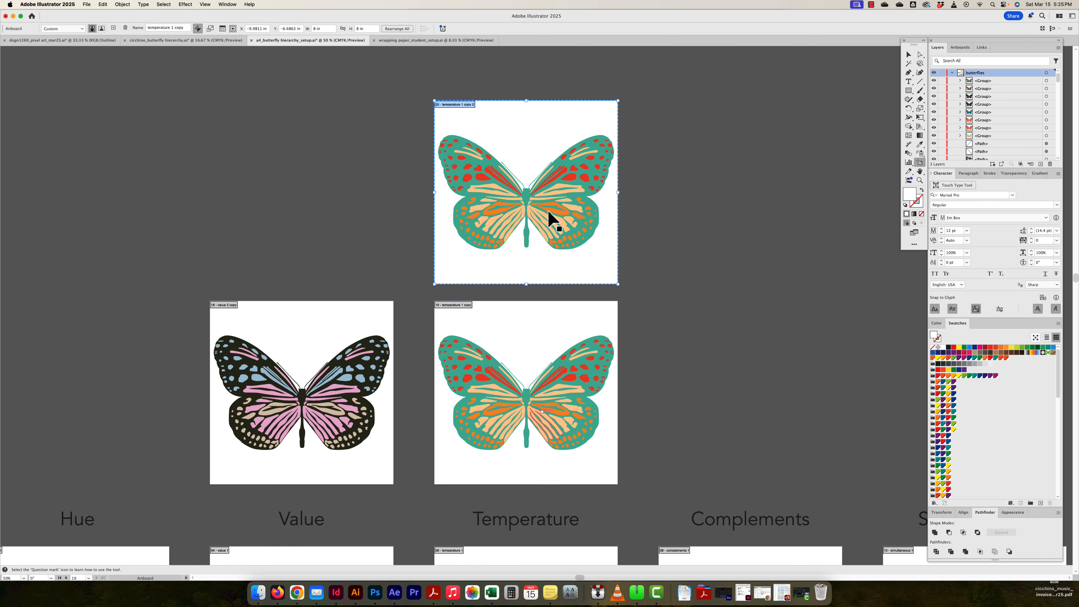
click(908, 55)
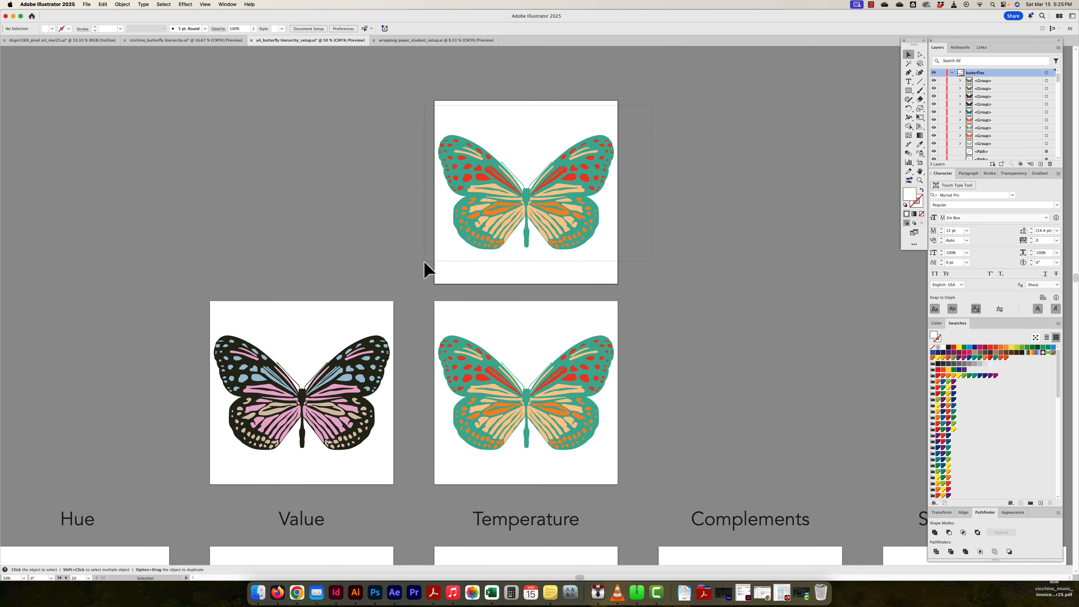
Step: Recolour the topmost Temperature butterfly, replacing the teal row's new colour with burnt orange, about hue 28° and 84% brightness
drag(424, 262, 424, 262)
key(alt+shift+super+l)
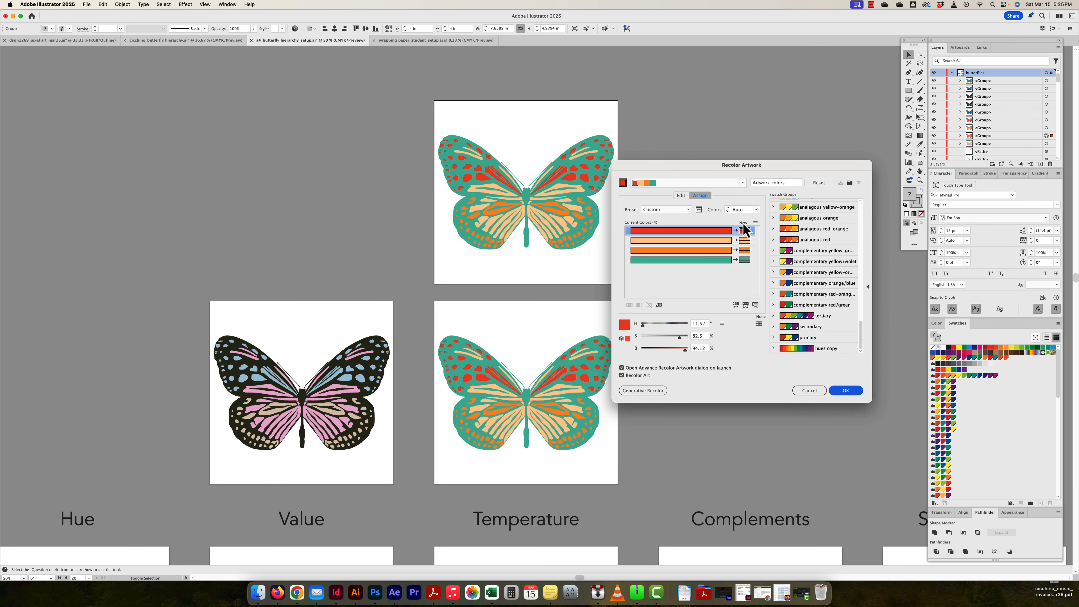
double_click(743, 262)
drag(721, 198, 717, 229)
click(789, 145)
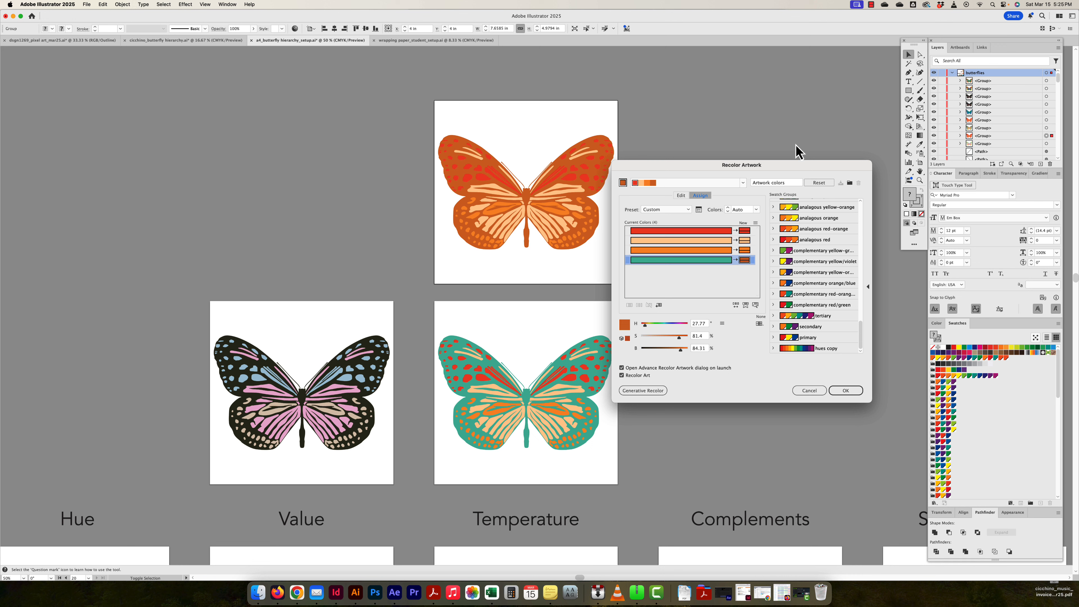
Step: Replace the orange row's new colour with green, RGB 80, 178, 29, and open the peach row's new colour for editing
click(743, 251)
double_click(743, 251)
click(717, 200)
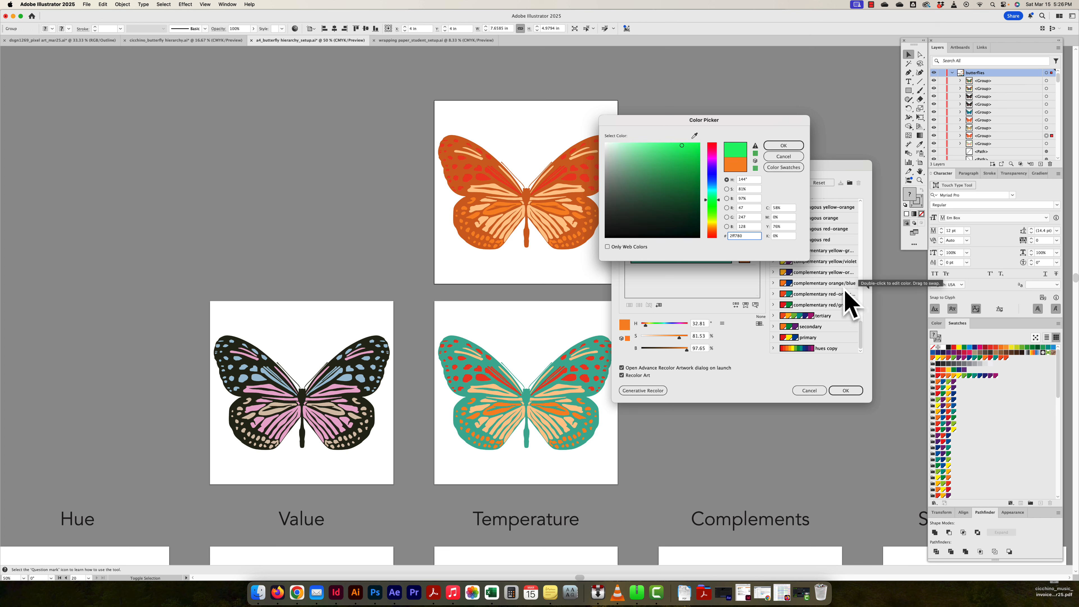
drag(764, 121, 761, 103)
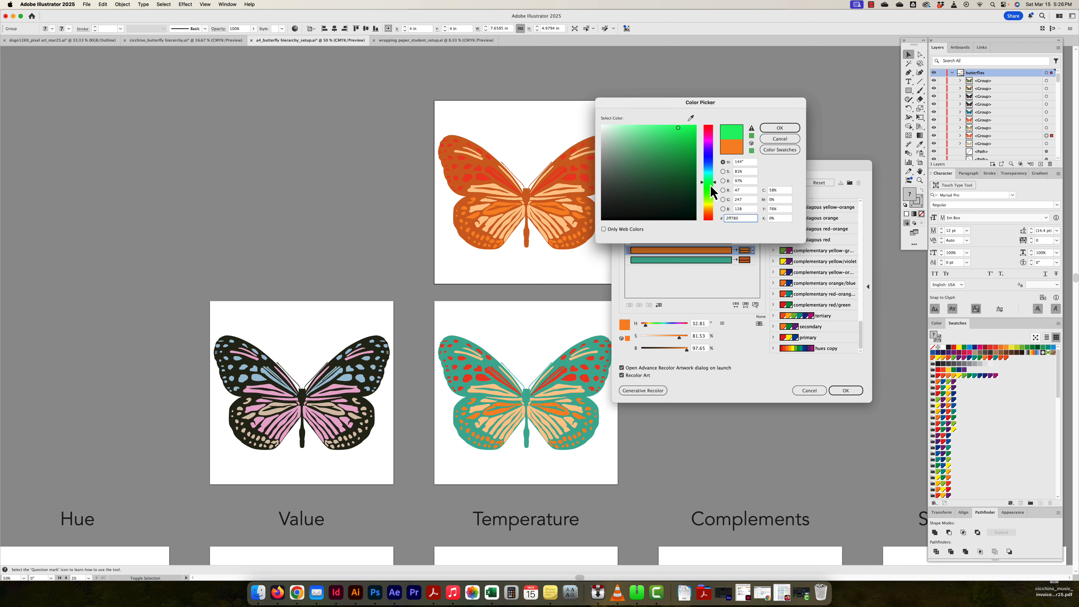
drag(715, 185, 714, 195)
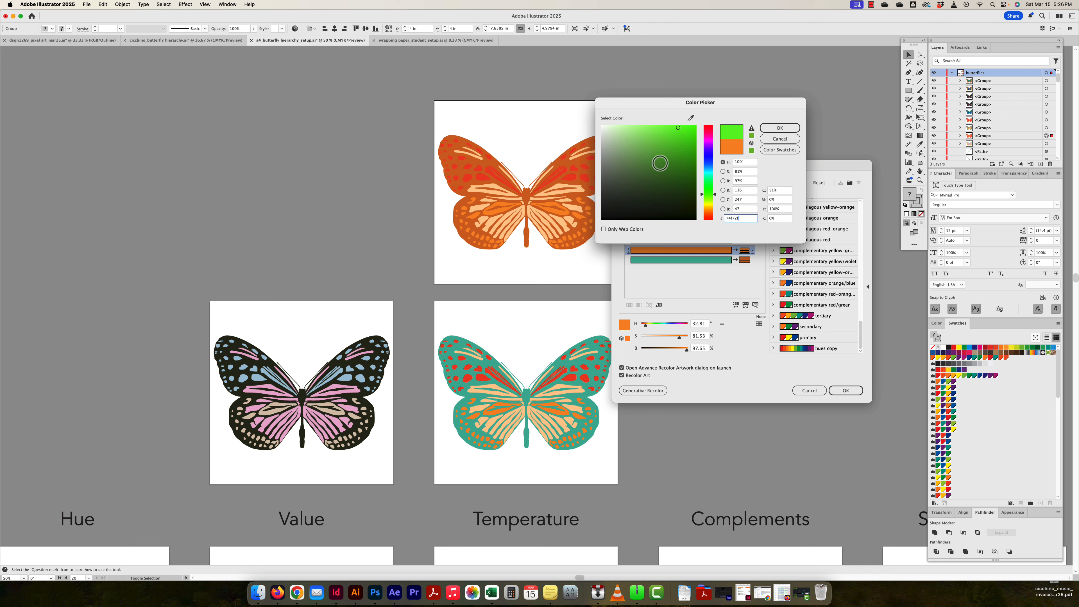
mouse_move(659, 163)
mouse_down()
mouse_move(676, 165)
mouse_move(682, 152)
mouse_up()
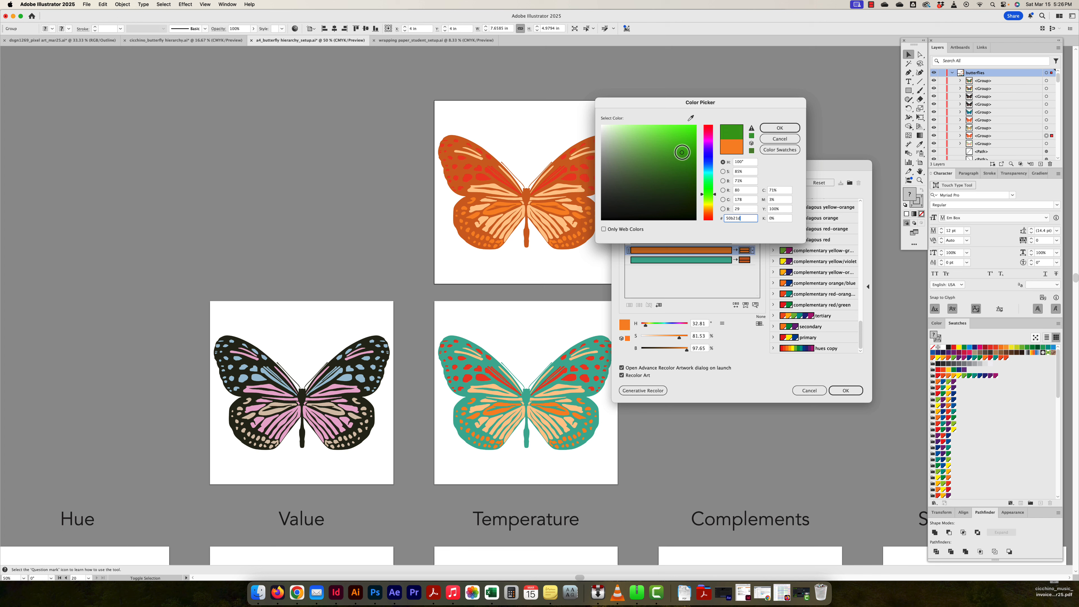
click(780, 128)
click(745, 239)
double_click(746, 239)
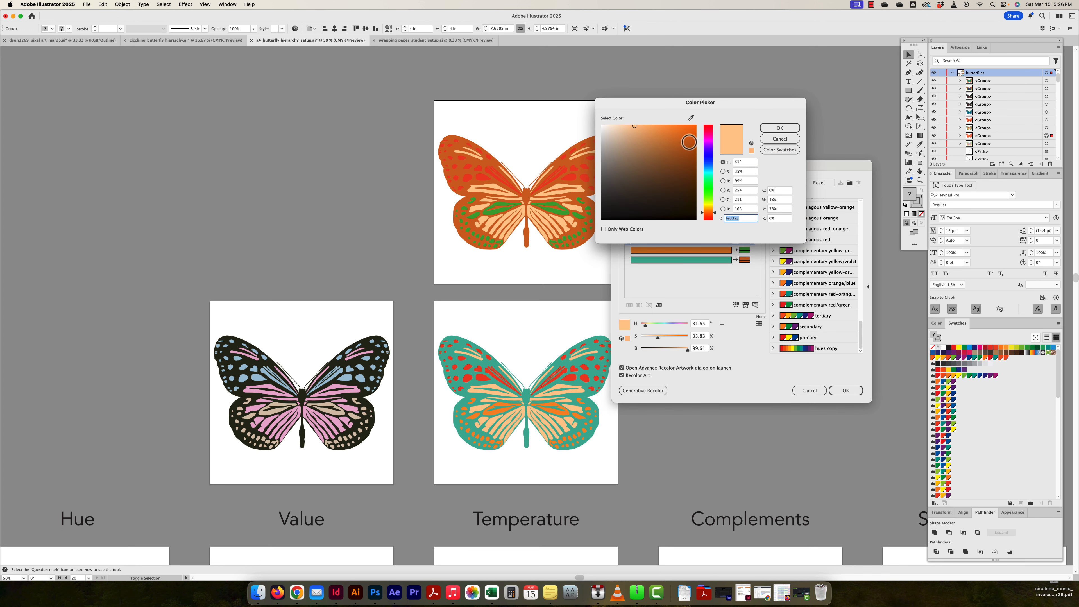
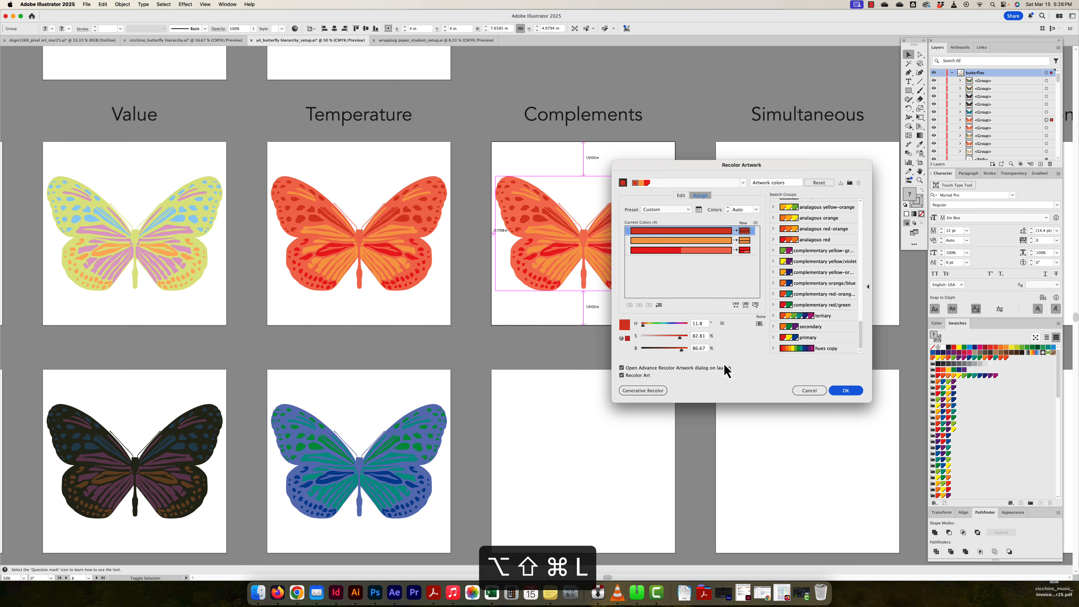
Step: Recolour the upper Complements butterfly with the complementary orange/blue group, assigning the light red to blue and the other colours to orange
drag(730, 166, 771, 165)
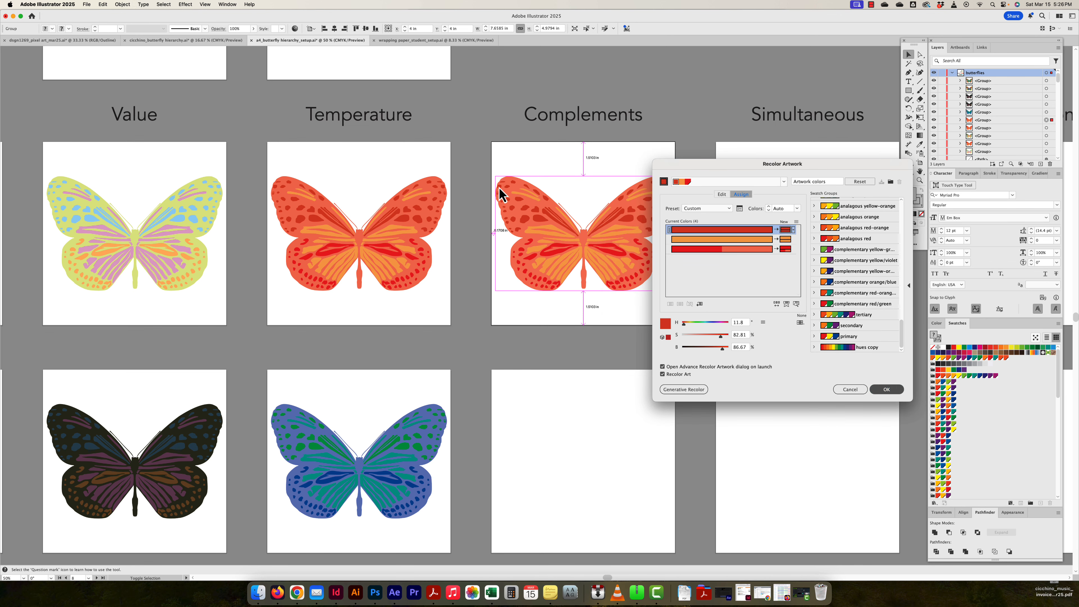
key(Escape)
drag(684, 160, 474, 282)
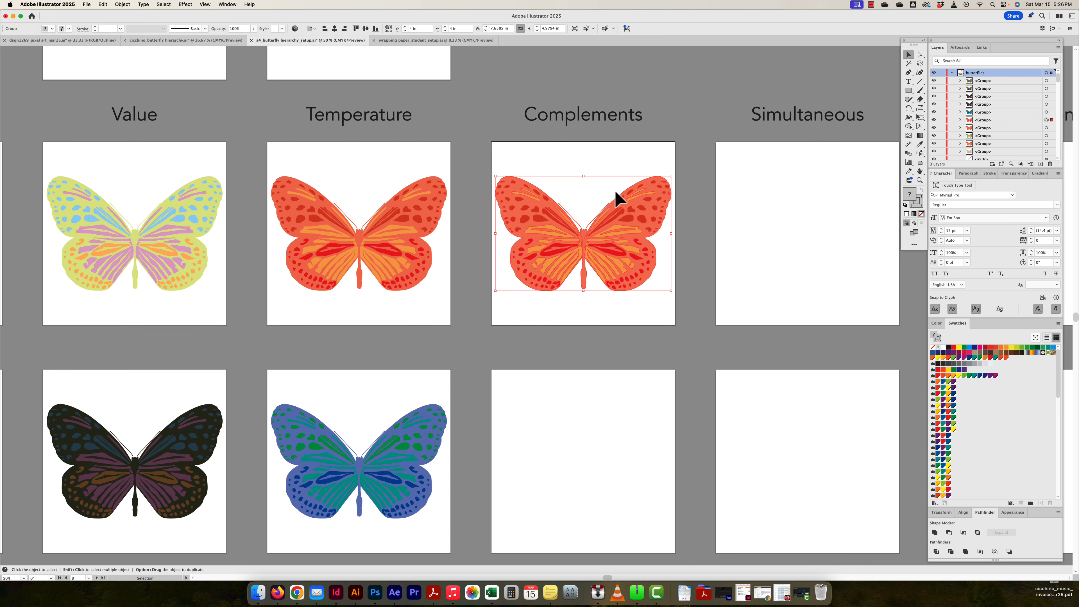
click(633, 175)
drag(751, 168, 160, 314)
key(alt+shift+super+l)
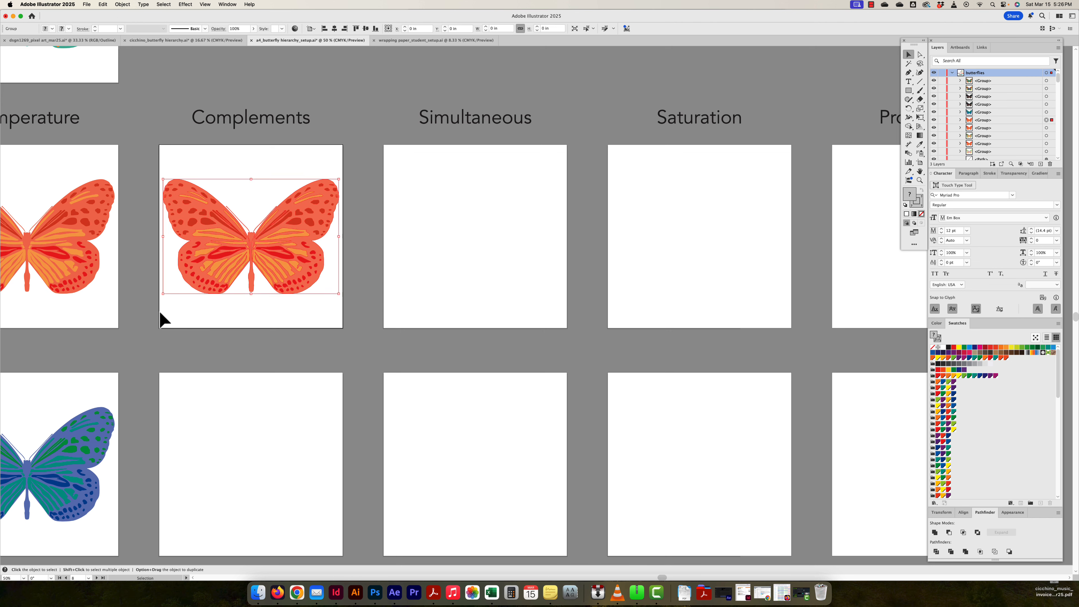
key(alt+shift+super+l)
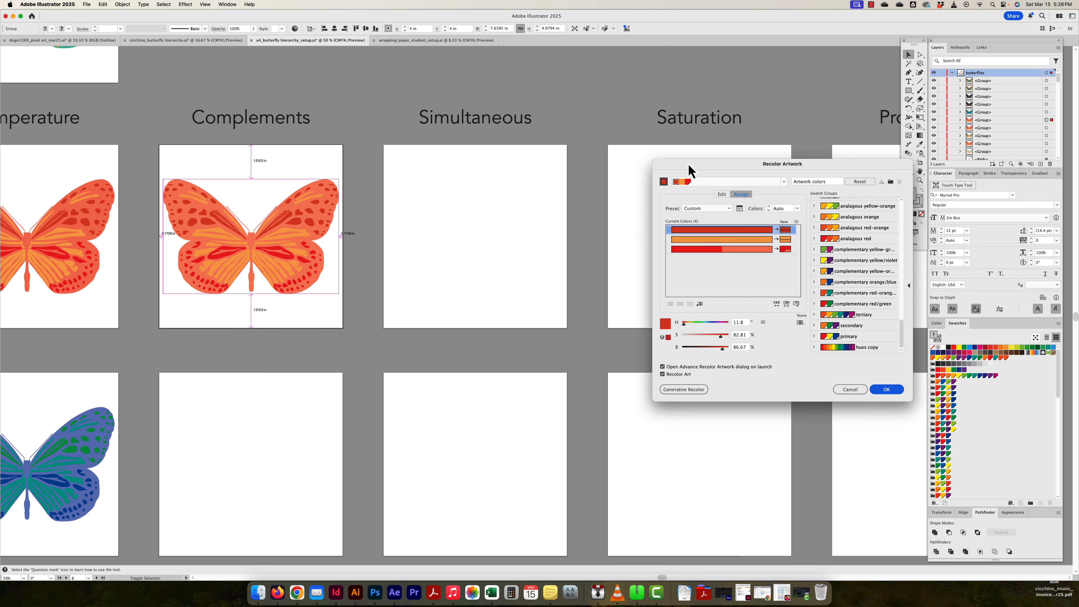
drag(684, 165, 423, 126)
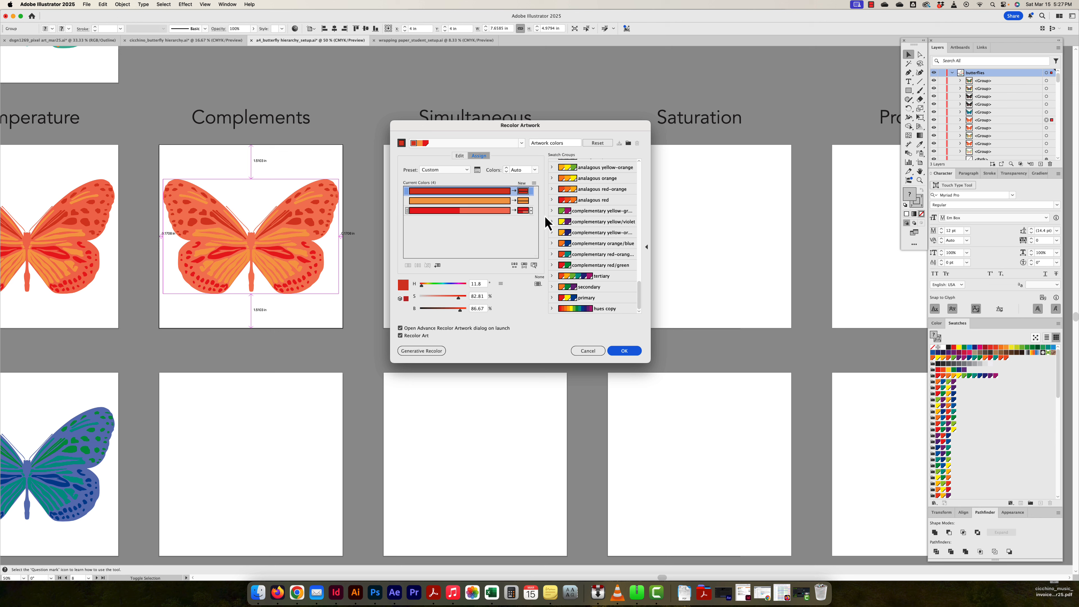
click(563, 244)
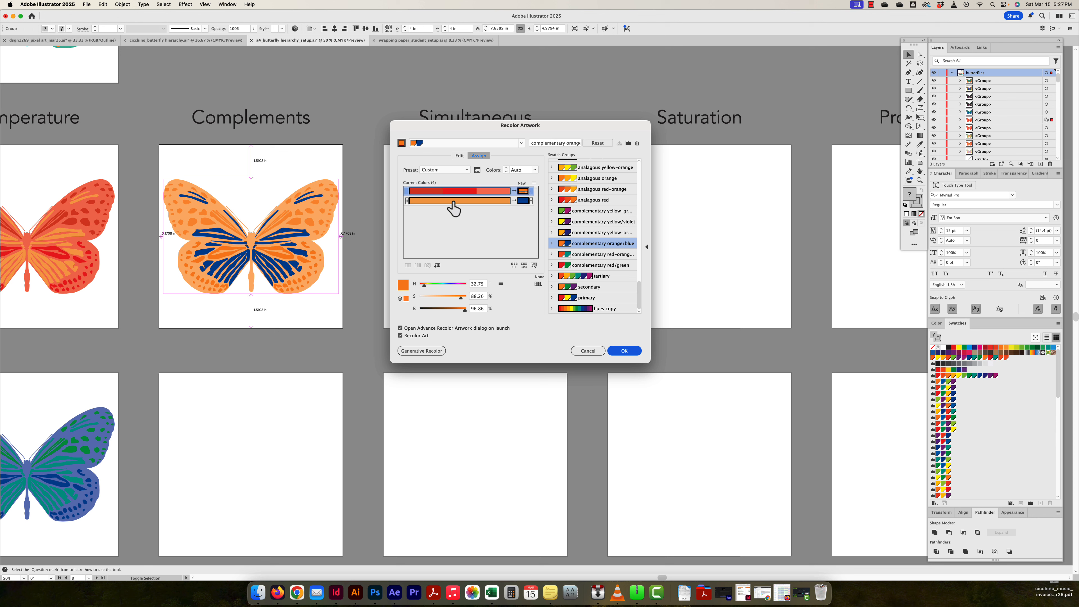
drag(491, 192, 448, 192)
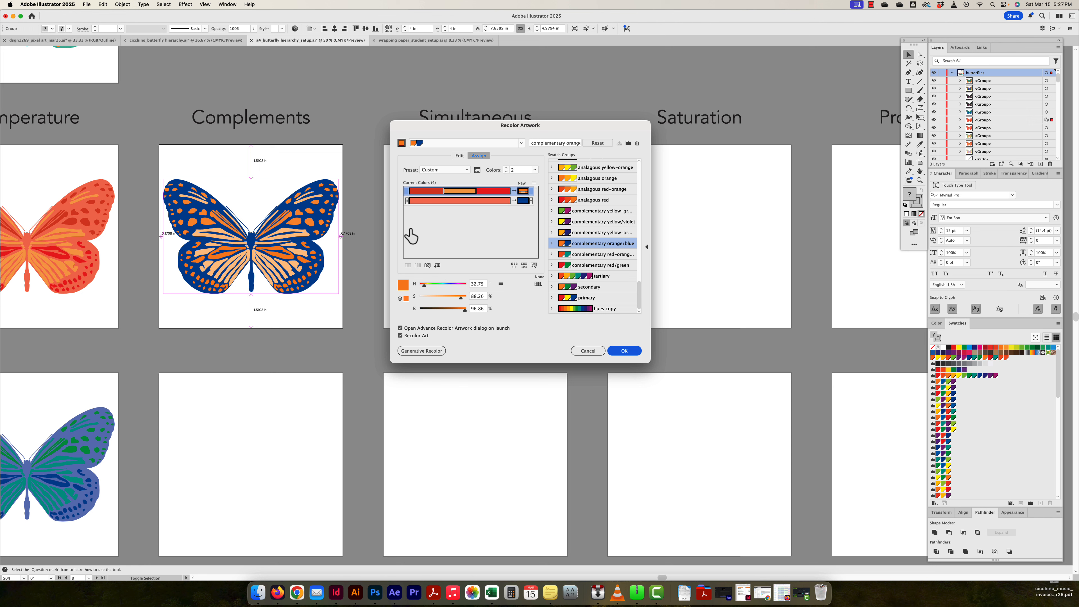
click(627, 353)
Step: Duplicate the orange and blue butterfly onto the lower Complements artboard and centre it vertically
drag(272, 258, 272, 487)
scroll(369, 392, down, 2)
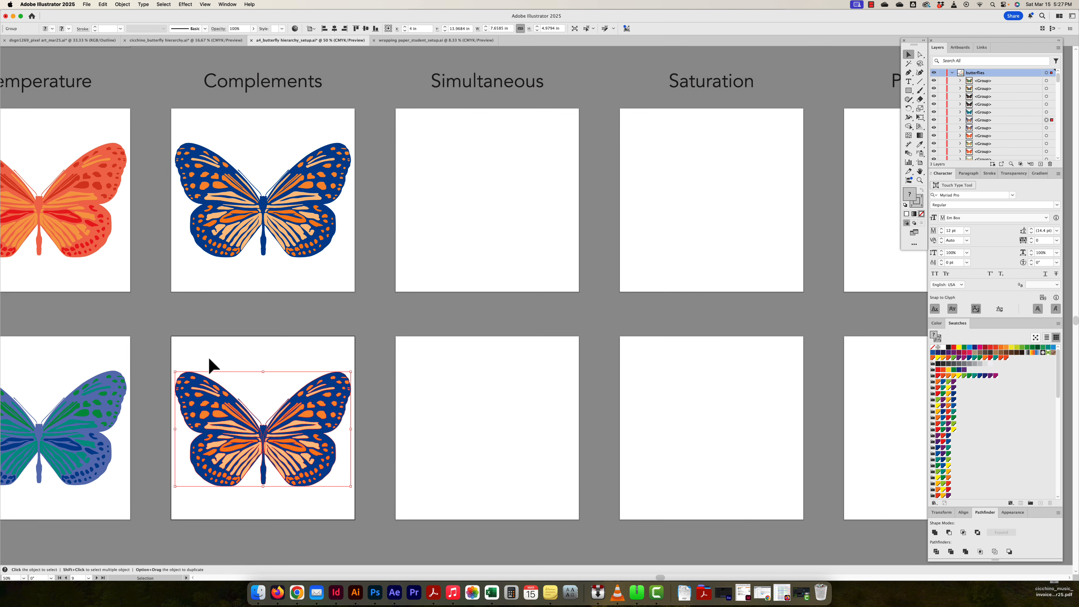
click(365, 28)
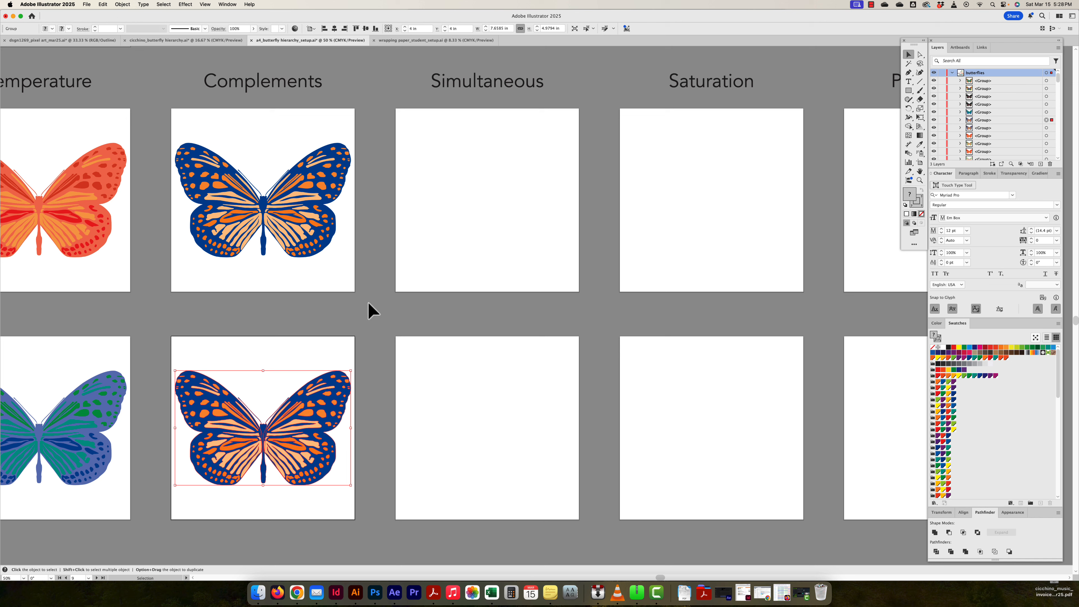
Step: Recolour the lower Complements butterfly with the complementary yellow-green swatch group and apply it
click(369, 303)
click(181, 502)
key(alt+shift+super+l)
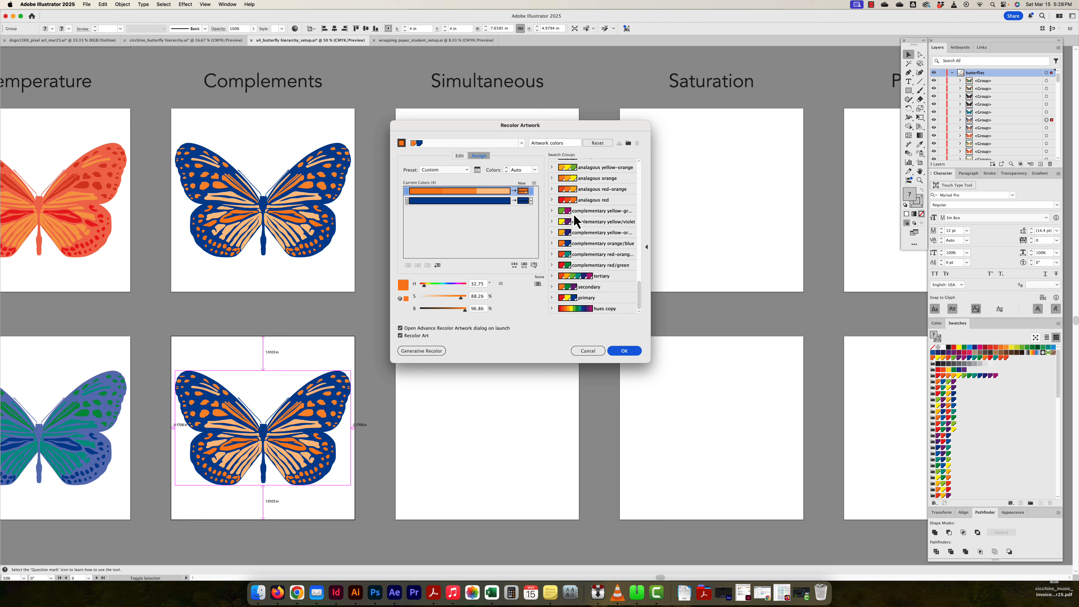
click(565, 211)
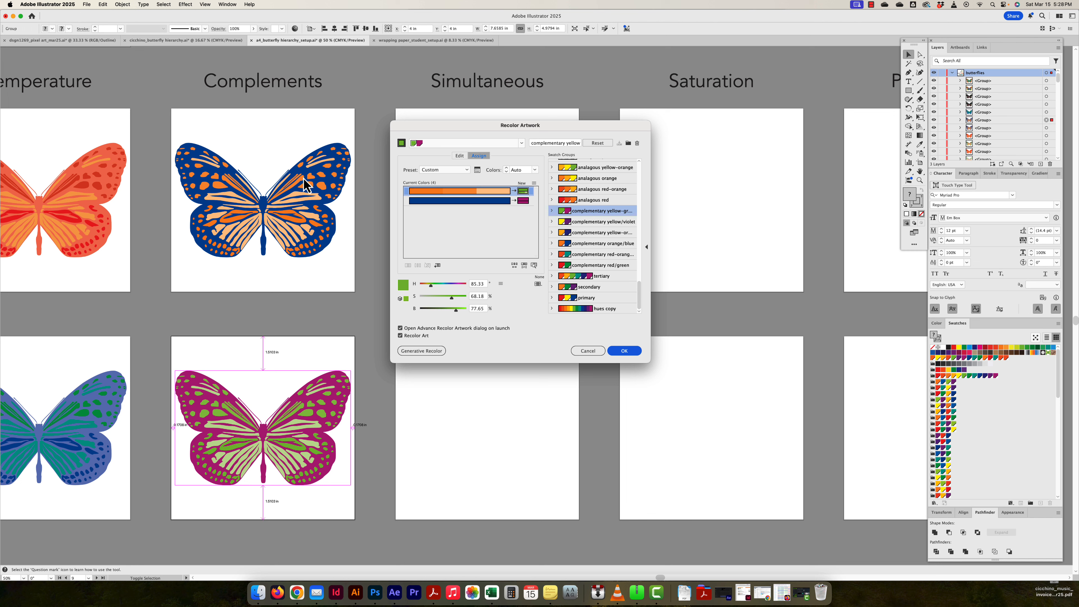
click(634, 349)
Step: Duplicate the upper orange and blue Complements butterfly onto the upper Simultaneous artboard
scroll(484, 282, up, 3)
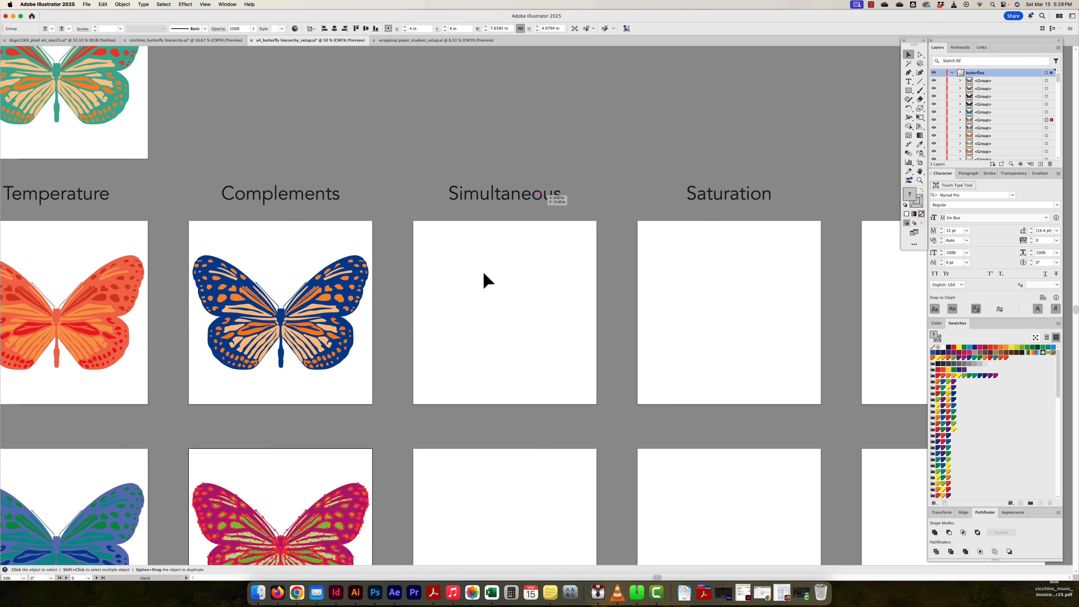
click(342, 317)
drag(227, 359, 451, 358)
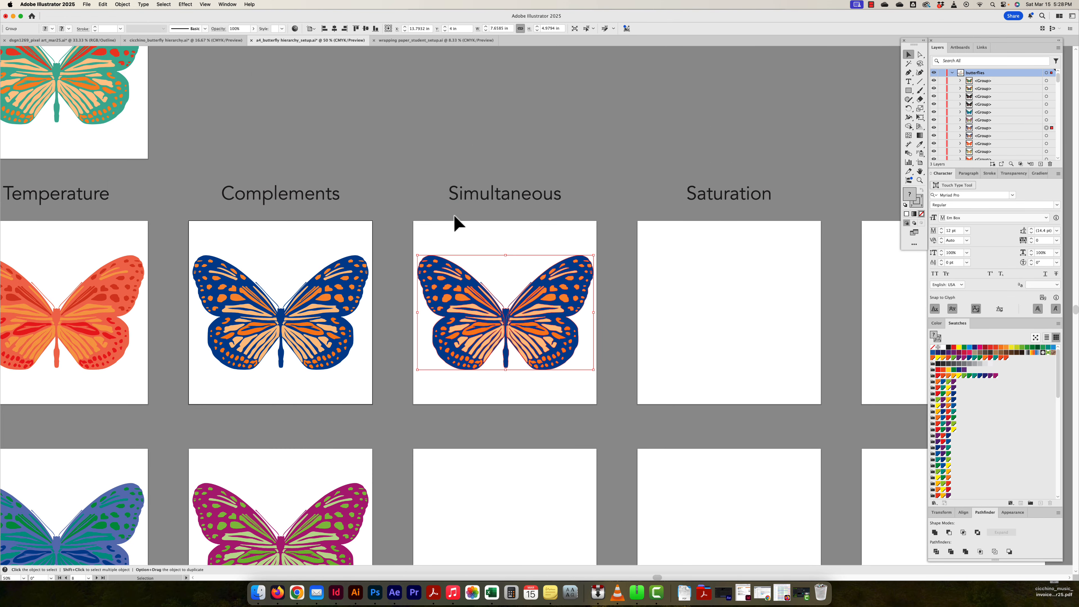
Step: Center the blue-and-orange butterfly horizontally and vertically on the upper Simultaneous artboard
click(458, 223)
scroll(467, 289, right, 1)
drag(432, 238, 513, 364)
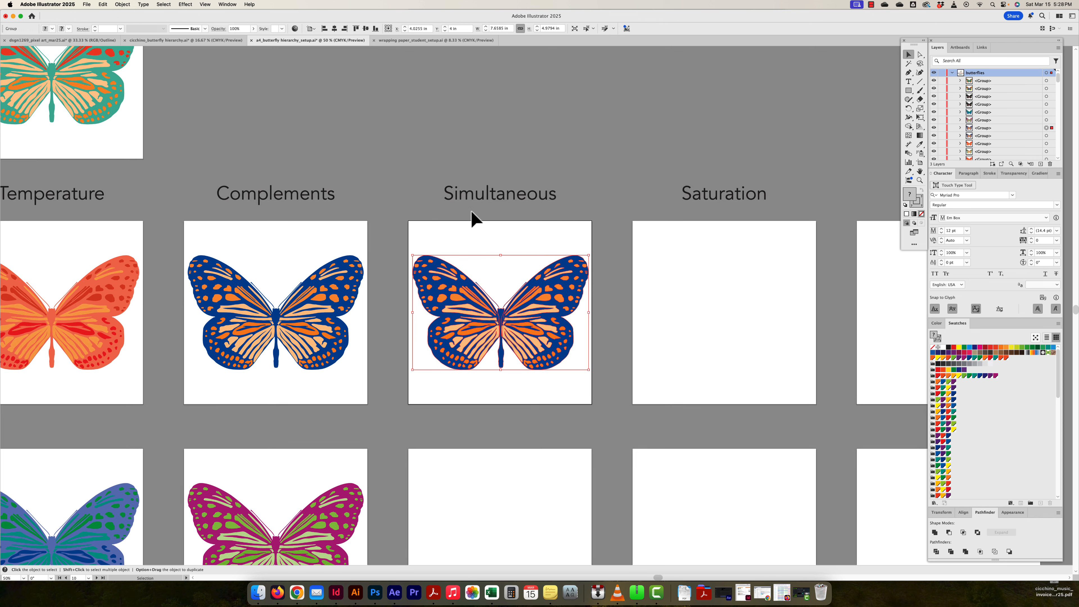
click(333, 30)
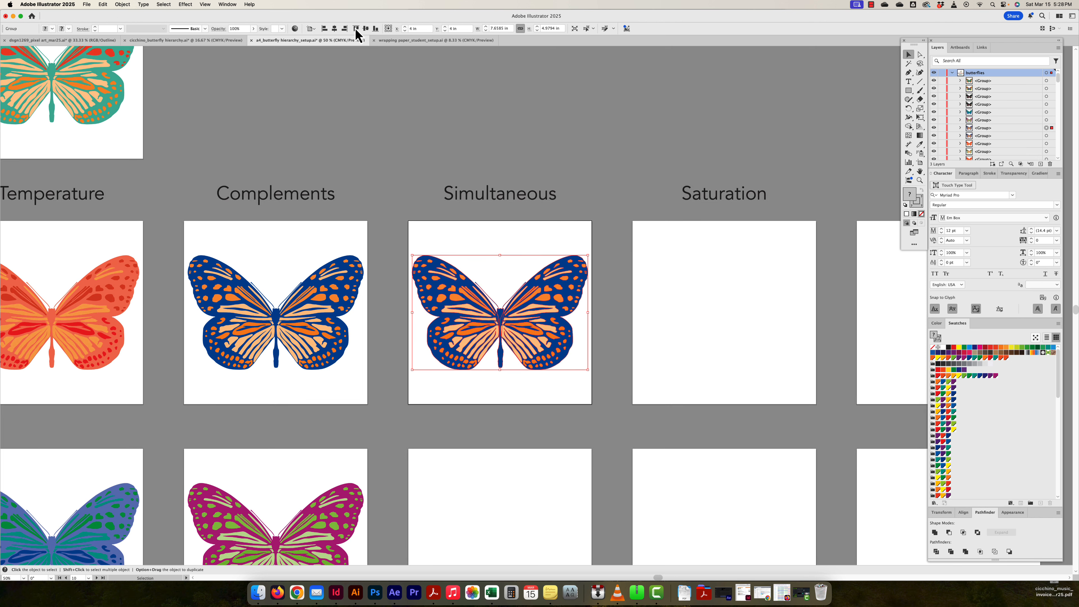
click(483, 257)
drag(490, 256, 458, 247)
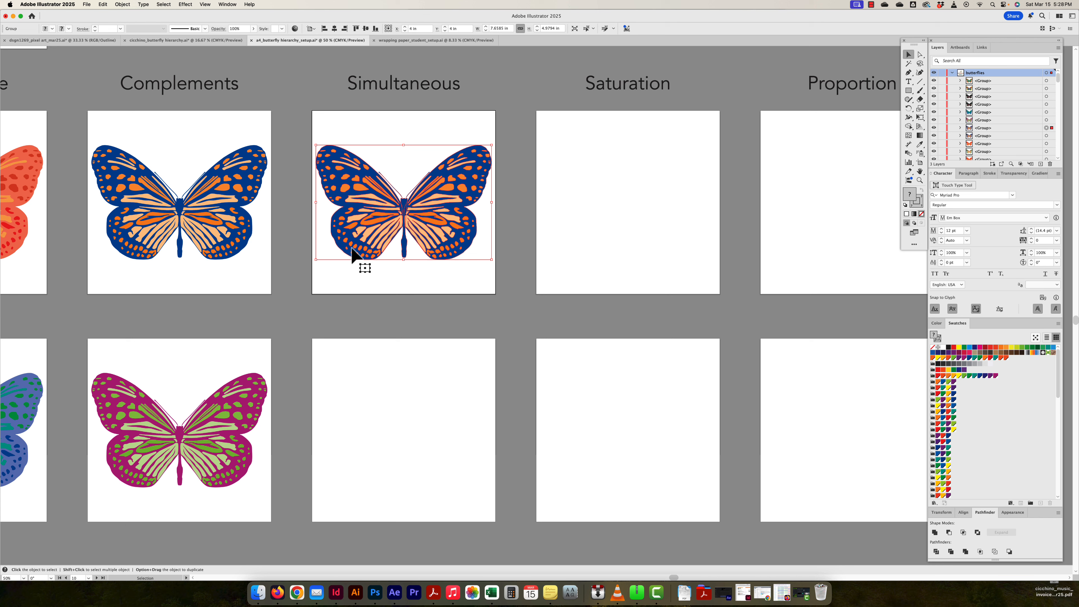
Step: Duplicate the butterfly from the upper Simultaneous artboard onto the lower one and center the copy there
drag(357, 254, 356, 466)
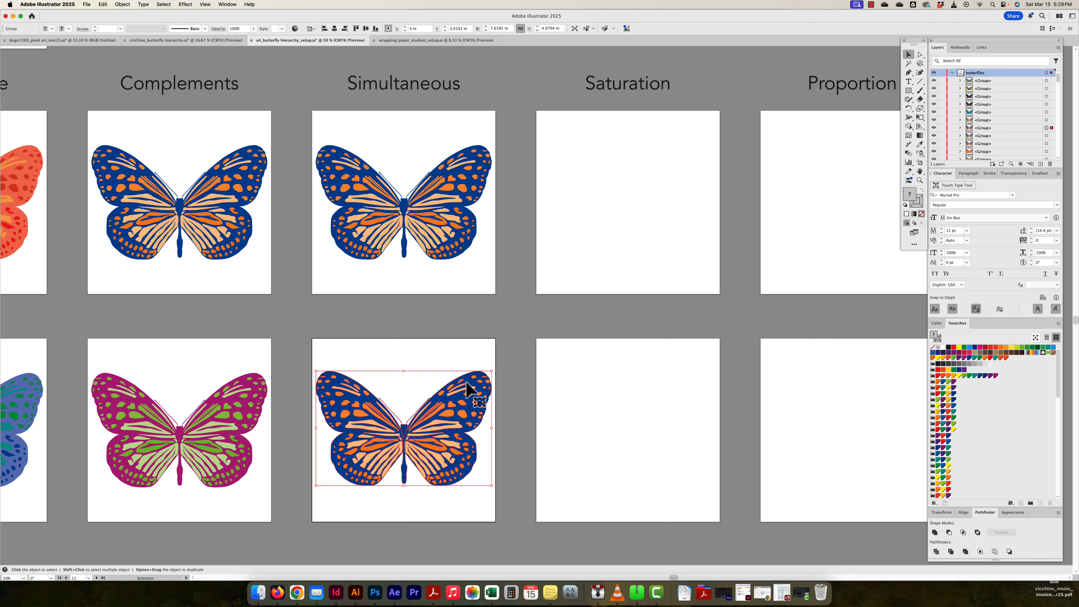
scroll(466, 278, right, 1)
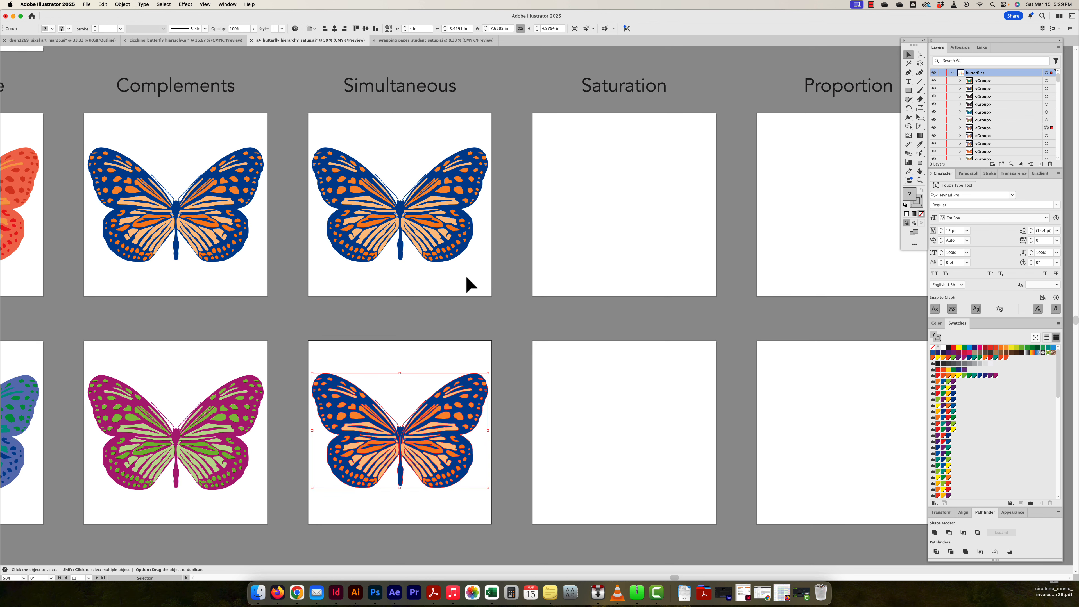
scroll(479, 266, right, 2)
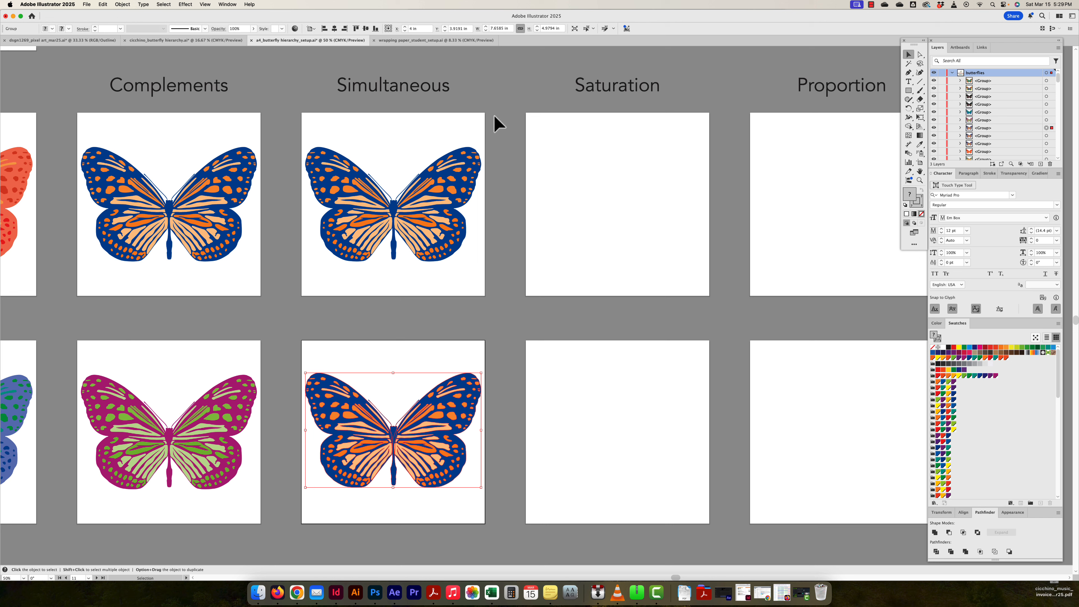
drag(493, 136, 278, 274)
click(387, 129)
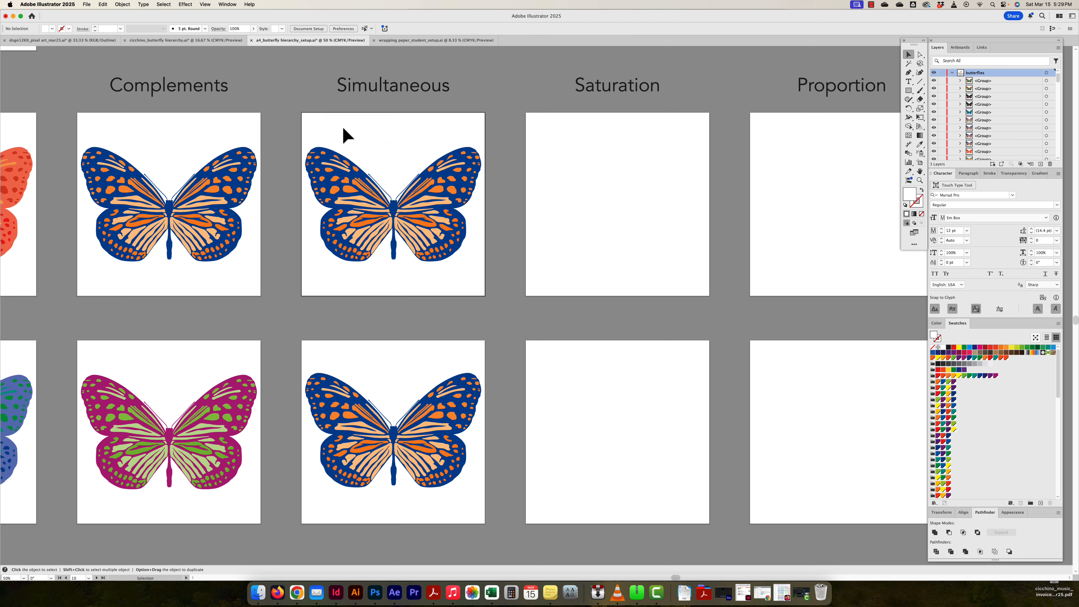
click(424, 187)
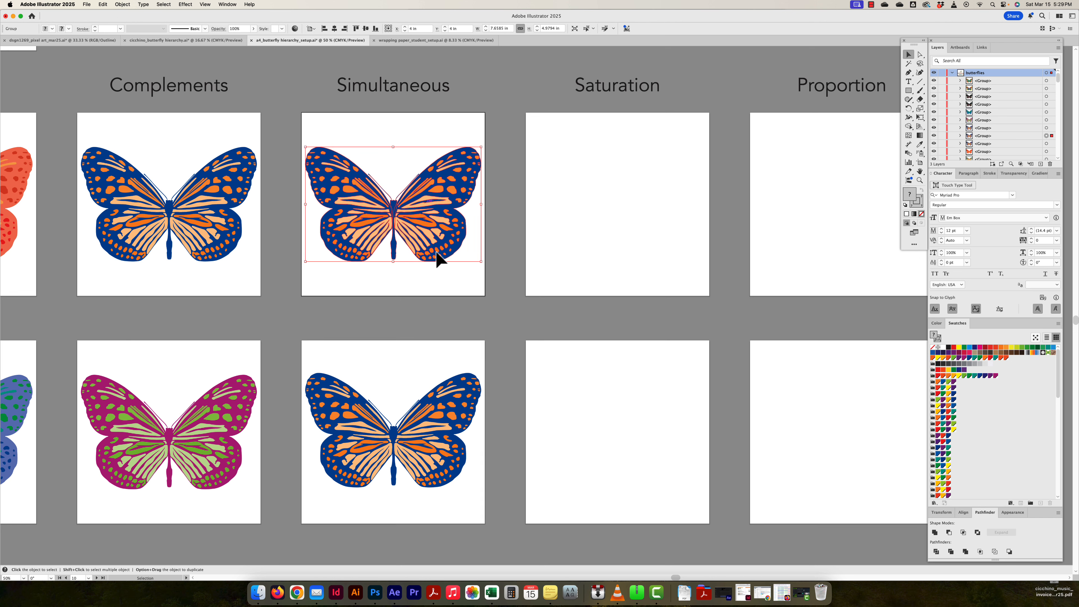
drag(364, 454, 361, 459)
click(398, 368)
drag(367, 362, 401, 478)
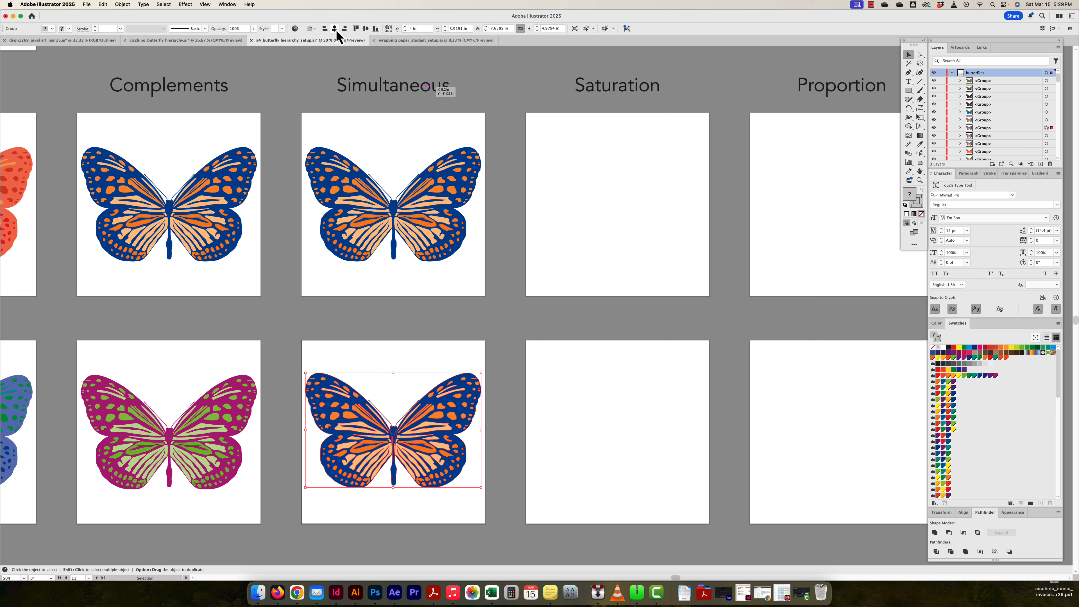
click(368, 30)
Step: Recolor the upper Simultaneous butterfly with the Exact colorization method so its pale orange tints become solid orange
click(563, 176)
click(457, 161)
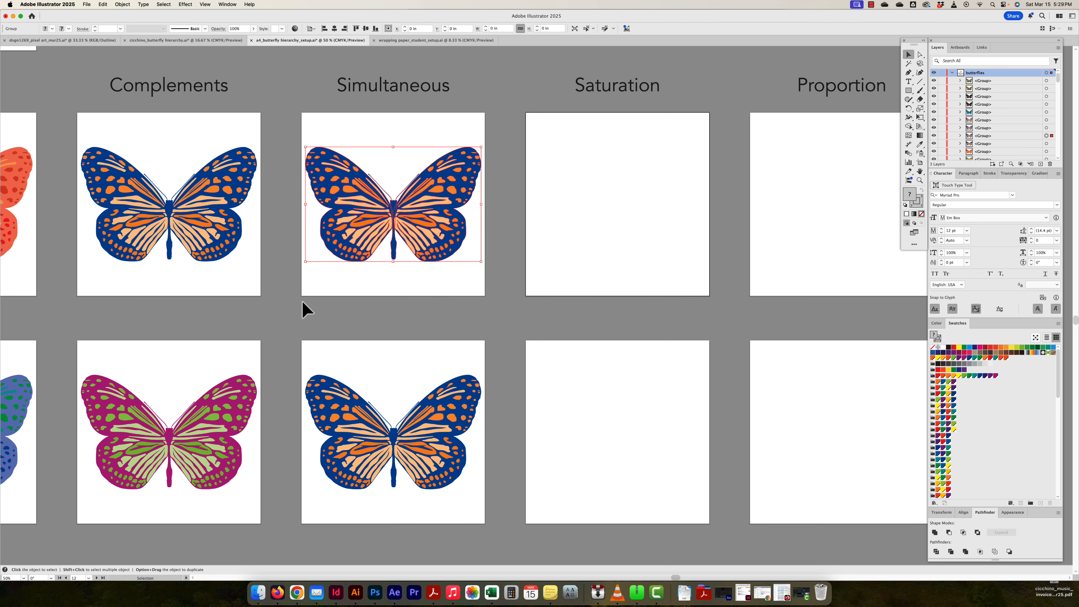
key(alt+shift+super+l)
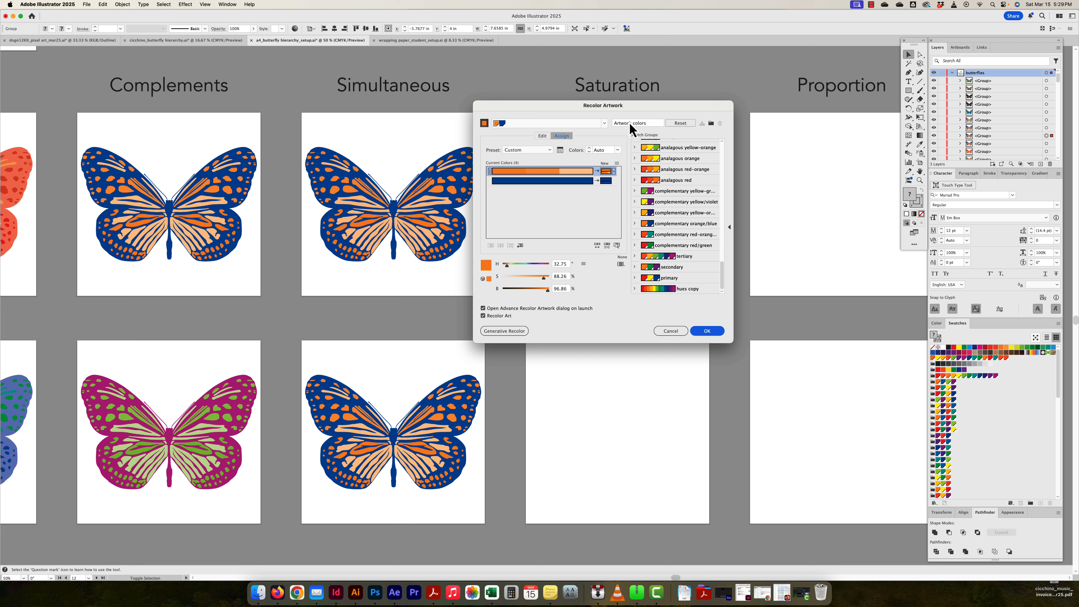
drag(632, 106, 675, 99)
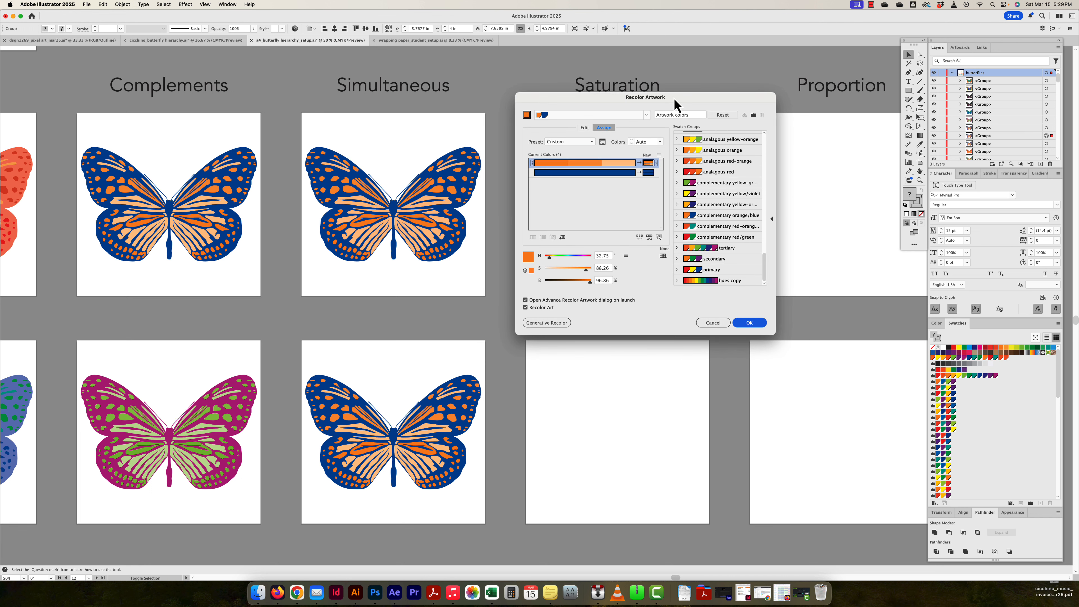
click(657, 164)
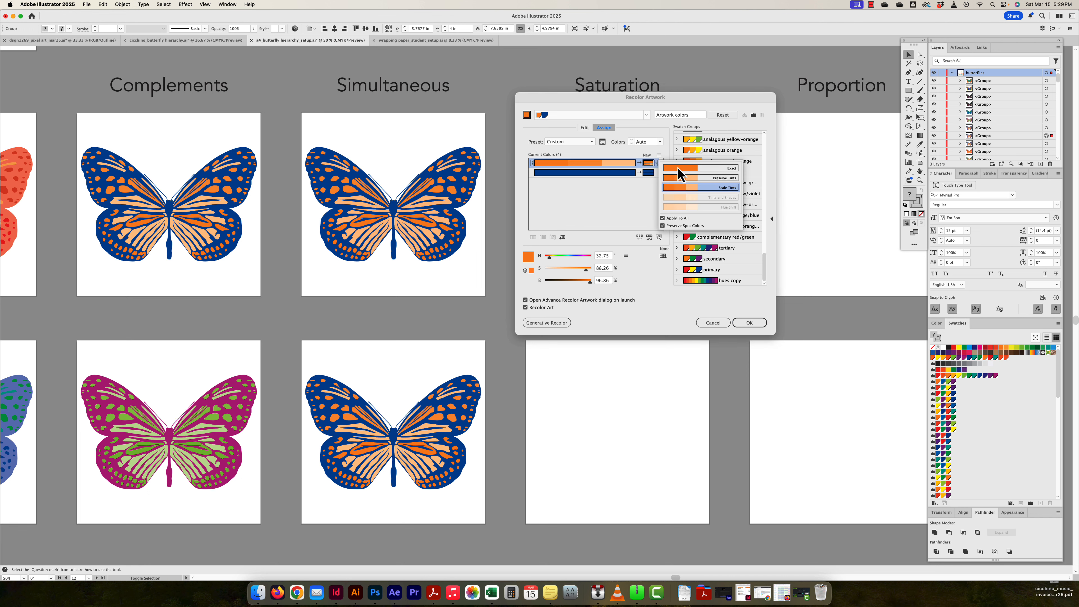
click(677, 166)
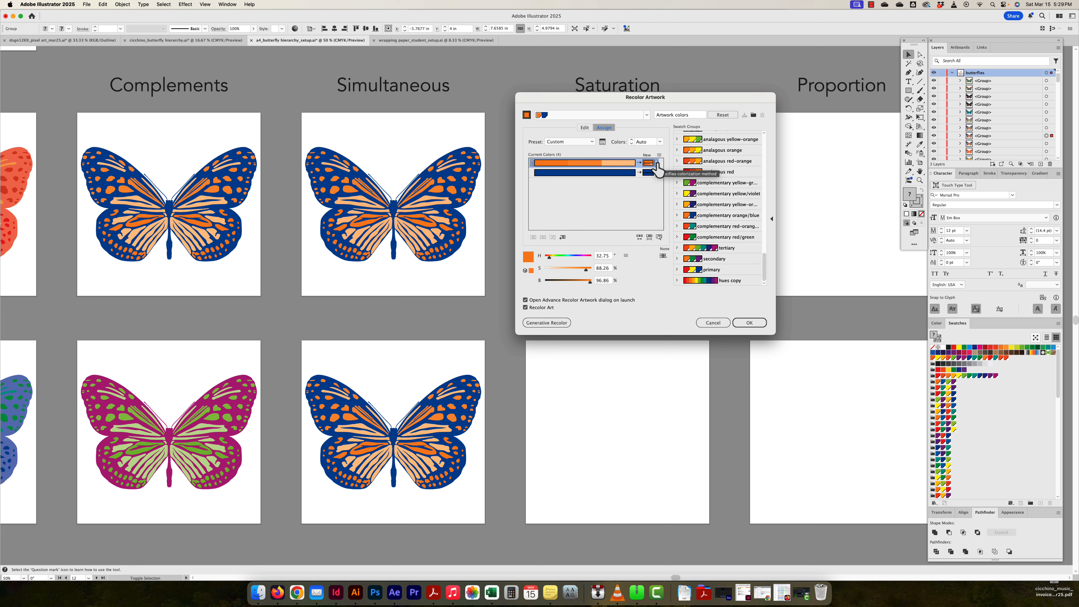
click(658, 163)
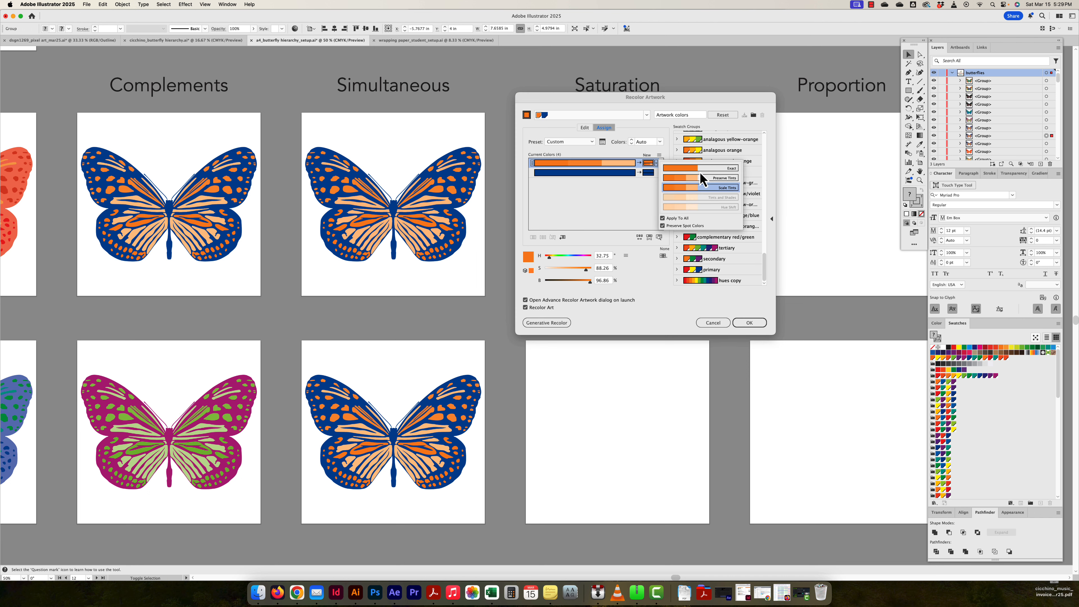
click(699, 169)
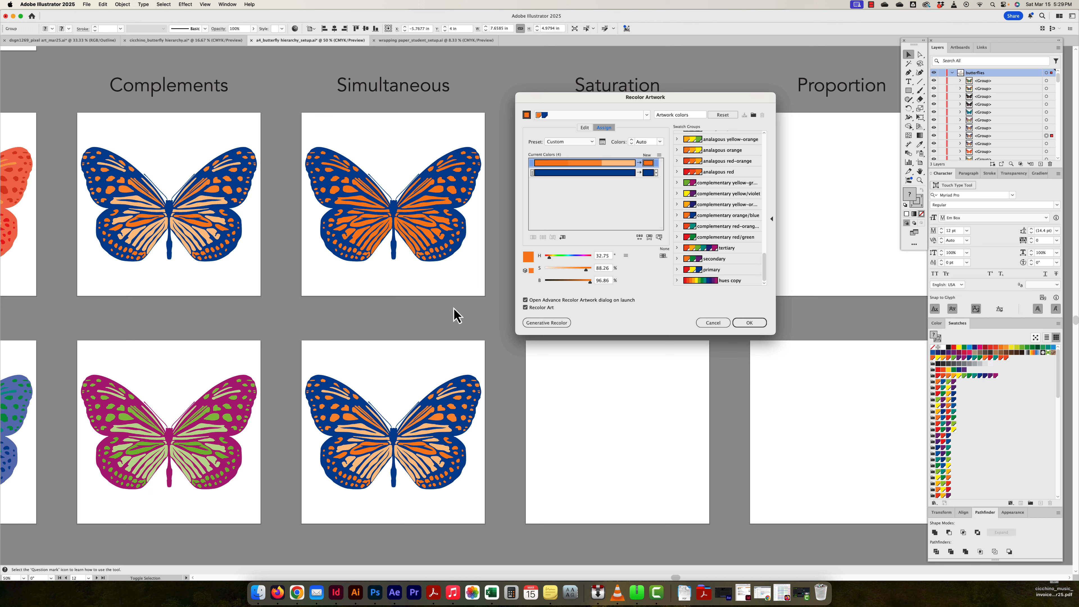
click(747, 324)
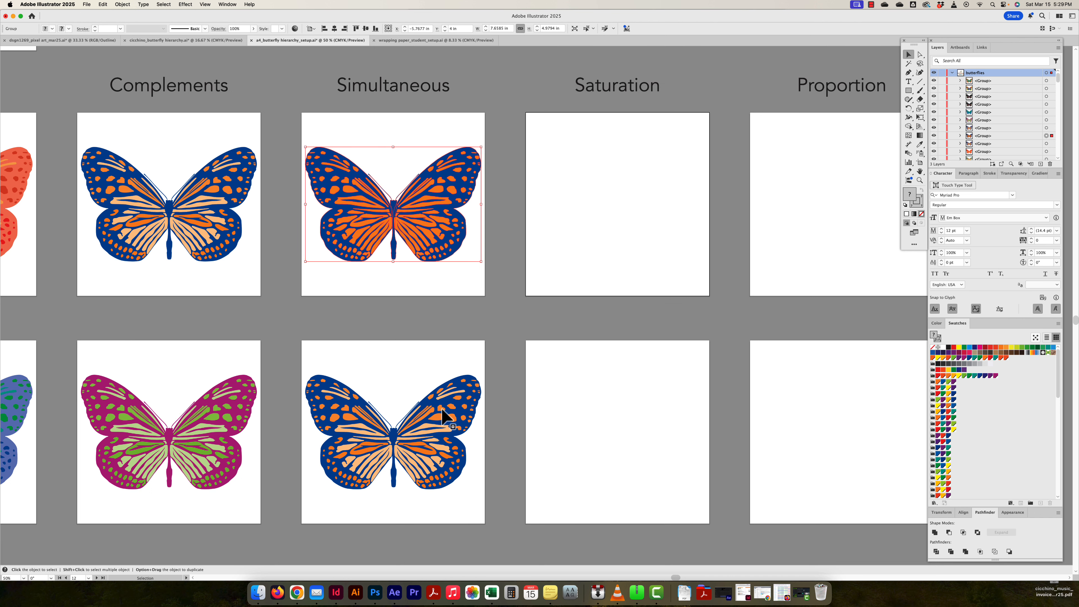
Step: Replace the lower Simultaneous butterfly with a centered copy of the recolored upper one
click(313, 492)
key(Delete)
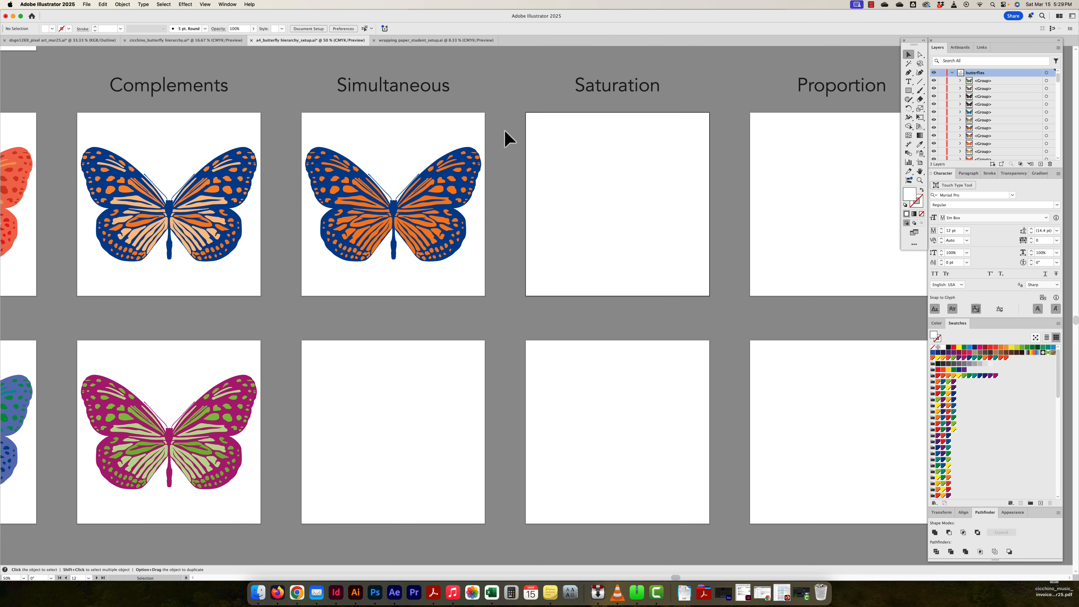
drag(421, 241, 406, 461)
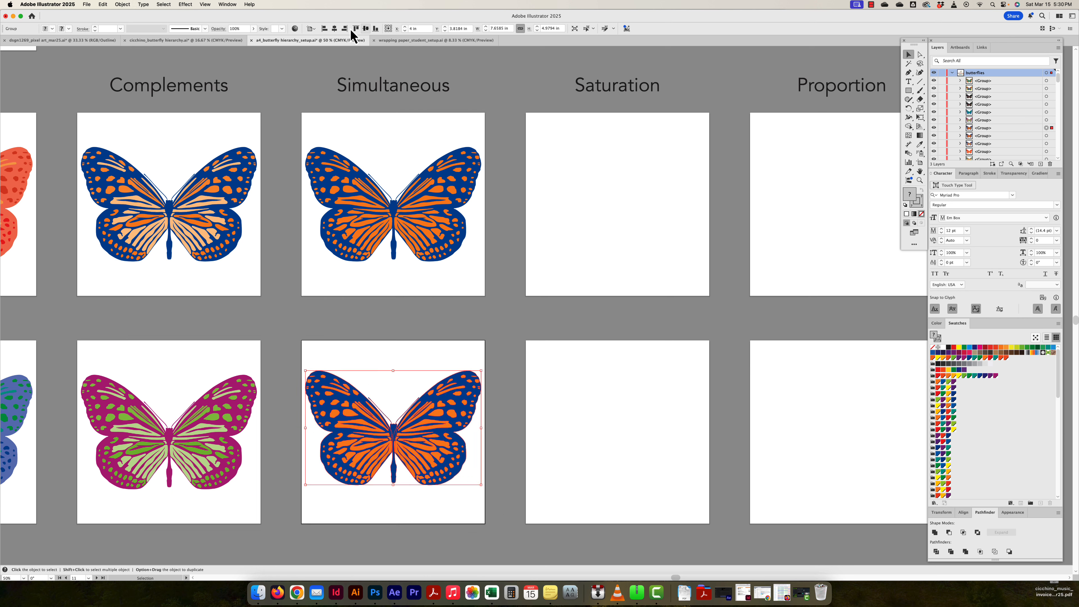
click(365, 28)
Step: In Recolor Artwork, change the lower Simultaneous butterfly's blue to a bright yellow with hue about 53° and saturation 100%
key(alt+shift+super+l)
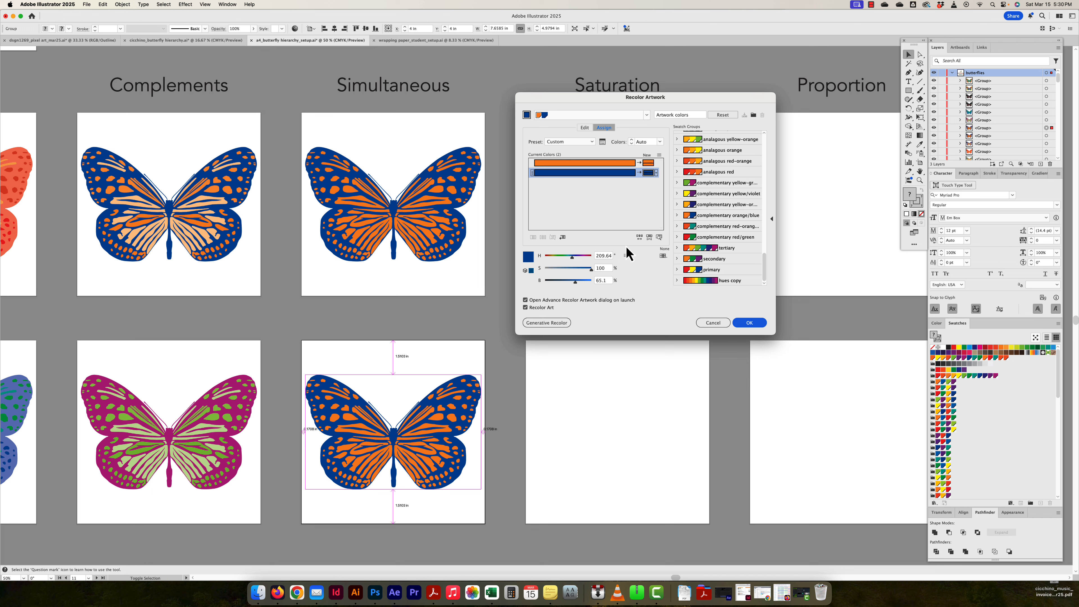
double_click(648, 172)
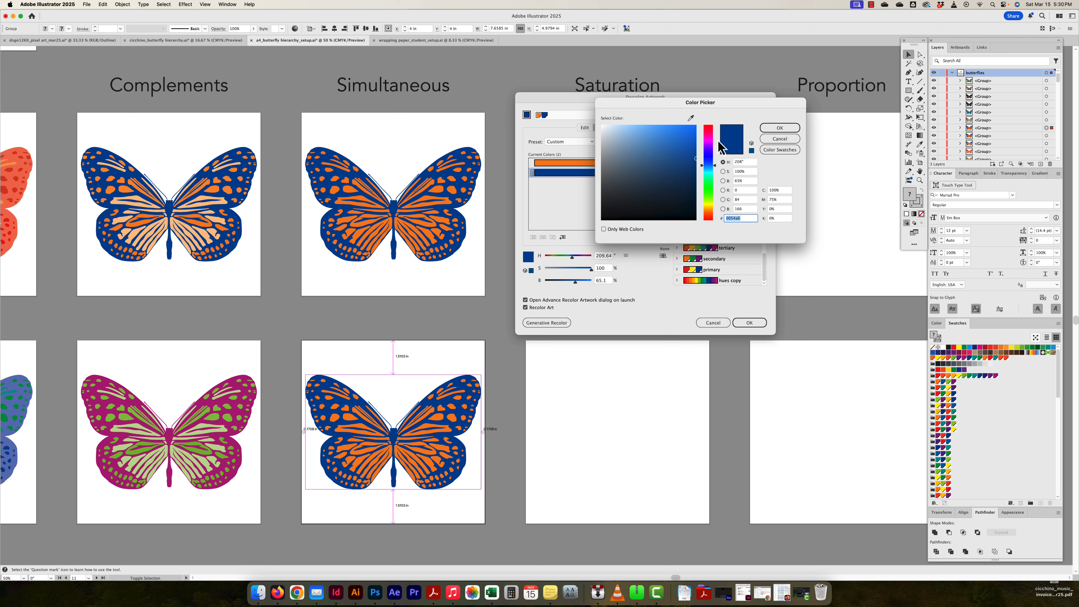
drag(681, 163, 649, 167)
drag(715, 166, 715, 207)
mouse_move(673, 174)
mouse_down()
mouse_move(676, 136)
mouse_move(695, 126)
mouse_up()
click(764, 129)
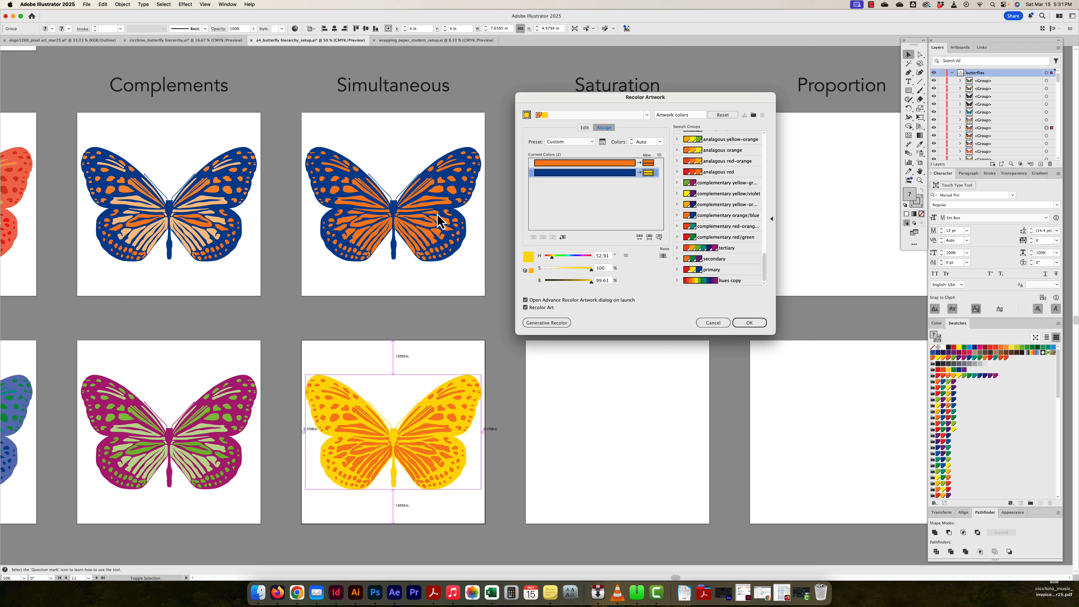
Step: Lower the yellow's saturation to 24% and apply the recoloring to the lower Simultaneous butterfly
drag(590, 270, 555, 271)
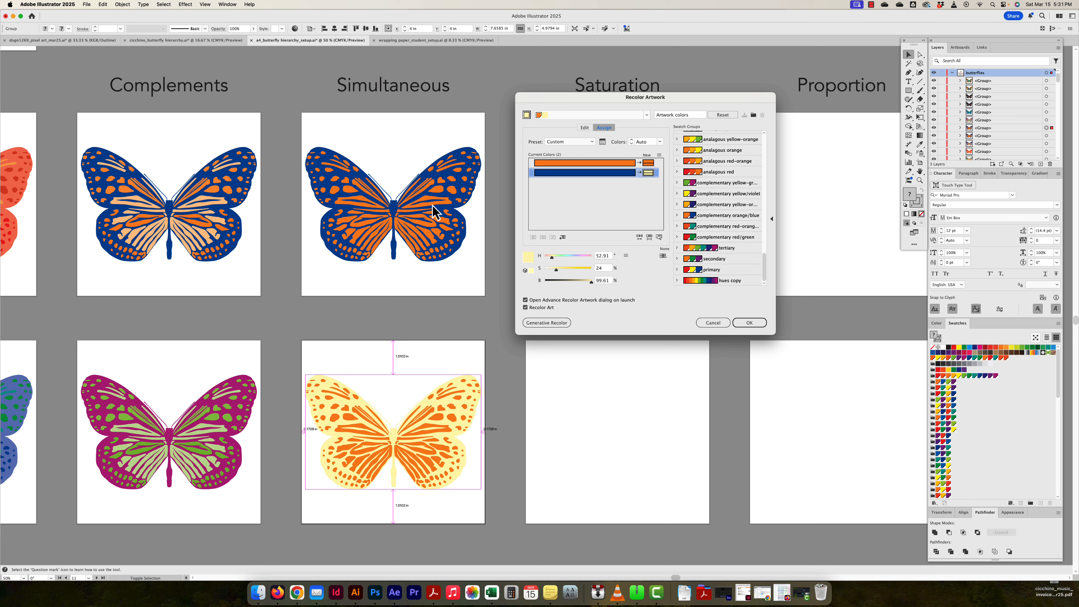
click(656, 163)
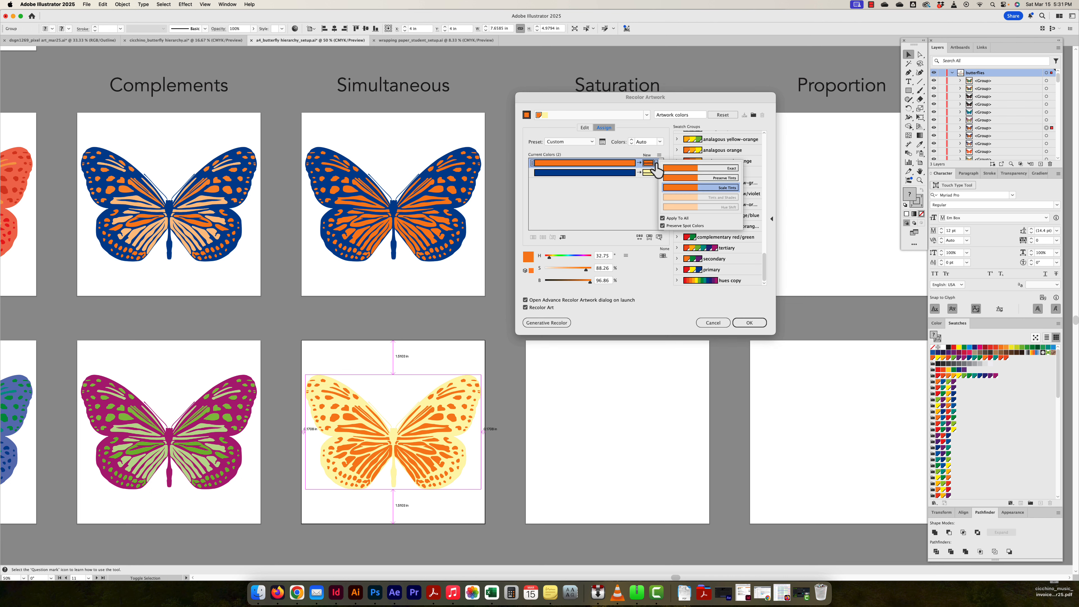
click(595, 196)
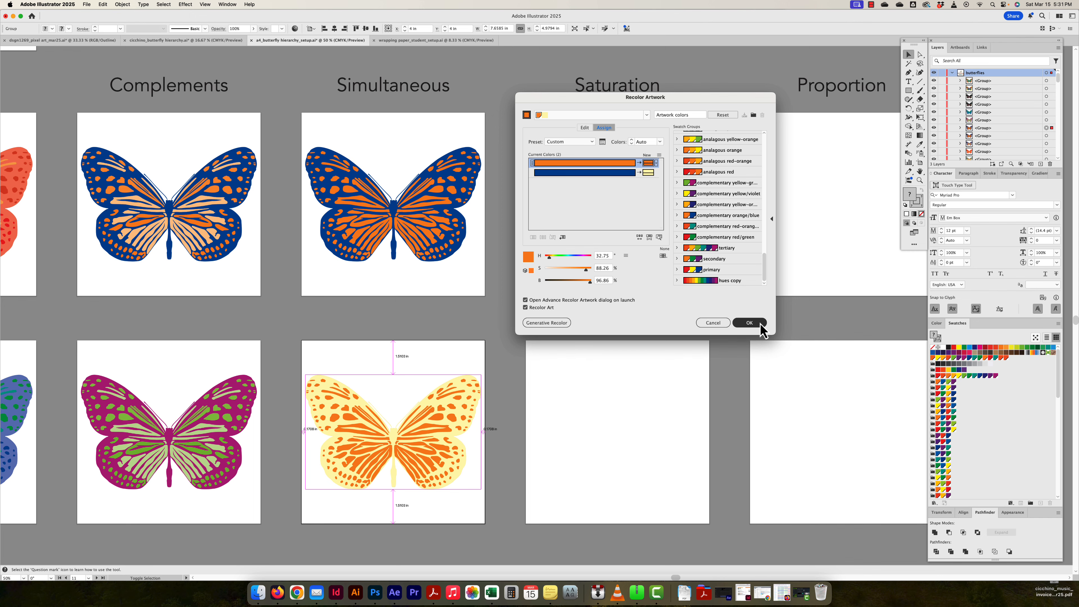
click(749, 323)
Step: Duplicate the upper Simultaneous artboard with its butterfly into the empty space above the Simultaneous label
scroll(421, 339, down, 8)
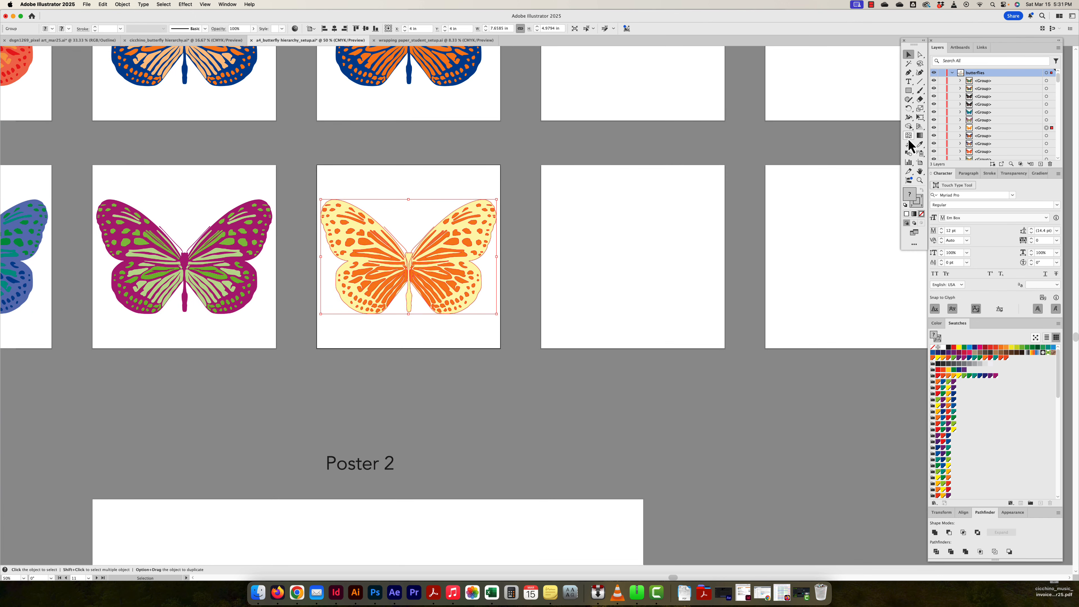
click(919, 162)
scroll(501, 242, up, 12)
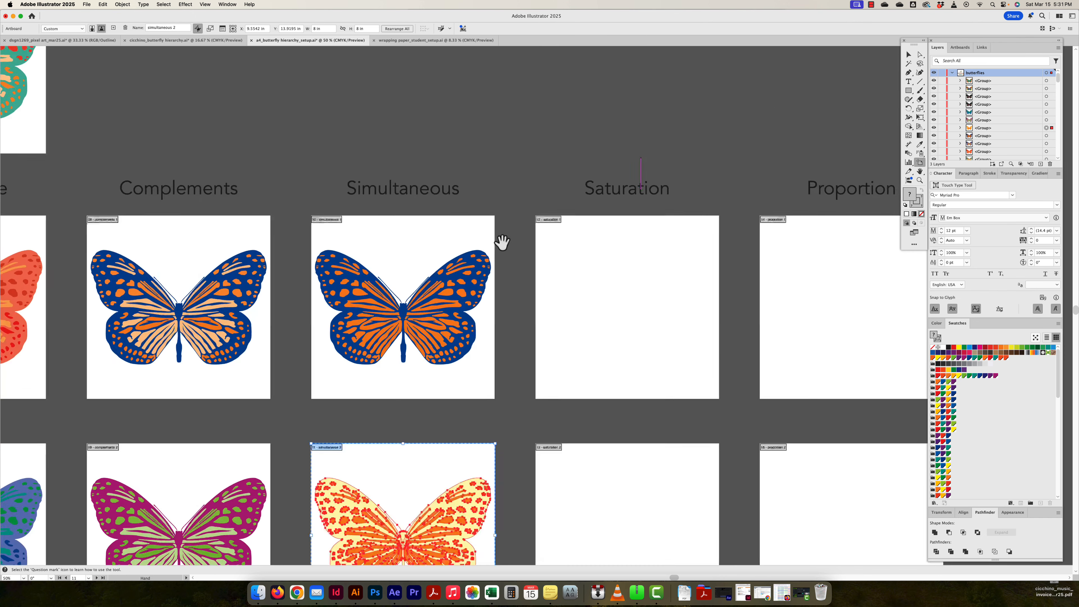
scroll(501, 242, up, 5)
drag(405, 414, 412, 190)
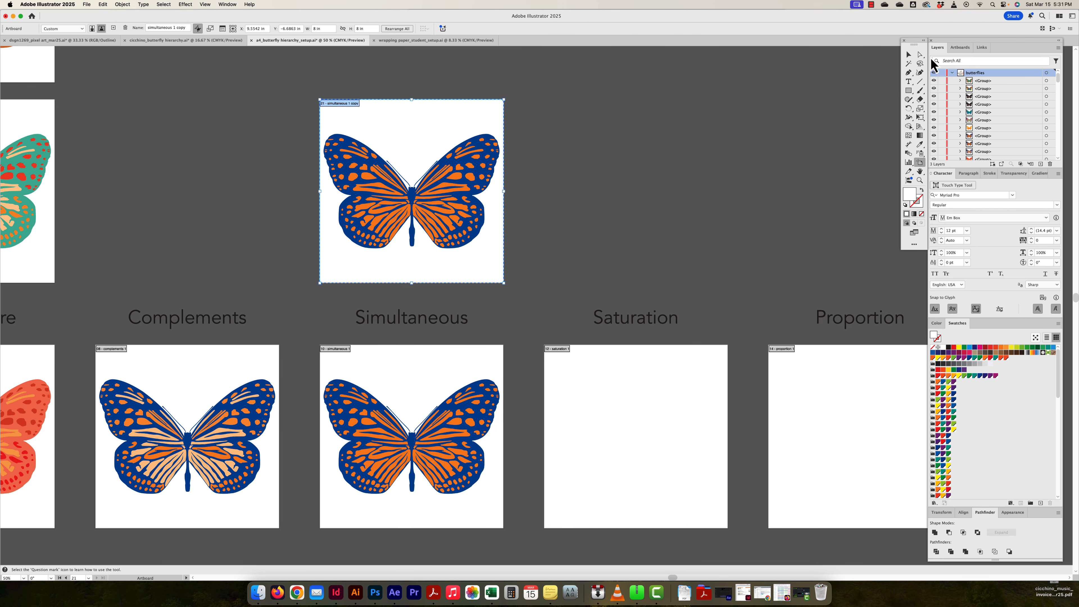
click(908, 54)
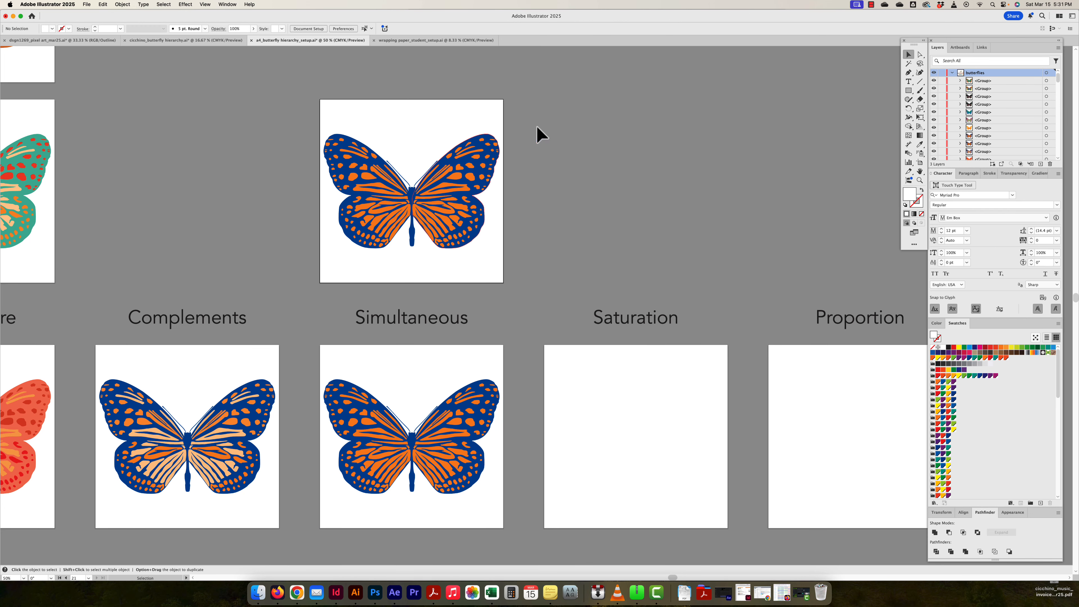
Step: Recolor the duplicated top butterfly's blue to a very dark green with hue 112°, saturation 100% and brightness 24%
drag(540, 134, 312, 267)
key(alt+shift+super+l)
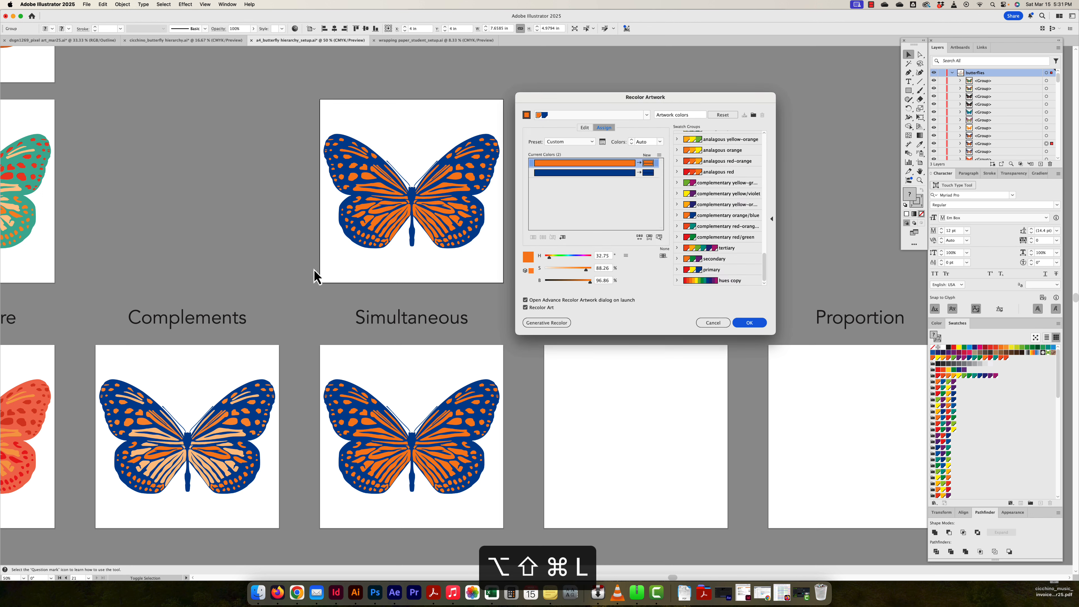
click(648, 173)
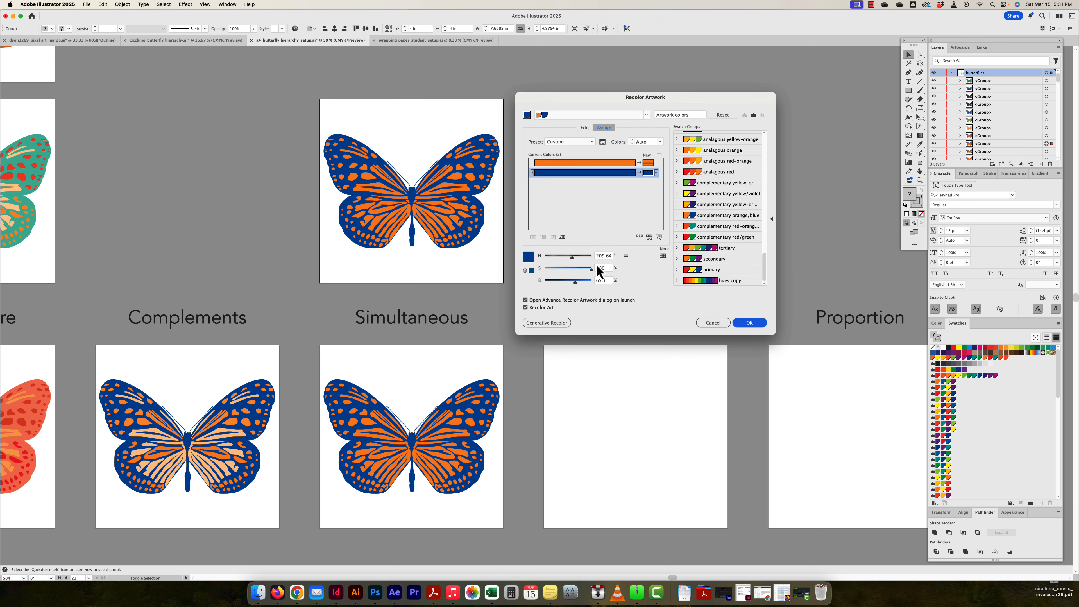
drag(580, 258, 555, 281)
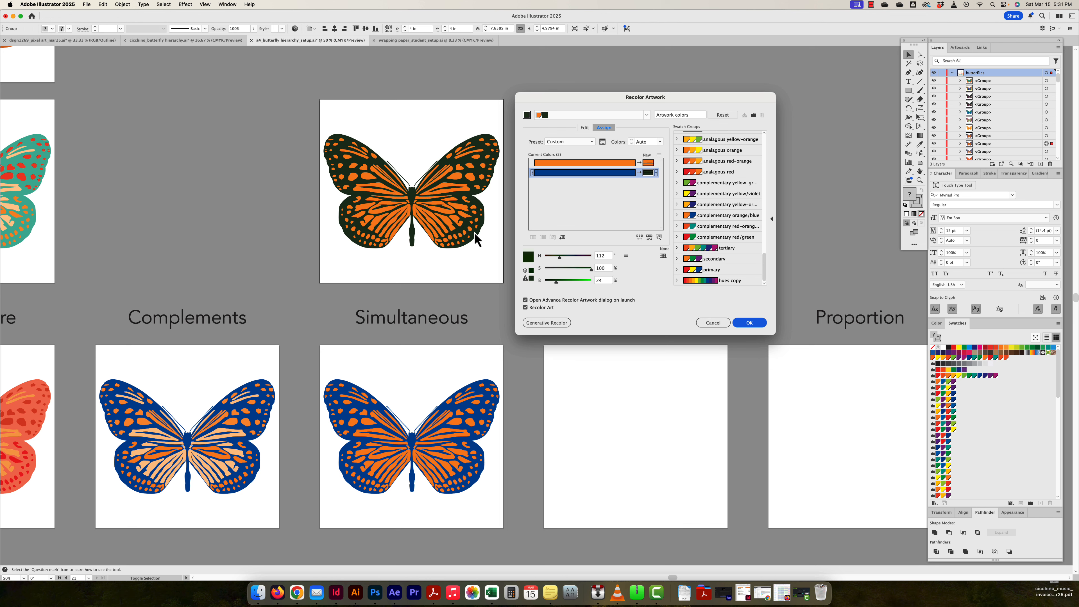
click(749, 322)
key(super+minus)
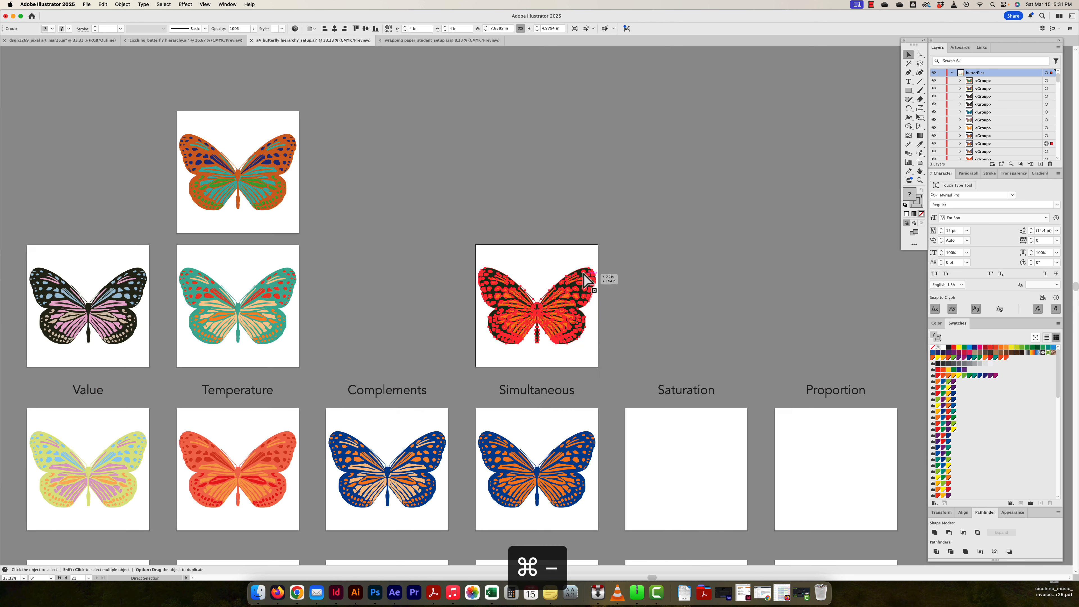
drag(609, 277, 590, 248)
click(603, 262)
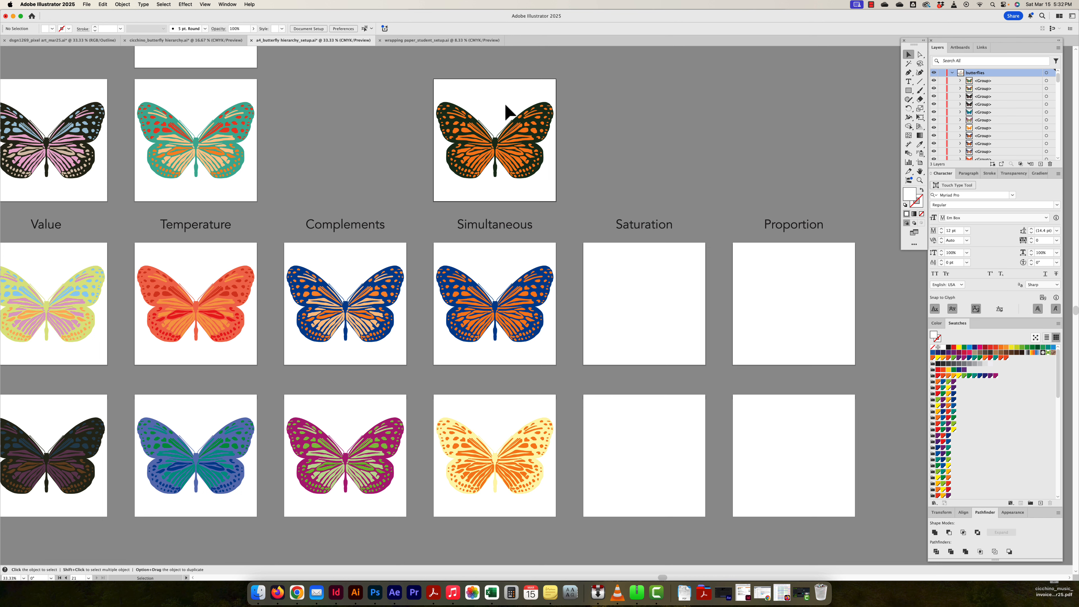
scroll(506, 108, up, 5)
scroll(497, 284, down, 5)
scroll(498, 283, right, 2)
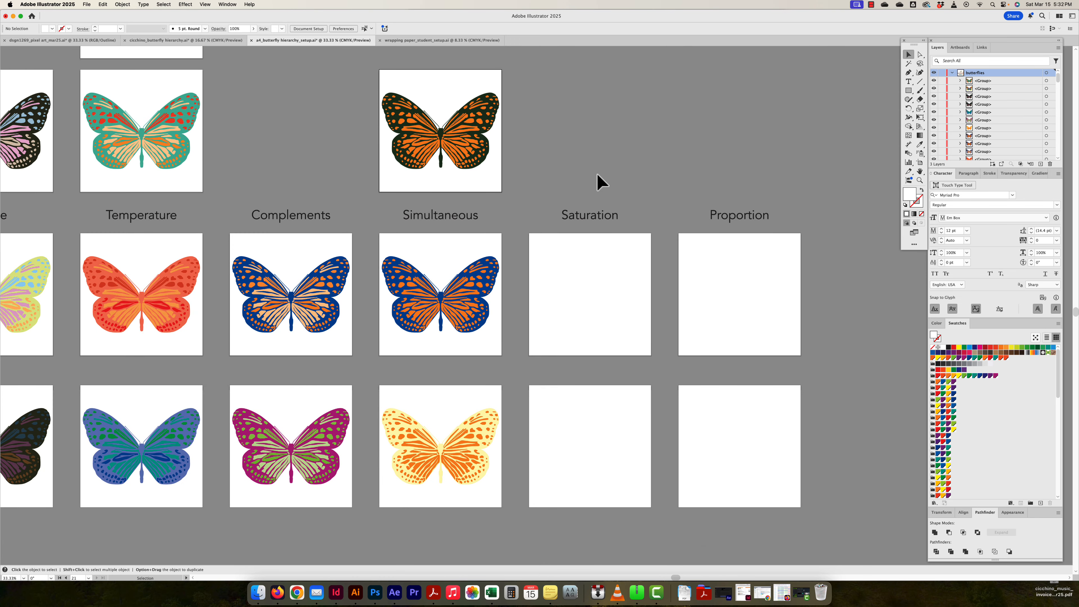
click(548, 433)
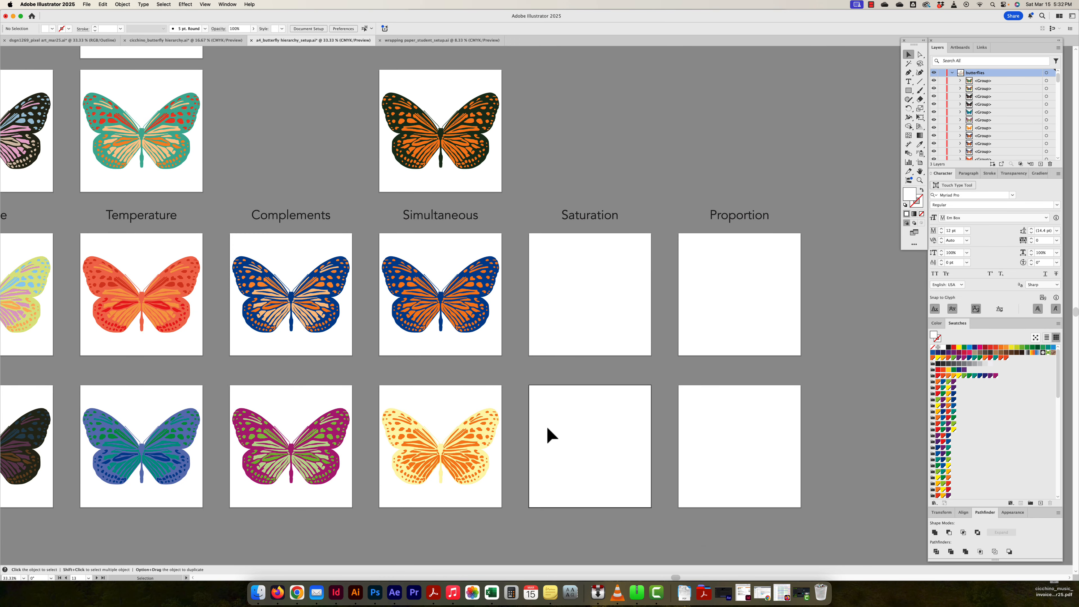
drag(519, 250, 380, 350)
drag(420, 313, 447, 313)
key(super+z)
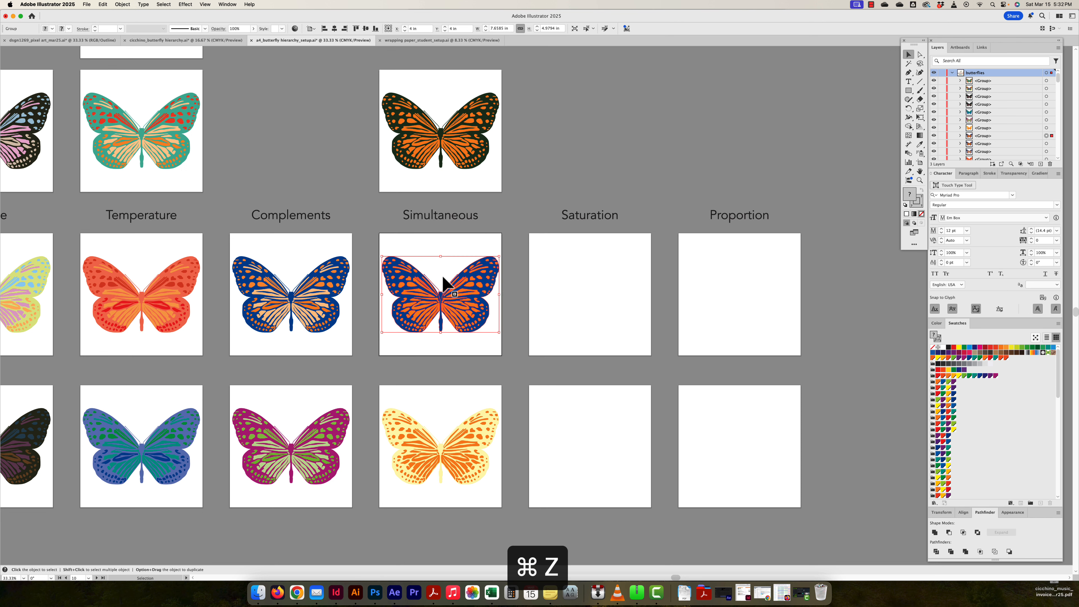
Step: Copy the upper Complements butterfly onto the upper Saturation artboard, centered on the artboard
drag(352, 249, 239, 345)
drag(271, 311, 568, 325)
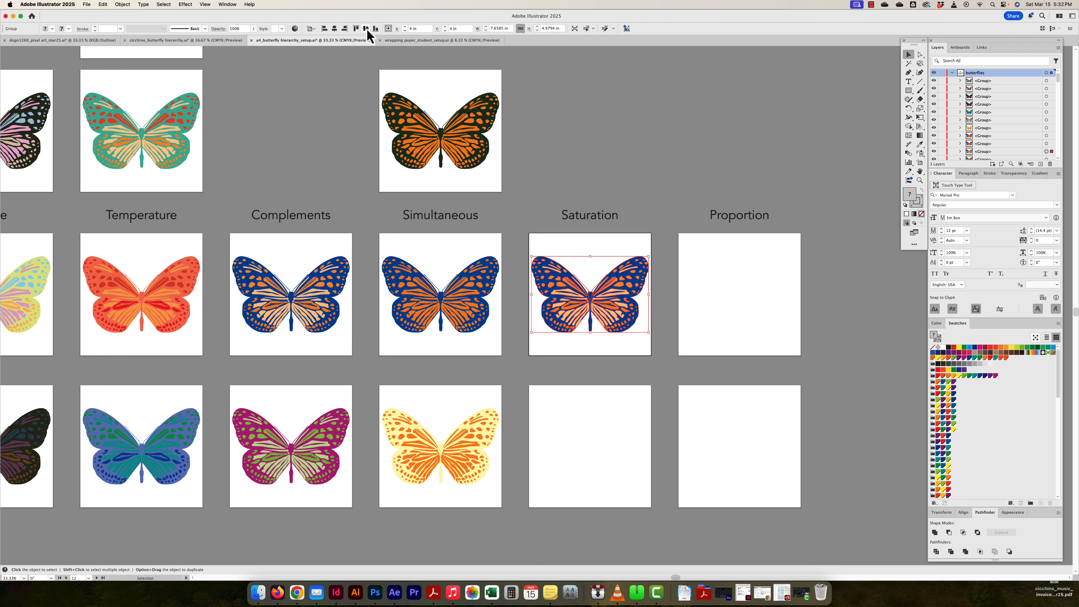
click(590, 351)
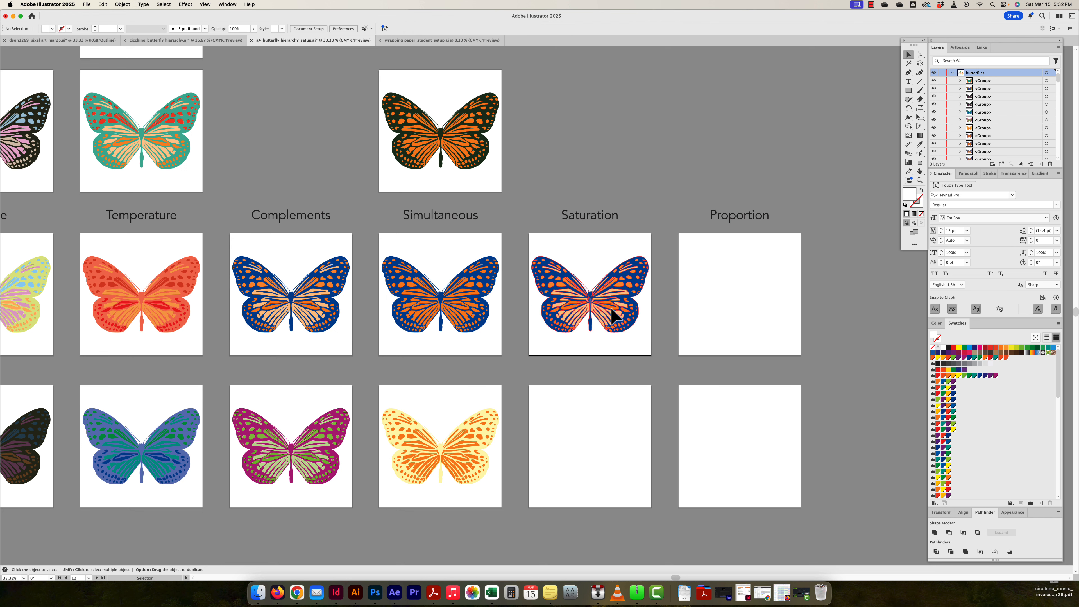
click(616, 317)
Step: Review the finished Hue, Value, Temperature and Complements studies, comparing them with the butterfly under the Saturation label
scroll(553, 282, right, 5)
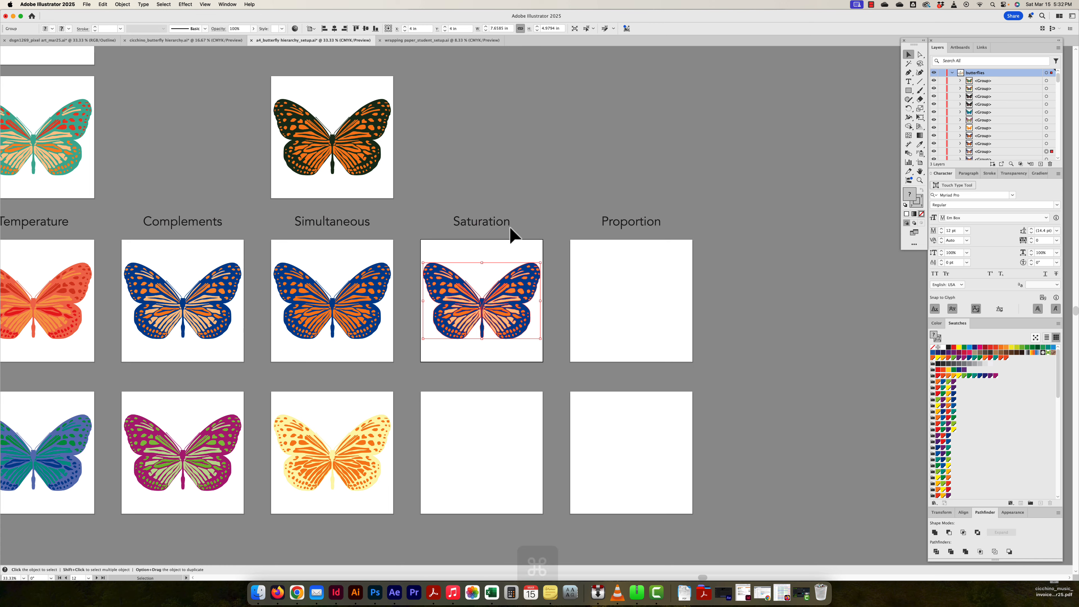
key(cmd+=)
scroll(426, 274, left, 10)
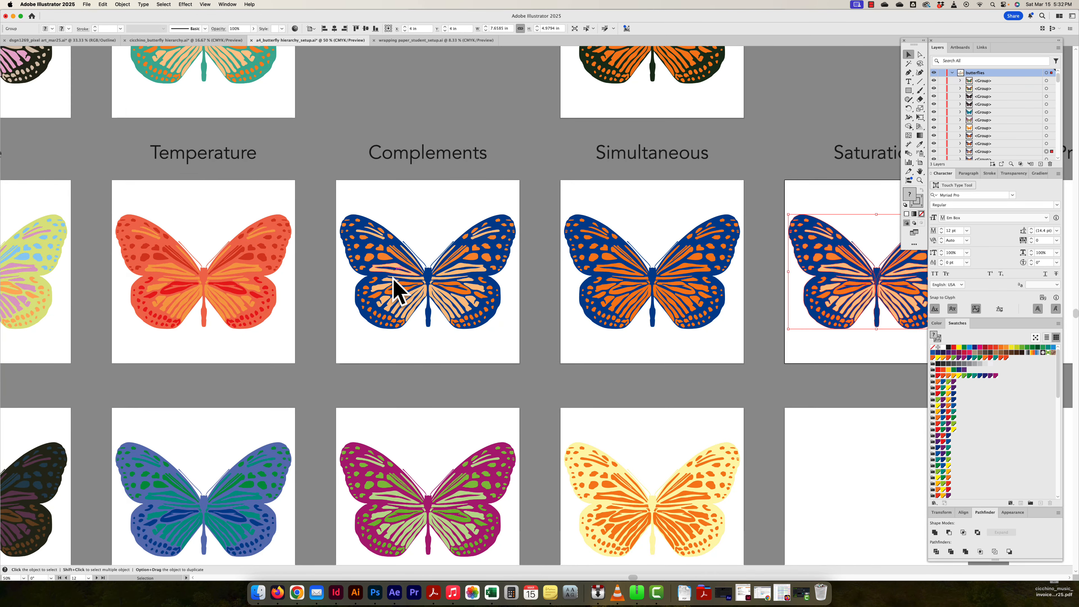
scroll(395, 289, left, 10)
scroll(337, 294, up, 3)
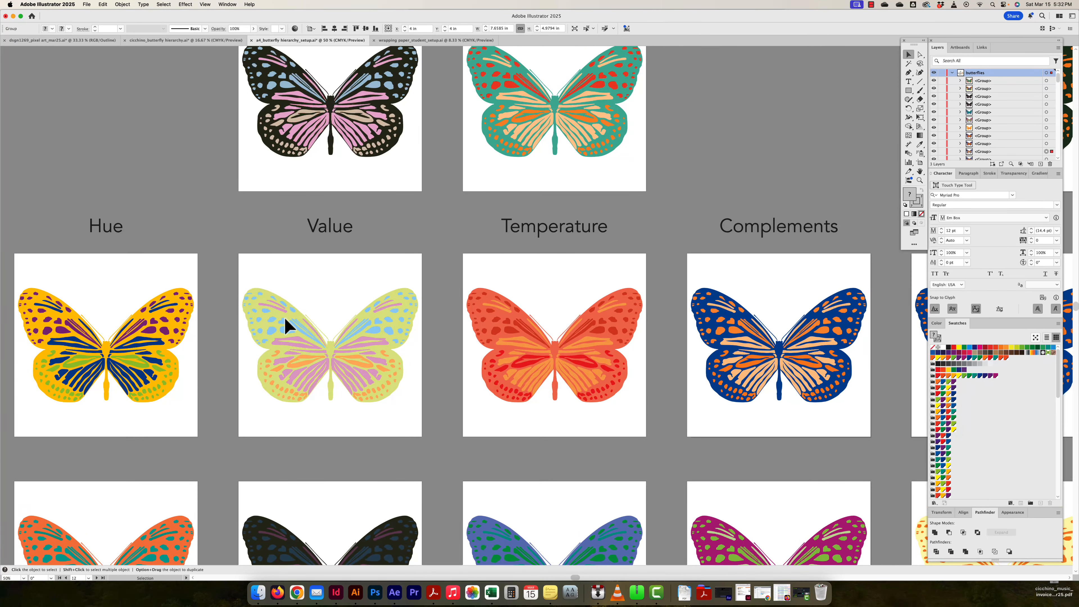
drag(336, 203, 337, 285)
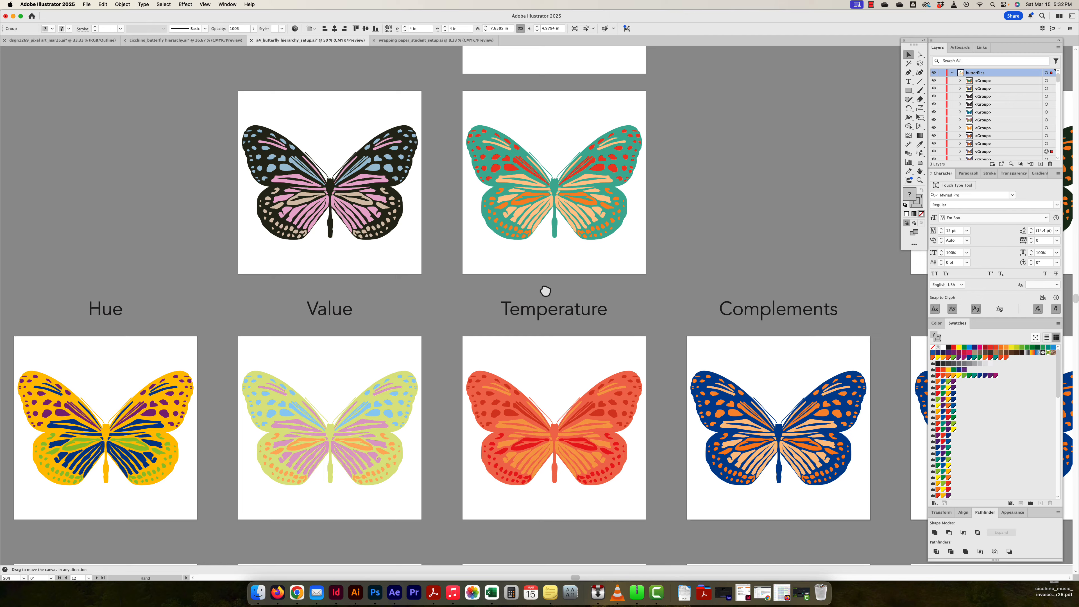
drag(656, 276, 408, 230)
scroll(409, 230, right, 12)
scroll(408, 230, down, 3)
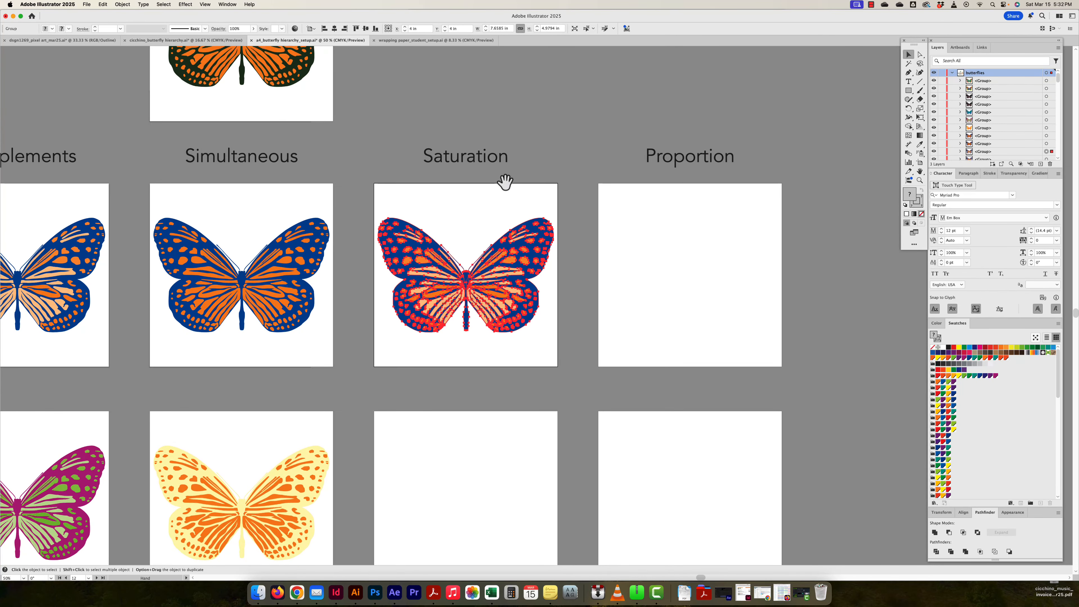
scroll(505, 186, left, 2)
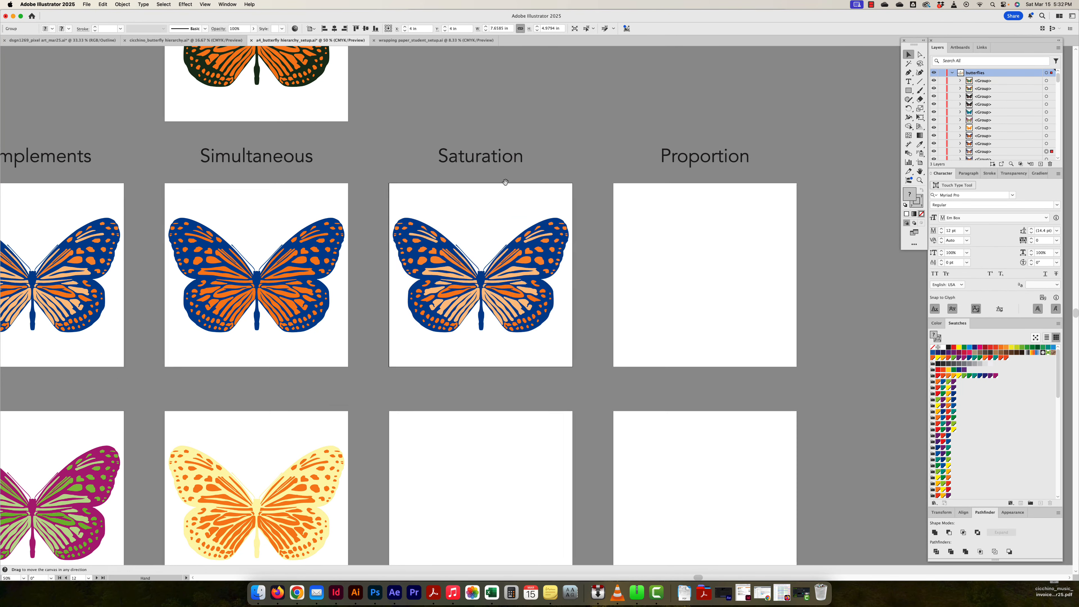
scroll(494, 205, down, 3)
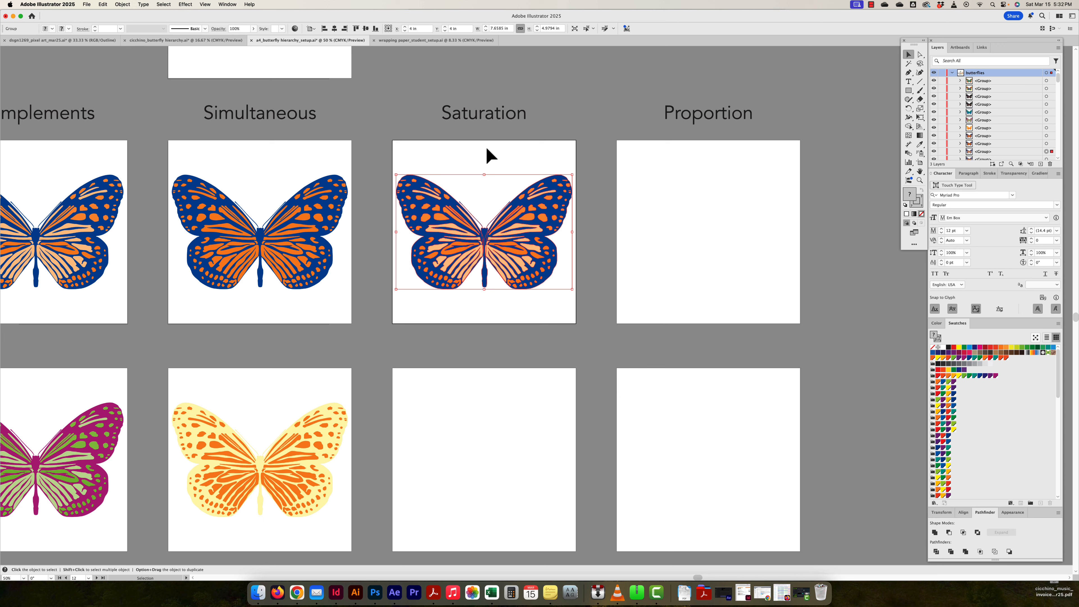
Step: In Recolor Artwork, separate the upper Saturation butterfly's merged orange tones into individual rows and give each new row its own new color
key(alt+shift+super+l)
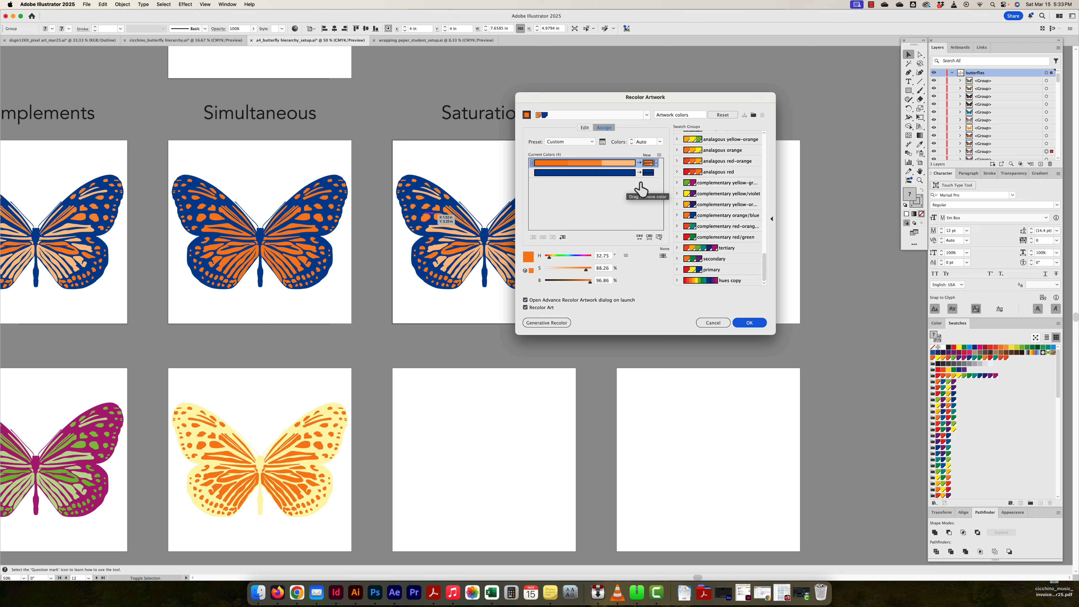
click(565, 164)
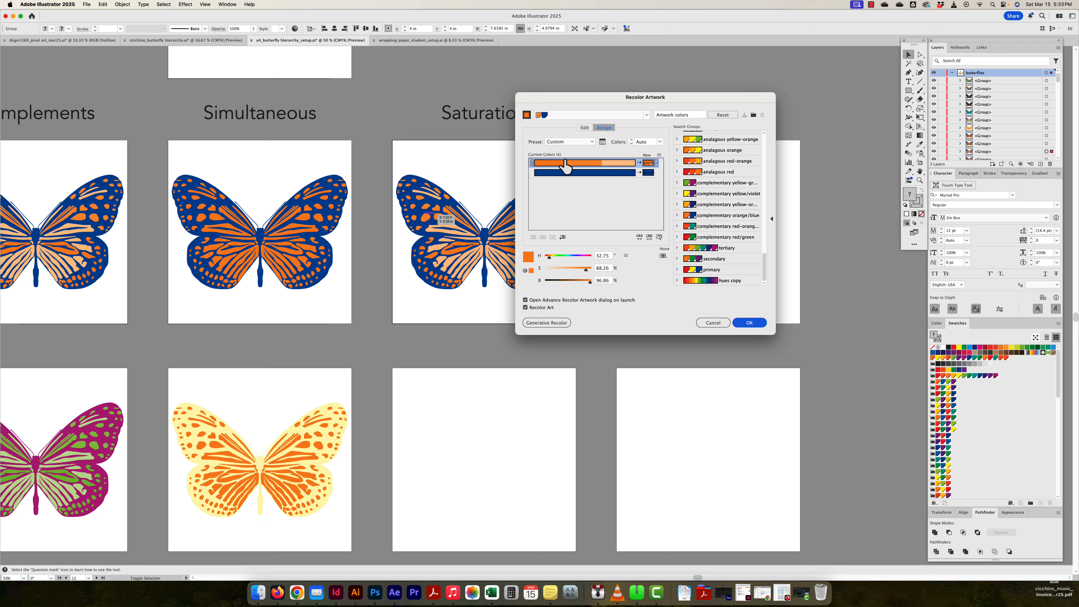
click(564, 237)
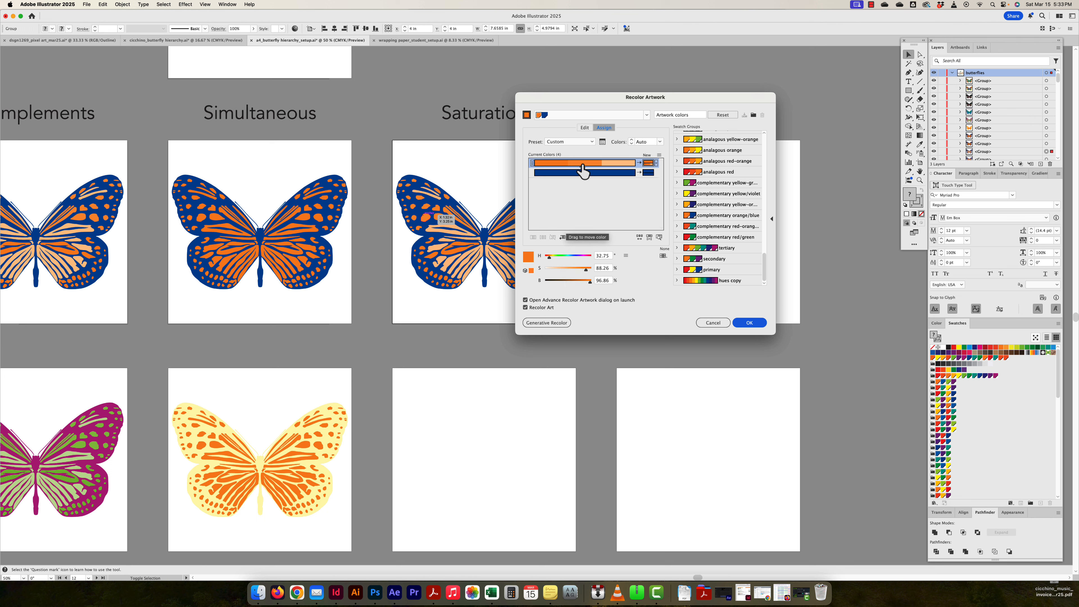
right_click(594, 172)
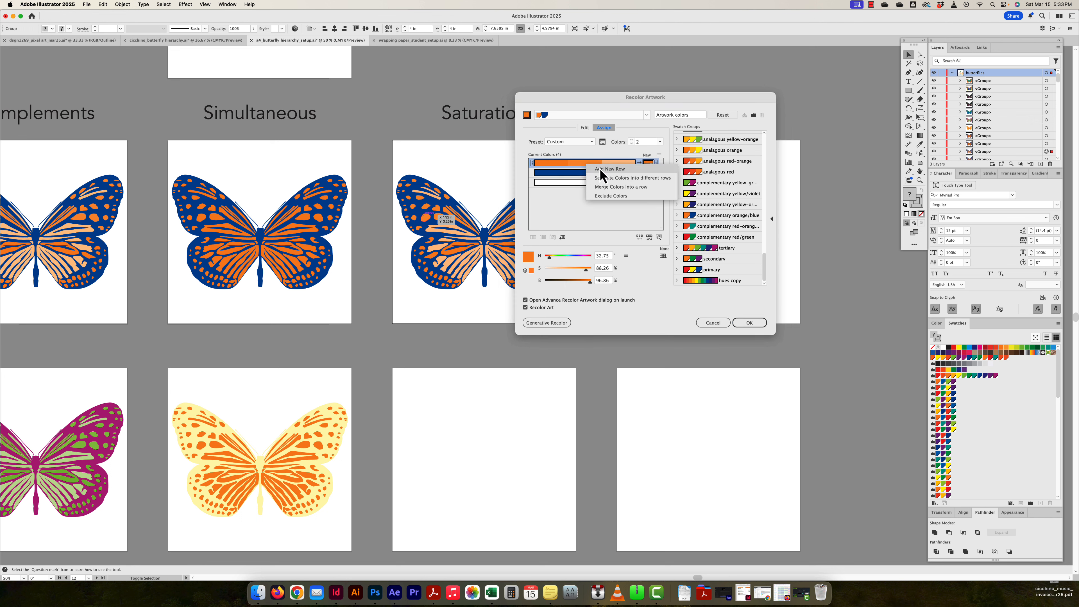
click(600, 195)
drag(585, 163, 576, 197)
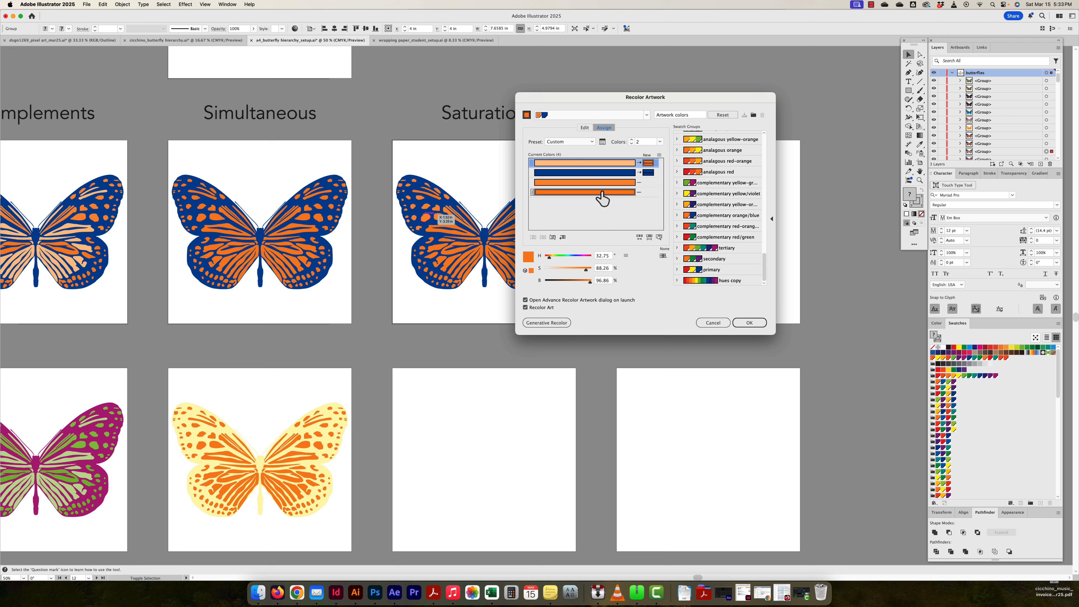
click(647, 182)
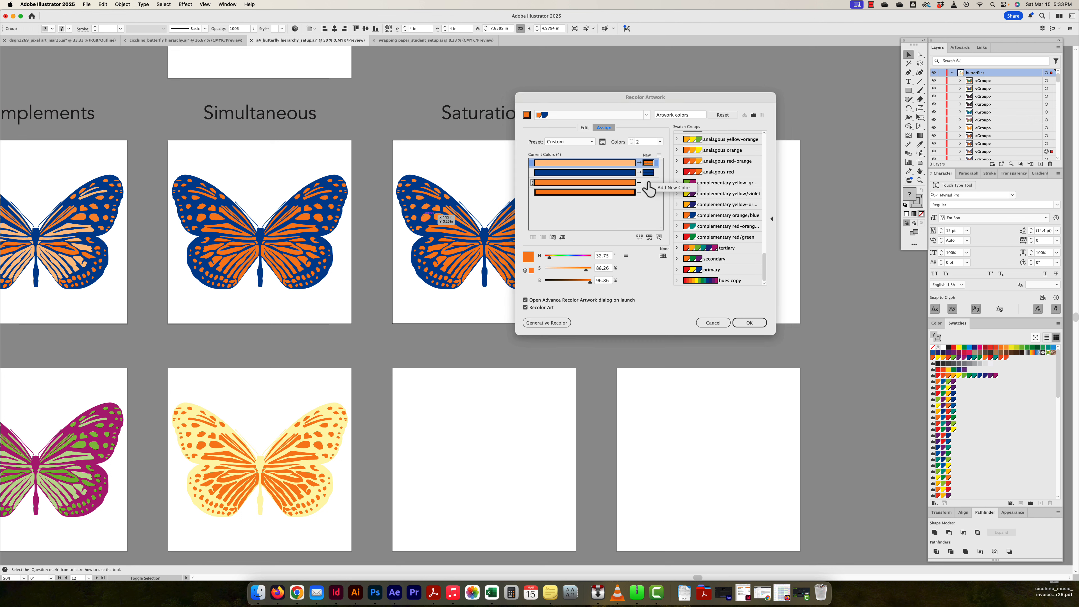
click(649, 192)
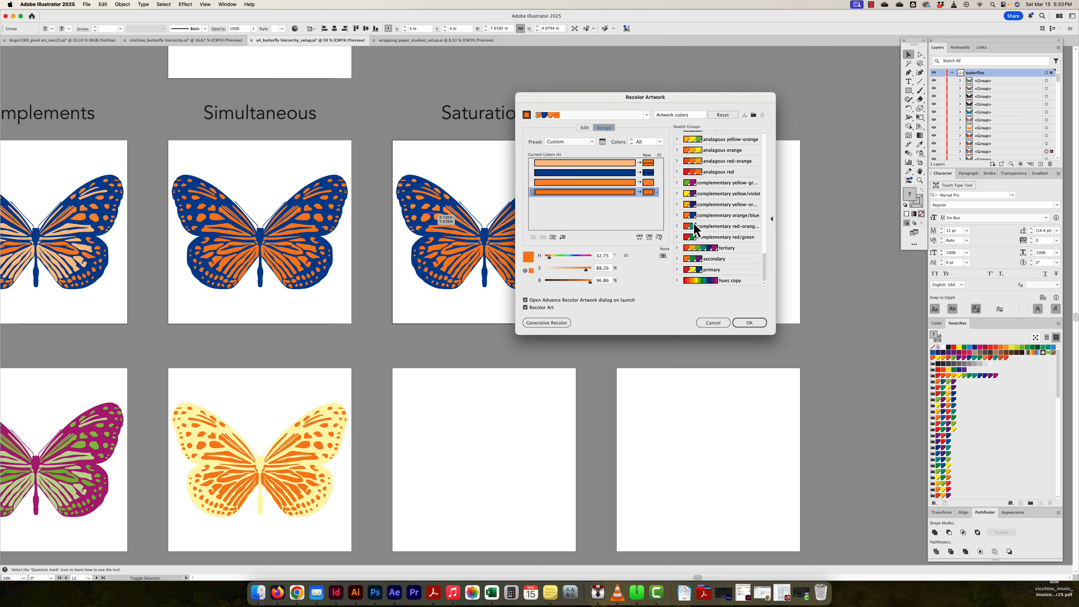
Step: Recolor the upper Saturation butterfly with the "tetradic 1 yellow-green" swatch group and apply it
scroll(699, 207, up, 10)
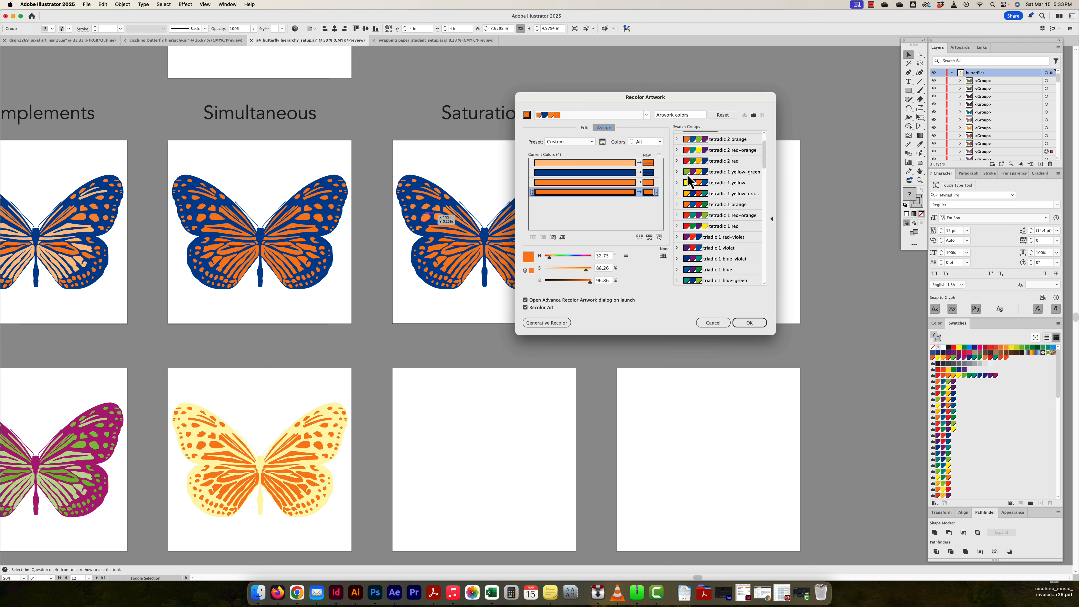
click(689, 172)
drag(580, 104, 682, 86)
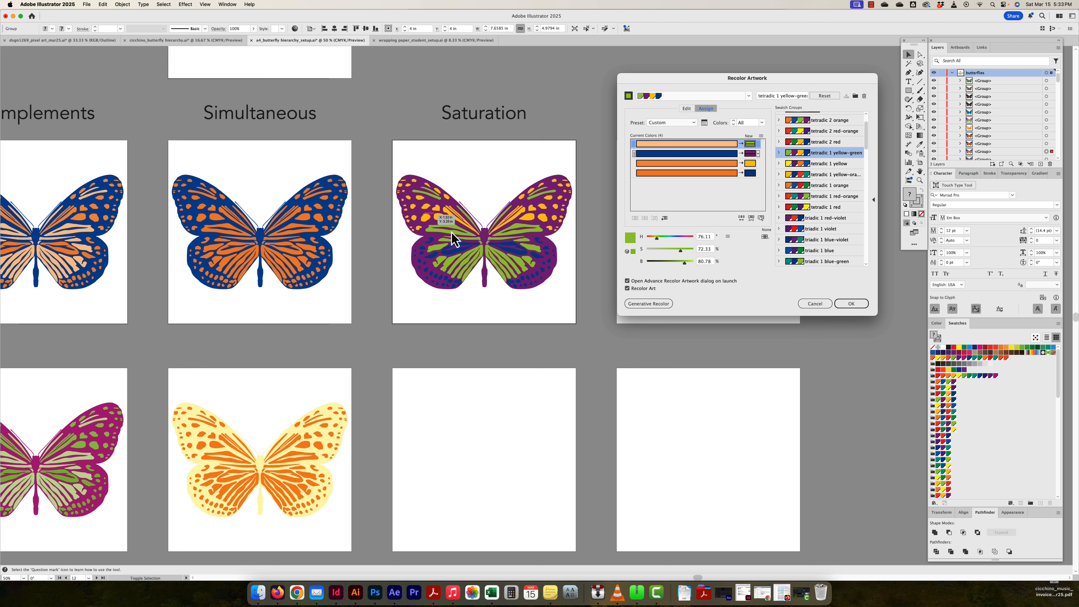
click(851, 303)
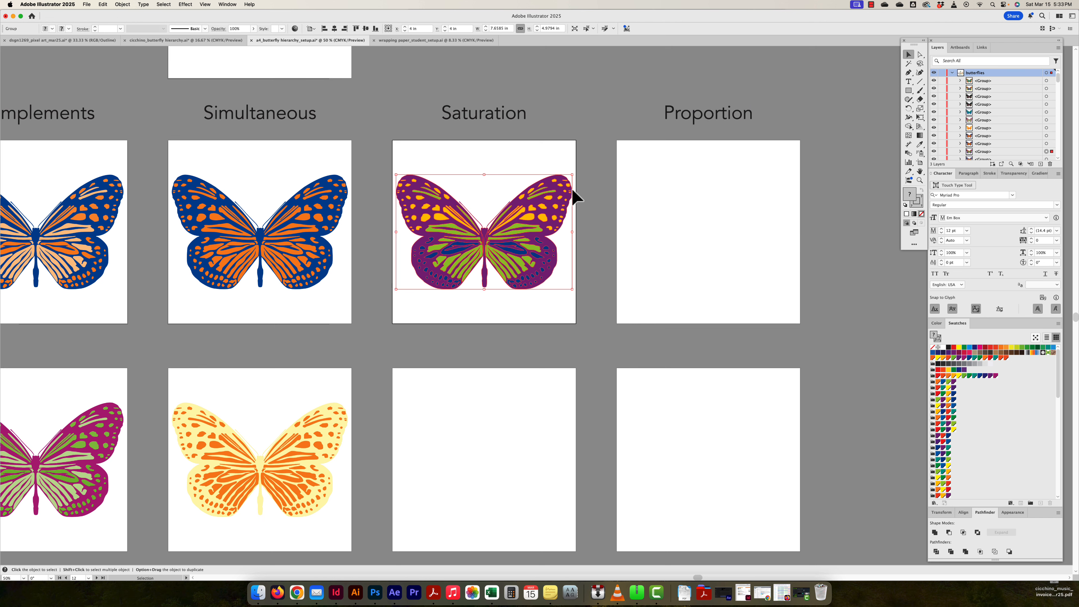
Step: Copy the recolored upper Saturation butterfly onto the empty artboard below it and center it there
drag(484, 347, 452, 244)
drag(495, 154, 495, 373)
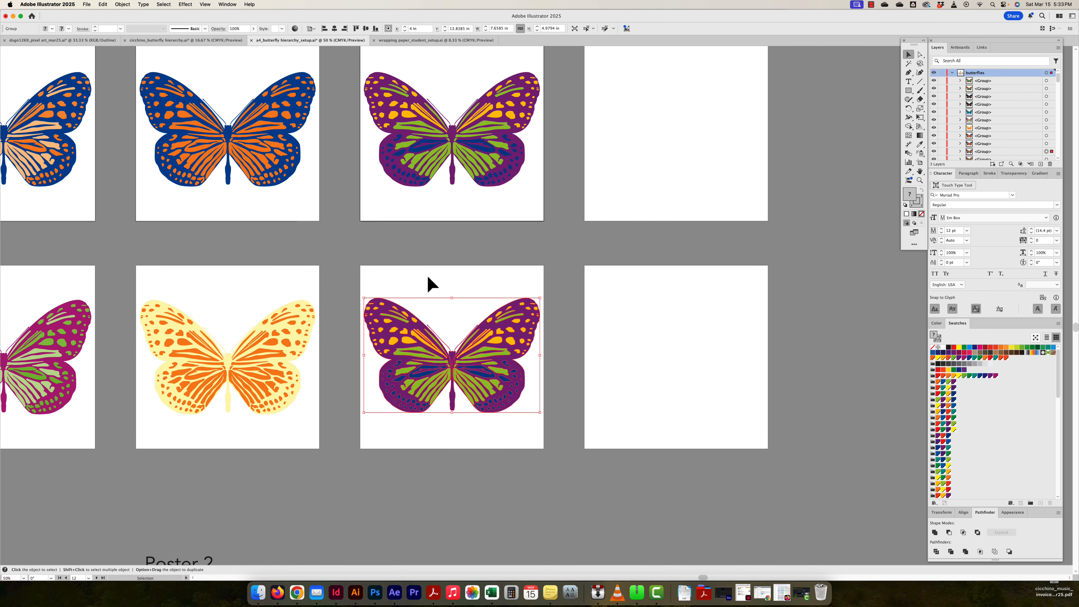
click(366, 29)
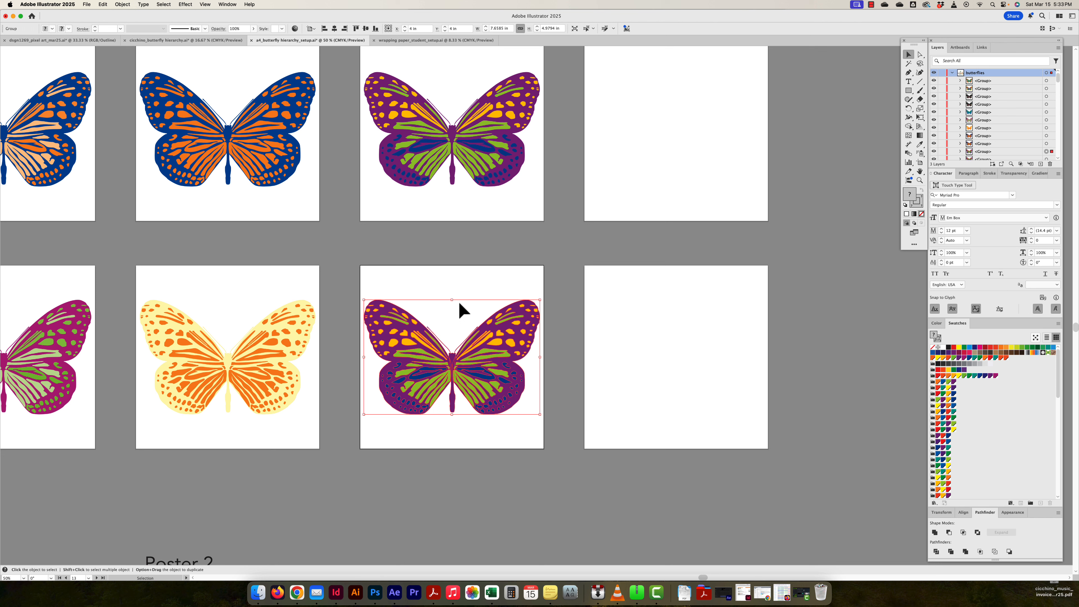
Step: In Recolor Artwork, set the lower Saturation butterfly's yellow and blue to 18% saturation at 100% brightness and its green to a pale tint
key(alt+shift+super+l)
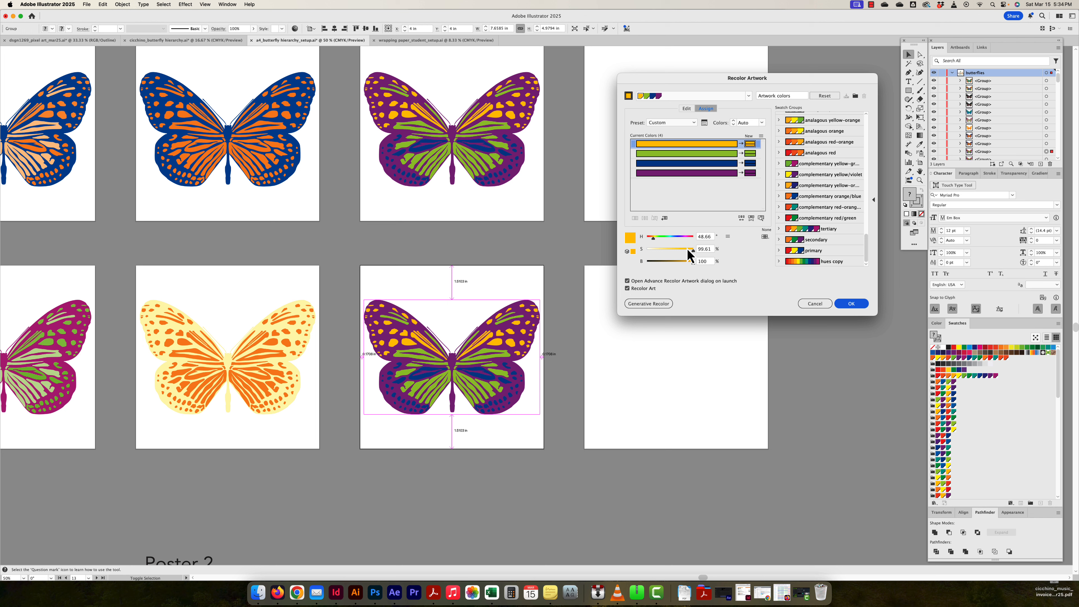
drag(693, 251, 655, 253)
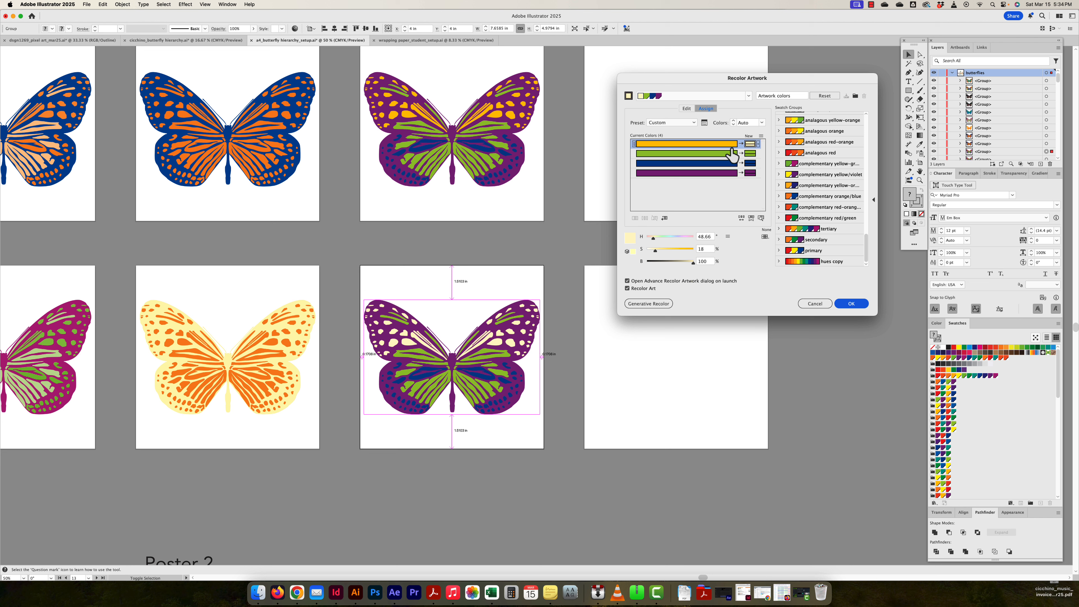
click(750, 154)
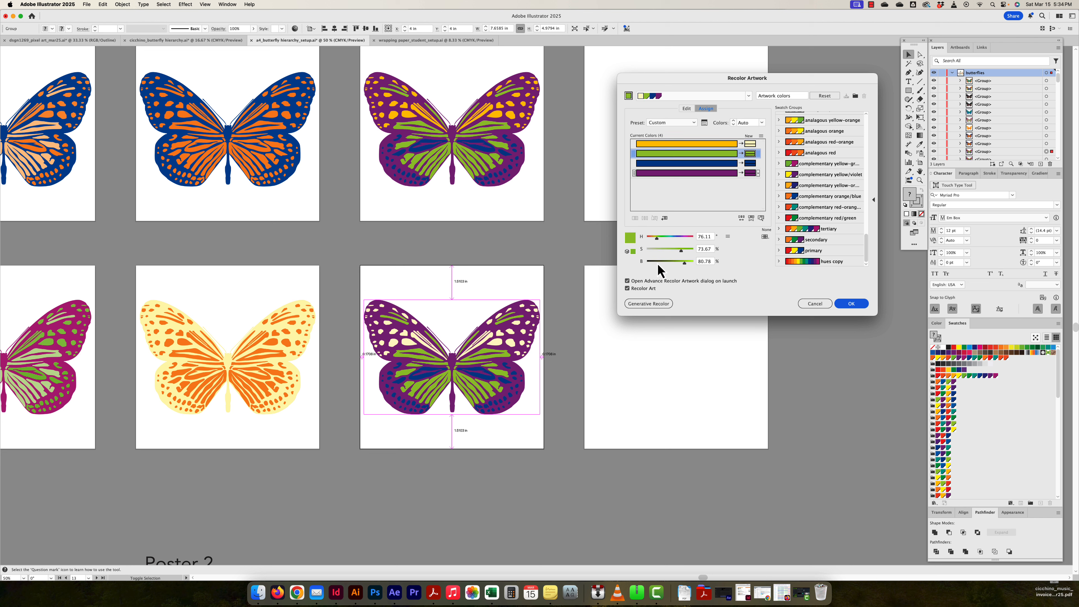
drag(681, 251, 654, 251)
click(750, 164)
drag(676, 262, 697, 263)
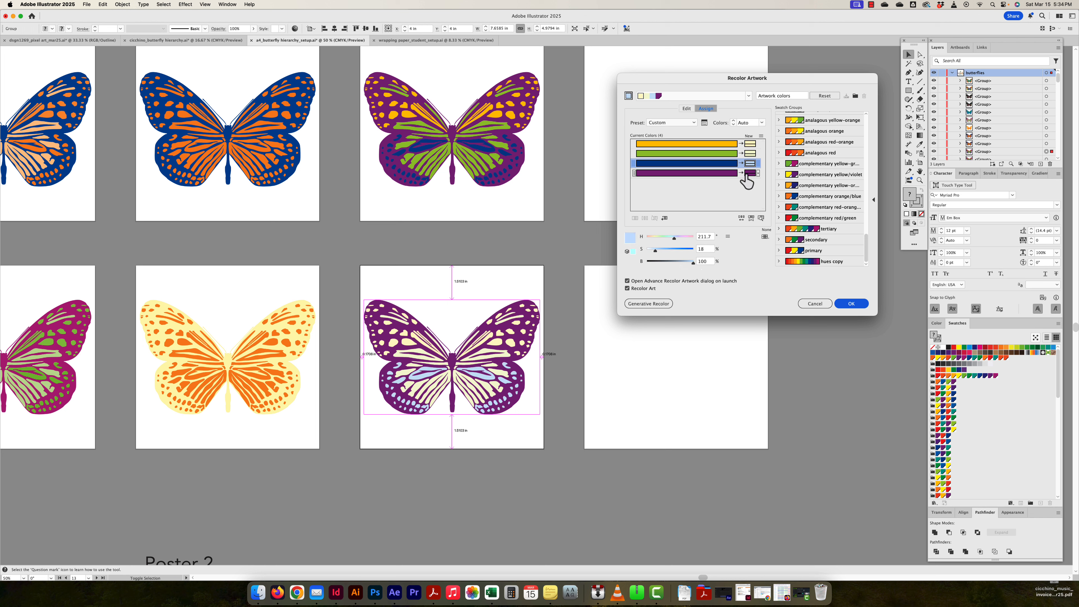
Step: Change the lower Saturation butterfly's purple to a very pale pink at 100% brightness, then apply the recoloring and deselect
click(750, 173)
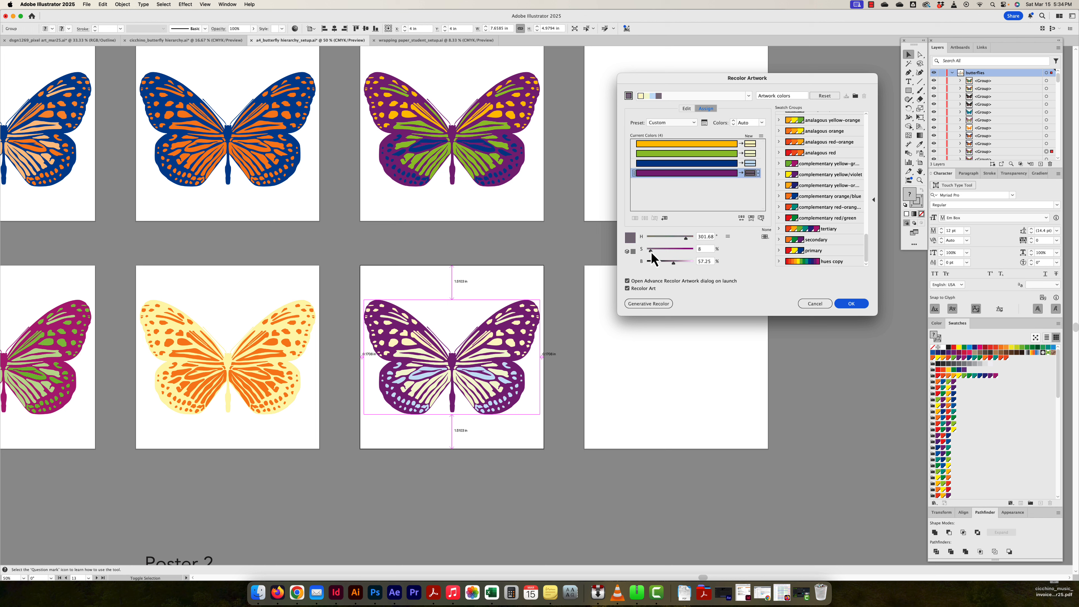
drag(651, 252, 696, 263)
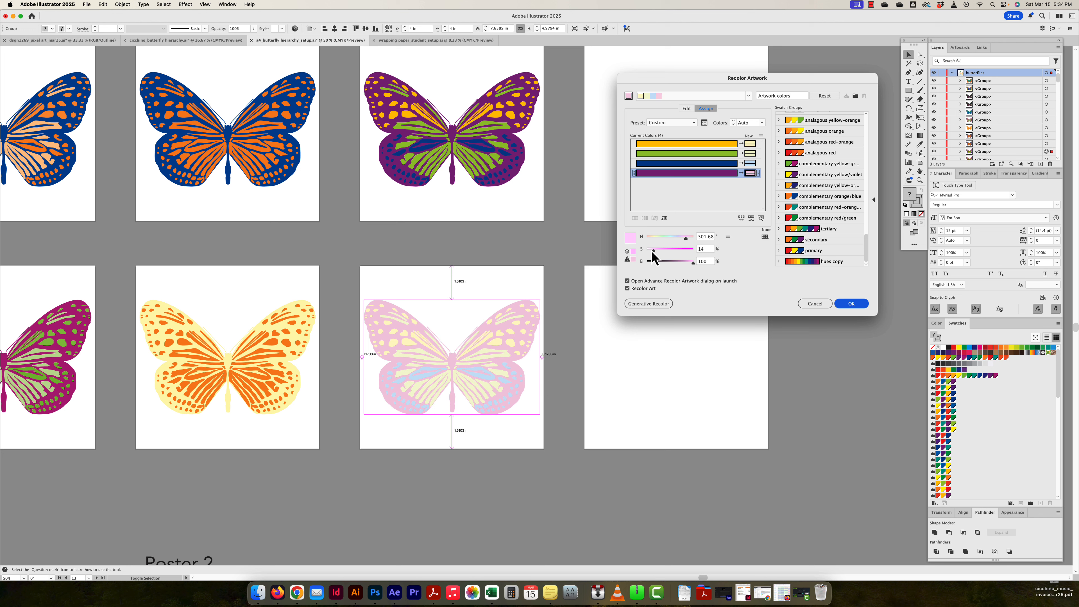
drag(652, 251, 653, 252)
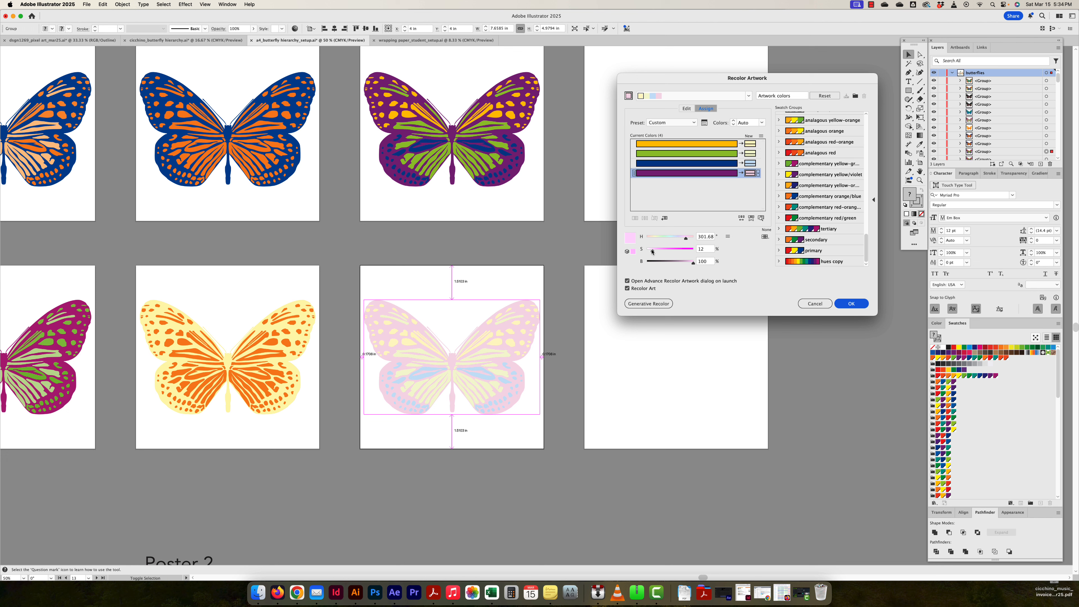
mouse_move(652, 251)
mouse_down()
mouse_move(666, 257)
mouse_move(654, 256)
mouse_up()
click(851, 304)
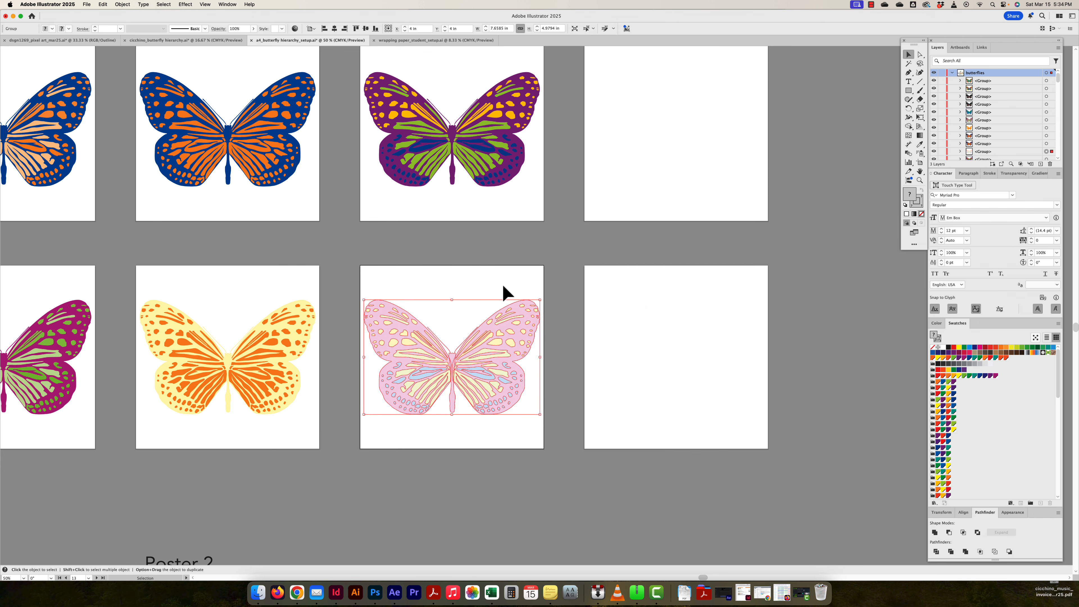
click(506, 289)
Step: Duplicate the lower Saturation artboard with its pale butterfly into the space above the Saturation label and select the duplicated butterfly
key(super+minus)
key(super+minus)
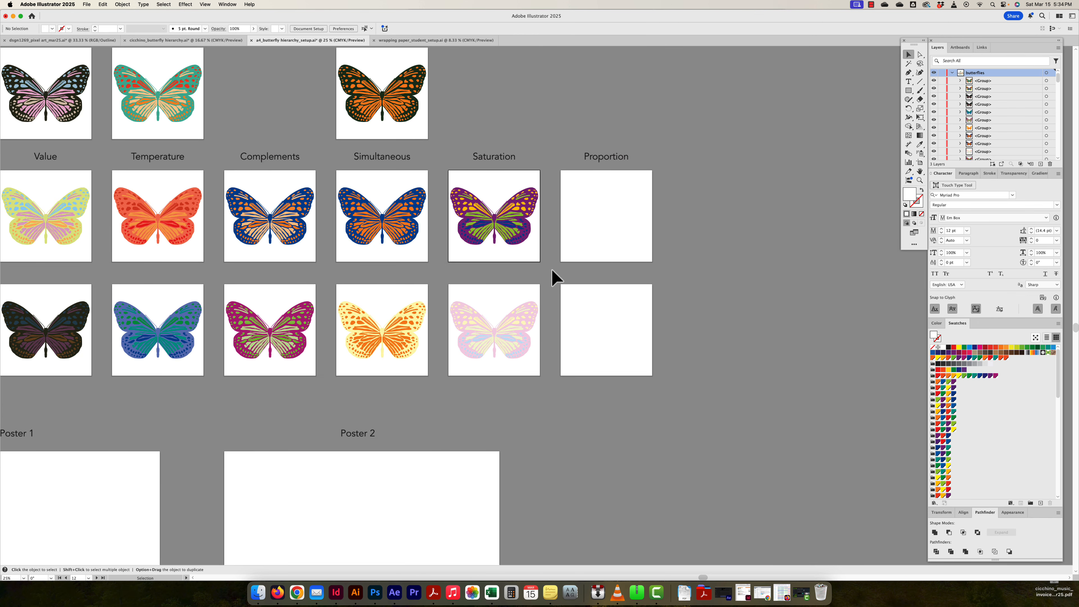
drag(568, 248, 562, 349)
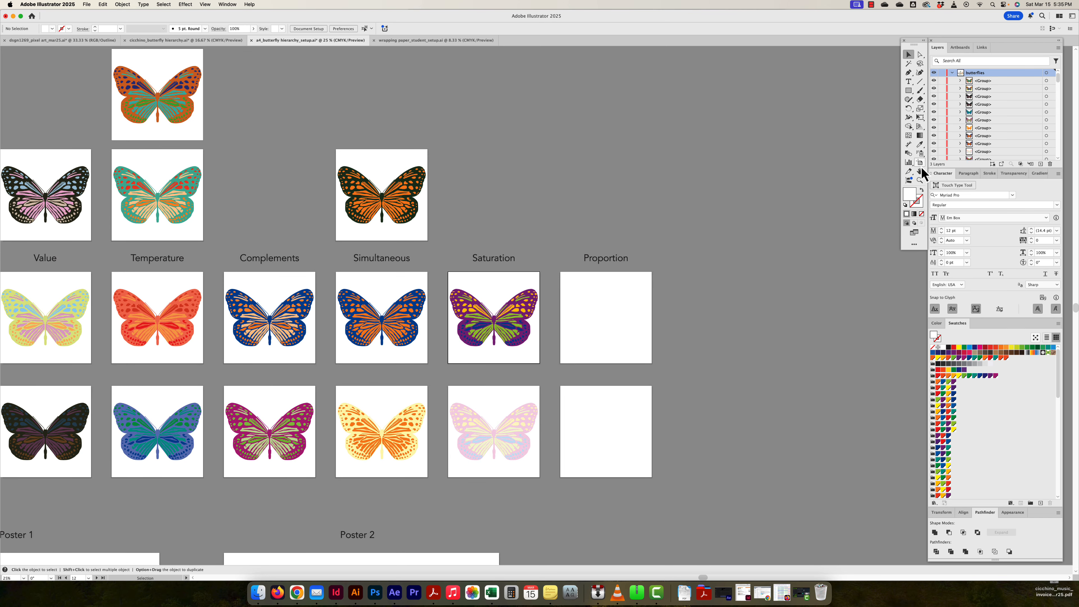
click(919, 163)
drag(484, 449, 493, 213)
click(908, 55)
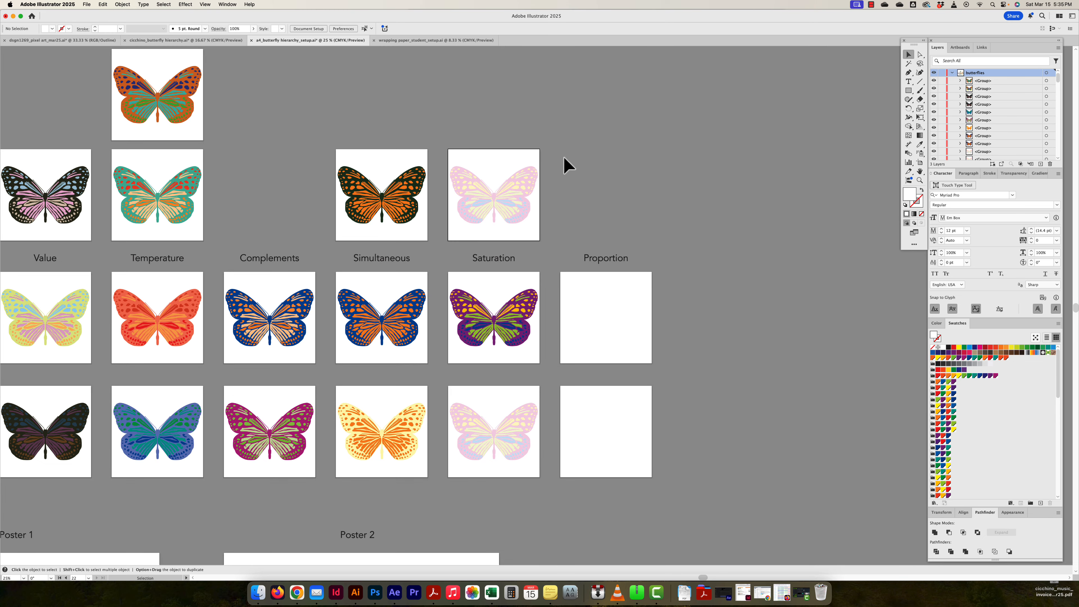
drag(564, 156, 445, 235)
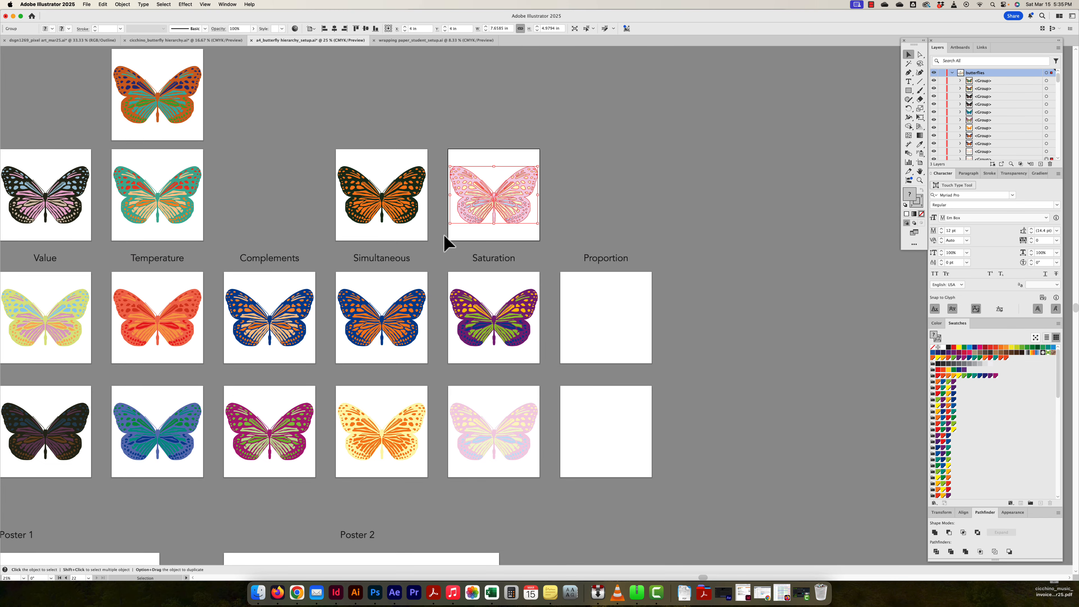
Step: Recolor the duplicated pale Saturation butterfly, setting its yellow to 13% saturation and 51% brightness and its pale green to 49% brightness
key(alt+shift+super+l)
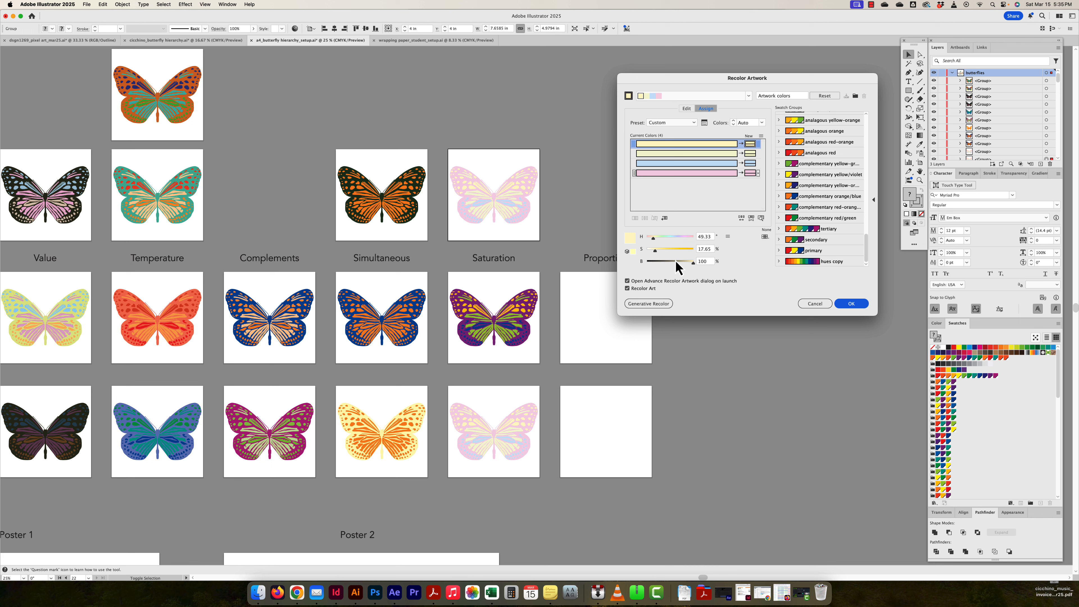
drag(692, 265, 653, 253)
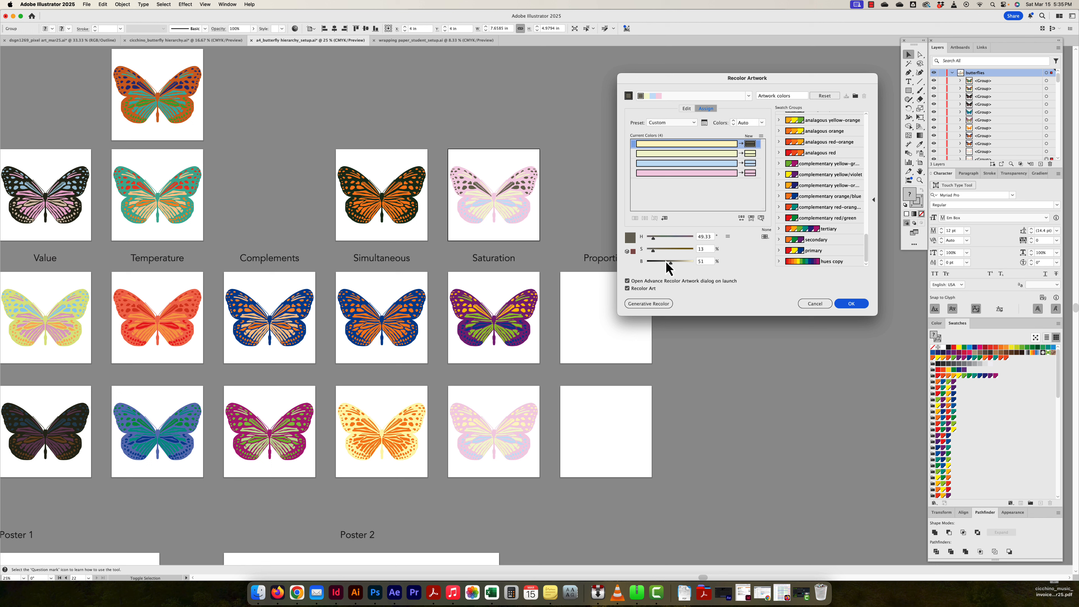
click(750, 153)
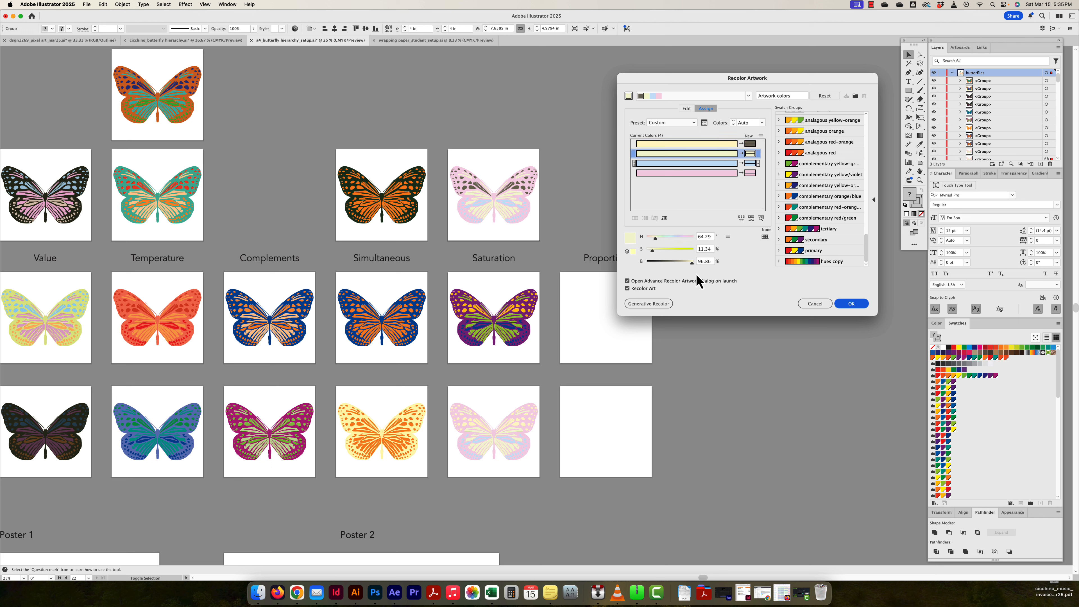
drag(692, 265, 669, 265)
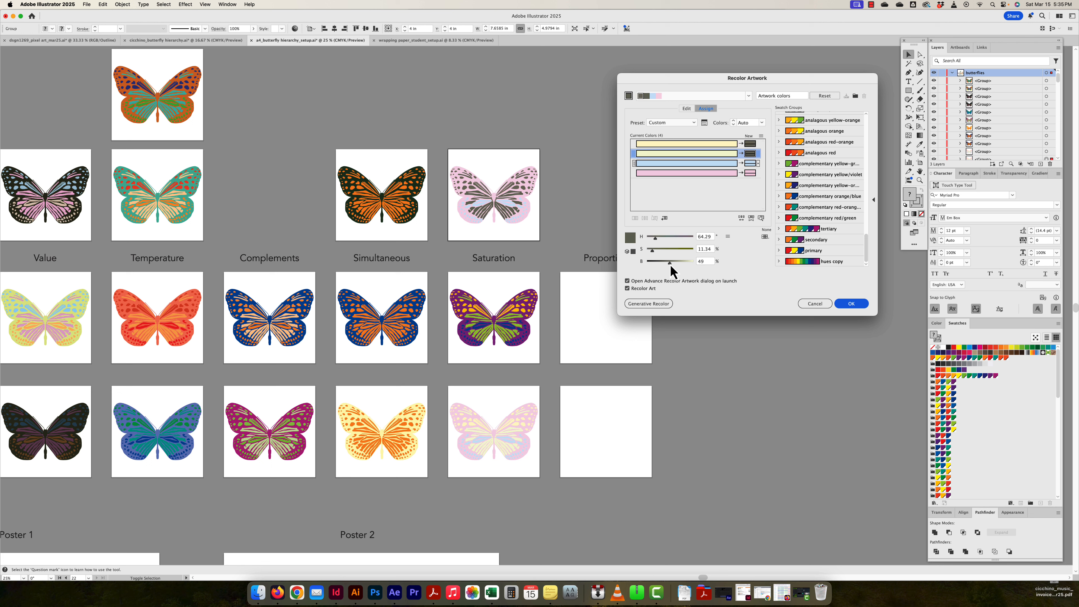
Step: Set the same butterfly's blue to 15% saturation and 47% brightness and its pink to 50% brightness, then apply the recoloring
click(750, 163)
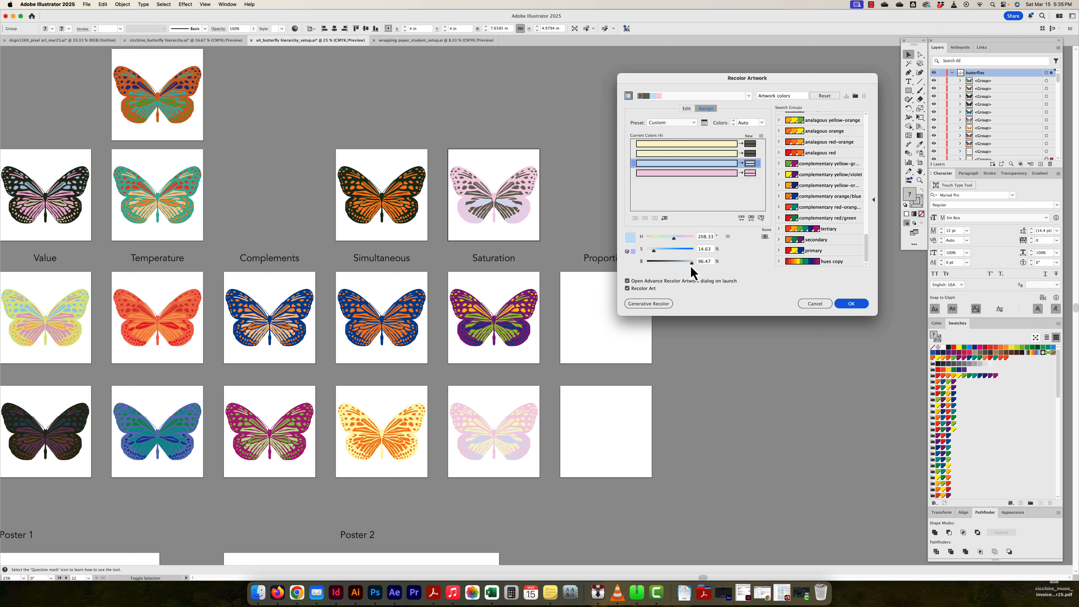
drag(692, 271, 669, 271)
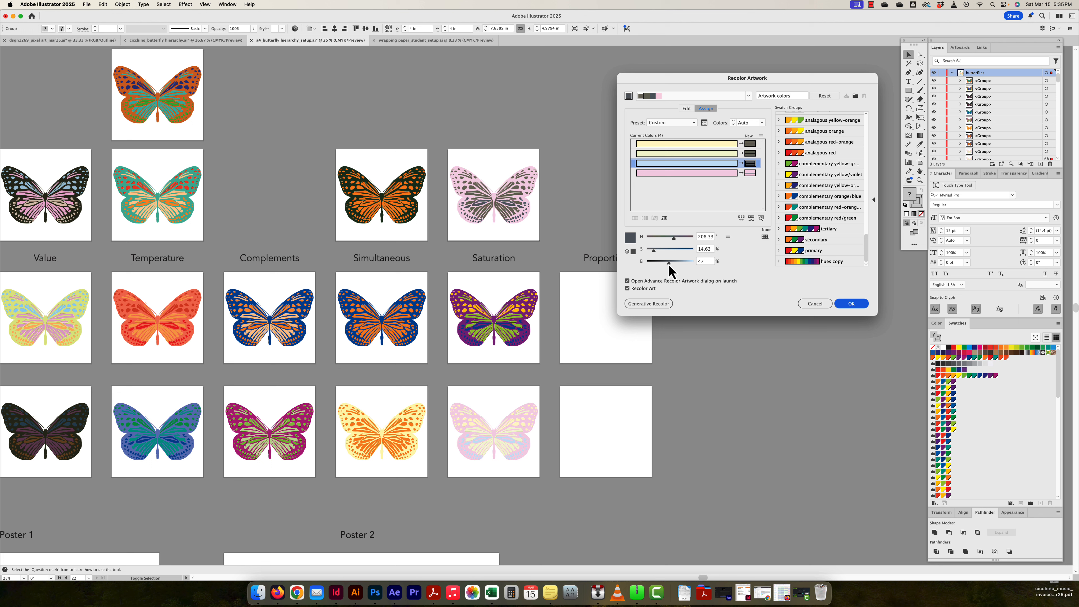
click(750, 173)
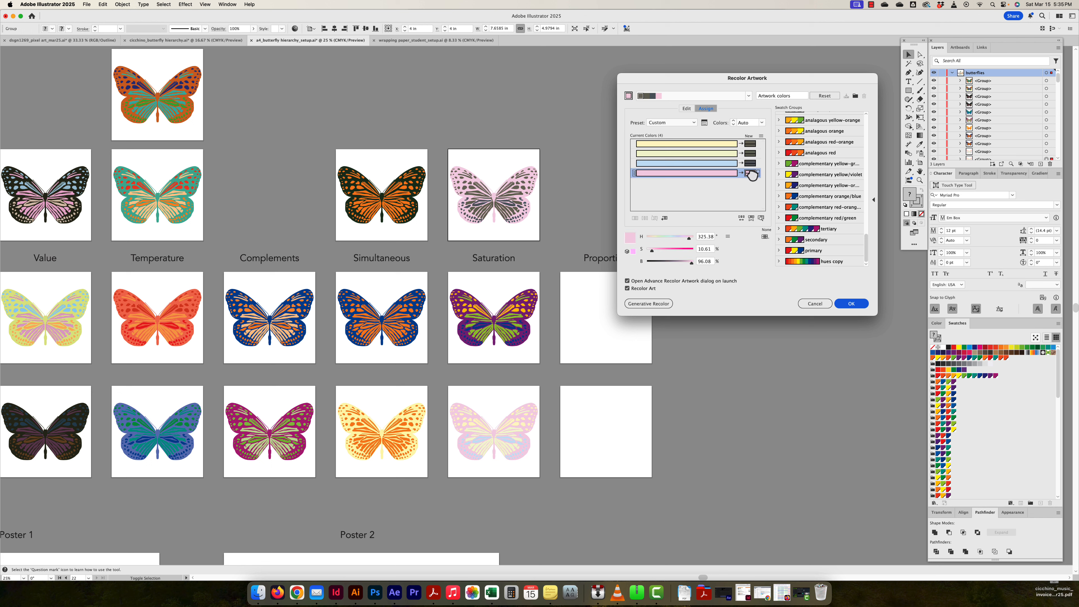
drag(692, 262, 671, 265)
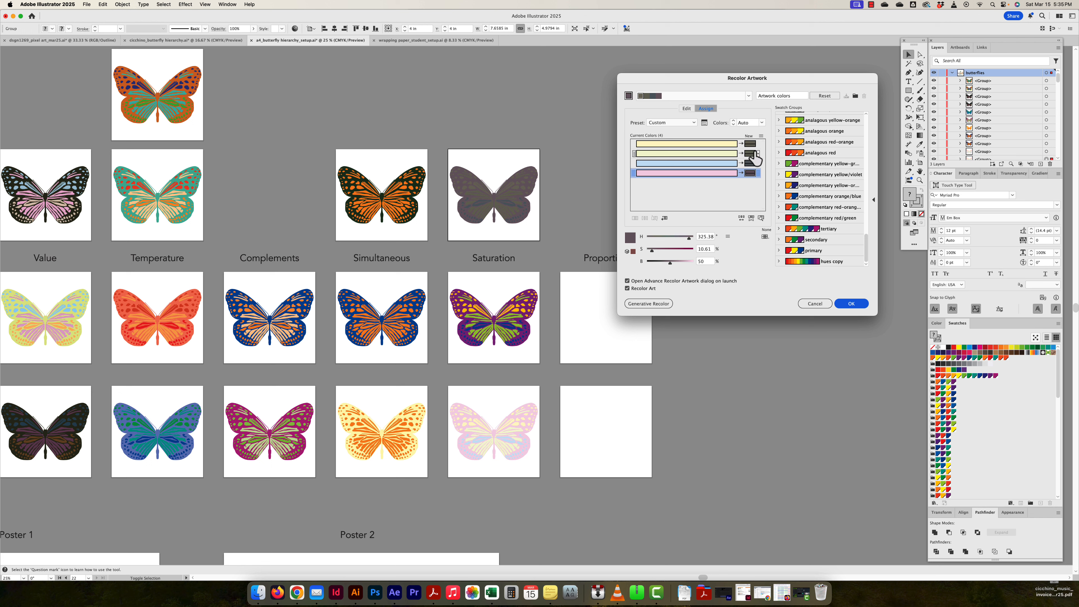
click(751, 163)
drag(656, 250, 652, 254)
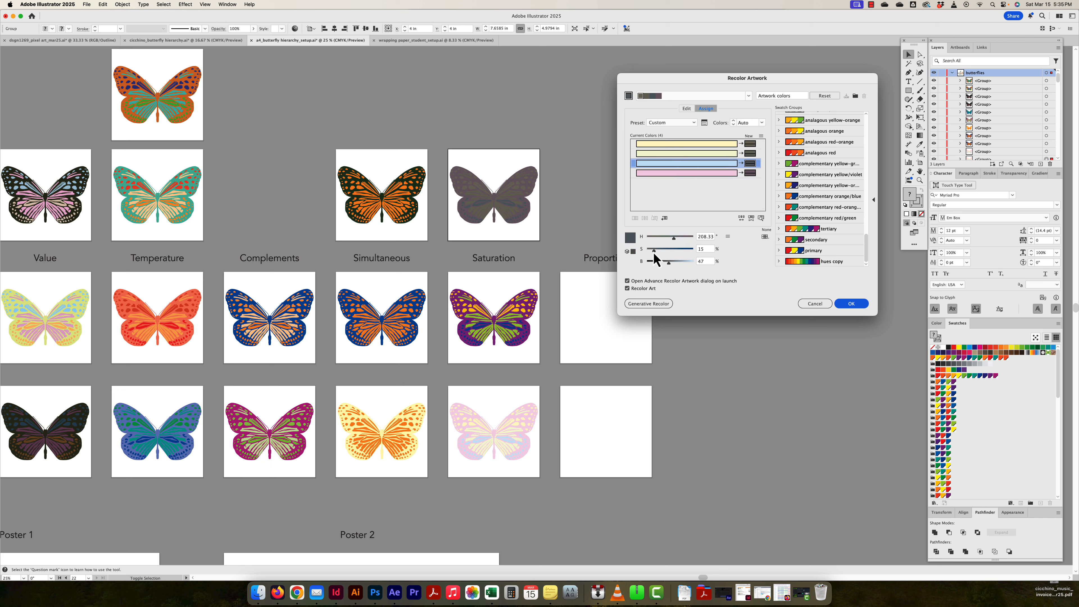
click(750, 153)
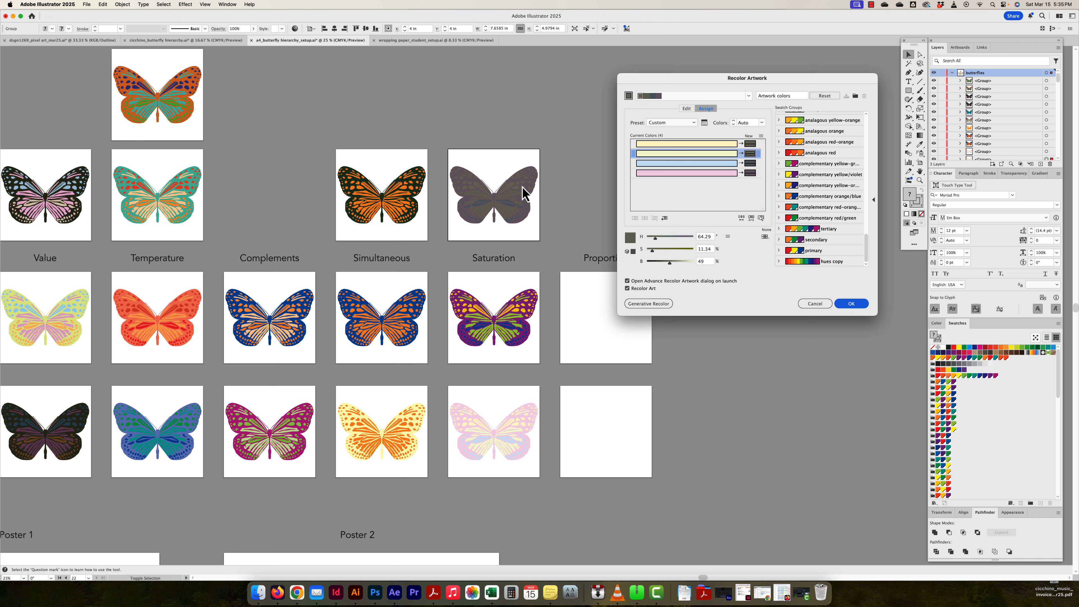
click(851, 304)
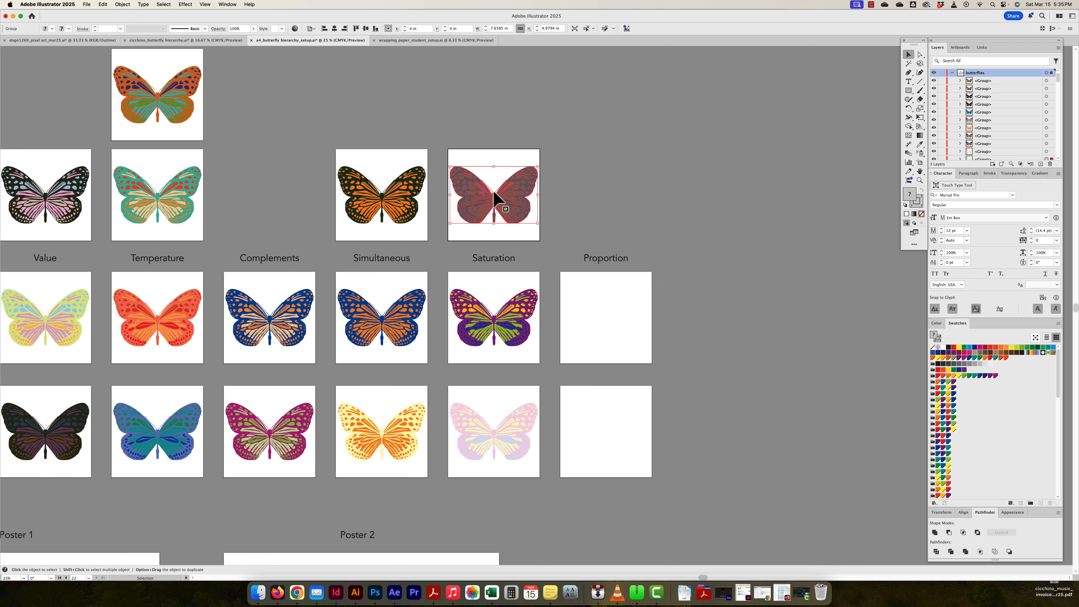
Step: Duplicate the muted Saturation artboard with its butterfly into the space directly above it and select the duplicated butterfly
click(920, 164)
drag(581, 194, 580, 317)
drag(492, 318, 492, 217)
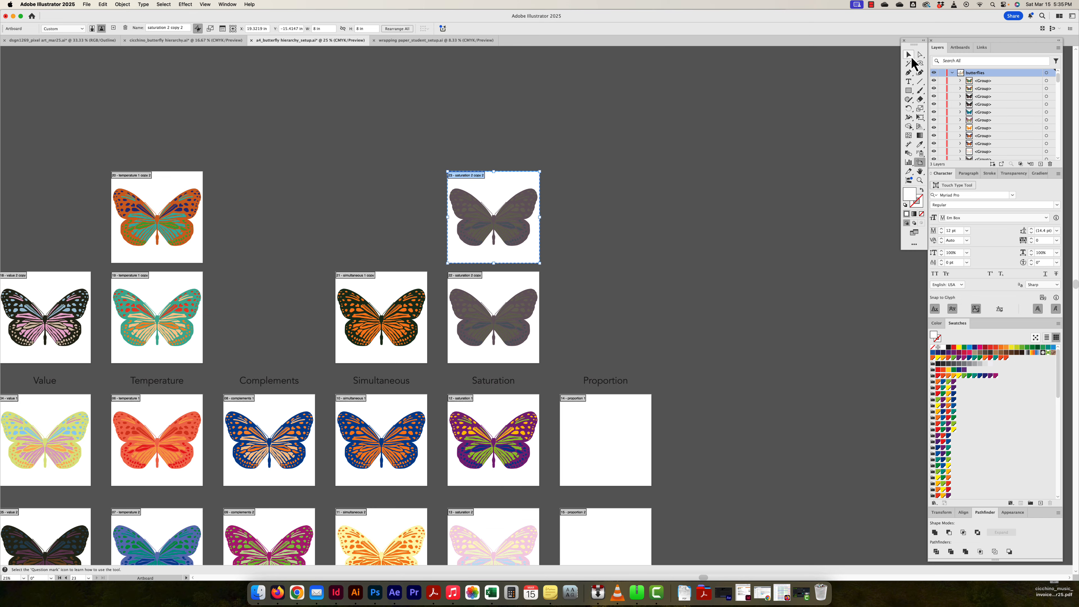
click(908, 54)
drag(565, 167, 447, 258)
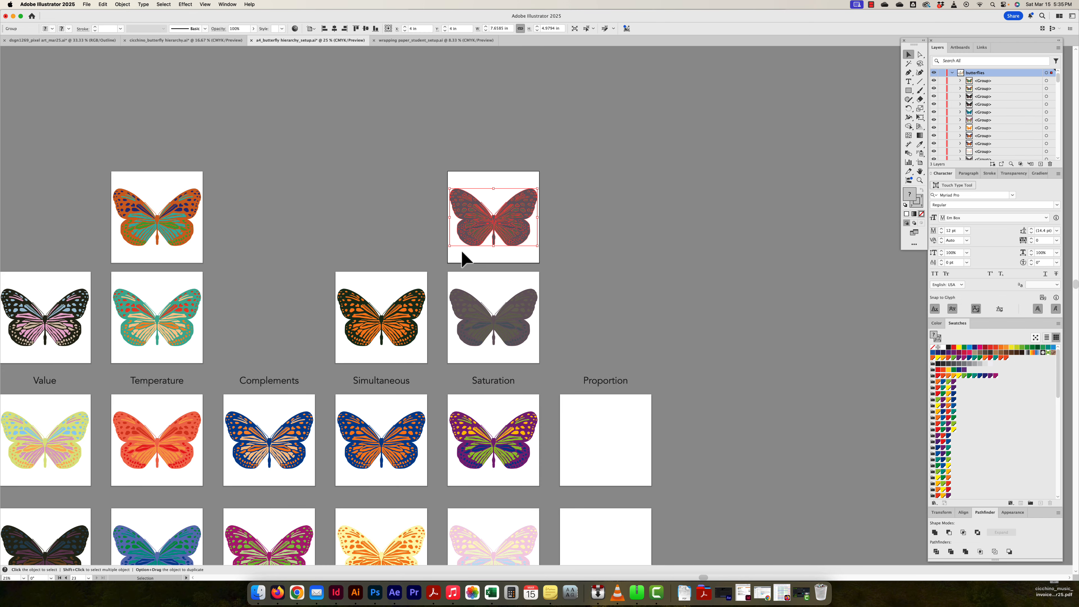
Step: Recolor the topmost Saturation butterfly, setting its muted yellow to about 53% saturation and 14% brightness and its green to 48% saturation and 22% brightness
key(alt+shift+super+l)
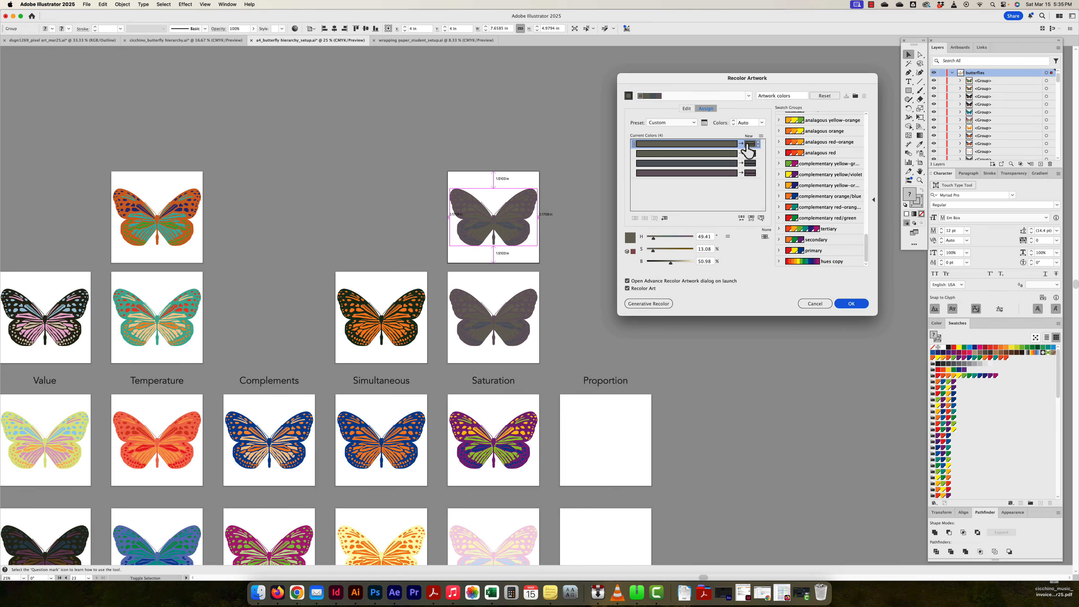
mouse_move(671, 263)
mouse_down()
mouse_move(654, 267)
mouse_move(657, 251)
mouse_up()
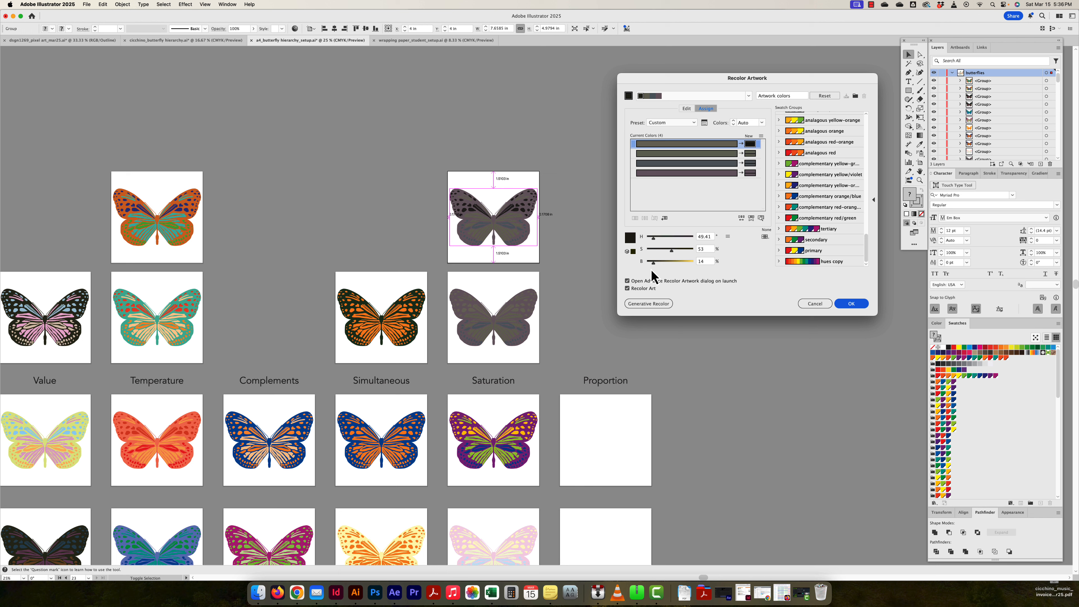
mouse_move(655, 266)
mouse_down()
mouse_move(665, 267)
mouse_move(653, 265)
mouse_up()
click(750, 154)
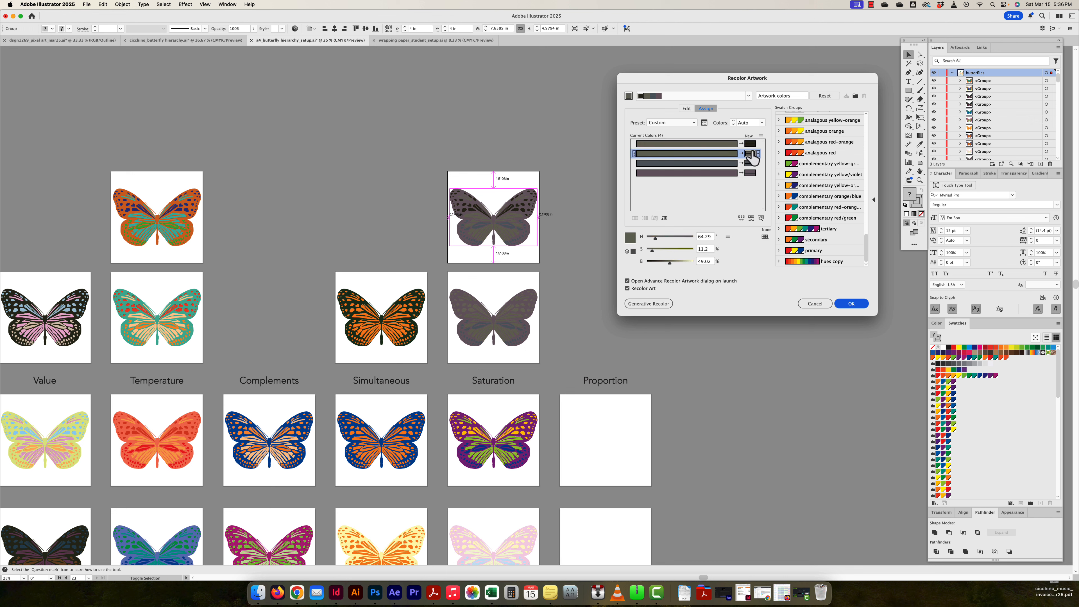
mouse_move(661, 267)
mouse_down()
mouse_move(698, 248)
mouse_move(670, 257)
mouse_up()
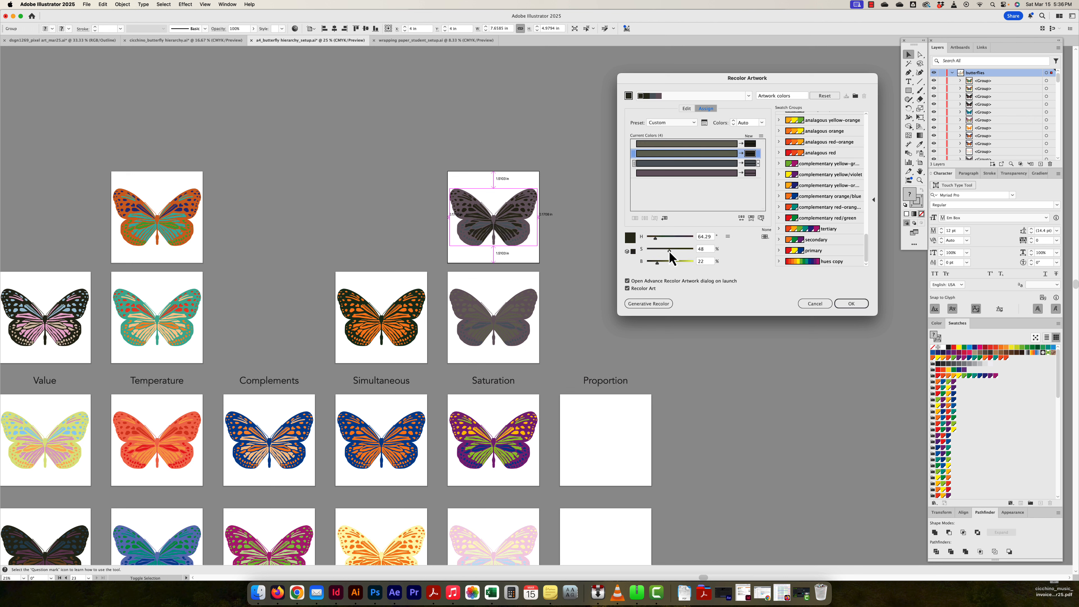
Step: Darken the butterfly's blue to 15% saturation and 19% brightness and its pink to a near-black at 56% saturation, then apply and deselect
click(750, 163)
drag(662, 266, 655, 256)
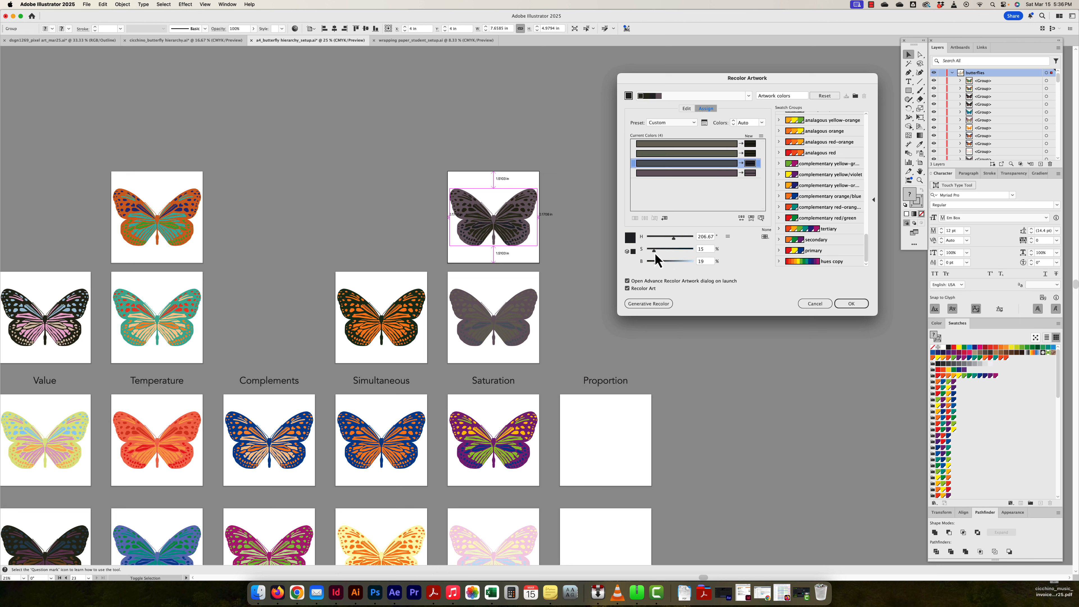
click(751, 173)
drag(664, 270, 654, 257)
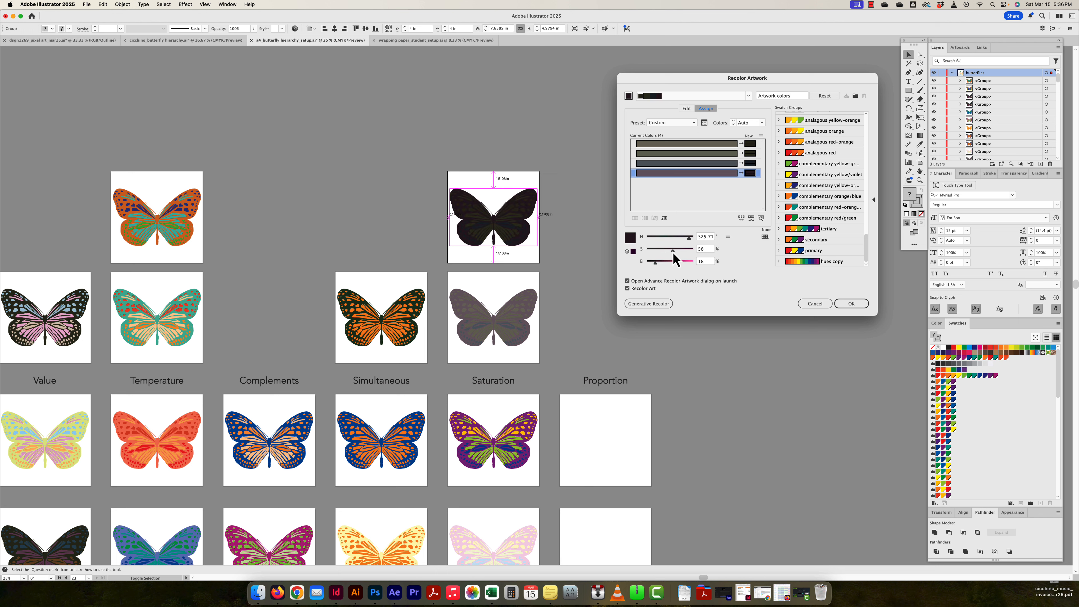
drag(658, 269, 662, 270)
click(851, 303)
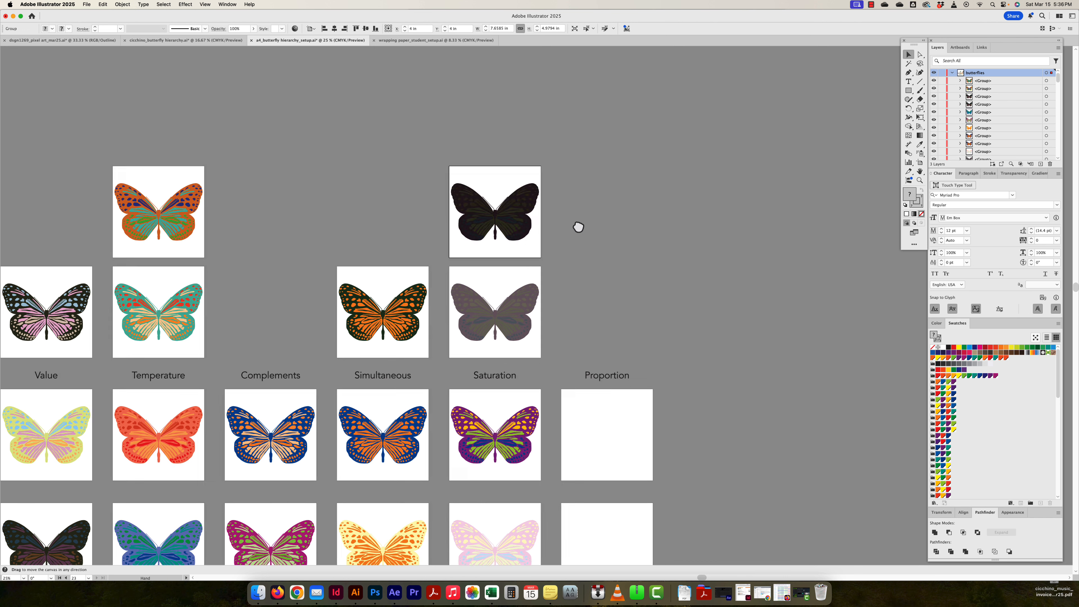
scroll(578, 226, down, 3)
click(584, 255)
scroll(545, 221, down, 3)
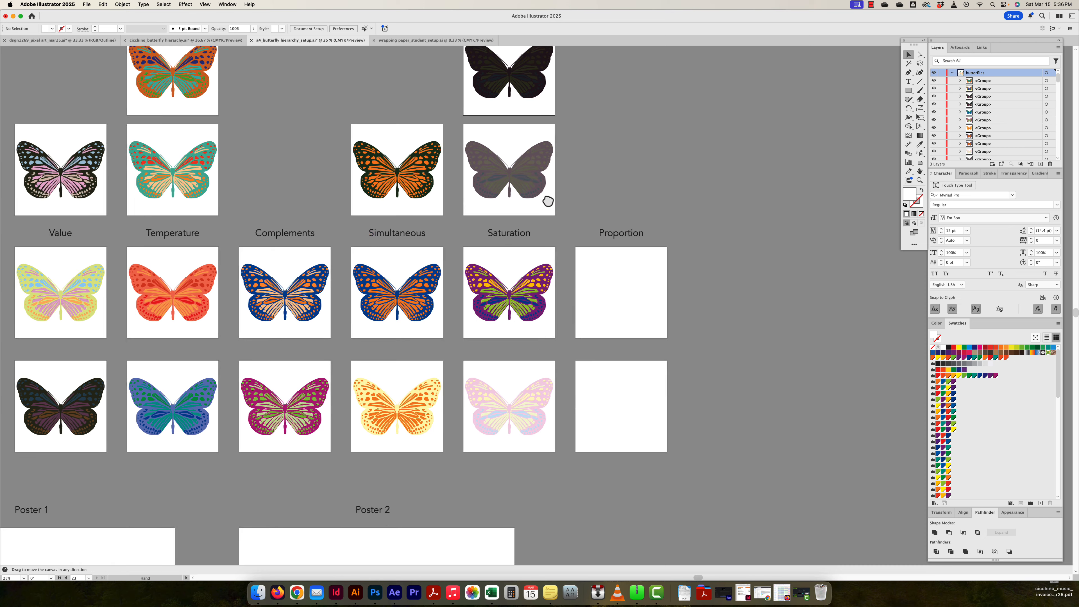
scroll(526, 393, up, 2)
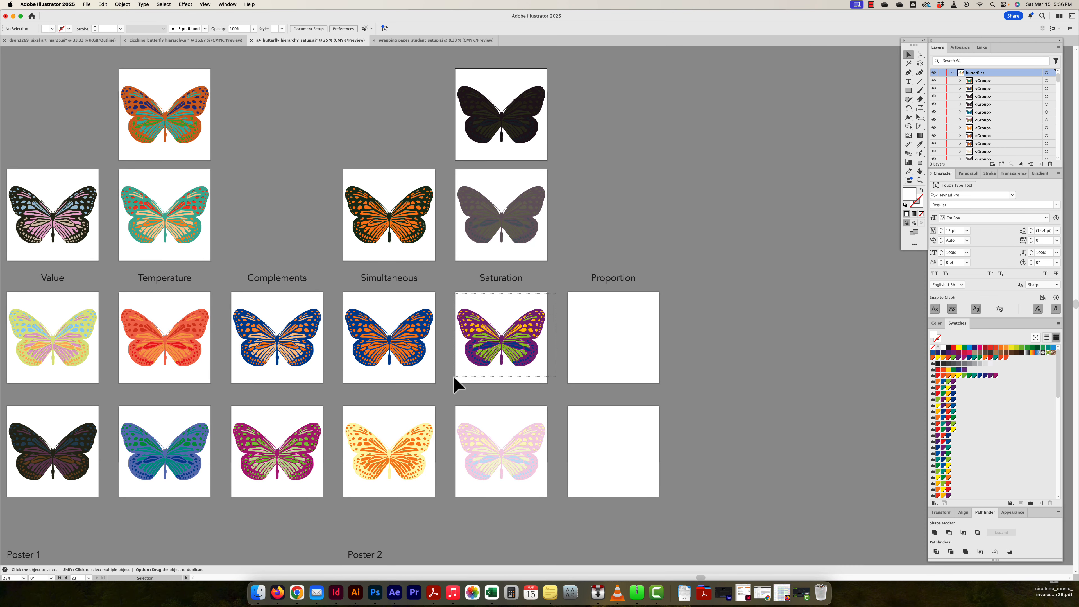
click(468, 363)
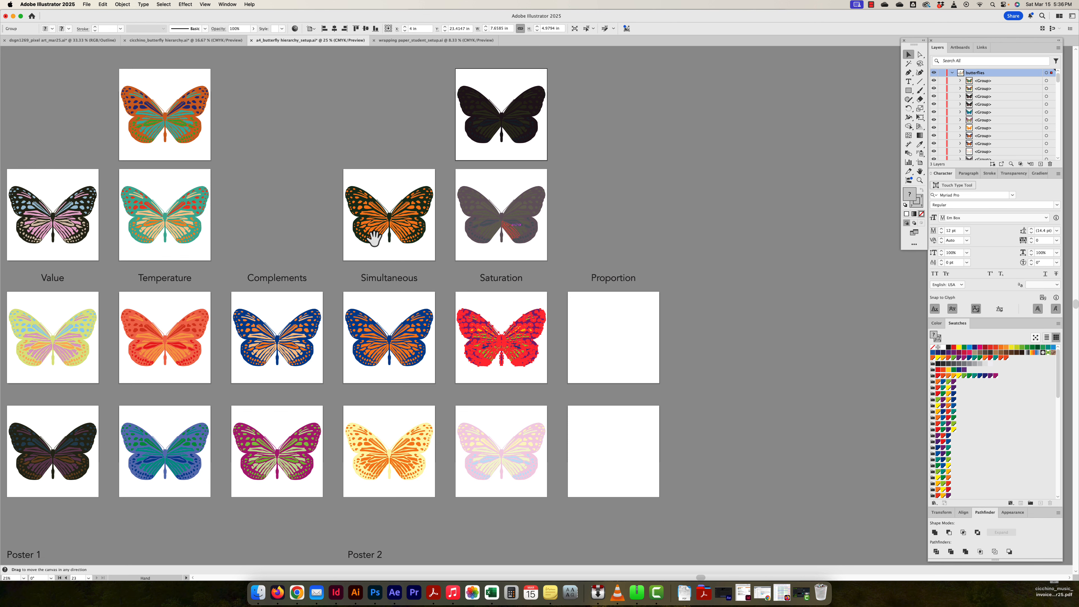
scroll(390, 217, left, 10)
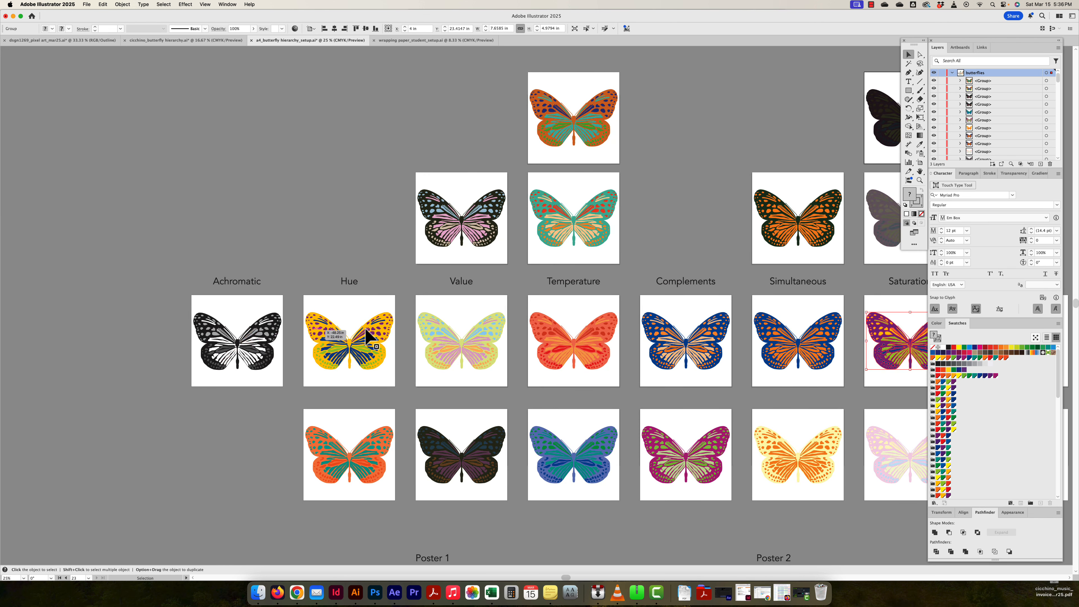
scroll(345, 265, right, 8)
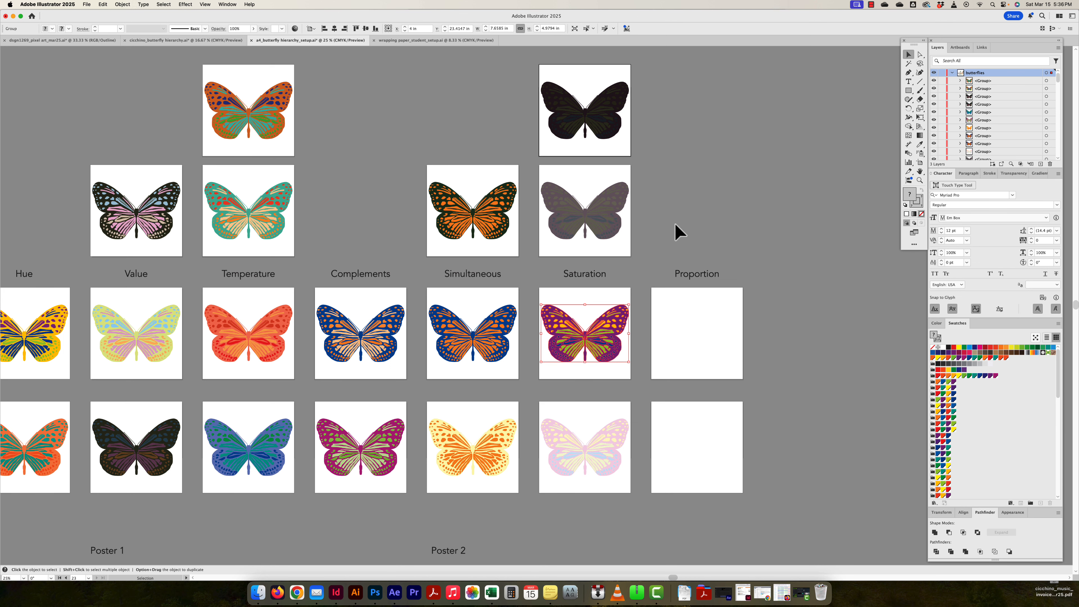
Step: Copy the vivid Saturation butterfly onto the empty artboard below the Proportion label and center it there
click(679, 231)
scroll(688, 255, down, 3)
scroll(687, 255, right, 3)
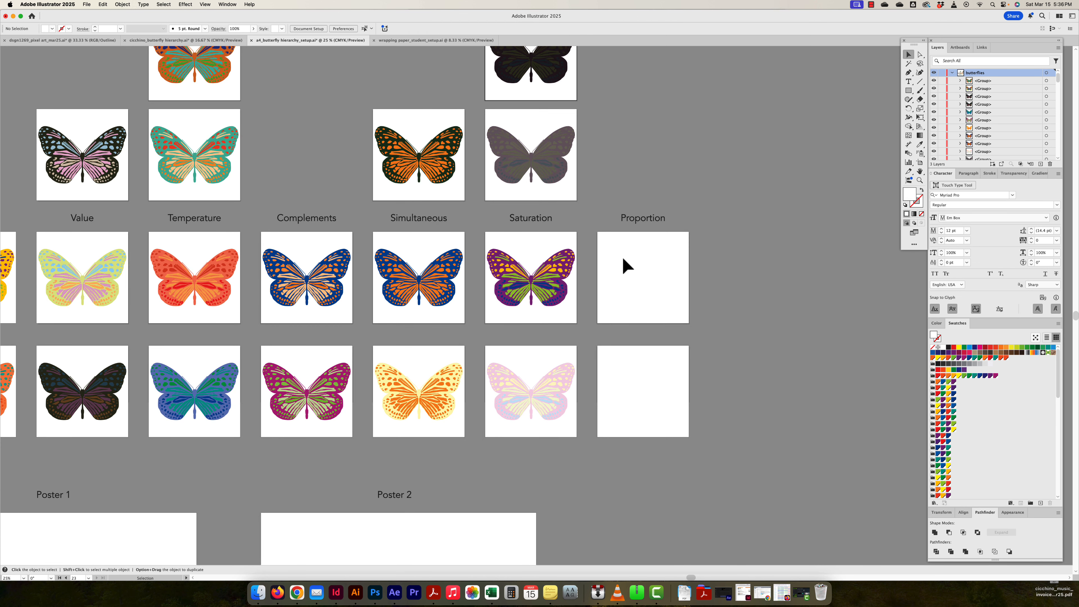
drag(512, 309, 623, 299)
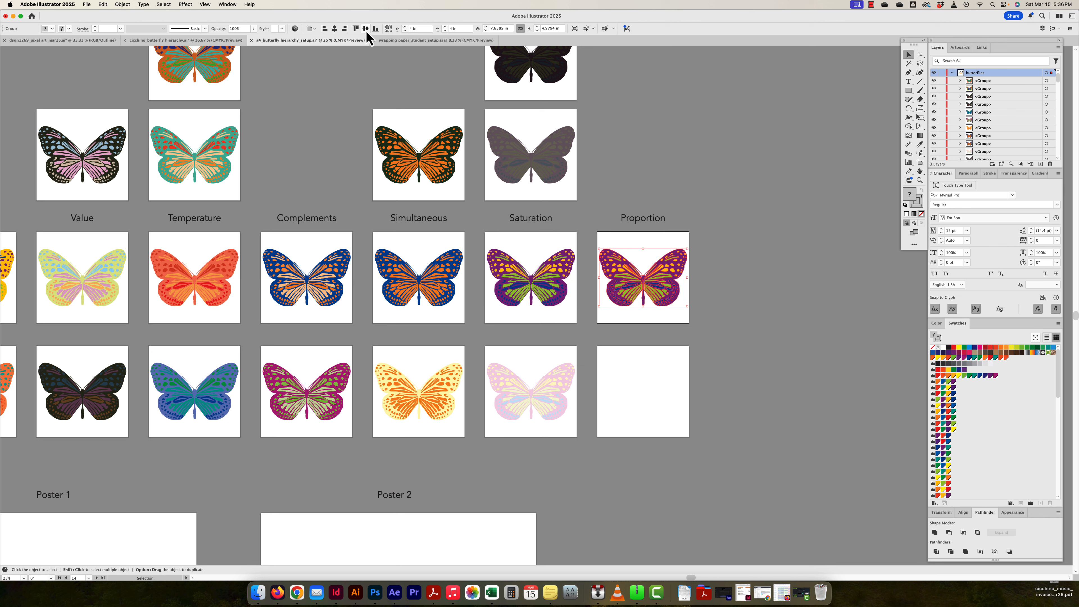
key(alt+shift+super+l)
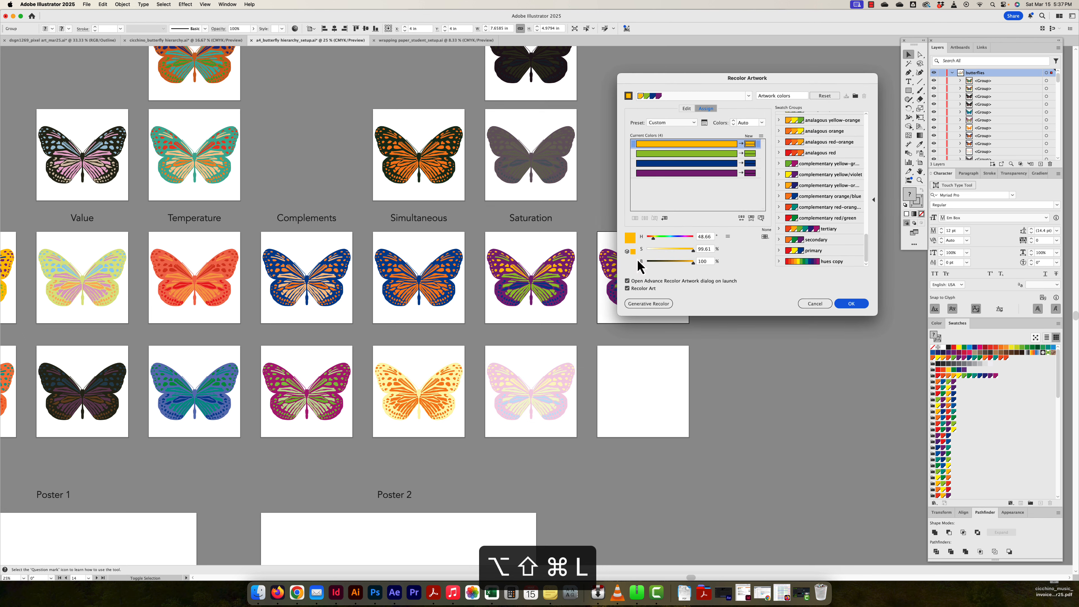
drag(777, 79, 810, 52)
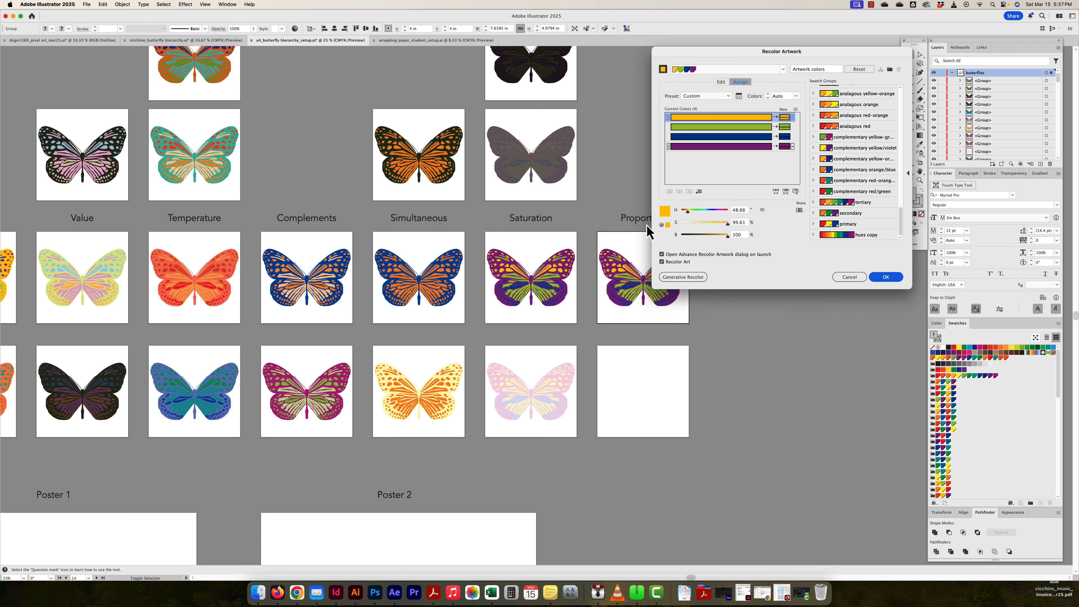
click(883, 276)
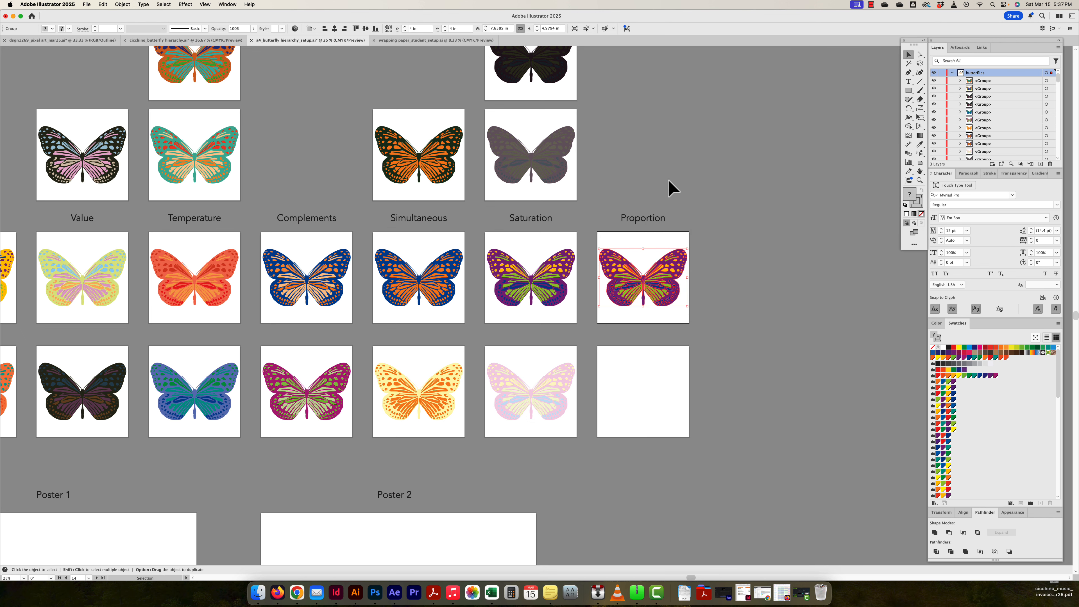
drag(740, 185, 496, 185)
click(590, 206)
key(alt+shift+super+l)
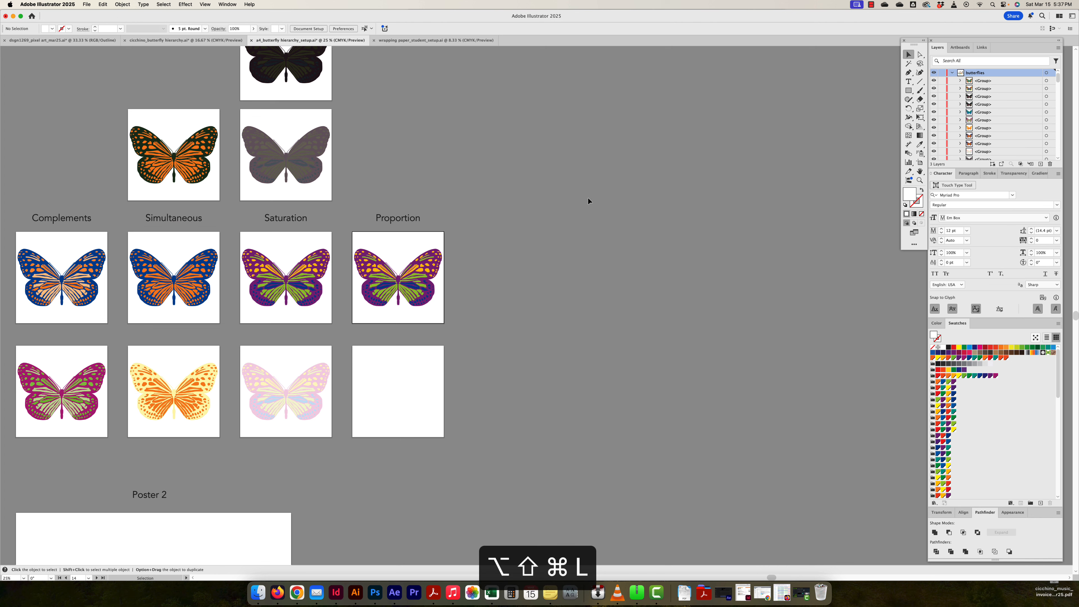
click(349, 314)
key(alt+shift+super+l)
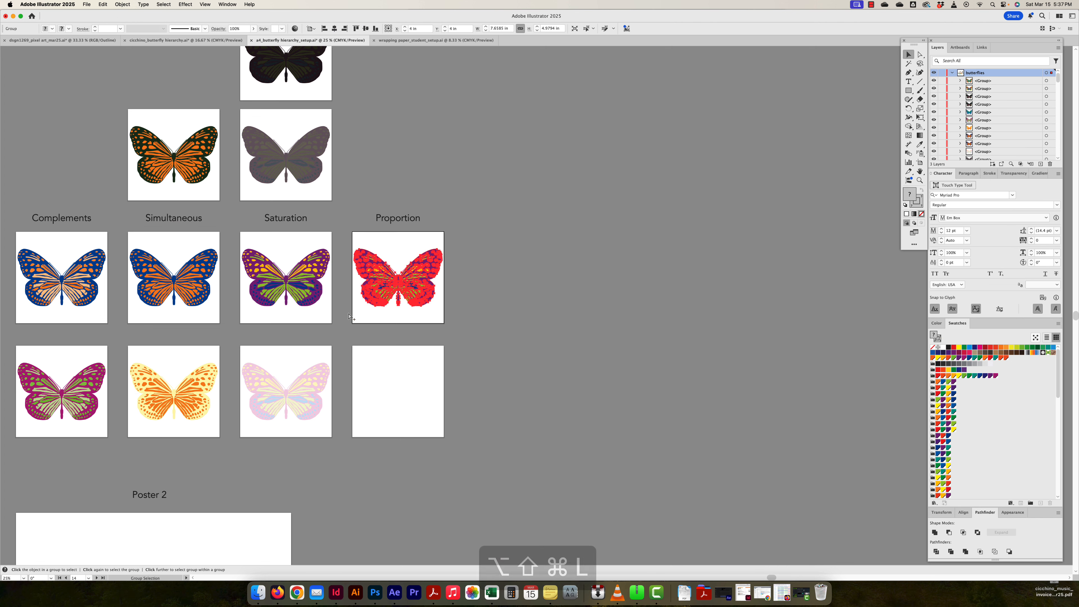
drag(739, 53, 550, 174)
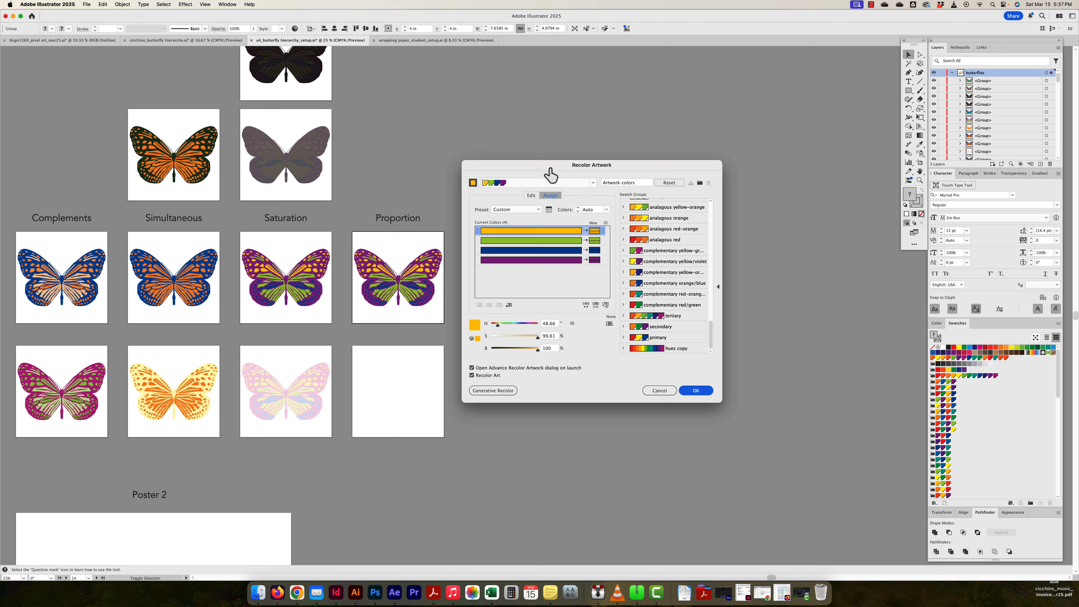
key(super)
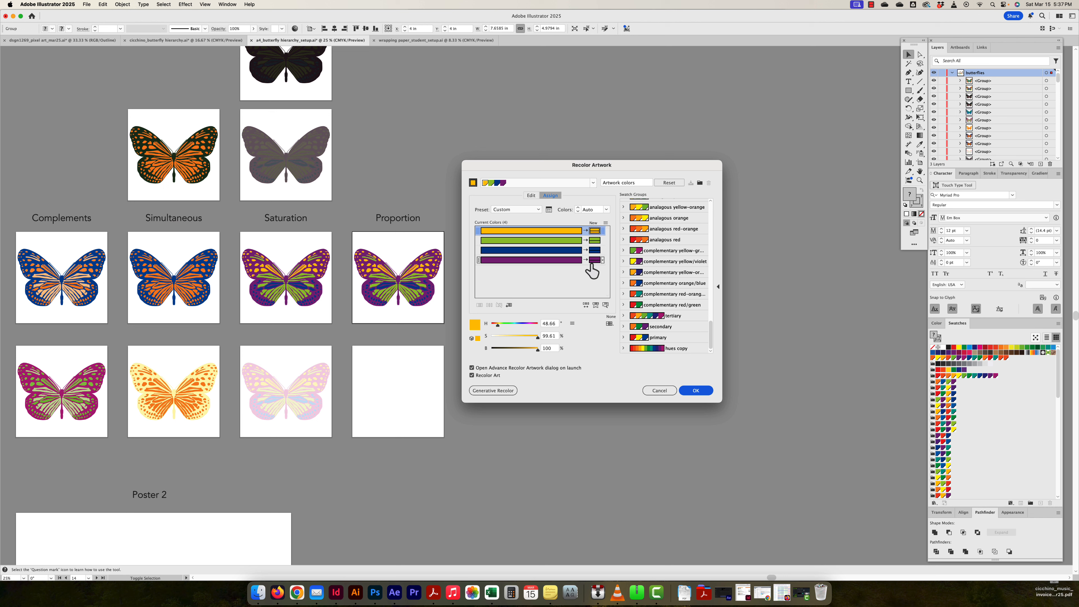
click(634, 275)
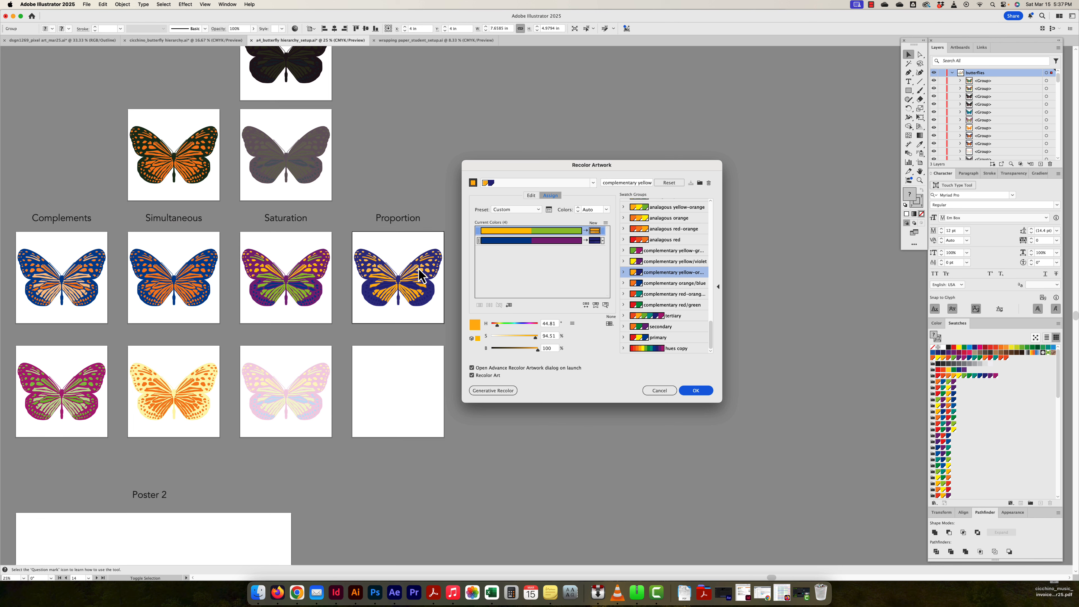
click(659, 390)
Step: Recolor the upper Proportion butterfly with the complementary yellow-orange swatch group, keeping the butterfly visible beside the dialog
key(super+equal)
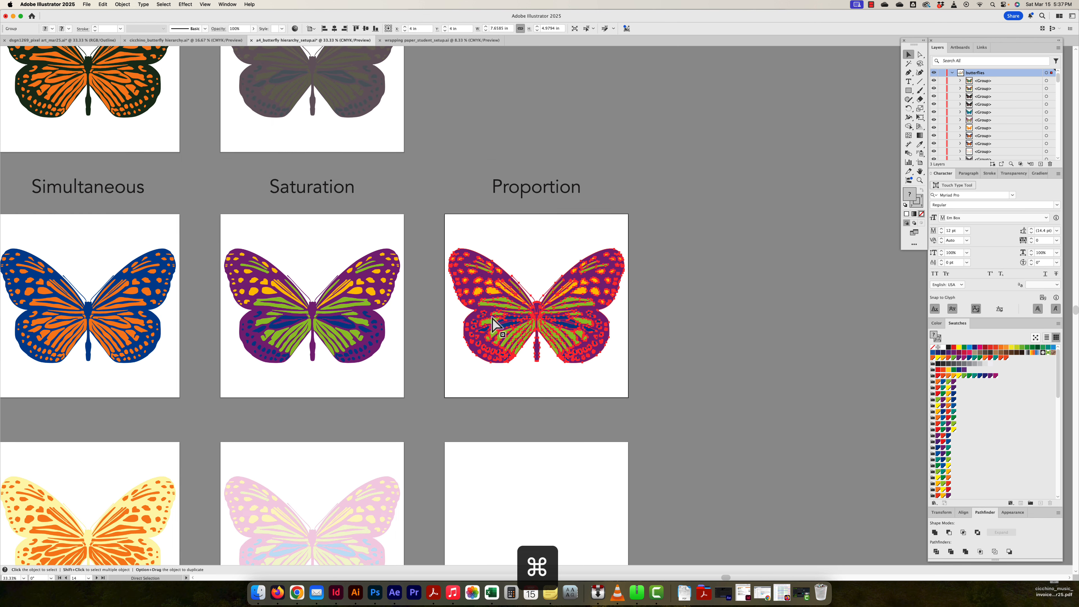
key(super+equal)
key(alt+shift+super+l)
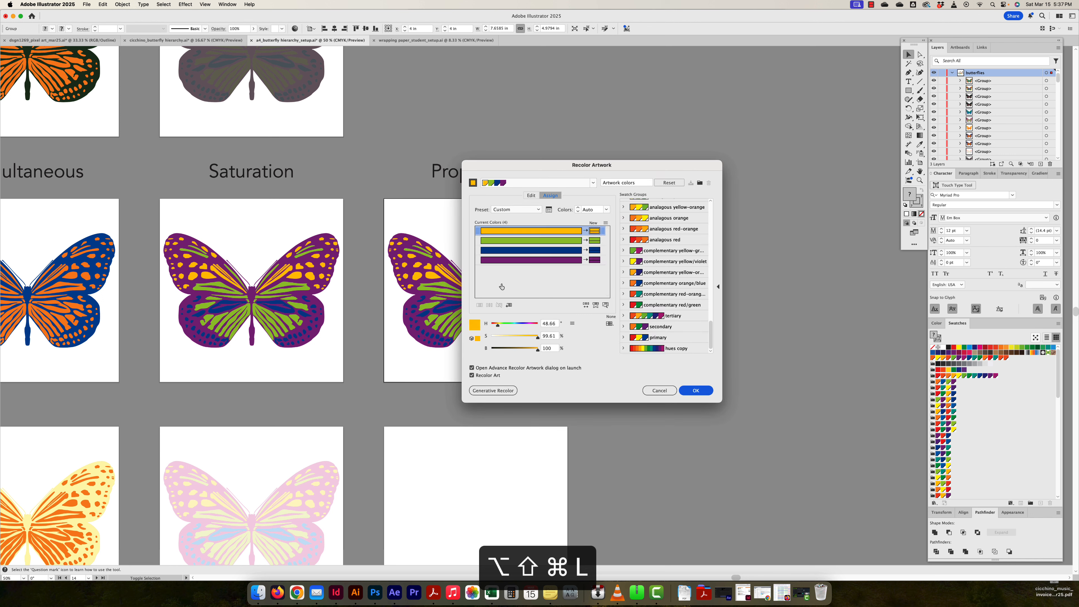
click(635, 273)
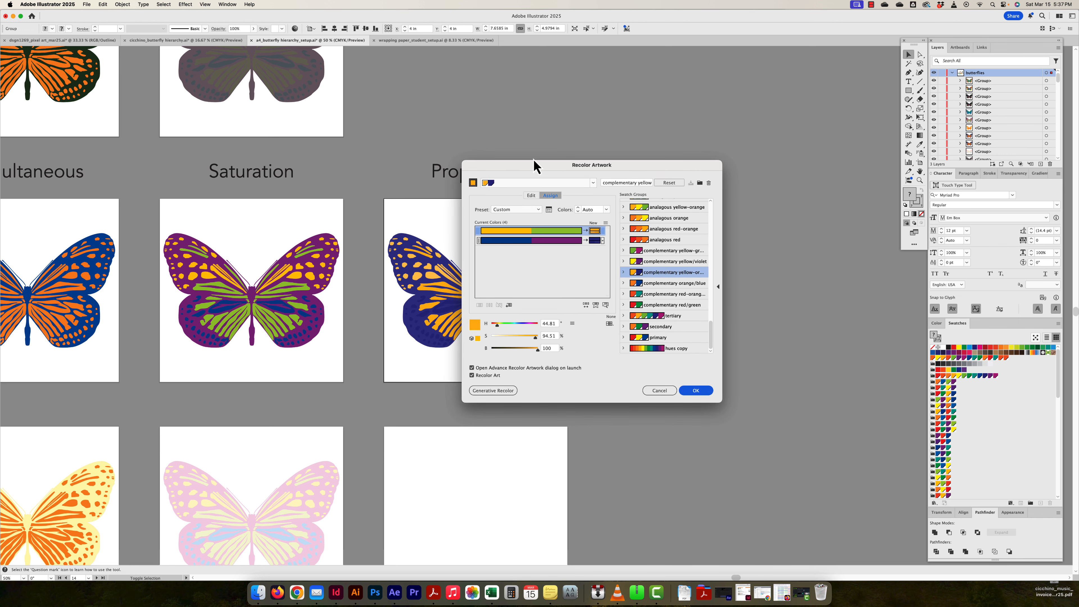
drag(534, 165, 678, 133)
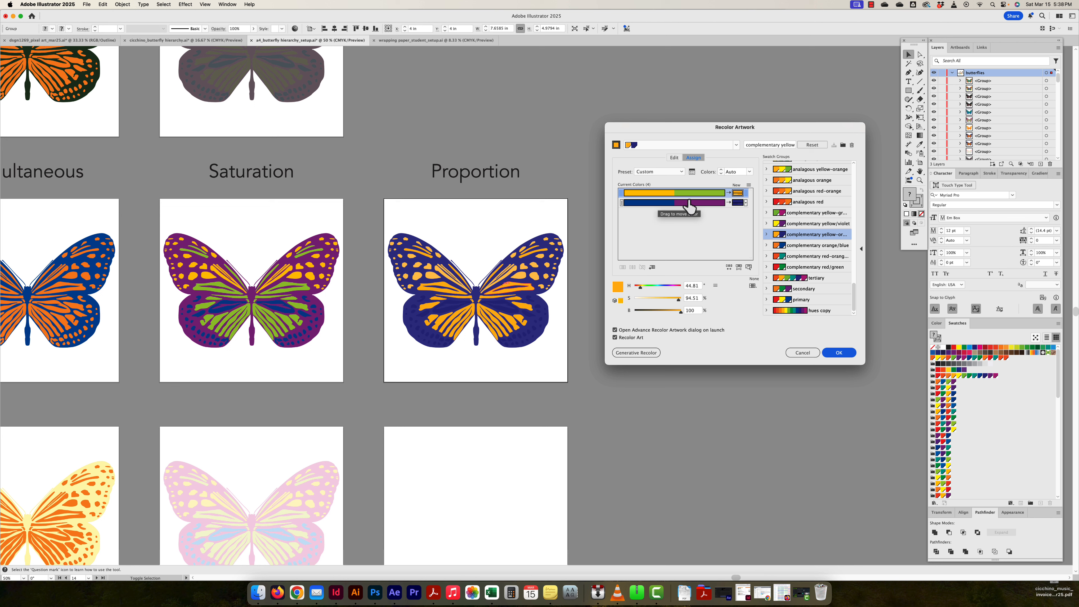
Step: Regroup the source colors so green, blue and purple map to the palette's dark blue and only yellow maps to orange, and apply
drag(698, 208, 662, 205)
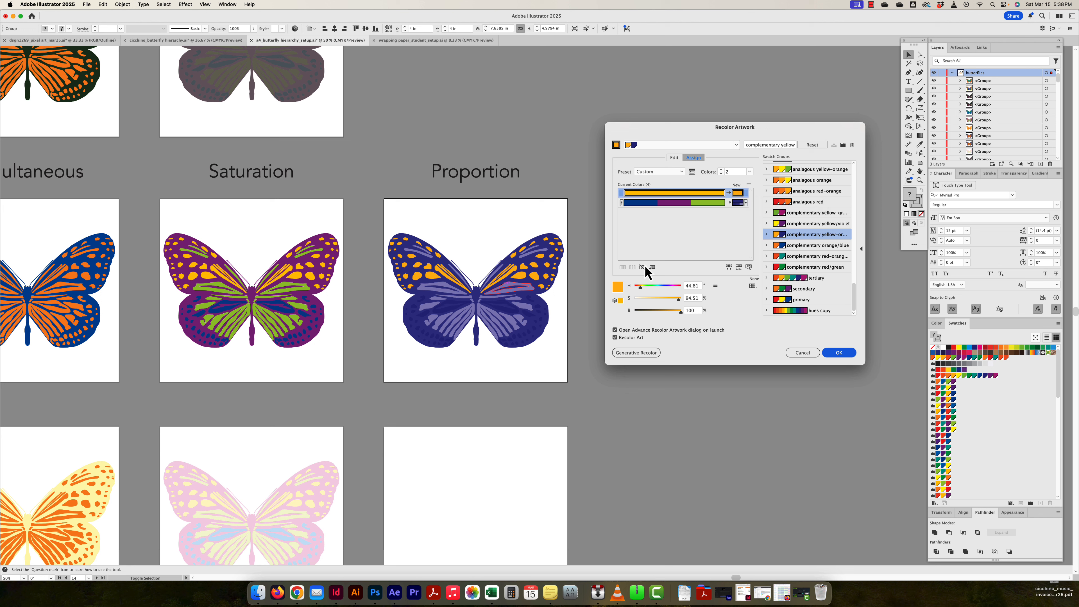
click(737, 203)
drag(676, 204, 701, 200)
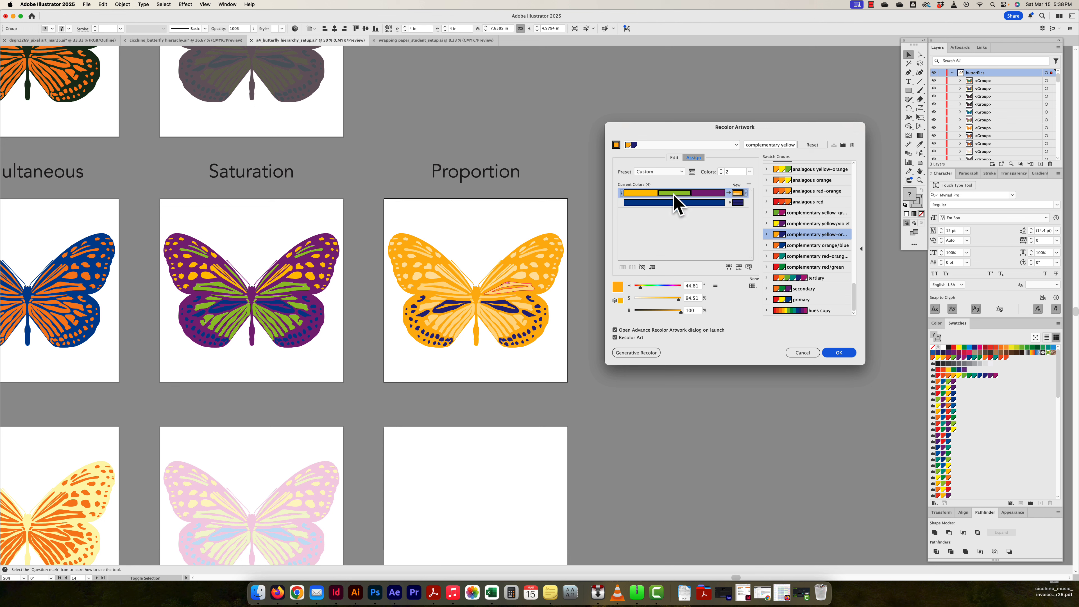
drag(707, 193, 700, 204)
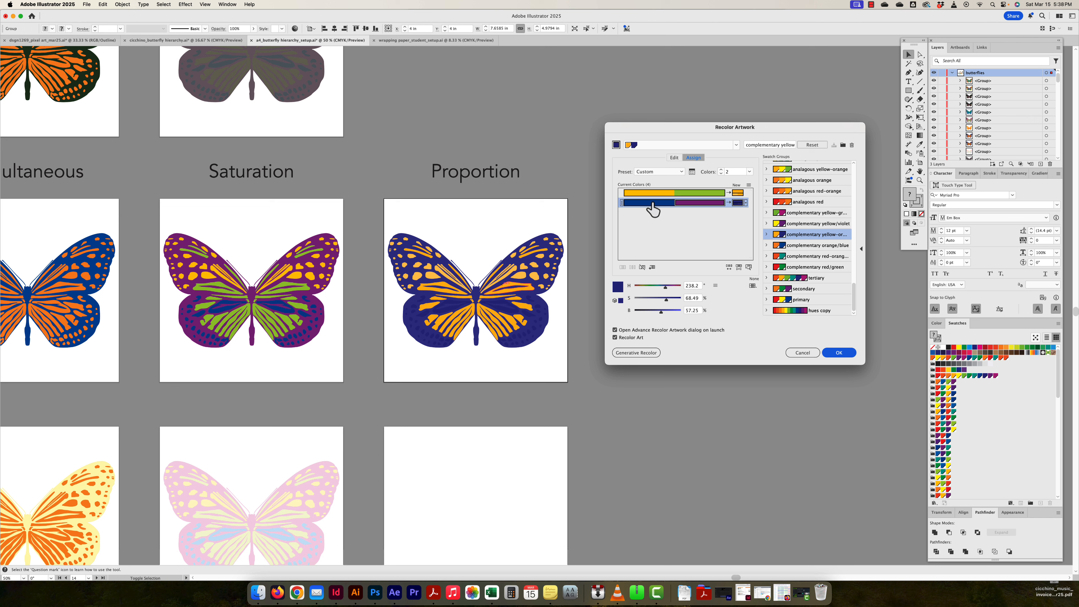
drag(653, 208, 652, 195)
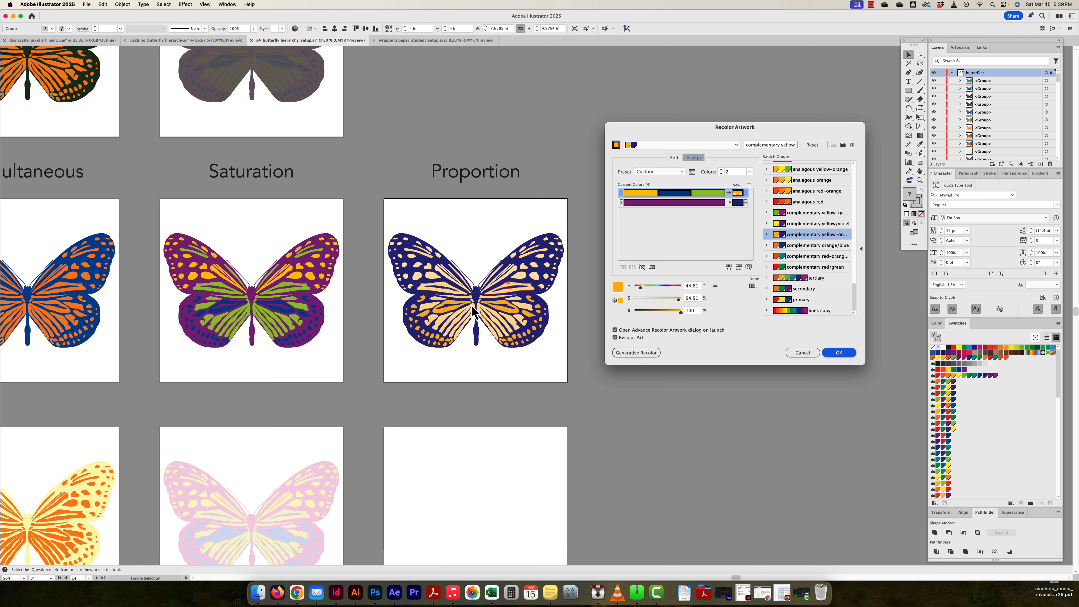
drag(632, 207, 682, 204)
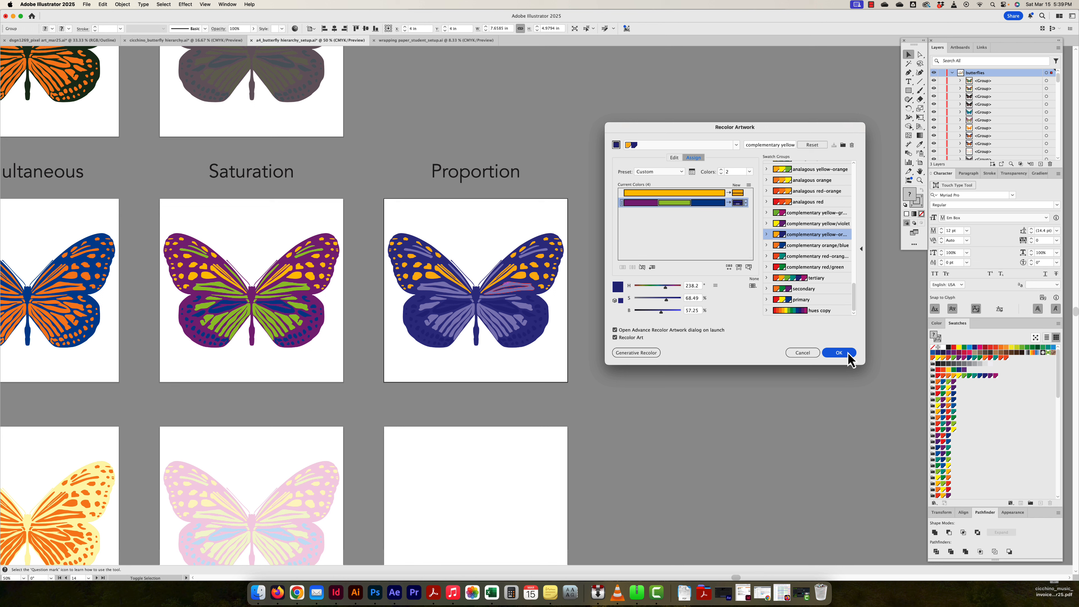
click(838, 352)
Step: Copy the blue-dominant Proportion butterfly onto the empty artboard below it and center it vertically there
scroll(546, 191, down, 5)
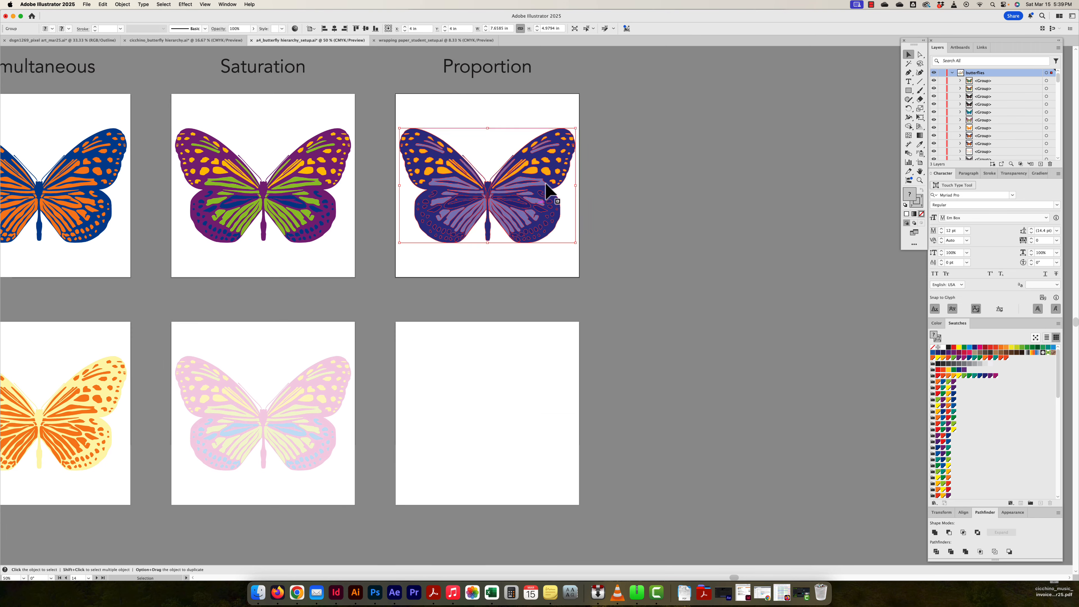
drag(547, 192, 511, 425)
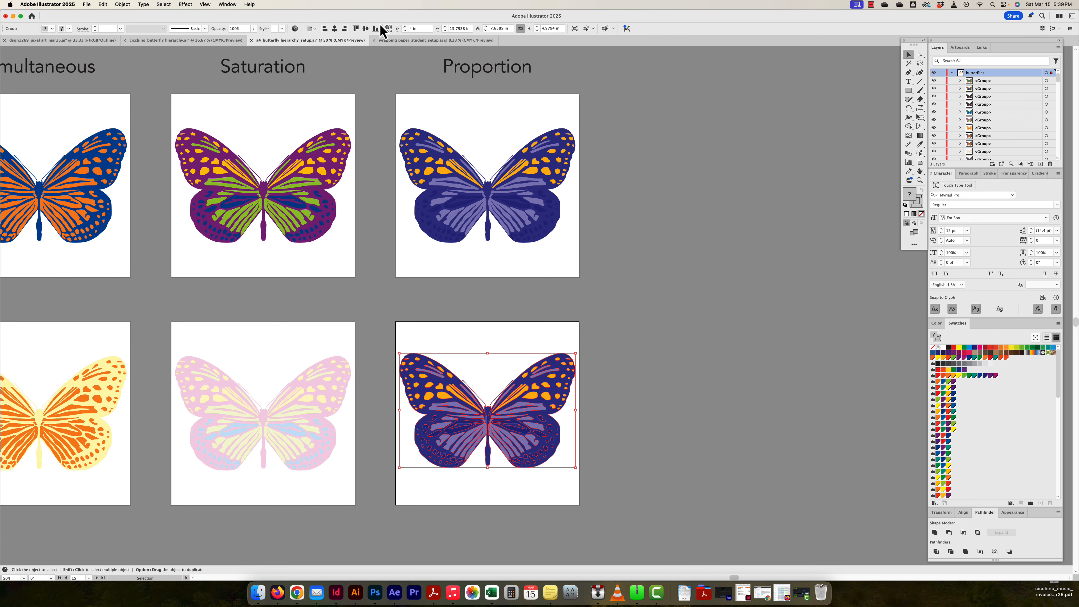
click(365, 28)
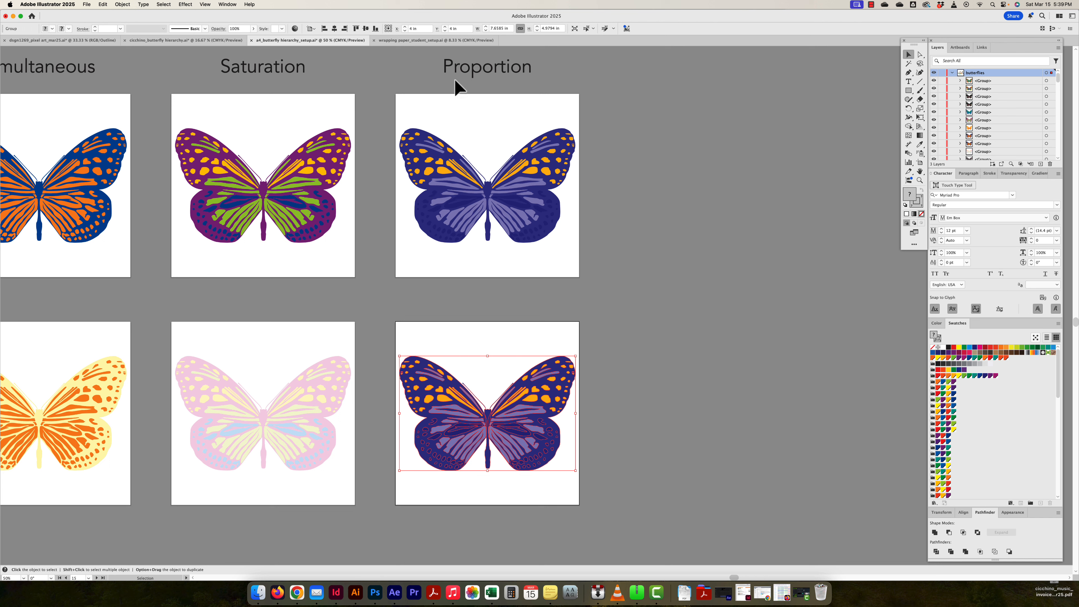
Step: Recolor the lower Proportion butterfly by swapping its color assignments, making orange dominant and dark blue the accent
key(alt+shift+super+l)
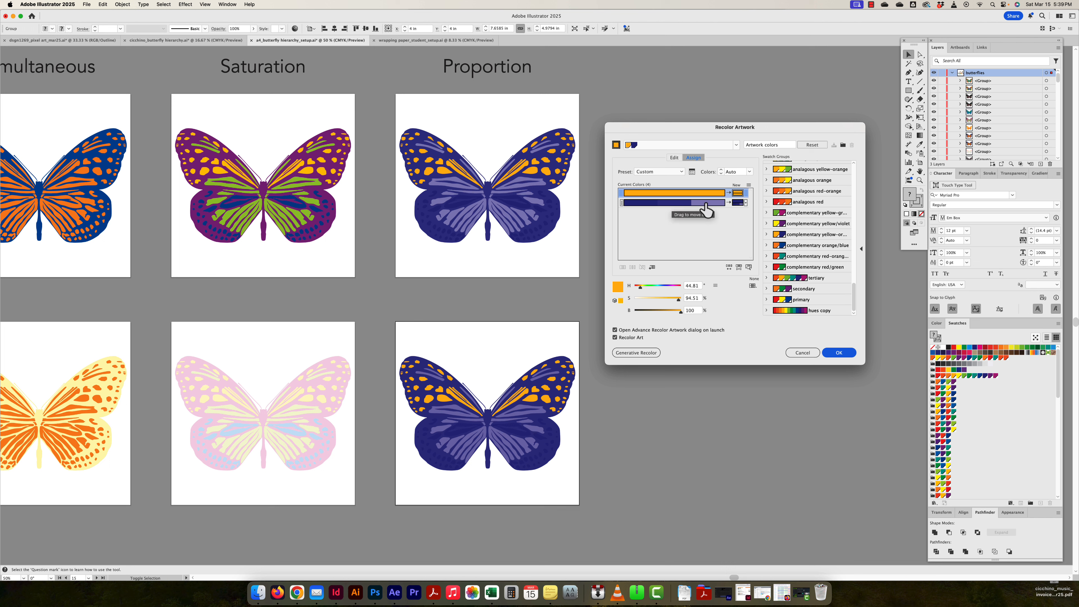
drag(707, 208, 640, 208)
click(686, 202)
click(640, 196)
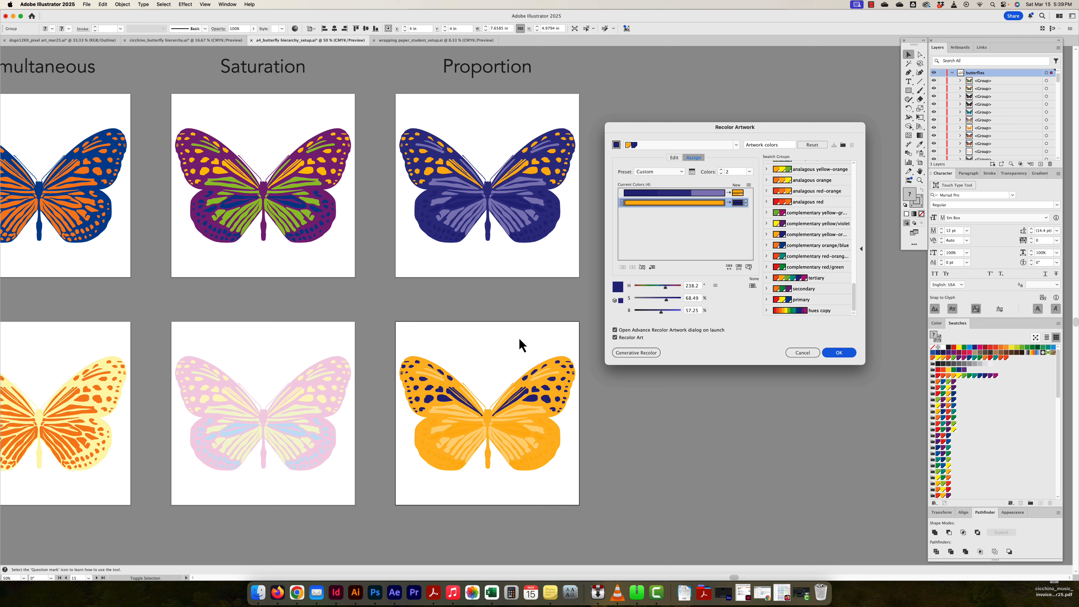
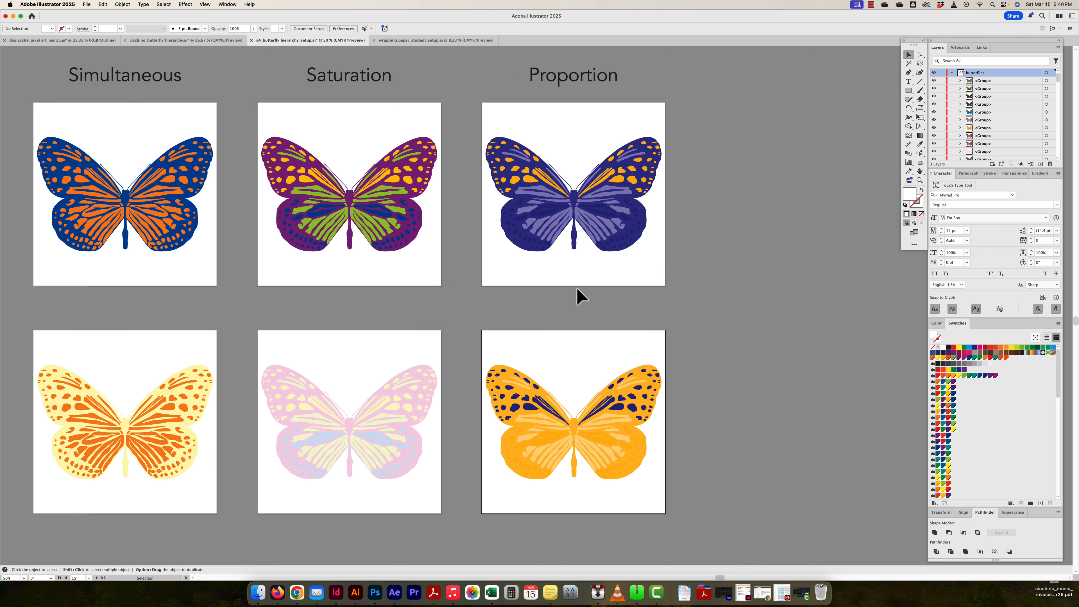
Step: Examine the full set of color study artboards together with the empty Poster 1 and Poster 2 artboards
key(super+minus)
key(super+minus)
key(super+minus)
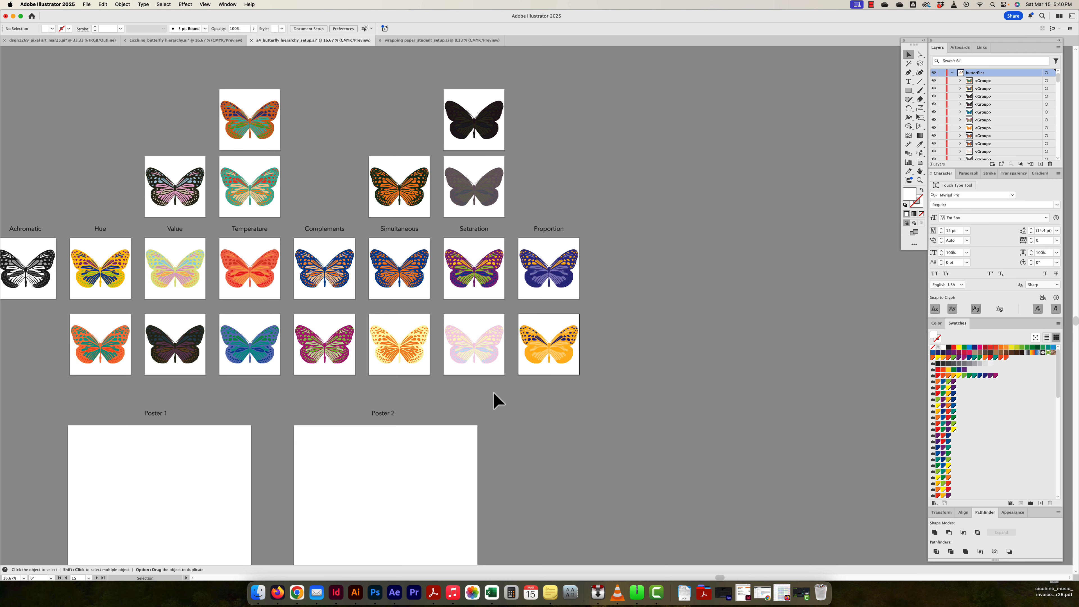
scroll(494, 399, down, 2)
scroll(494, 400, left, 2)
key(super+minus)
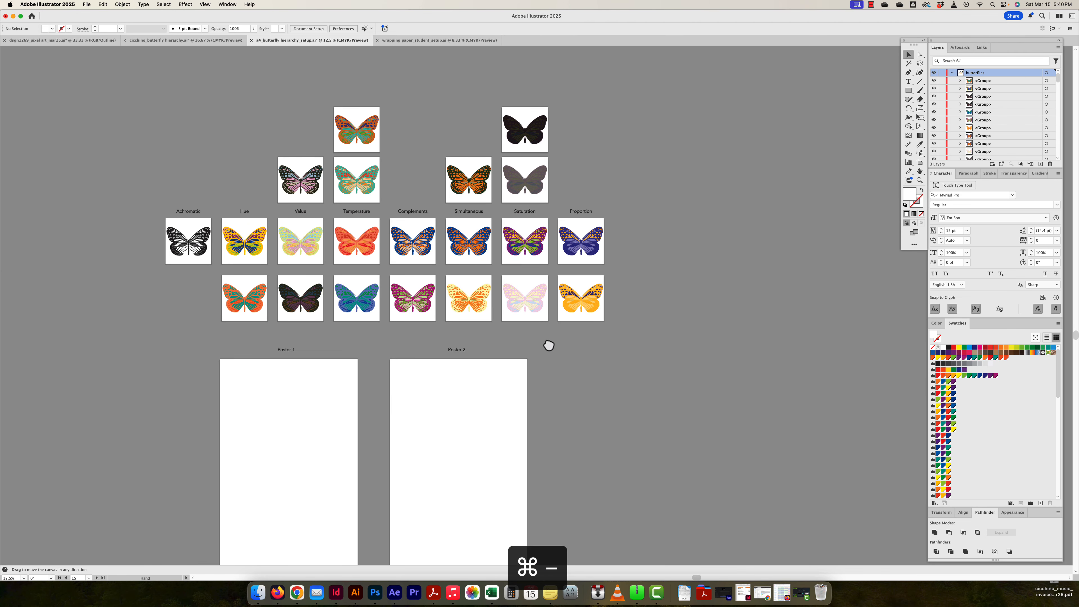
drag(548, 346, 573, 312)
scroll(550, 317, down, 3)
scroll(550, 316, left, 1)
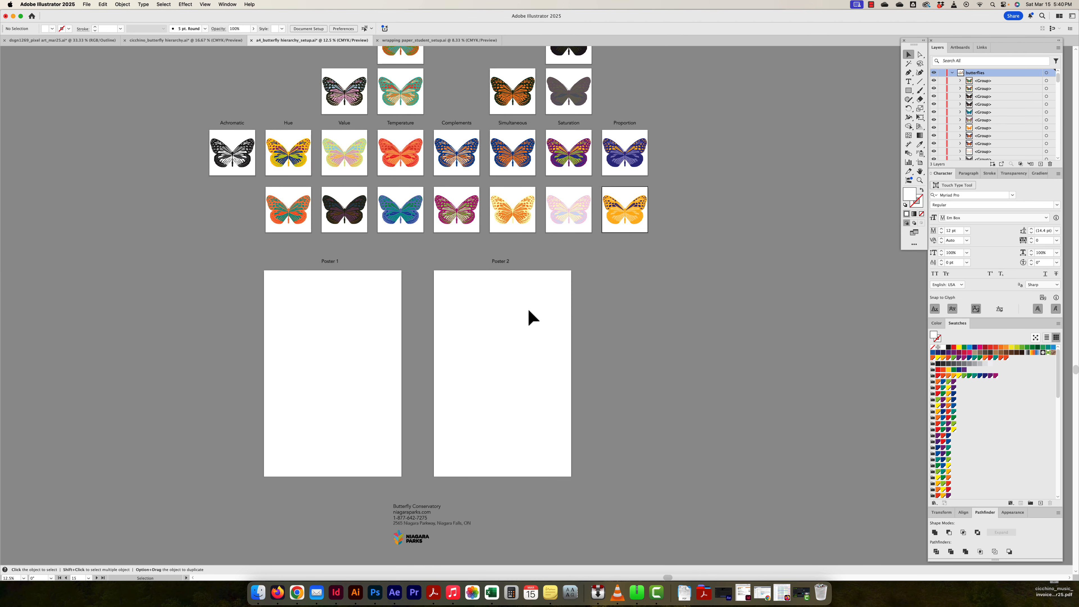
scroll(476, 291, down, 1)
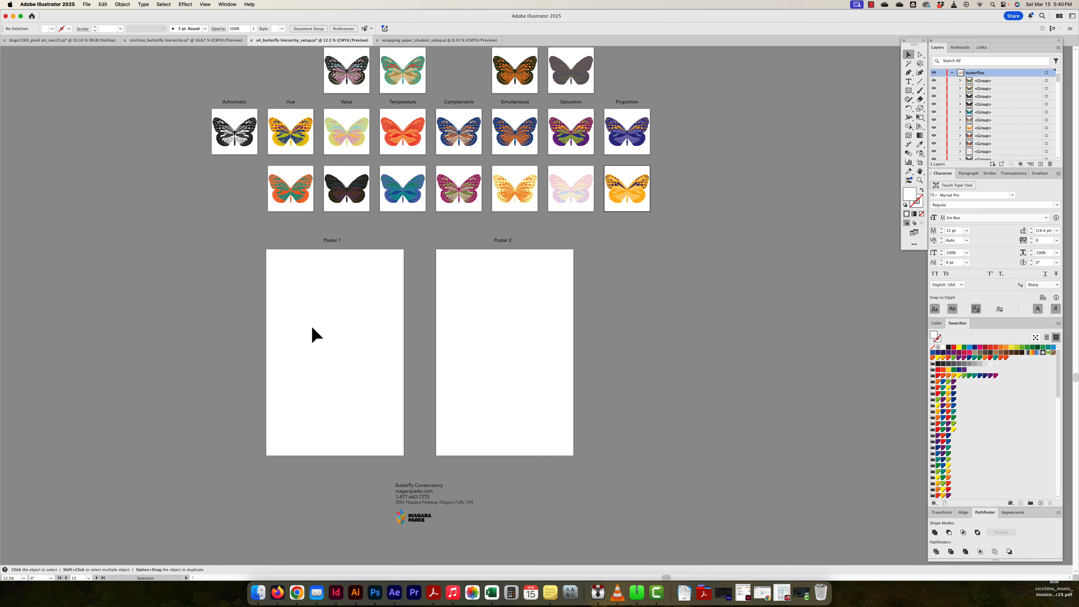
scroll(312, 332, up, 3)
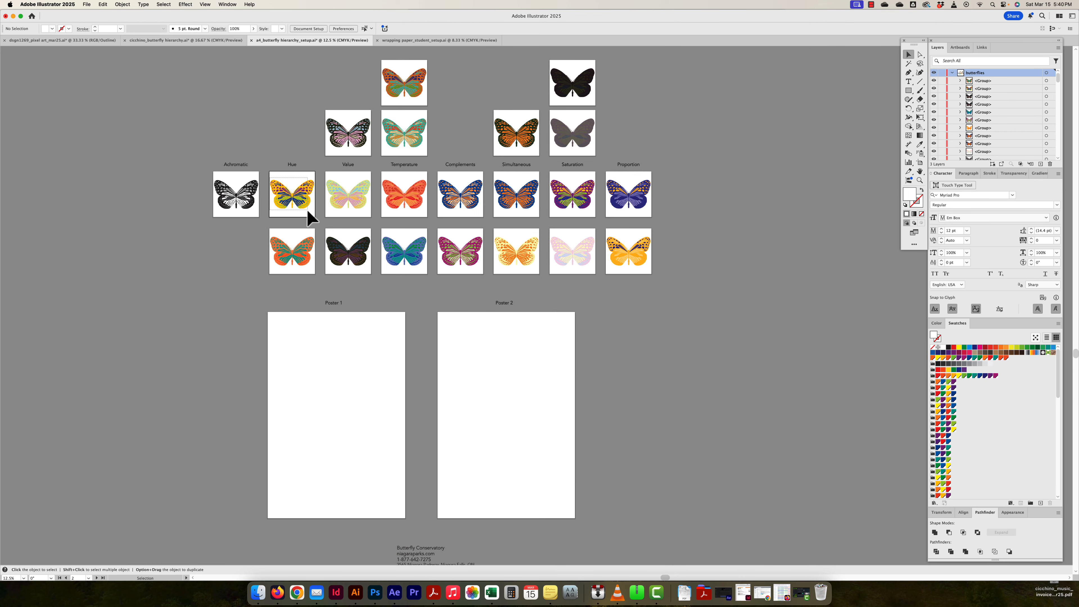
Step: Copy both Hue butterflies, the near-black Value butterfly and the blue-green Temperature butterfly onto Poster 1 in two rows of two
drag(308, 216, 311, 378)
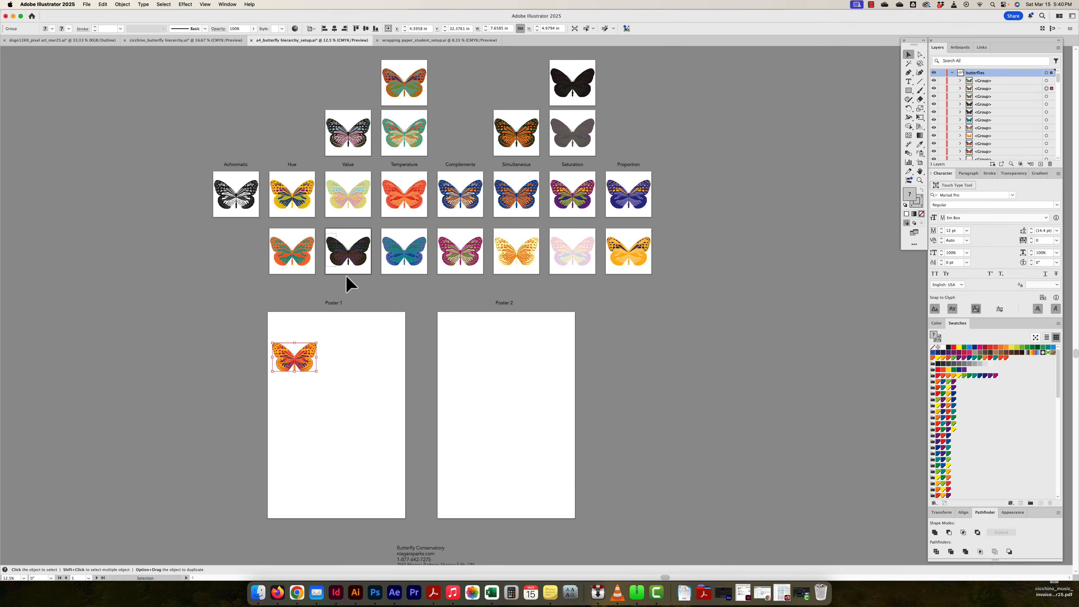
drag(360, 265, 361, 369)
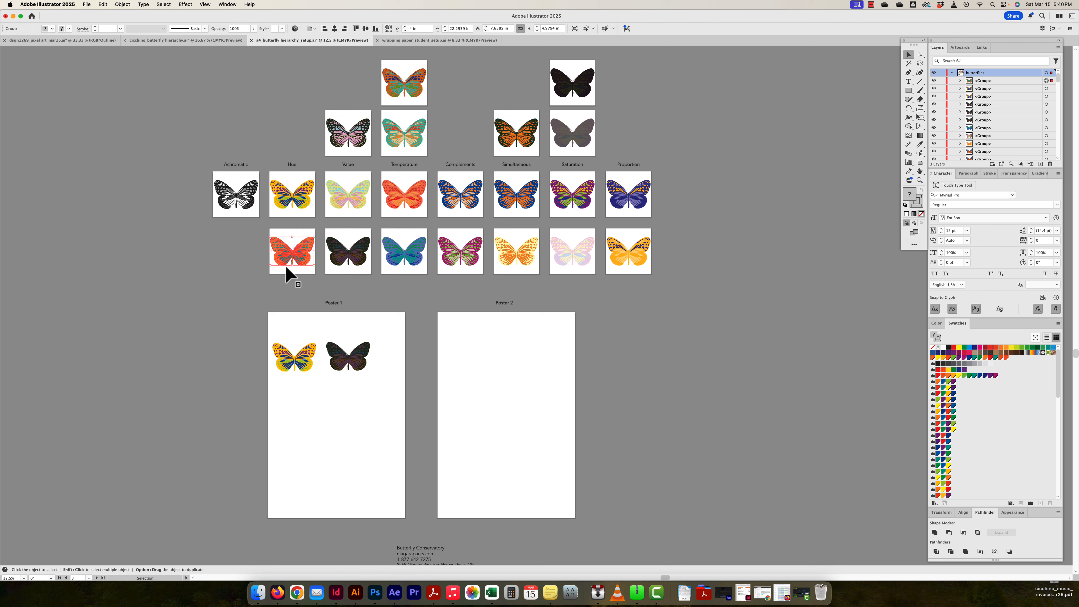
drag(287, 272, 307, 411)
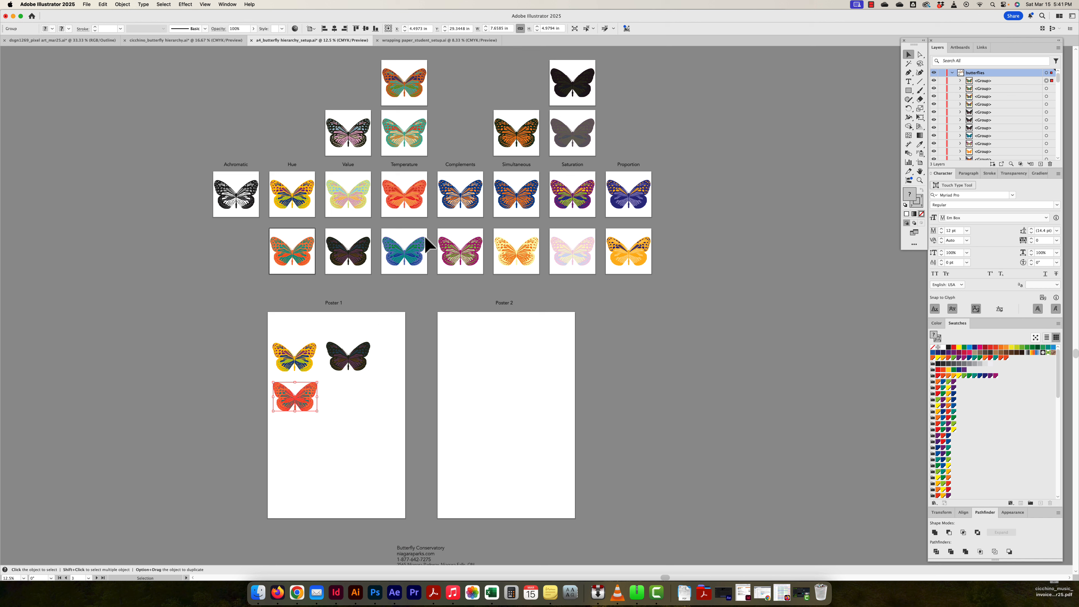
drag(409, 263, 349, 402)
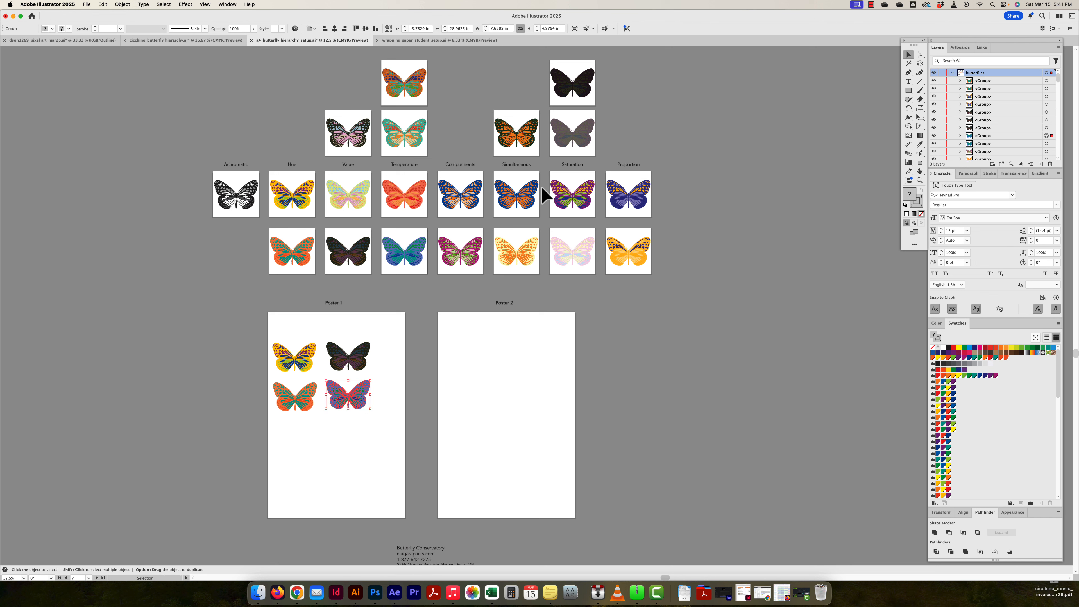
Step: Copy the blue-and-orange Simultaneous, the pastel Saturation and the orange-dominant Proportion butterflies onto Poster 1 below the others
drag(520, 204, 364, 441)
drag(552, 231, 589, 264)
drag(572, 251, 300, 435)
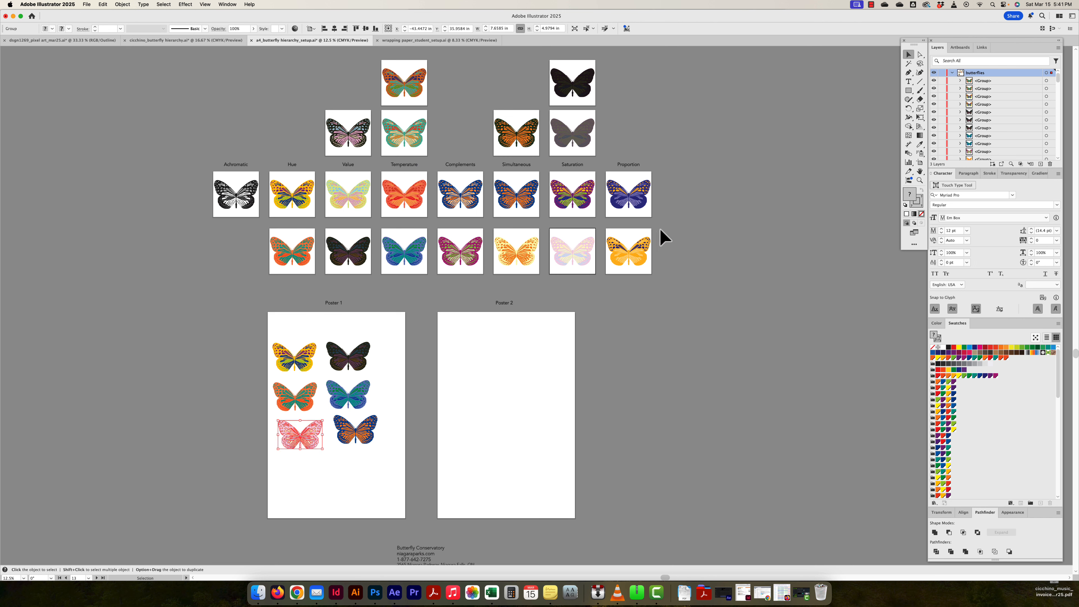
drag(611, 274, 610, 275)
drag(633, 255, 344, 473)
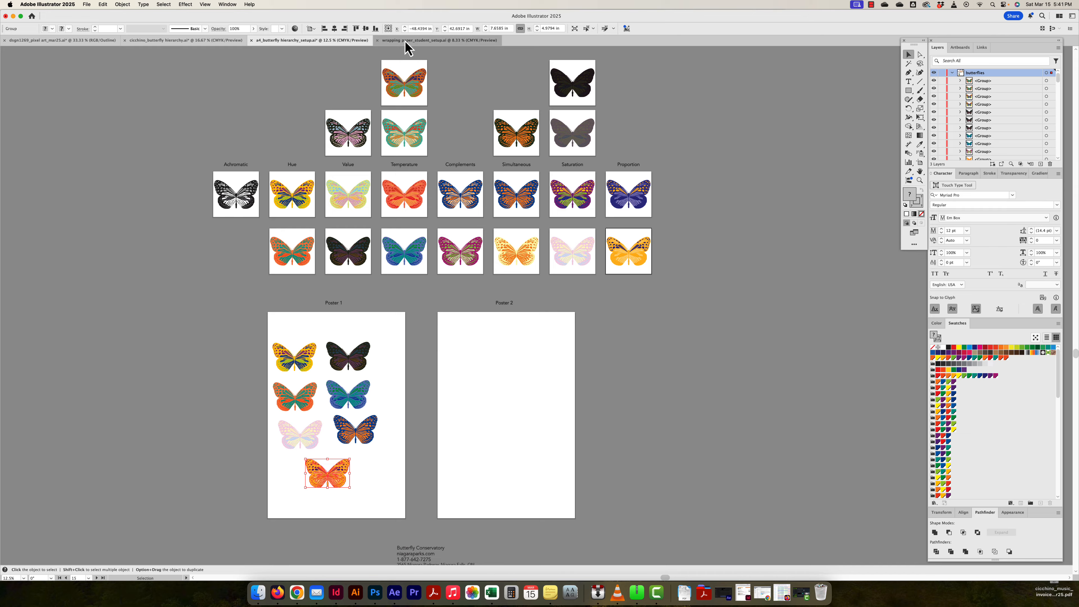
Step: Switch to the finished butterfly hierarchy document and examine its Butterfly Conservatory poster layouts
drag(407, 43, 434, 40)
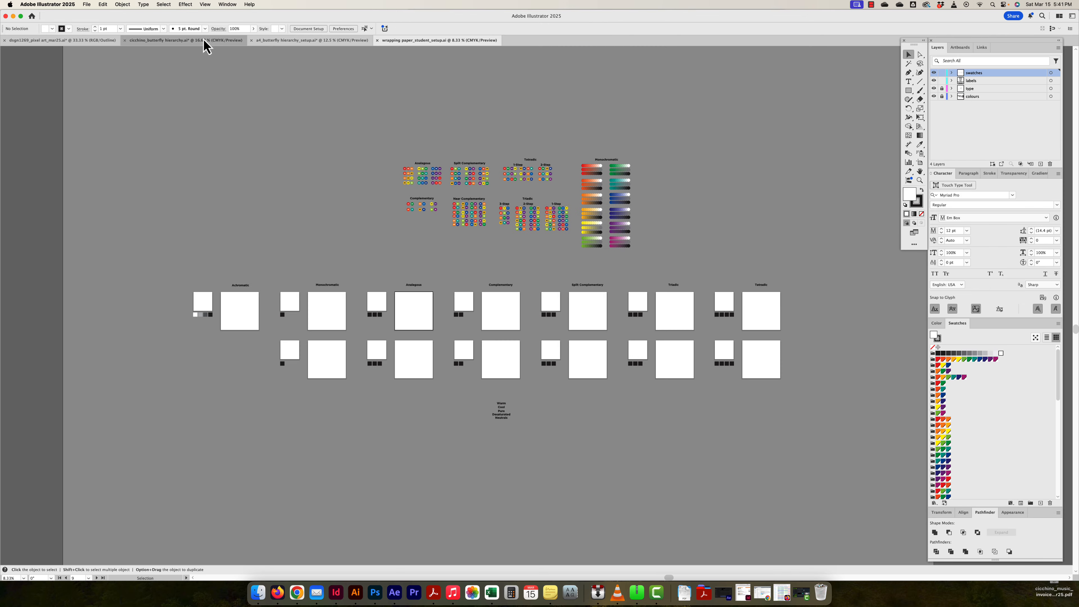
click(205, 40)
drag(838, 276, 309, 221)
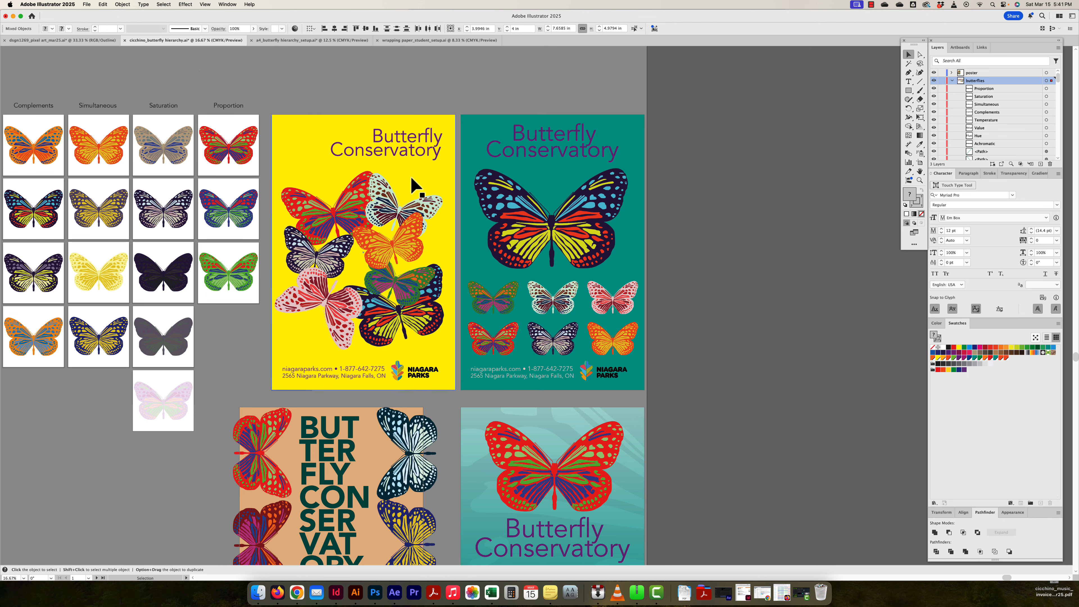
scroll(393, 247, right, 1)
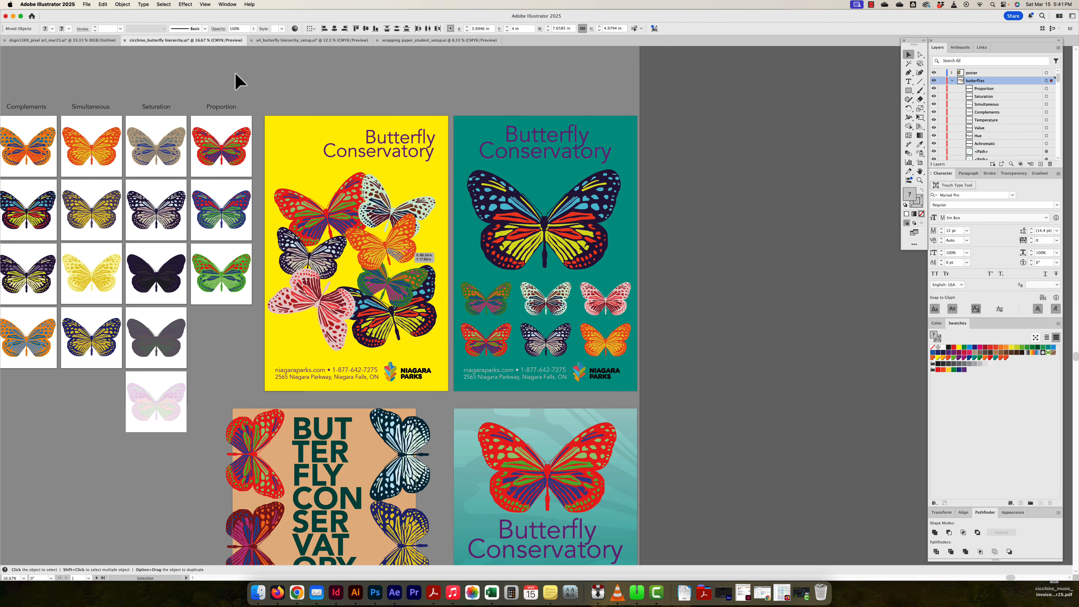
Step: Return to the a4_butterfly hierarchy_setup document and examine the Butterfly Conservatory contact text and Niagara Parks logo below the posters
click(282, 39)
drag(330, 322, 362, 172)
scroll(452, 396, up, 3)
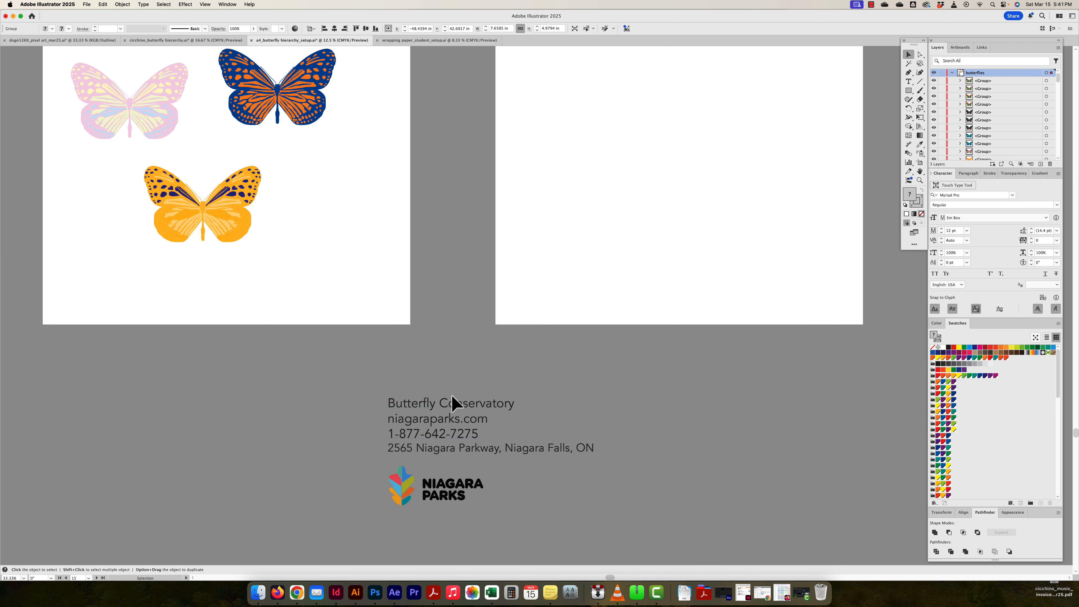
drag(464, 404, 449, 361)
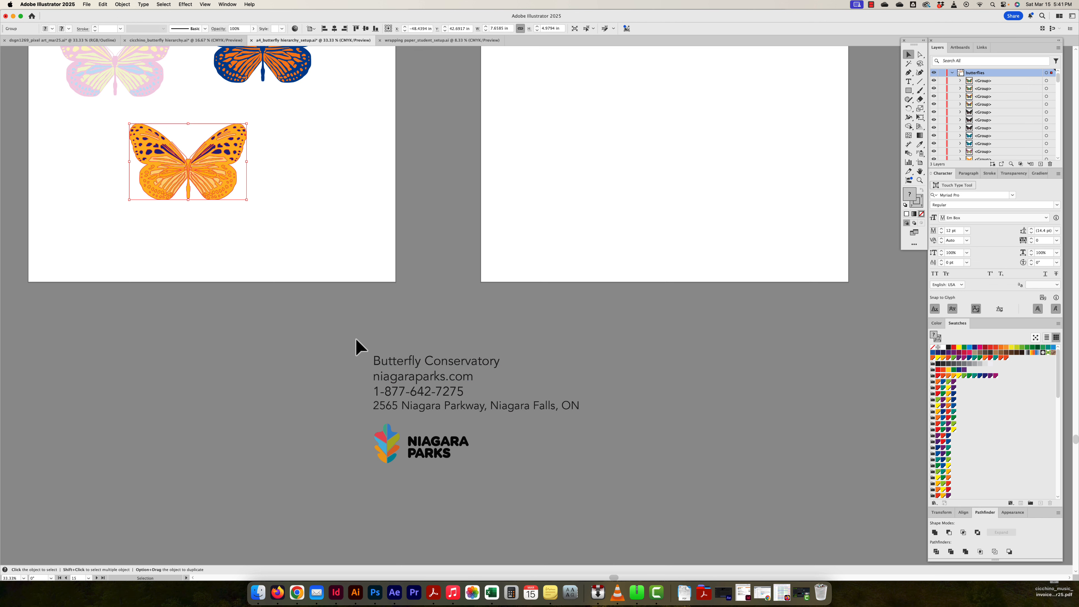
Step: Examine the labelled color studies, the Poster 1 butterflies, the empty Poster 2, and the contact text and Niagara Parks logo
scroll(419, 334, up, 1)
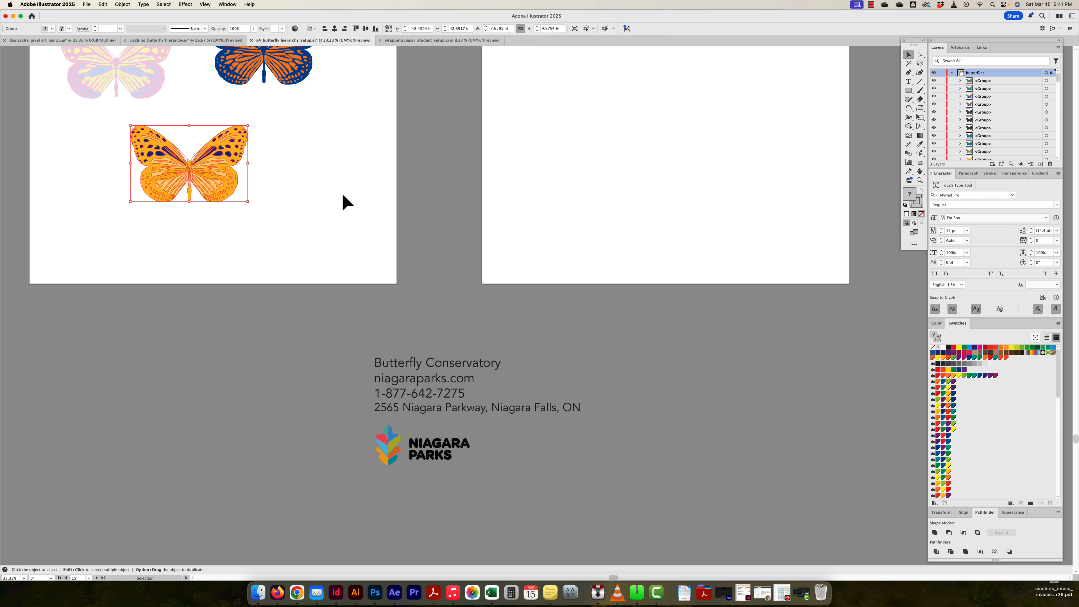
scroll(347, 203, up, 15)
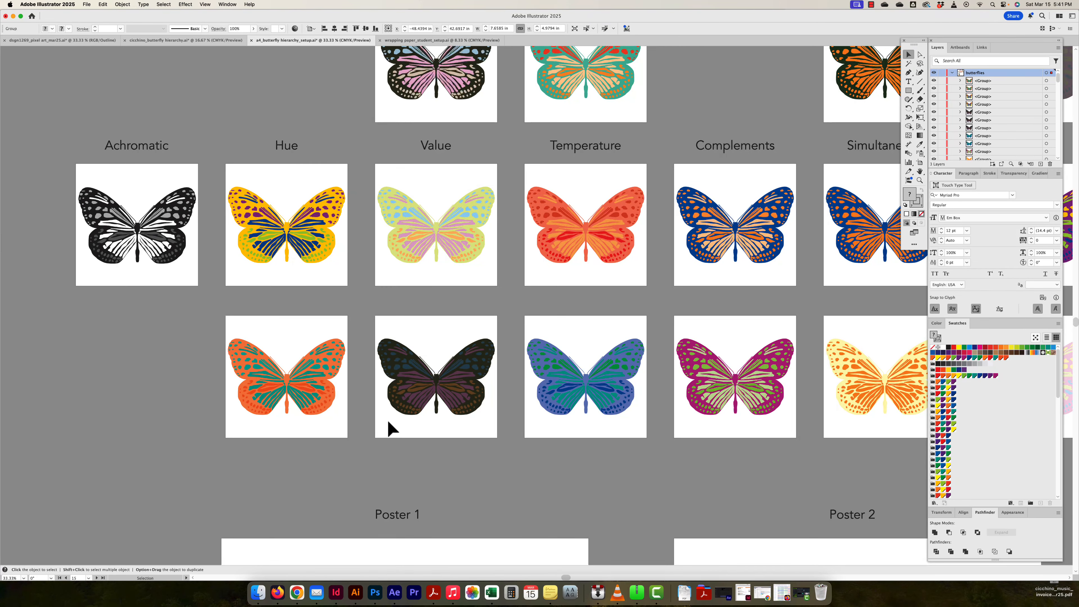
scroll(569, 385, right, 5)
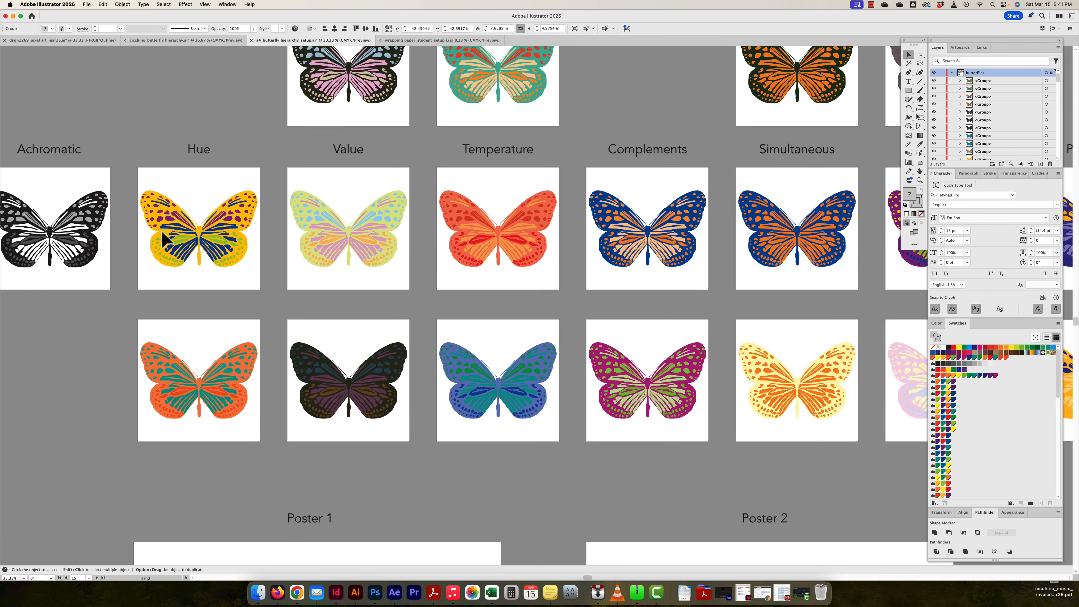
scroll(29, 225, left, 2)
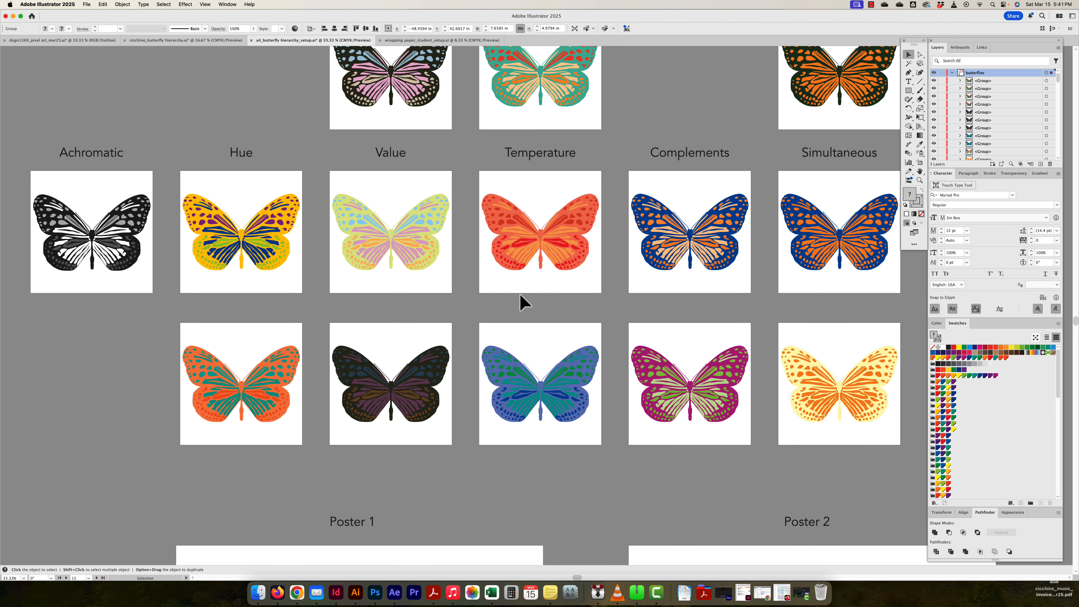
scroll(441, 292, down, 15)
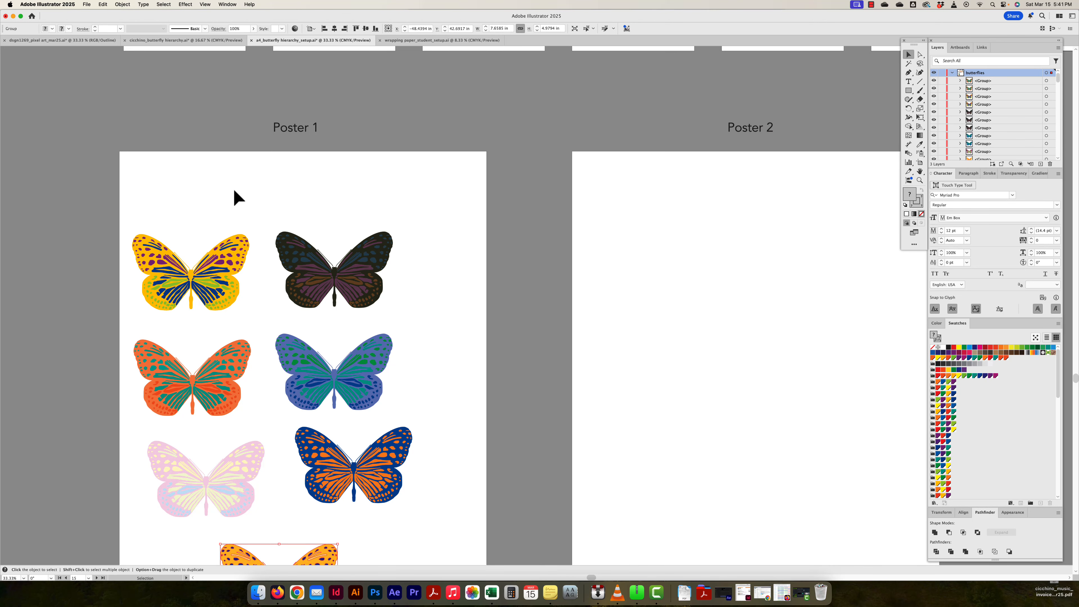
scroll(615, 238, right, 3)
scroll(616, 238, down, 2)
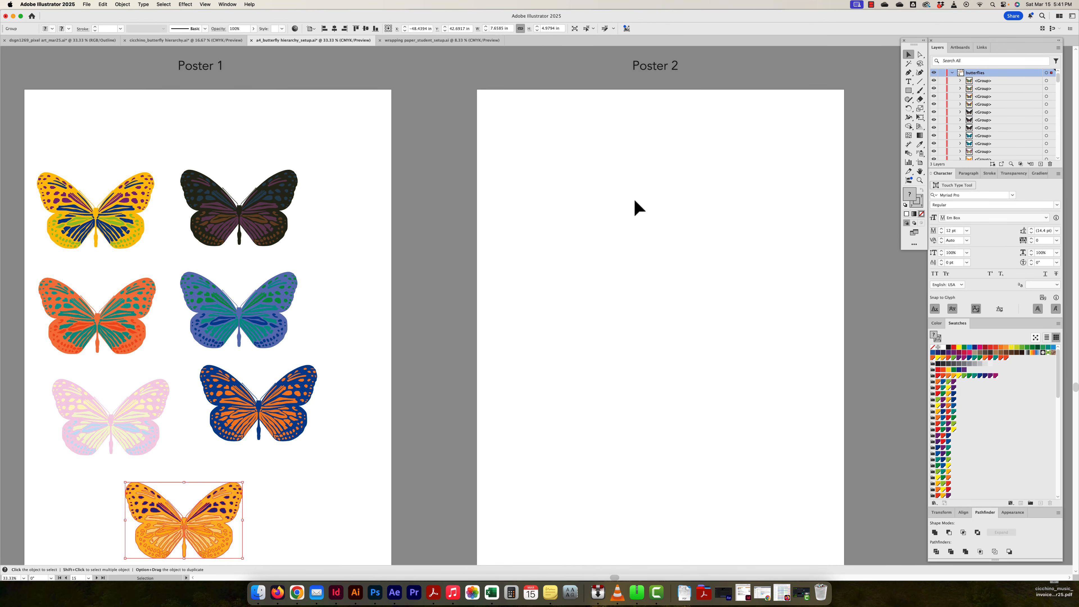
scroll(639, 208, down, 13)
scroll(638, 209, left, 2)
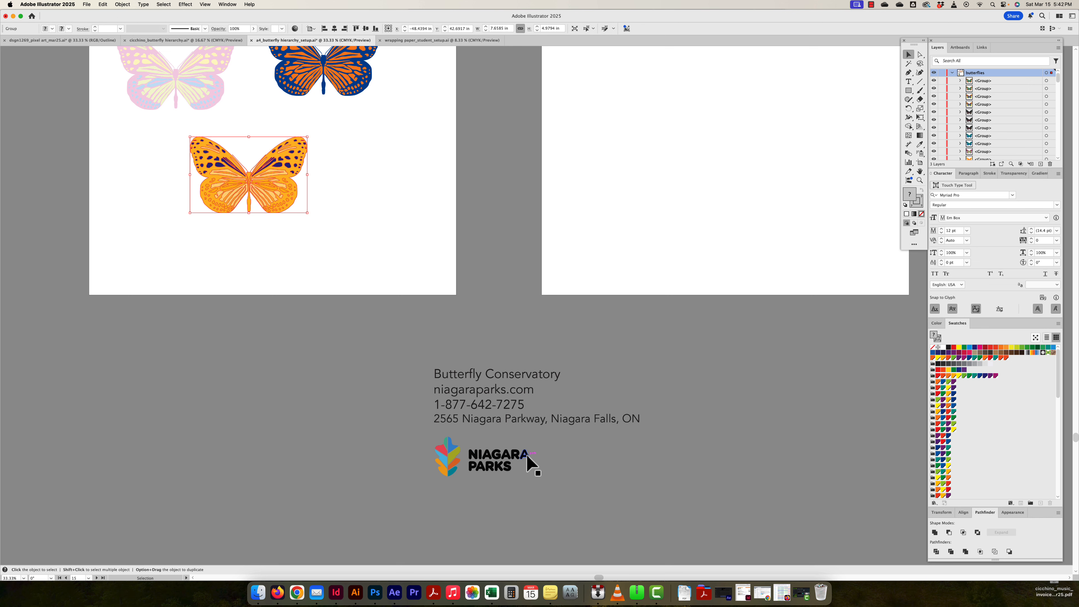
click(524, 429)
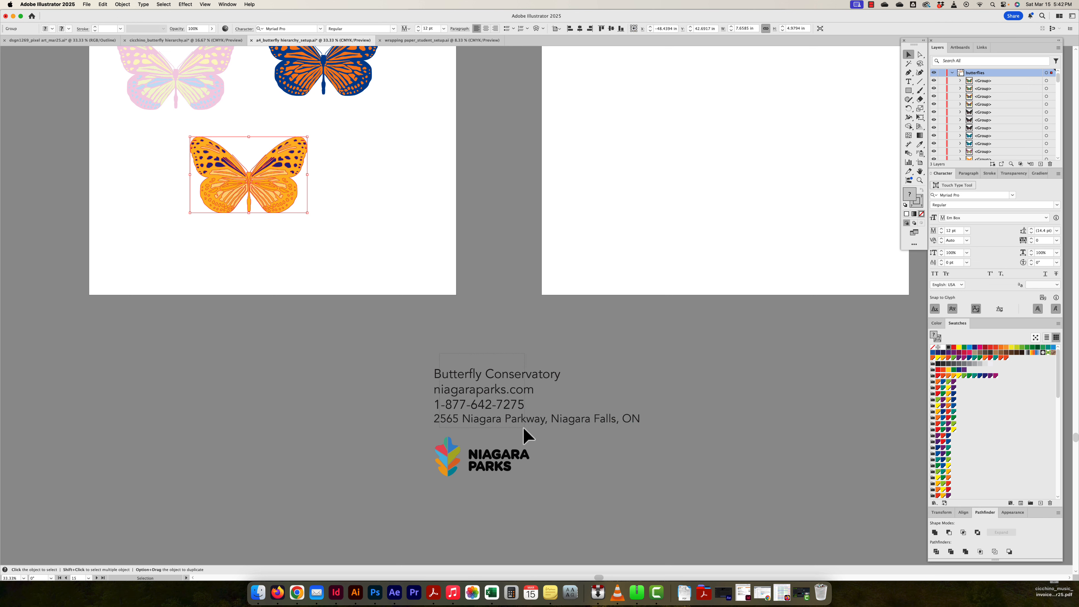
drag(423, 203, 497, 415)
drag(490, 317, 503, 359)
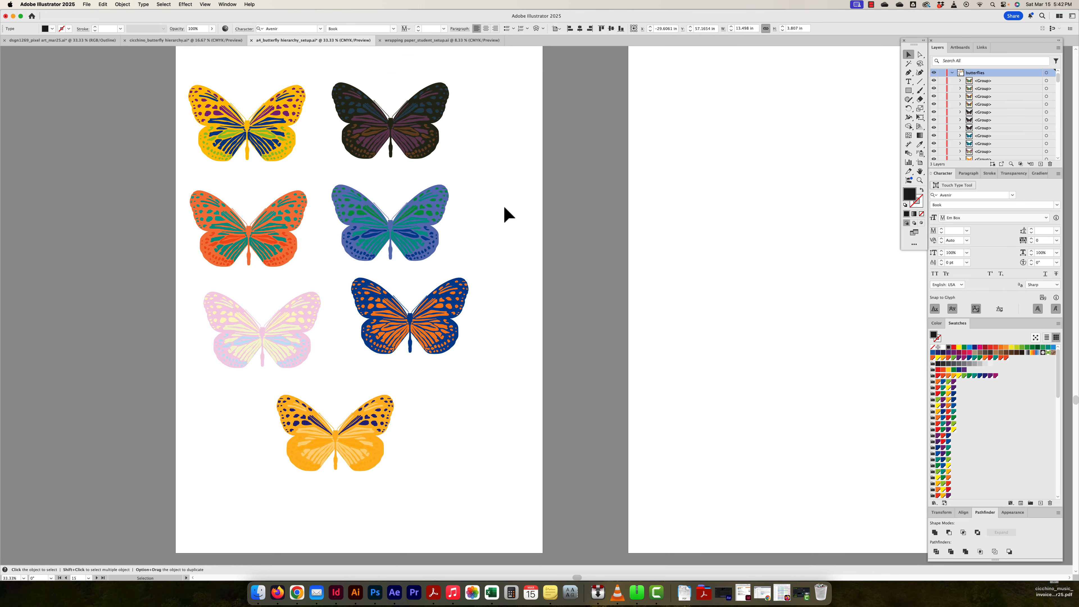
Step: Switch to the finished butterfly hierarchy document and examine its four posters alongside the grid of color studies
click(225, 41)
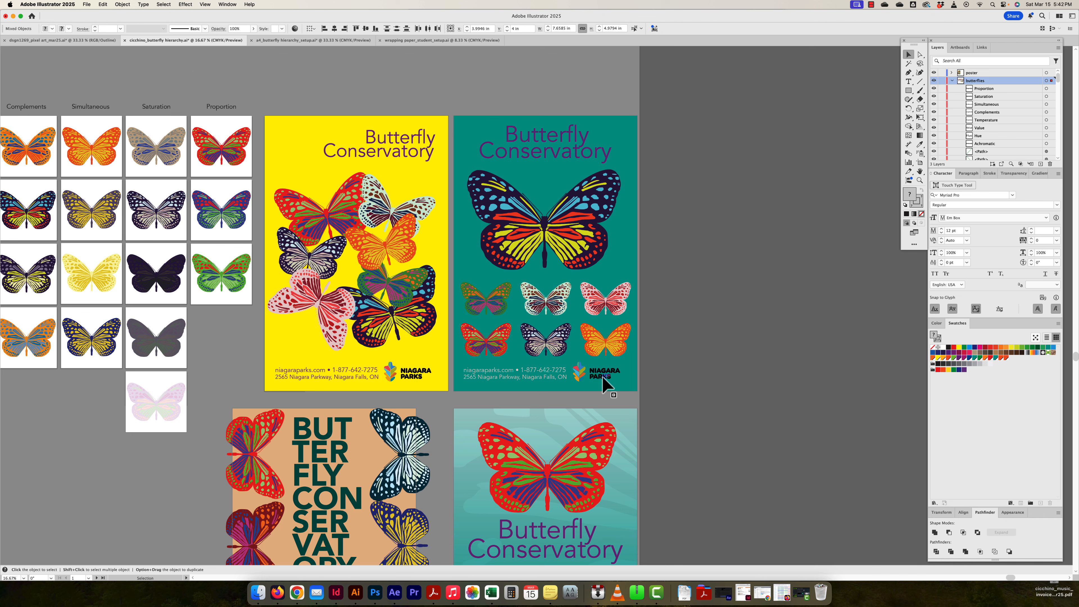
scroll(527, 289, left, 2)
scroll(527, 289, down, 1)
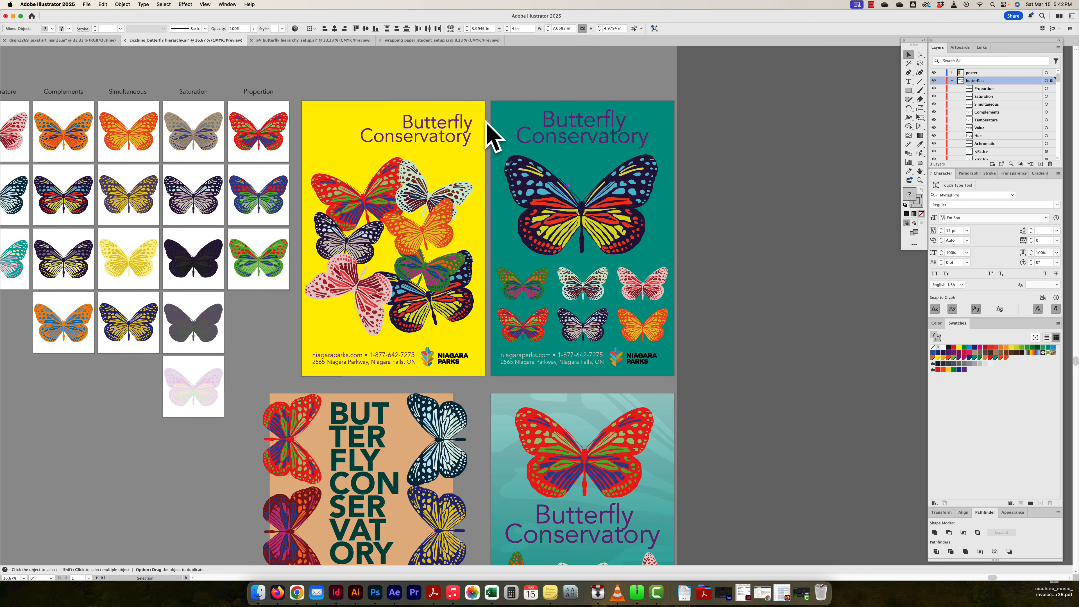
scroll(495, 238, down, 5)
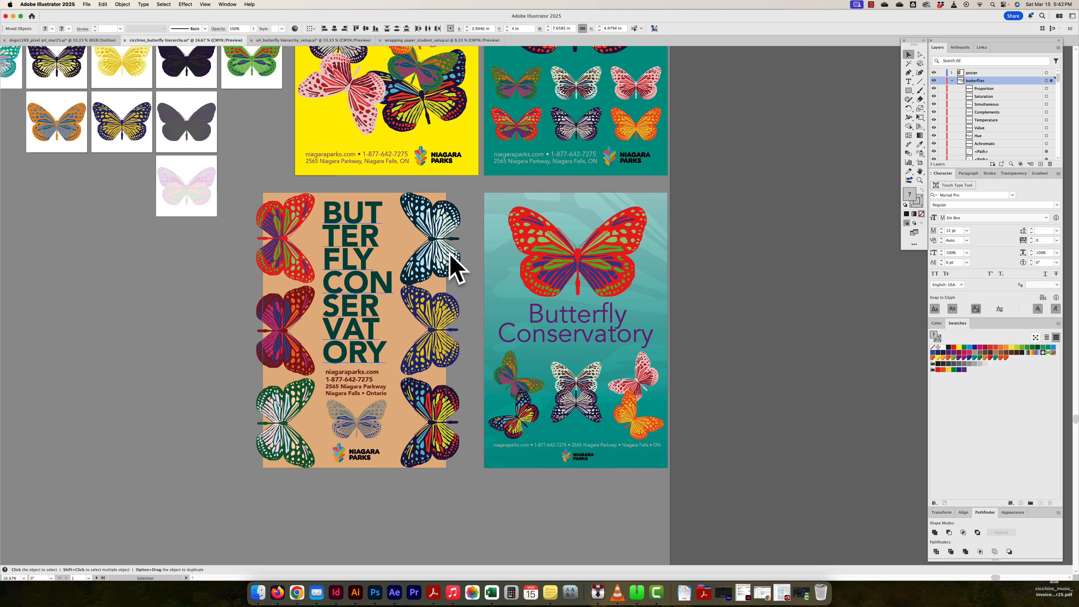
drag(181, 159, 414, 363)
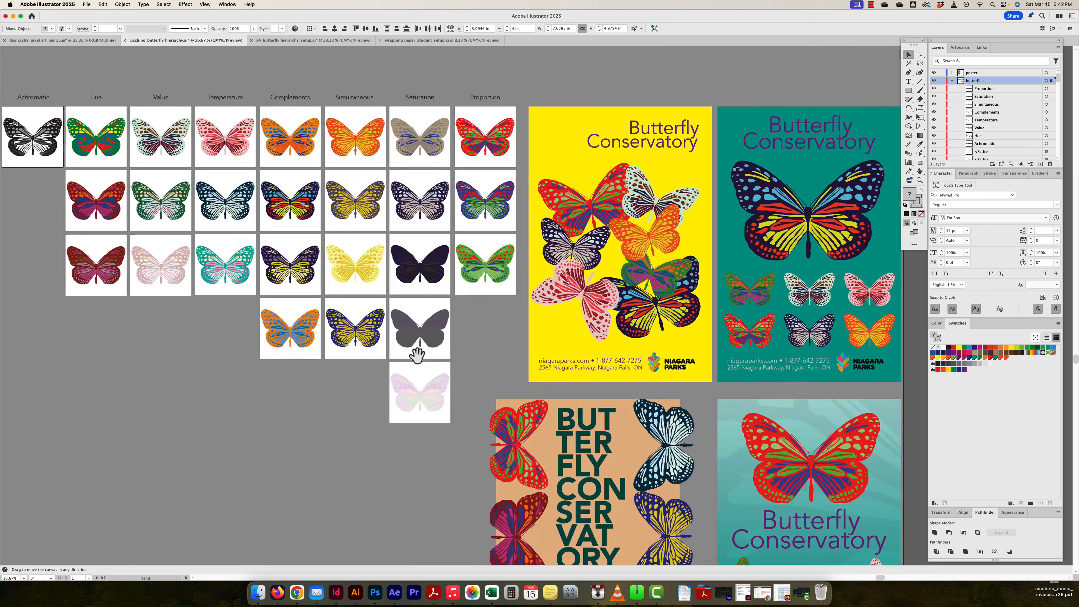
Step: Return to the a4_butterfly hierarchy_setup document and examine the color studies from Achromatic through Proportion, including the extra rows above
click(293, 41)
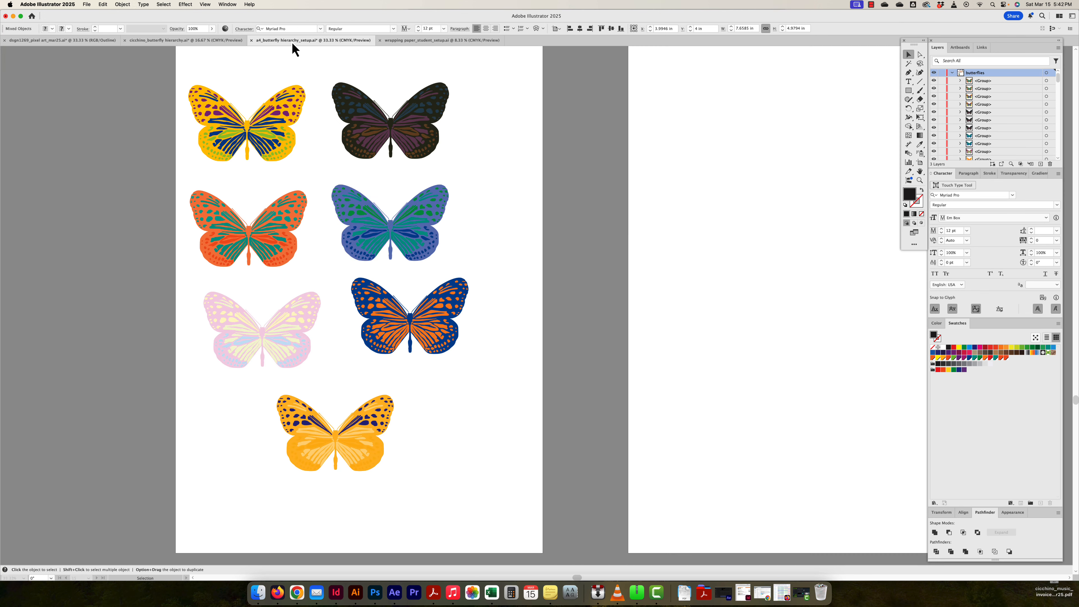
scroll(328, 236, up, 10)
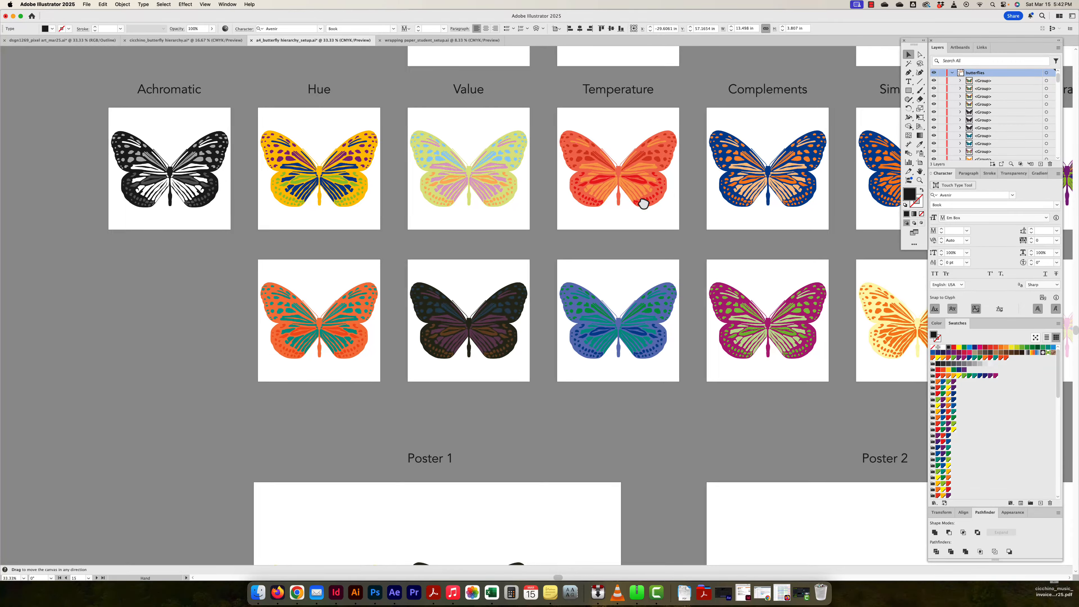
scroll(643, 199, right, 10)
scroll(643, 200, up, 3)
scroll(487, 212, up, 4)
scroll(487, 212, right, 1)
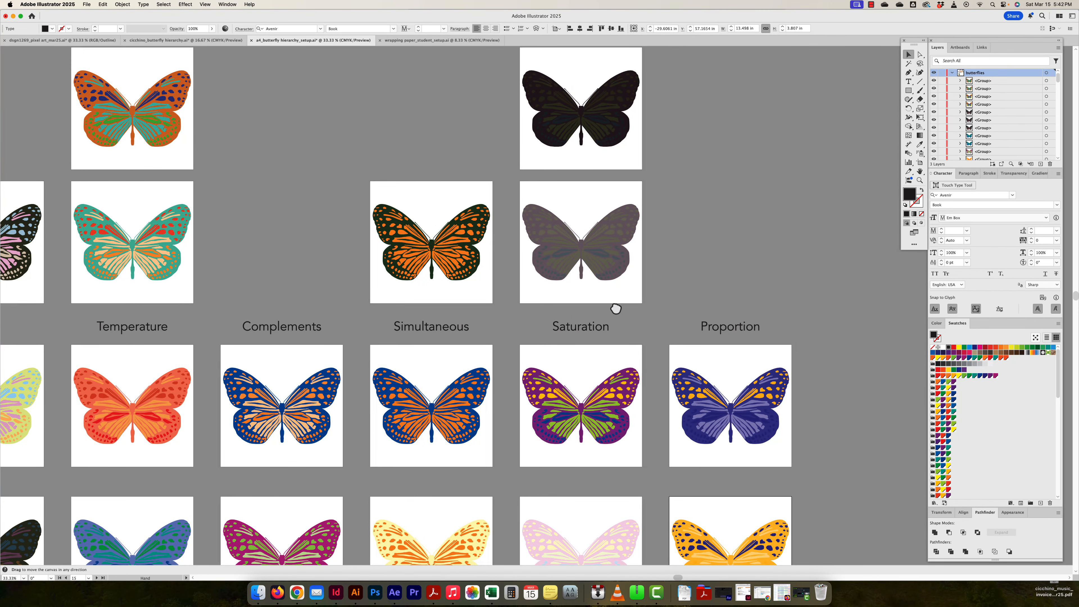
scroll(614, 309, down, 3)
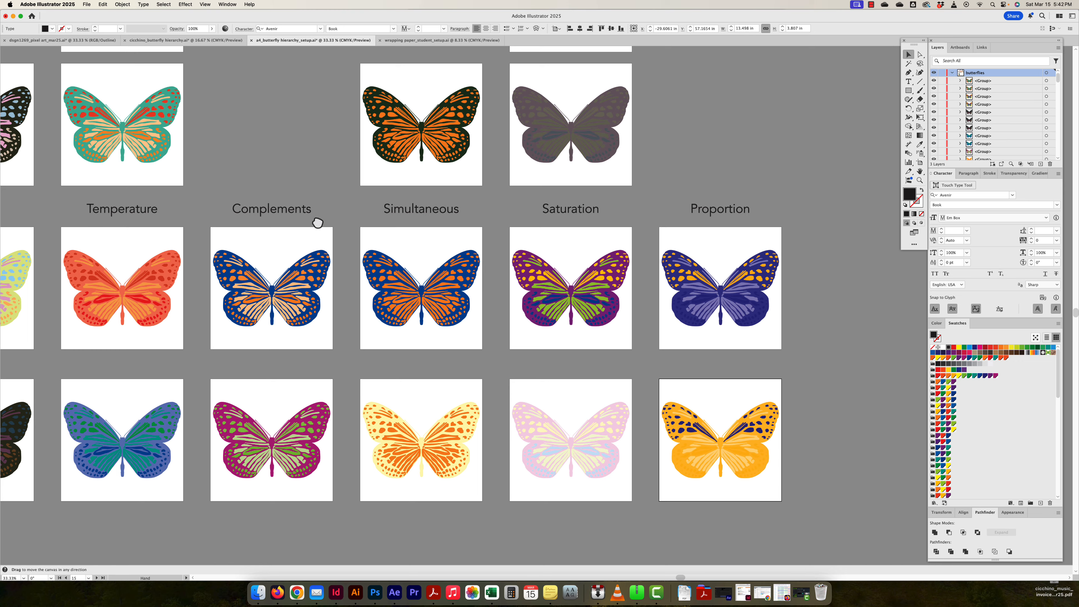
scroll(315, 222, left, 1)
Step: Switch to the finished butterfly hierarchy document and examine title, butterfly, contact text and logo placement on all four posters
click(191, 41)
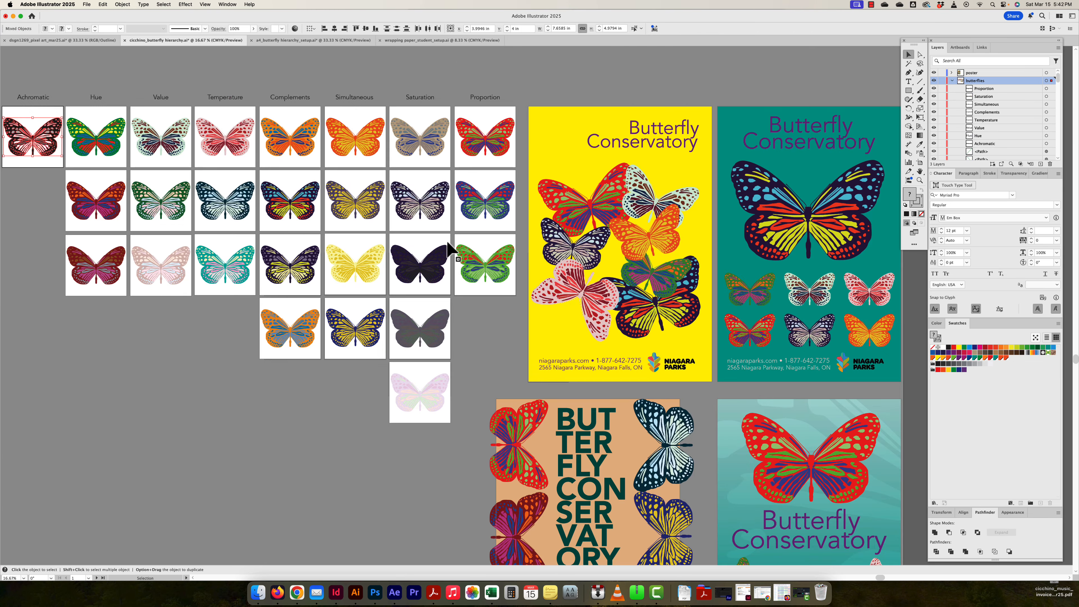
scroll(353, 323, right, 7)
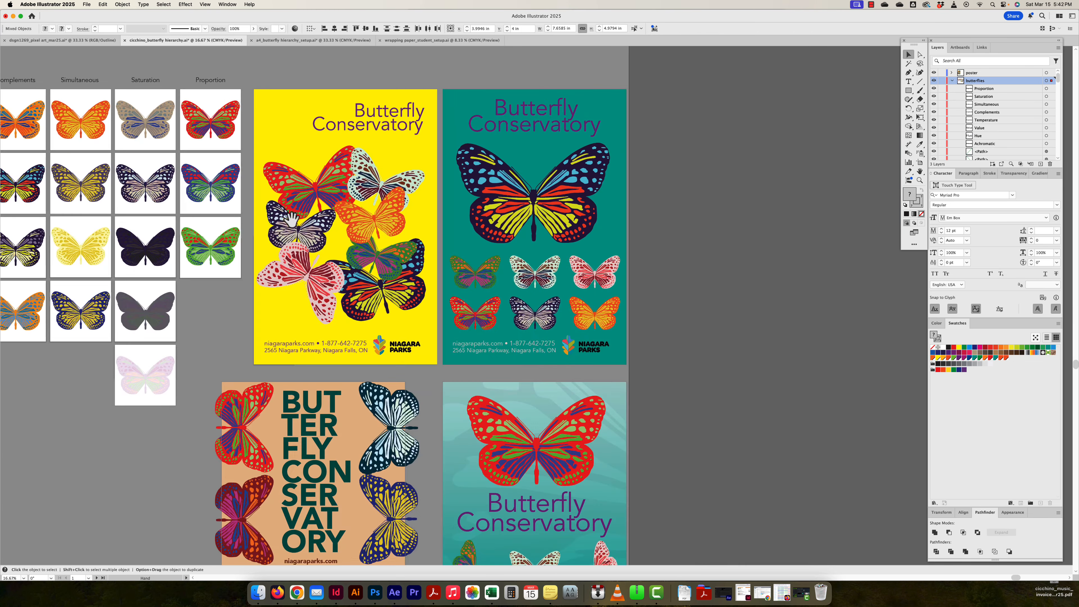
scroll(352, 323, up, 1)
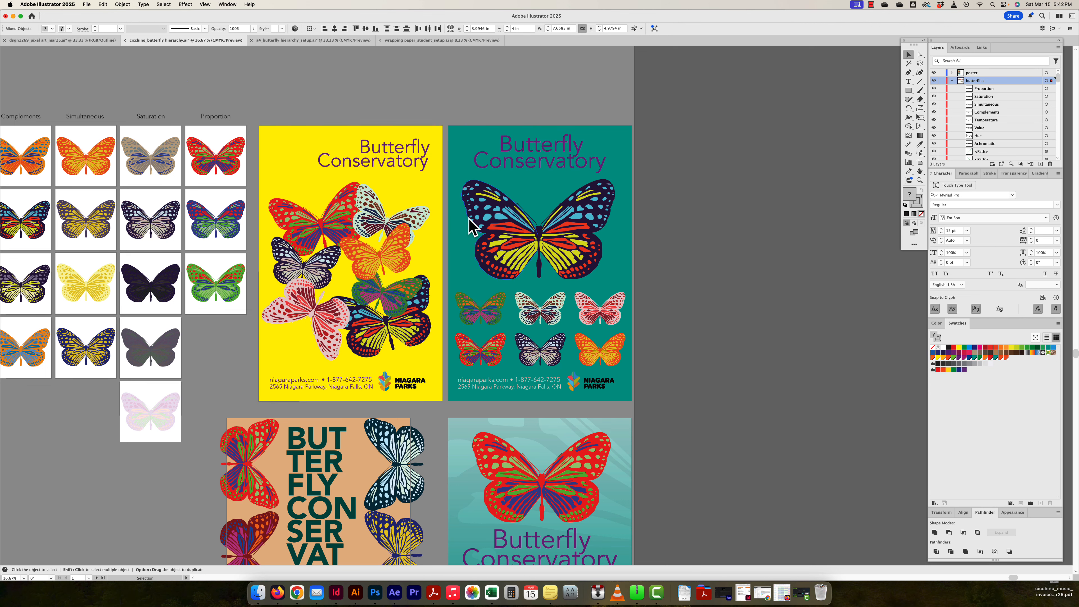
drag(441, 514, 455, 354)
drag(435, 318, 459, 354)
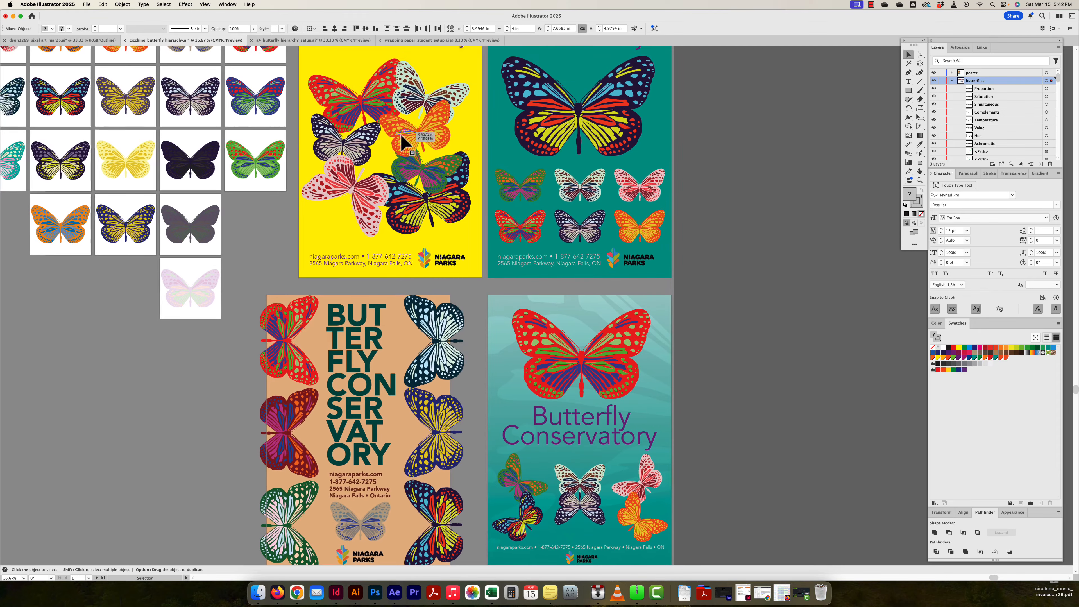
drag(385, 155, 390, 182)
drag(381, 284, 394, 179)
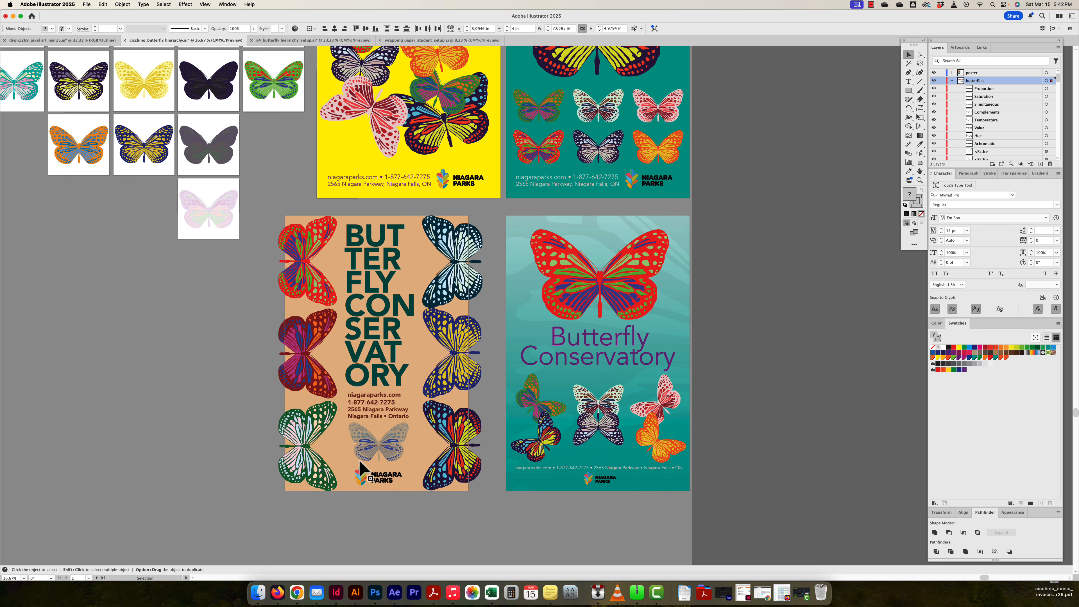
scroll(400, 427, down, 1)
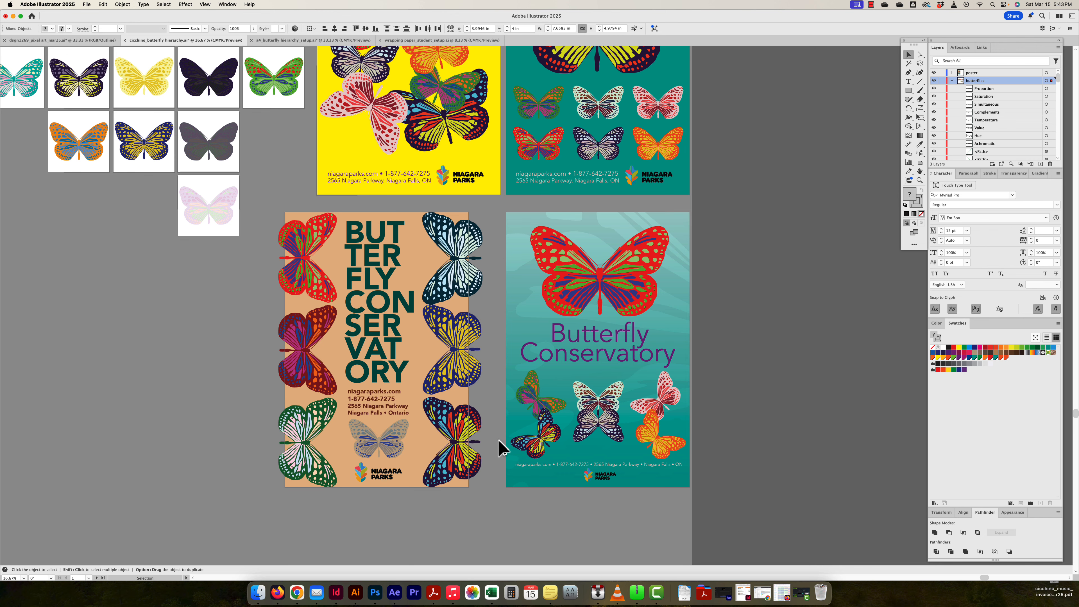
scroll(518, 438, up, 3)
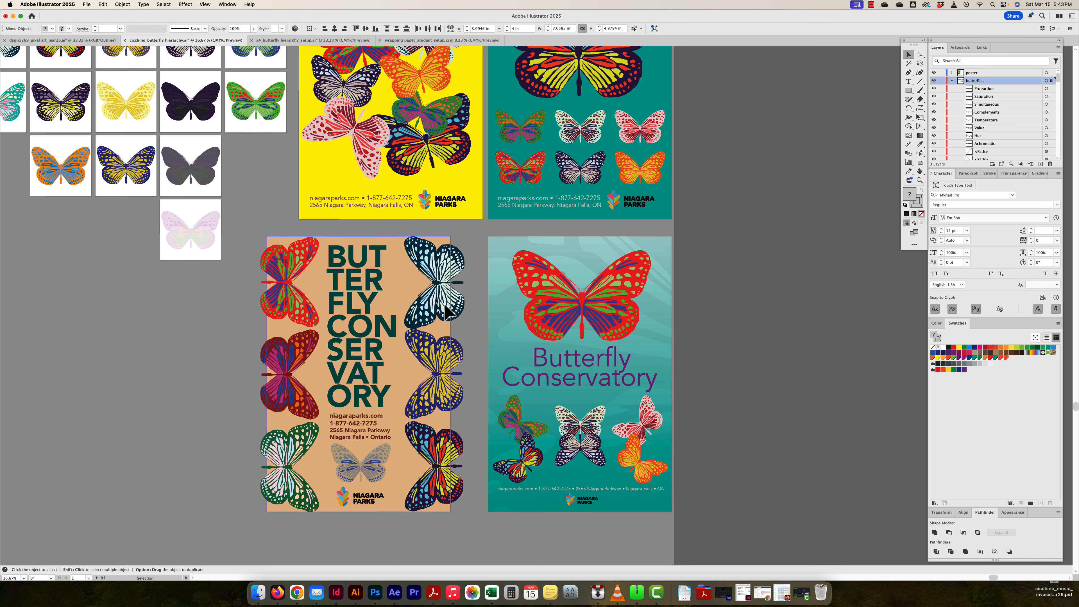
Step: Compare the overlapping butterfly cluster on the yellow poster with the butterflies extending past the edges of the tan poster
scroll(446, 313, up, 6)
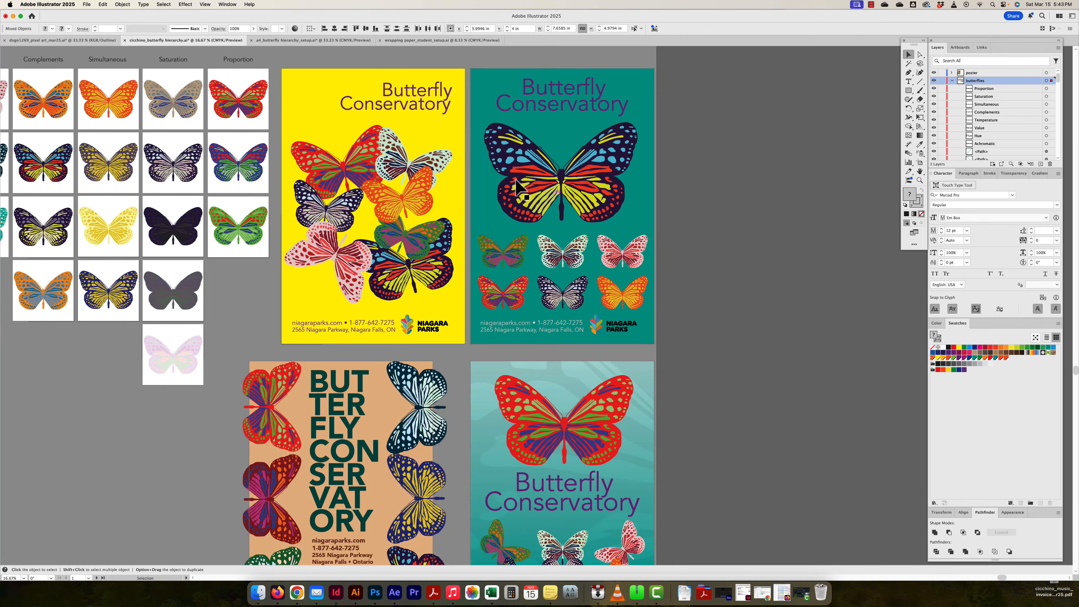
scroll(359, 195, left, 1)
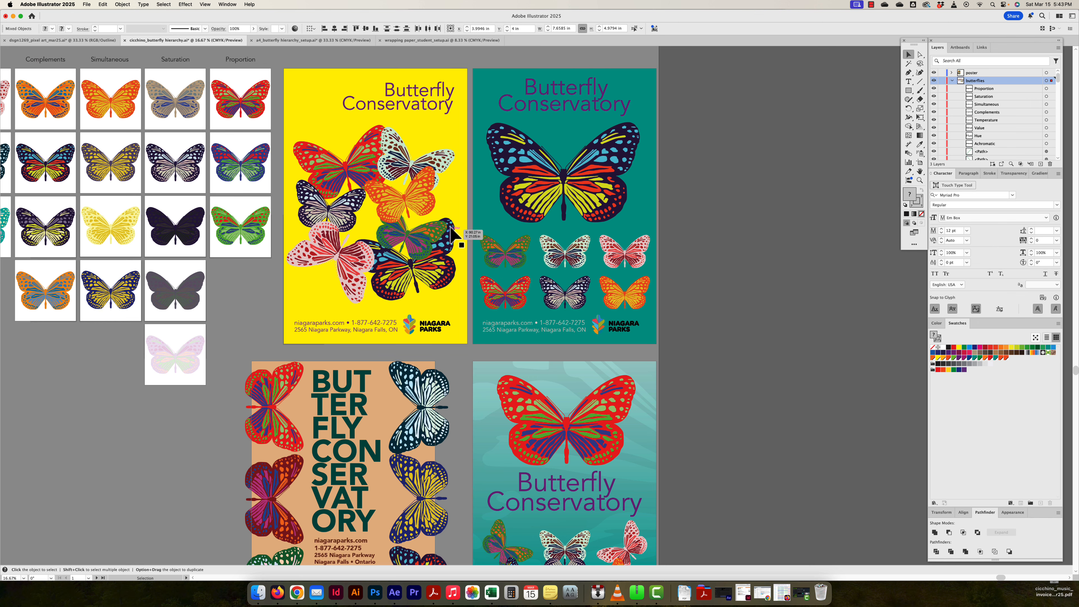
scroll(469, 255, down, 2)
scroll(471, 260, down, 2)
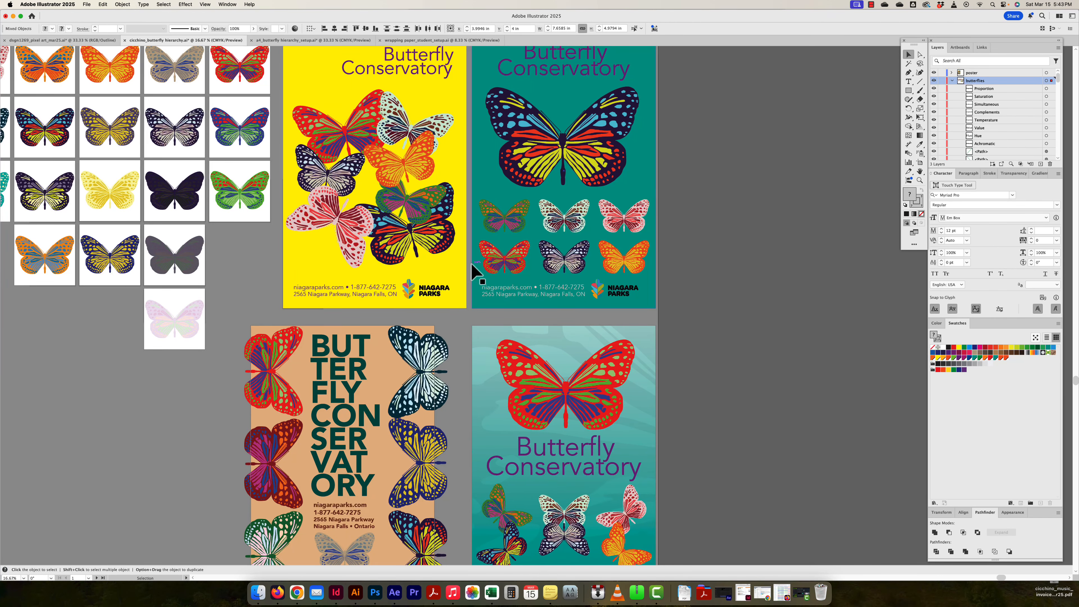
scroll(472, 272, down, 2)
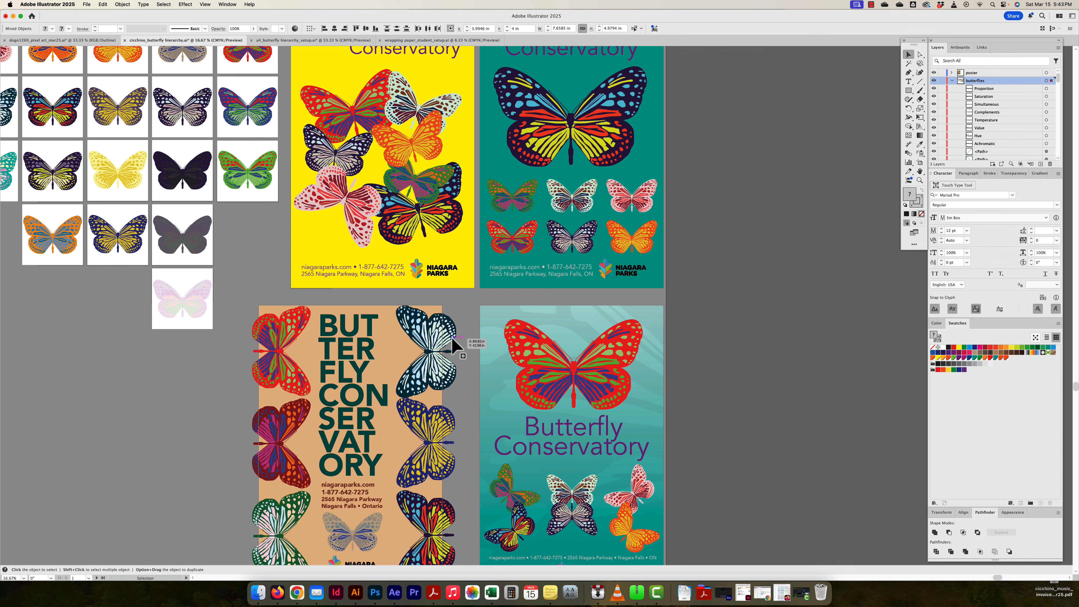
scroll(452, 339, down, 2)
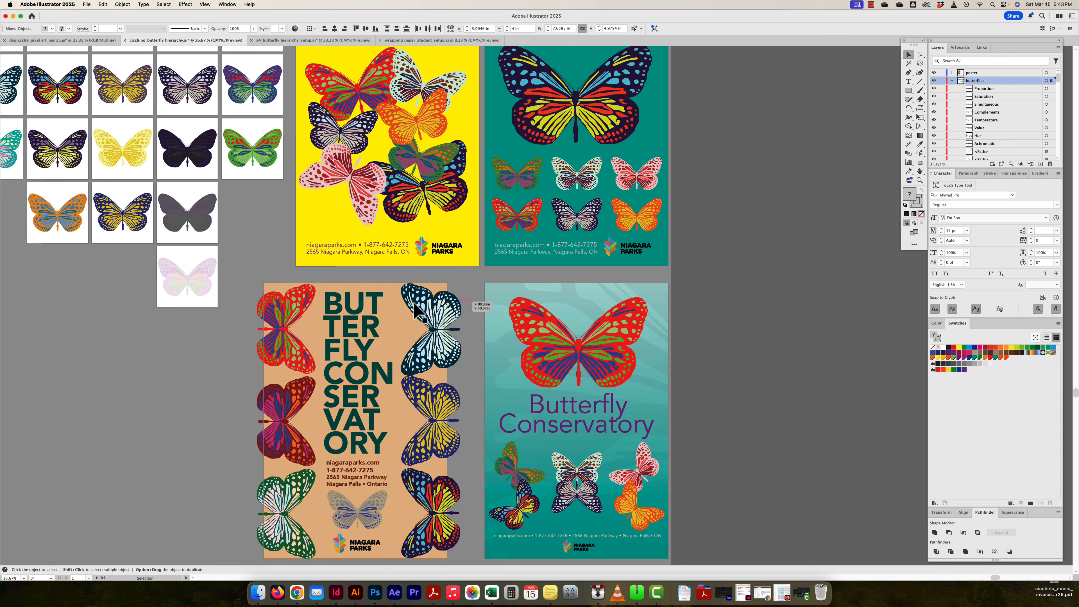
Step: Try moving the tan poster's upper-right butterfly inward over the lettering, and undo the move
drag(431, 327, 404, 326)
key(super+z)
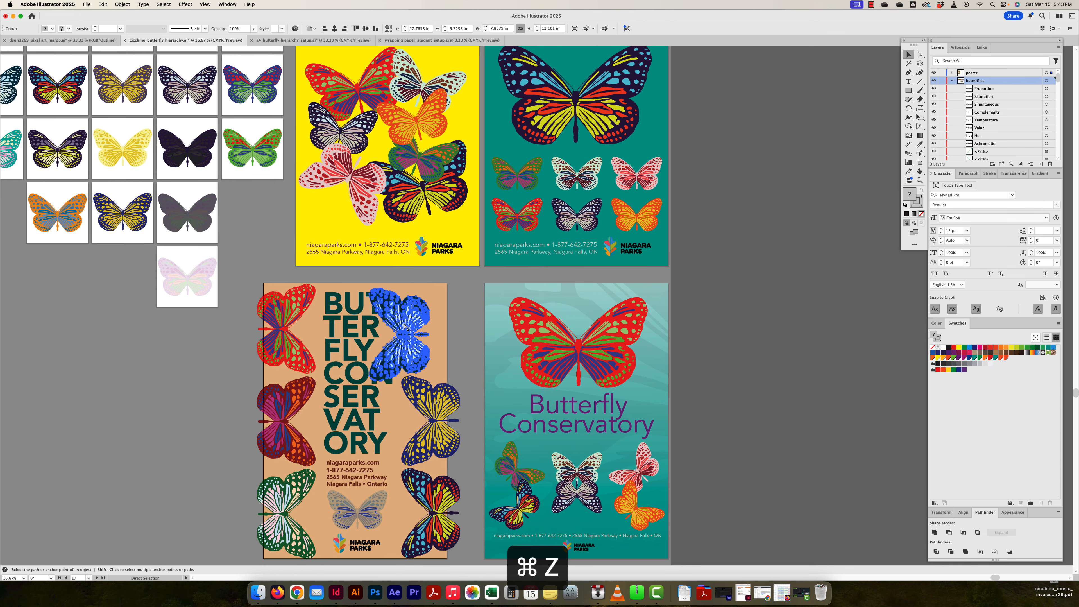
scroll(410, 318, down, 2)
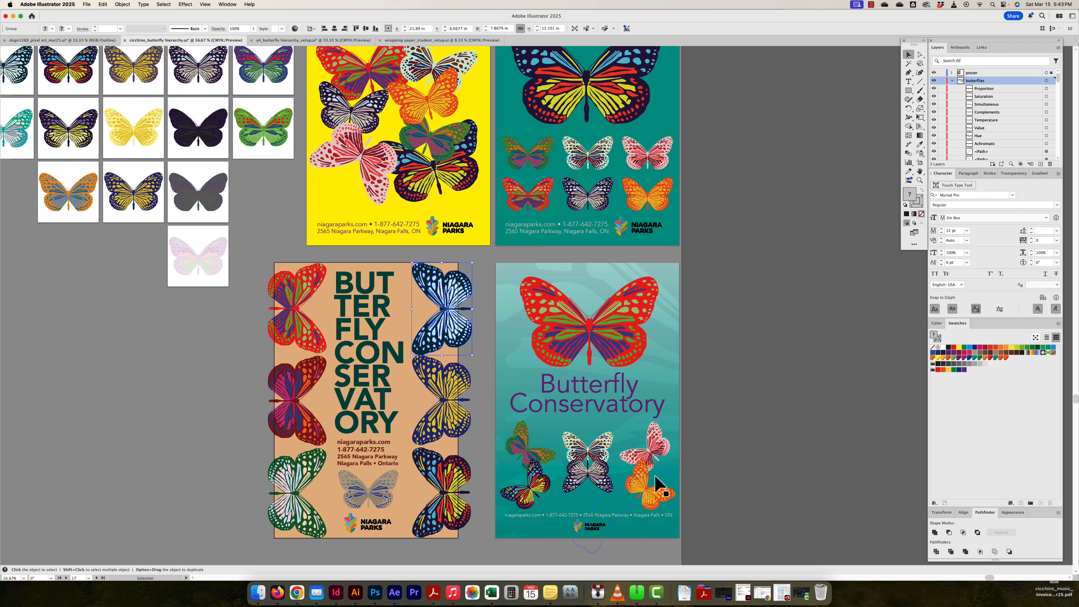
scroll(489, 306, up, 4)
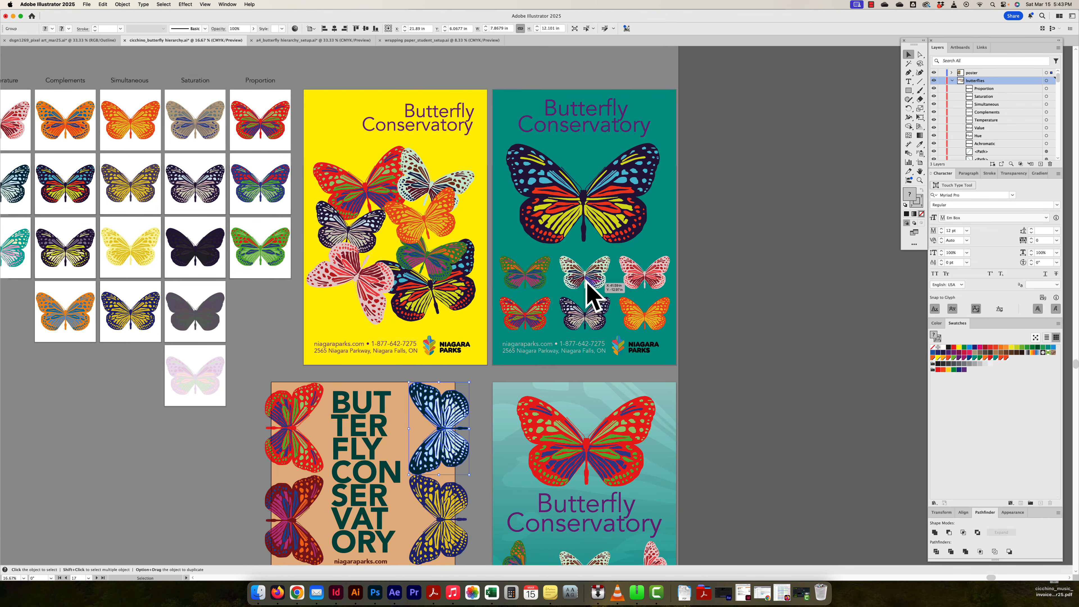
scroll(390, 189, left, 3)
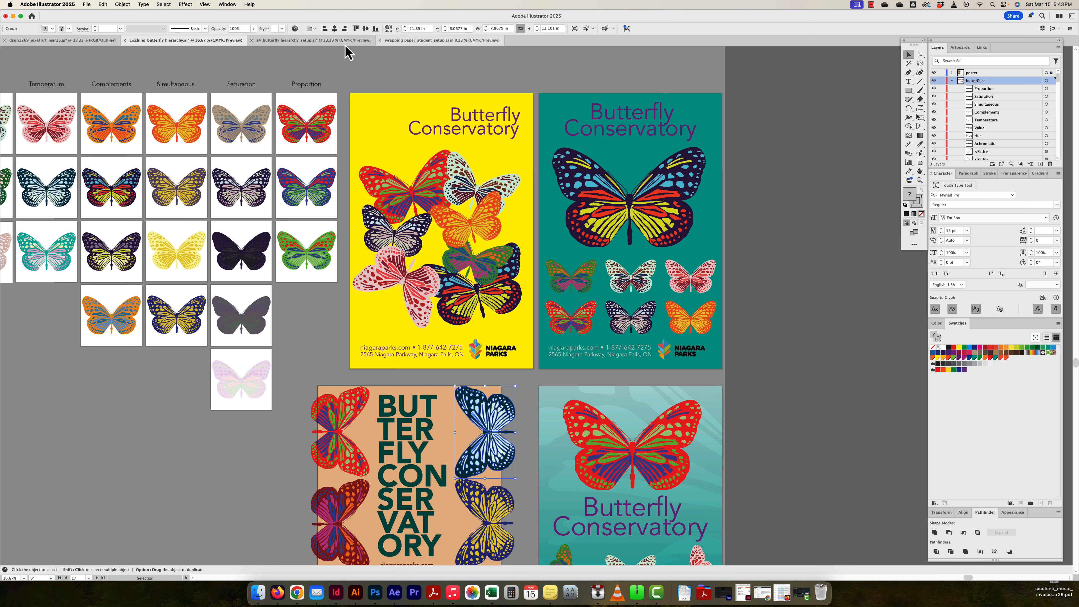
Step: Return to the a4_butterfly hierarchy_setup document and examine the full set of labelled color studies at 25% zoom
click(315, 40)
key(super+minus)
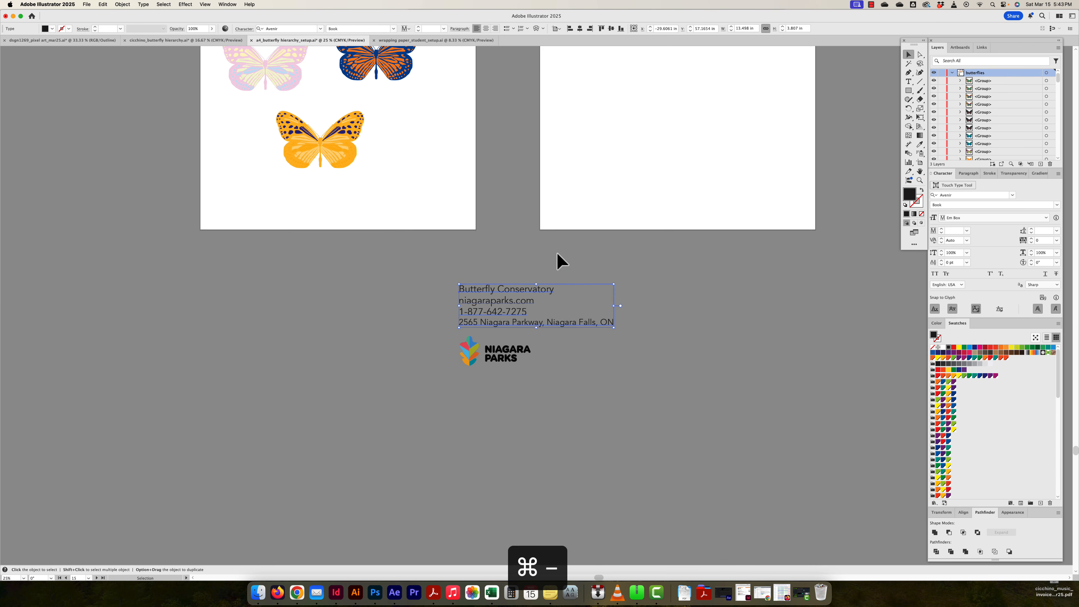
drag(508, 196, 515, 388)
drag(499, 249, 446, 348)
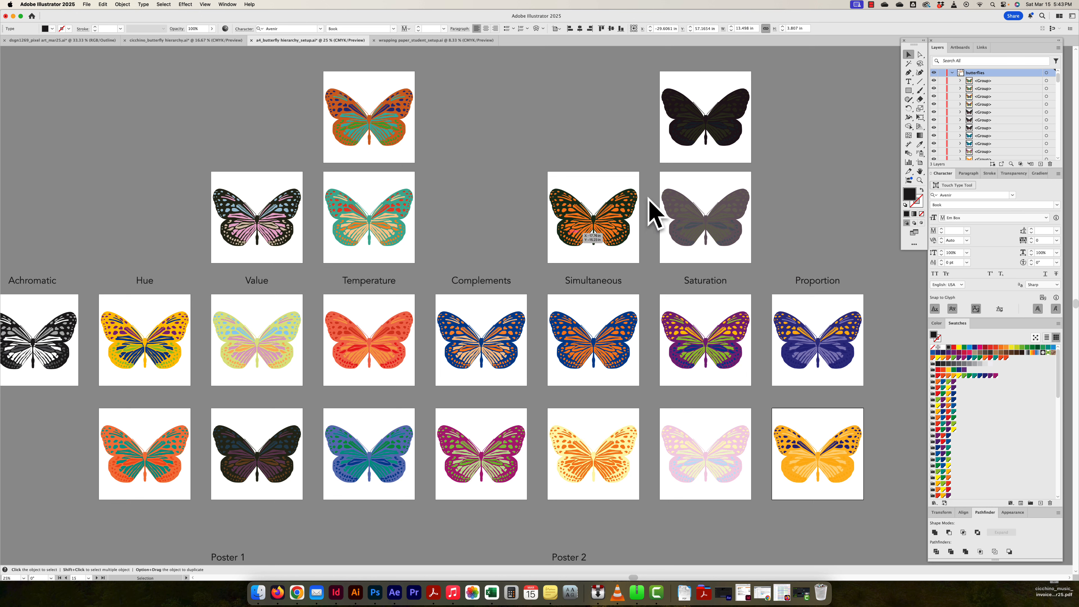
Step: Save a PDF copy of all artboards to the Desktop as a4_butterfly hierarchy_setup.pdf, with View PDF after Saving enabled
drag(698, 249, 684, 225)
drag(556, 150, 597, 242)
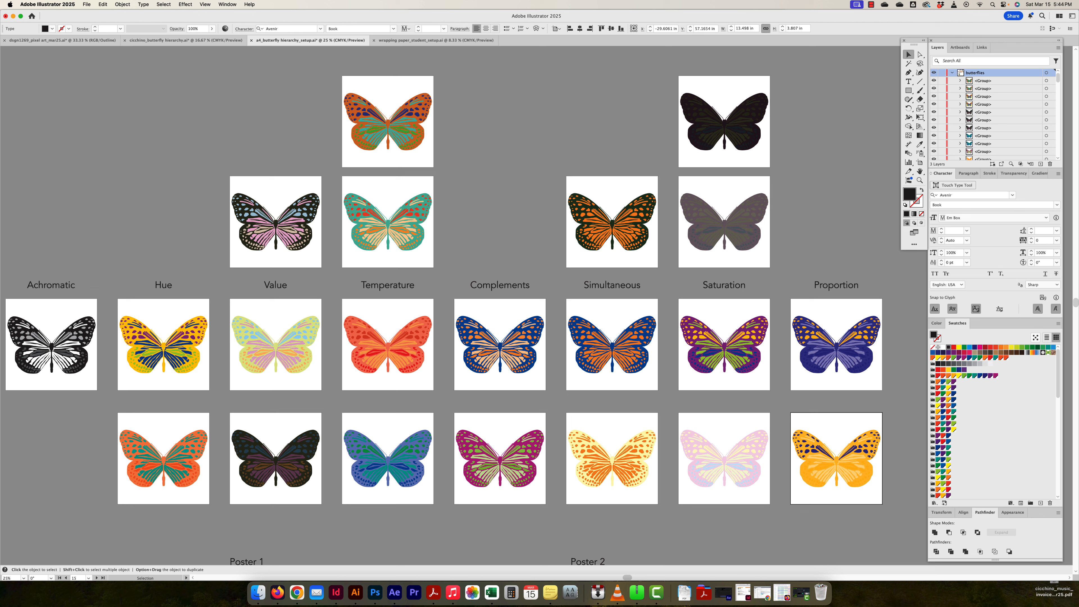
click(86, 5)
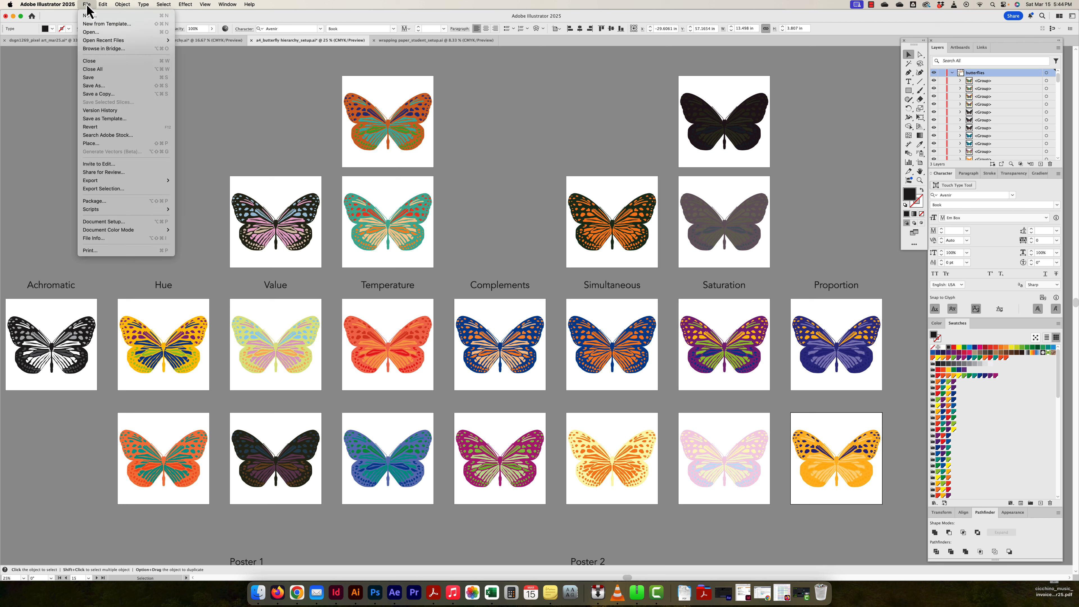
click(99, 94)
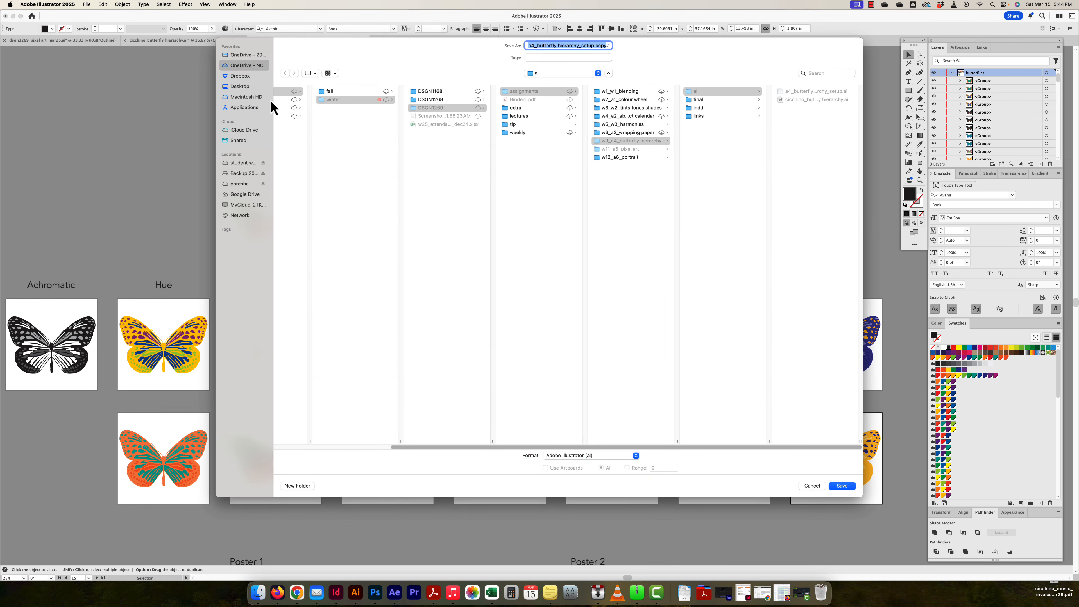
click(243, 87)
click(594, 456)
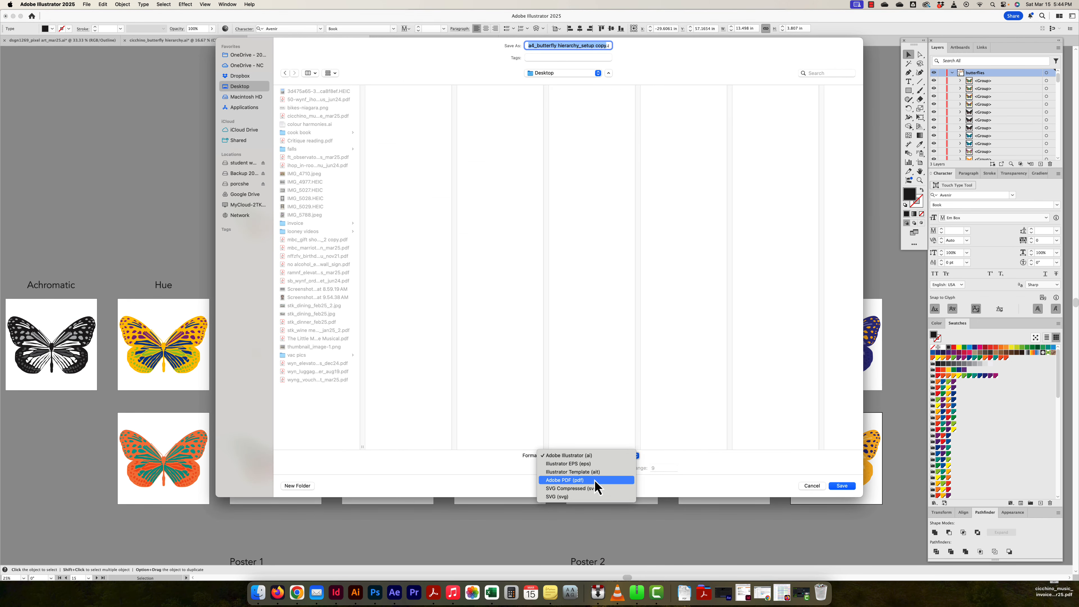
click(590, 478)
click(605, 45)
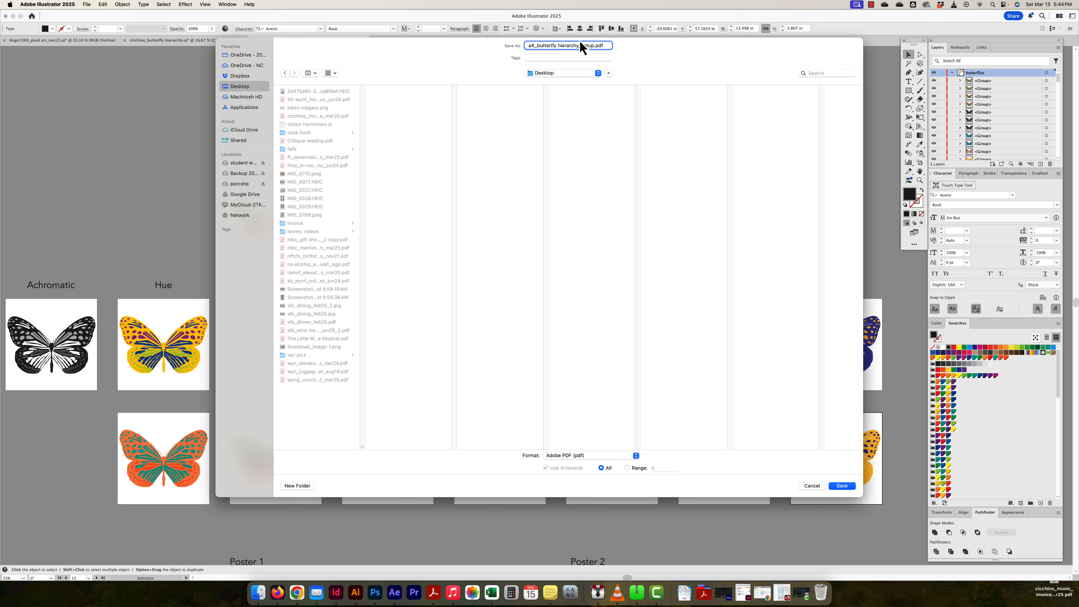
click(843, 485)
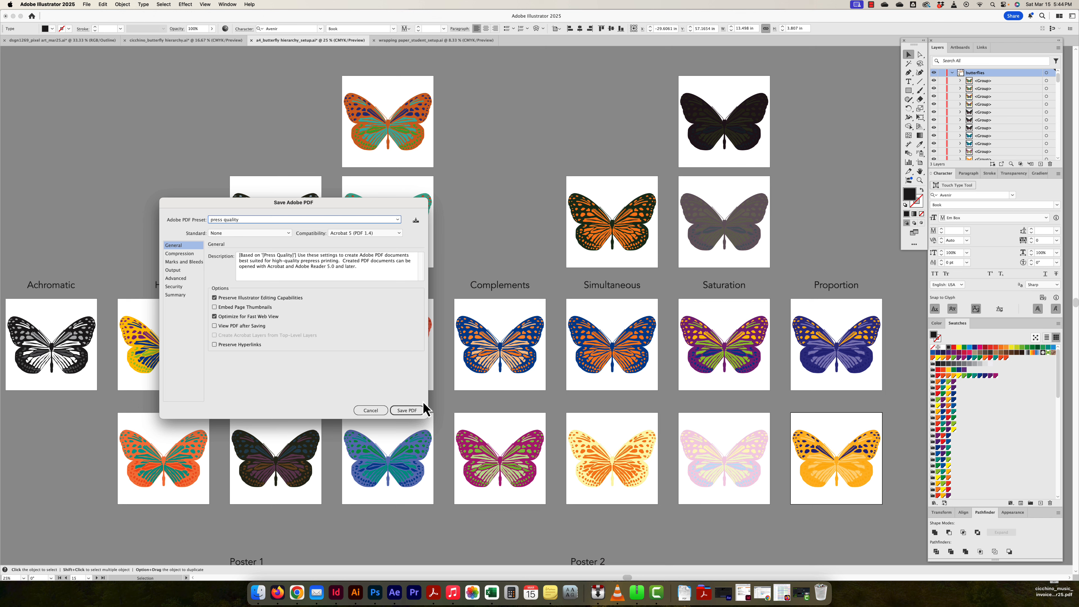
click(219, 328)
click(405, 411)
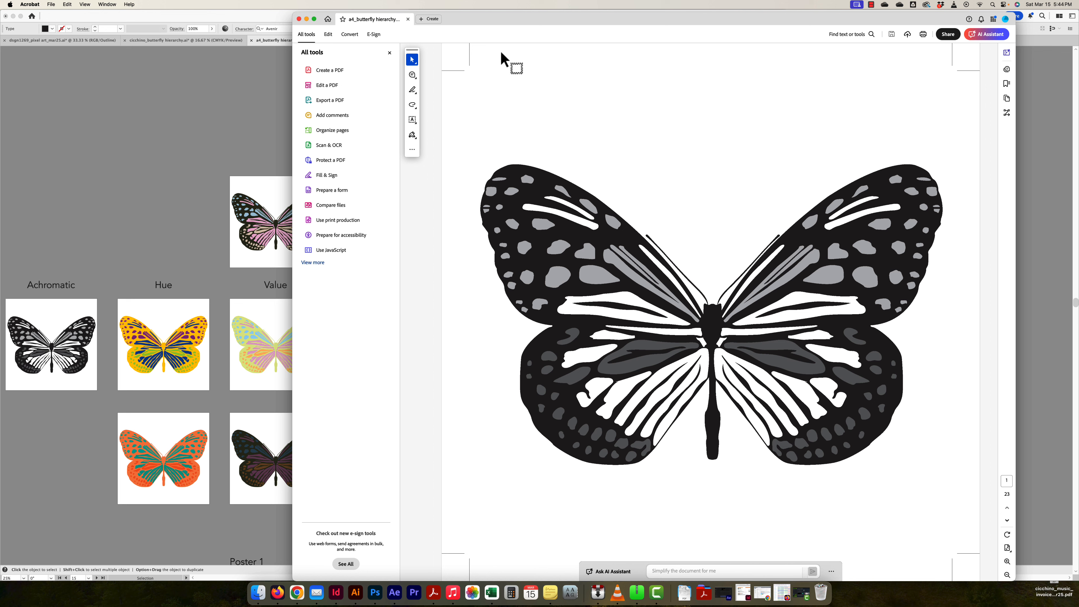
Step: Page through the exported PDF in Acrobat from the achromatic study to the last extra butterfly study, and close it
click(1007, 520)
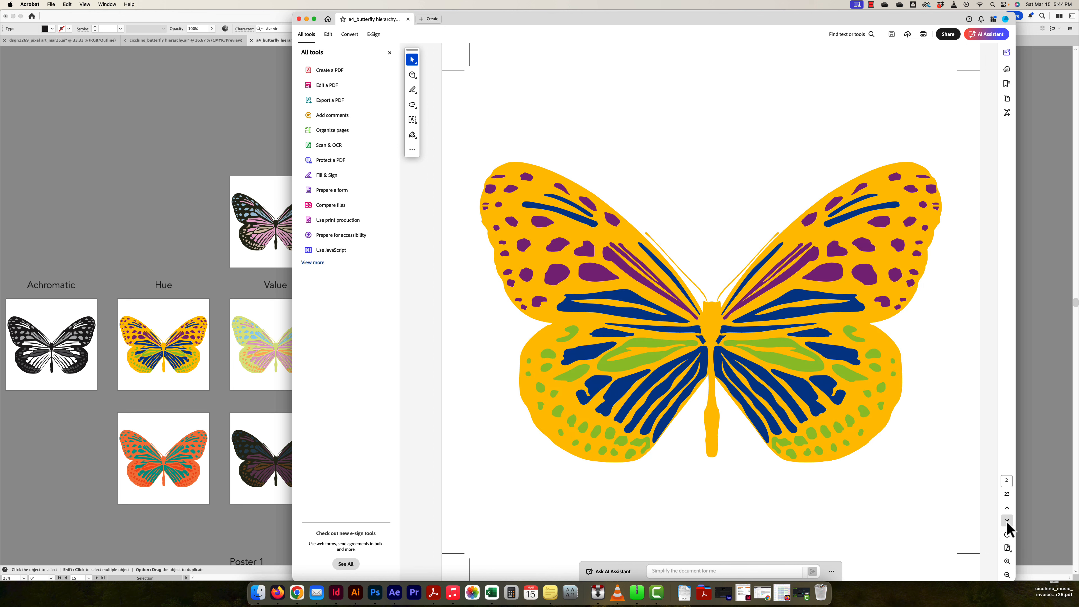
click(1006, 520)
click(1006, 520)
click(1007, 520)
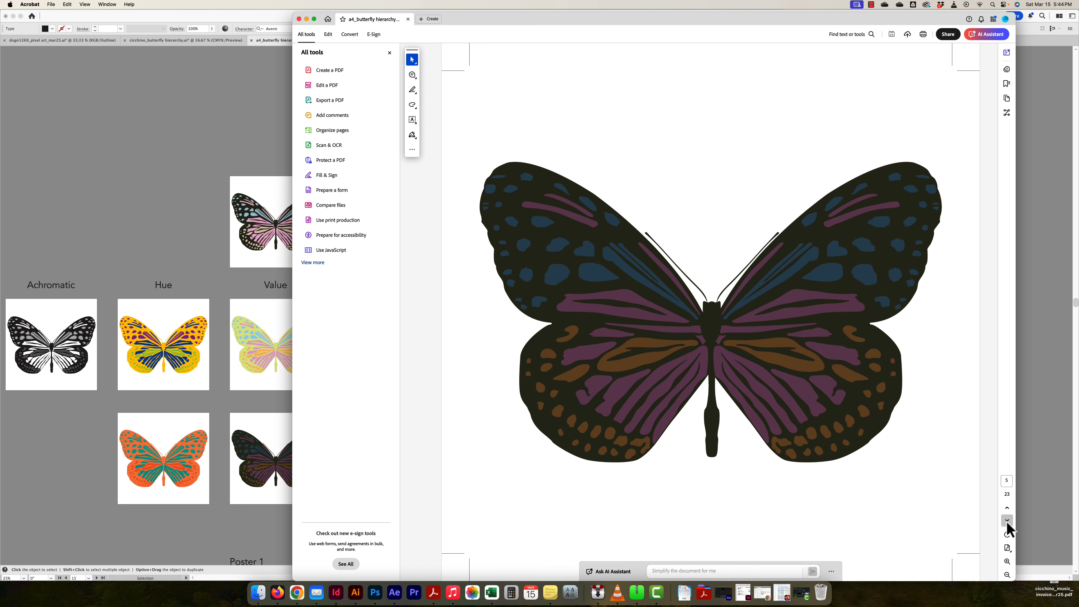
click(1007, 520)
click(1006, 520)
click(1006, 521)
click(1007, 520)
click(1006, 521)
click(1006, 520)
click(1007, 521)
click(1007, 521)
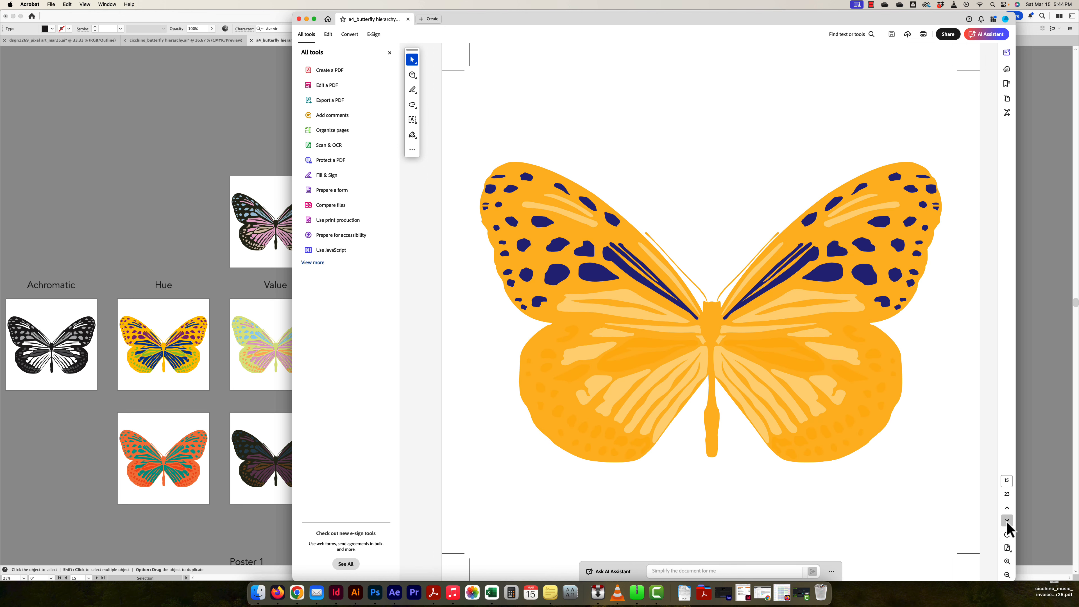
click(1007, 521)
click(1006, 520)
click(1006, 520)
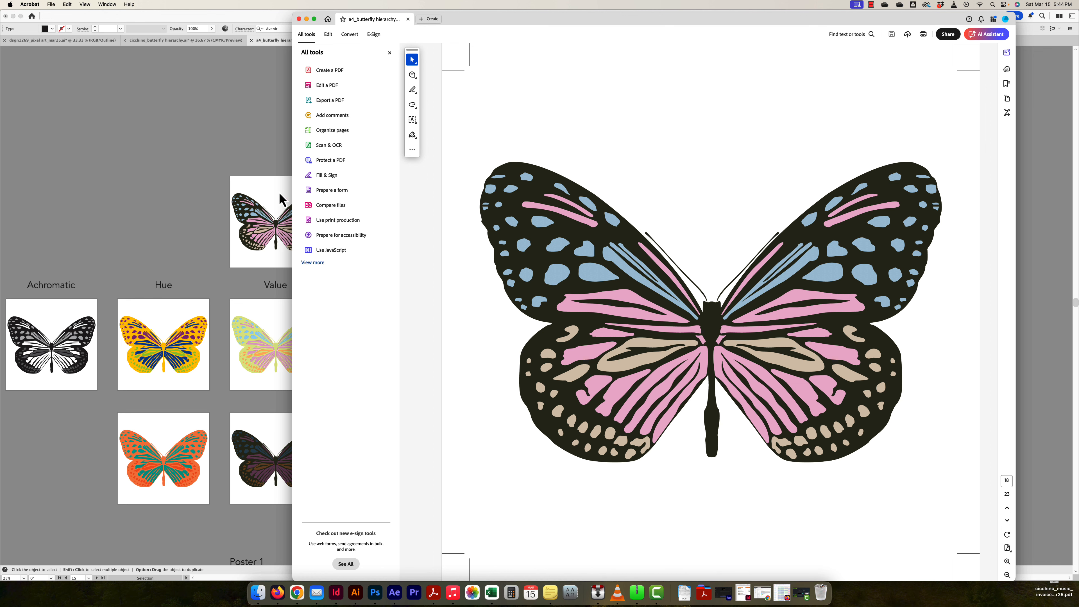
click(1007, 520)
click(1006, 520)
click(1007, 520)
click(1007, 520)
click(1007, 520)
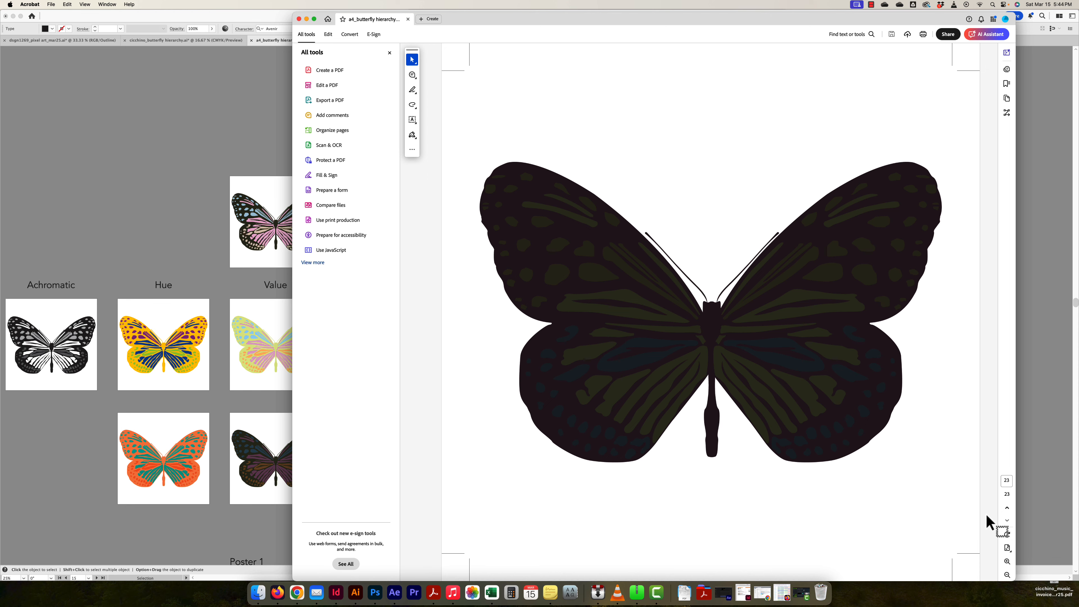
click(299, 19)
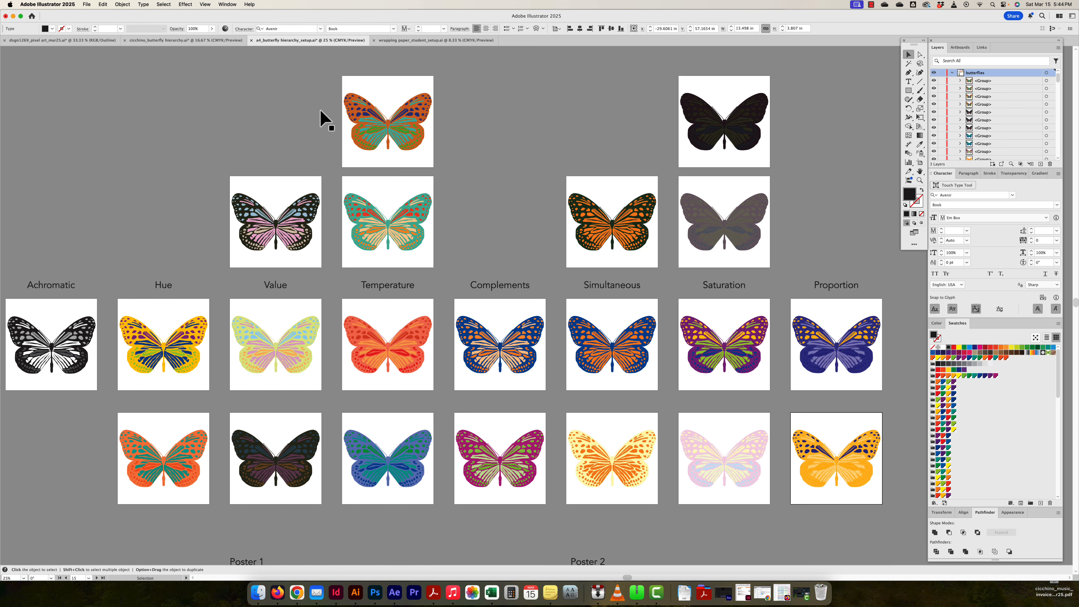
Step: Show the full artboard list, select the artboards from achromatic through poster 2, and deselect the artwork
scroll(701, 182, down, 5)
scroll(700, 182, left, 2)
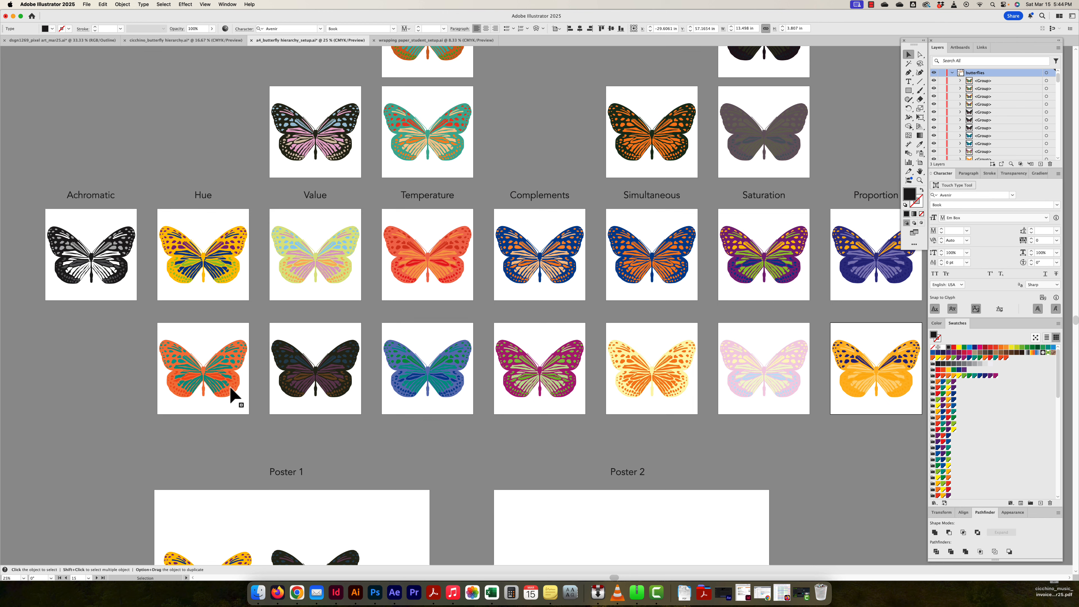
scroll(263, 384, up, 2)
scroll(263, 384, right, 3)
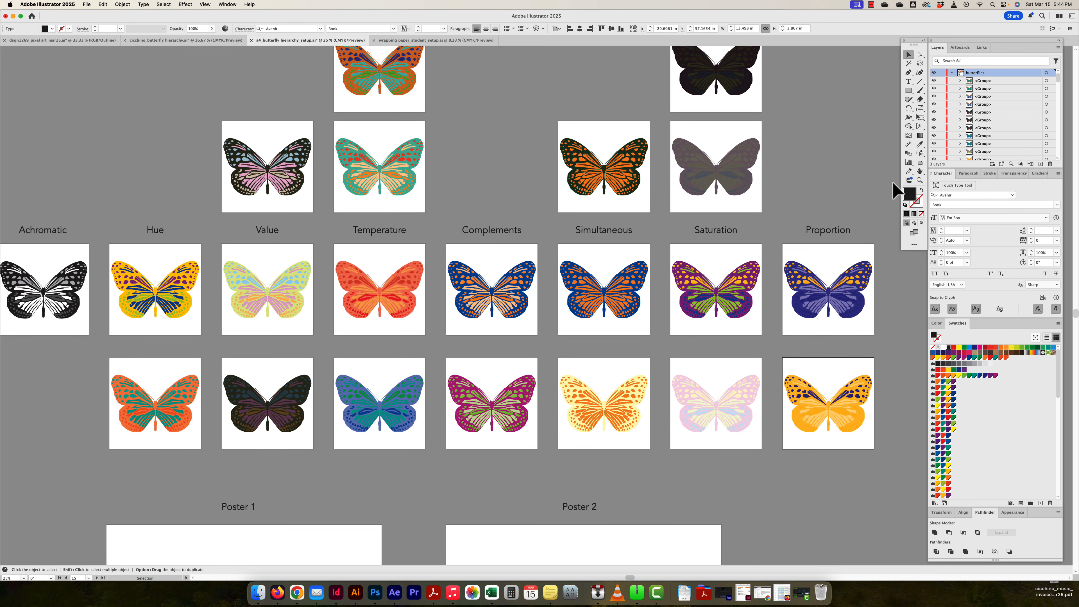
click(959, 48)
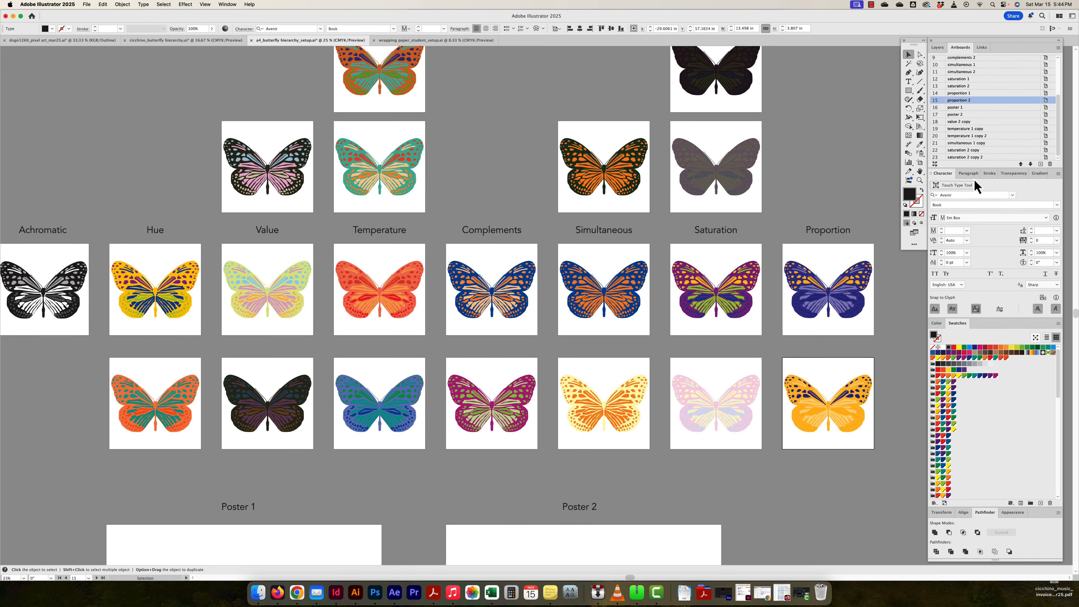
drag(975, 168, 964, 297)
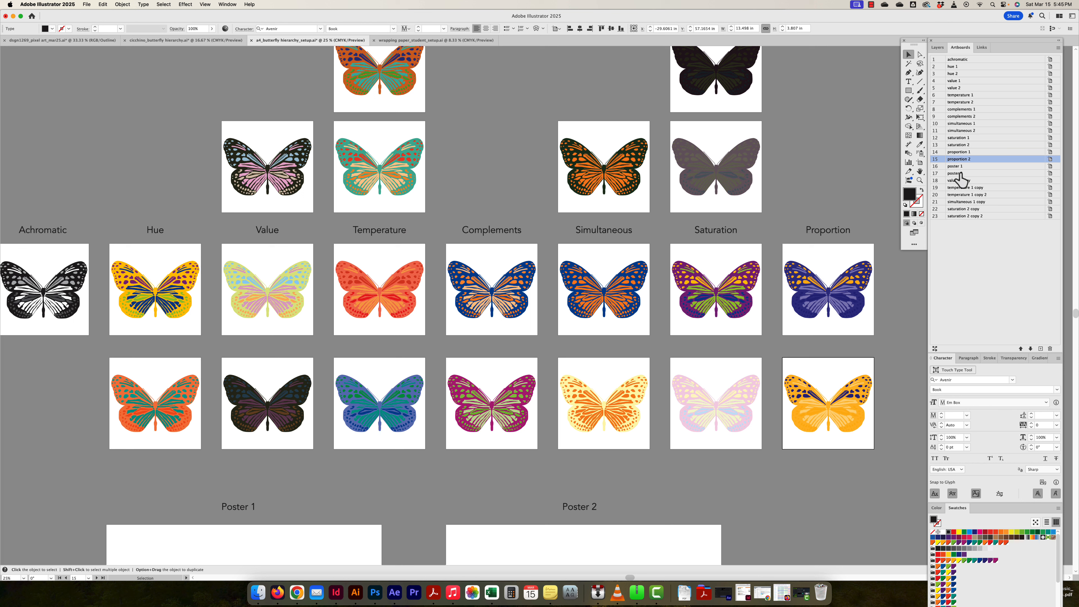
click(959, 173)
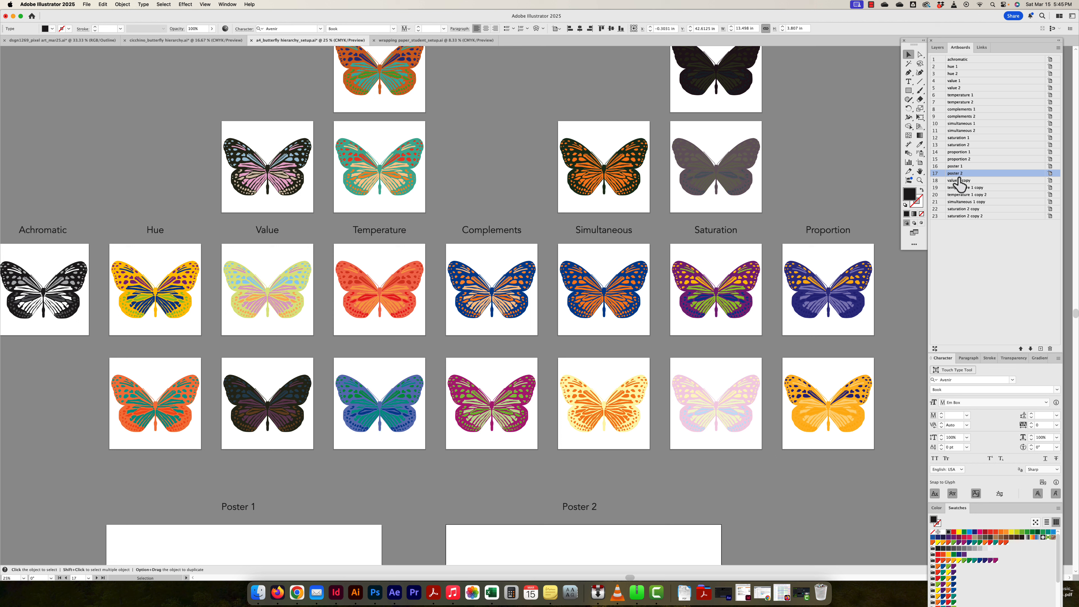
shift+click(959, 59)
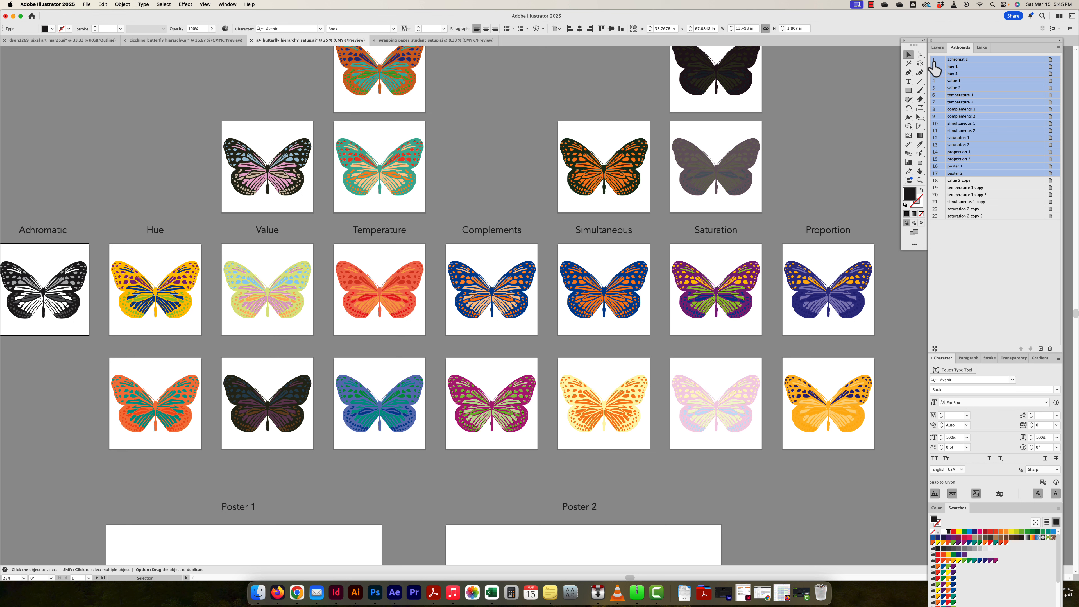
click(553, 99)
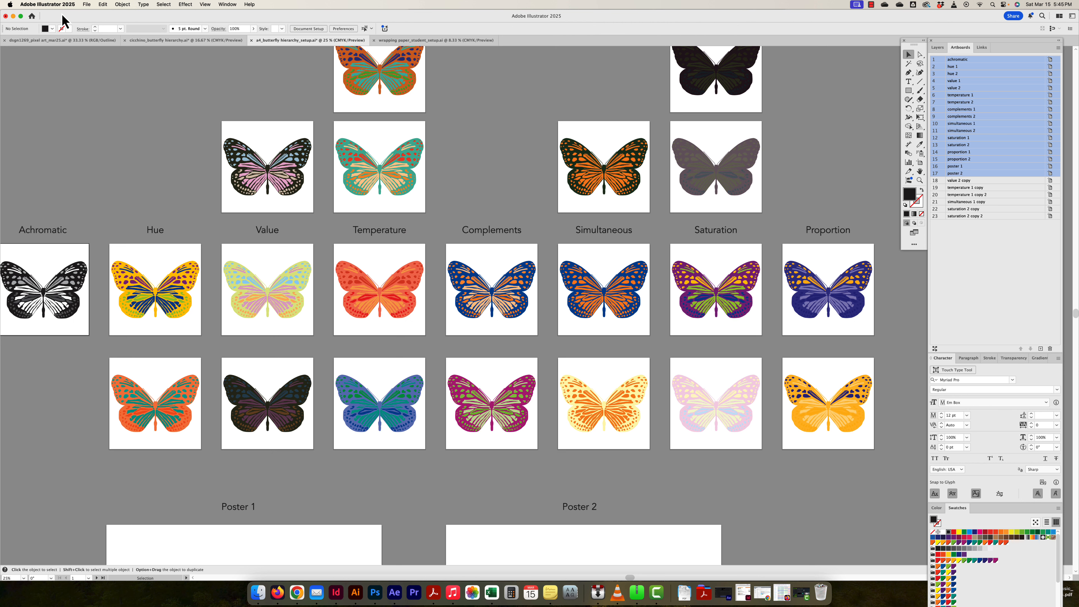
Step: Set up a copy of the document in Adobe PDF format, limited to artboard range 1-17
click(86, 4)
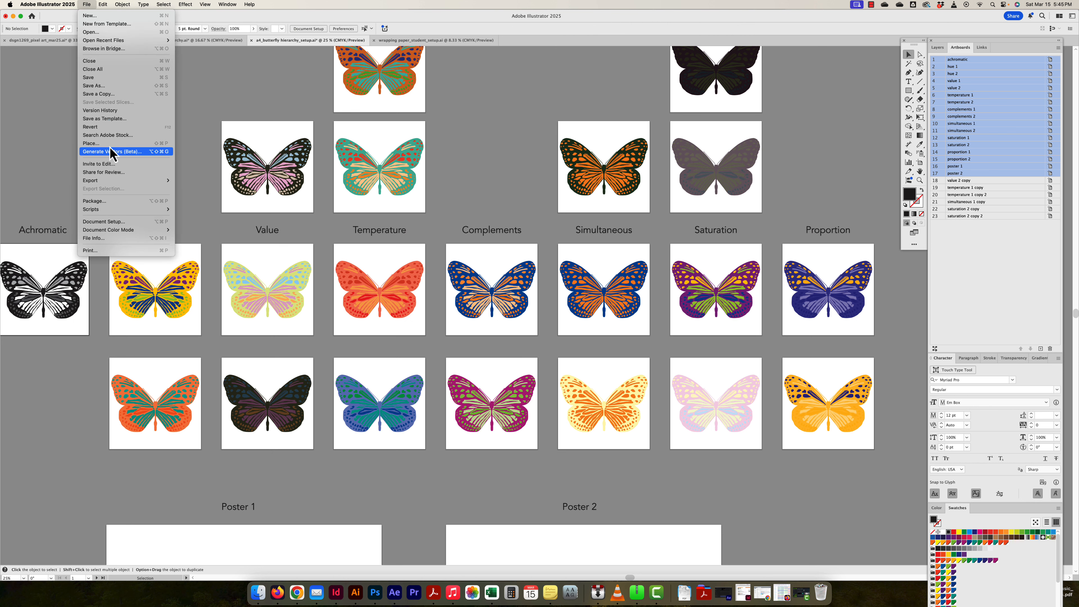
click(98, 94)
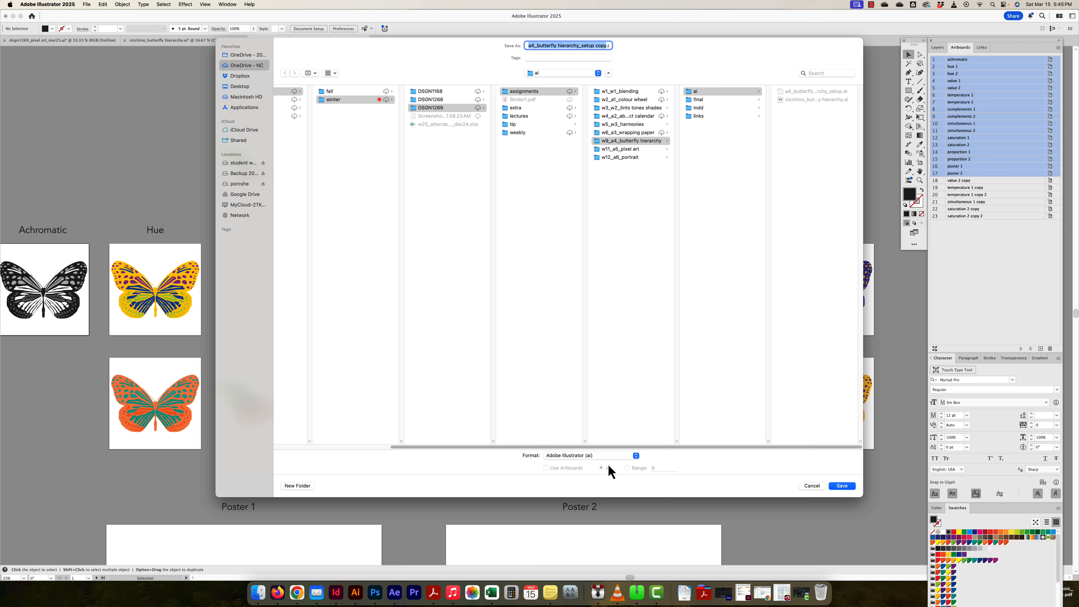
click(582, 456)
click(592, 464)
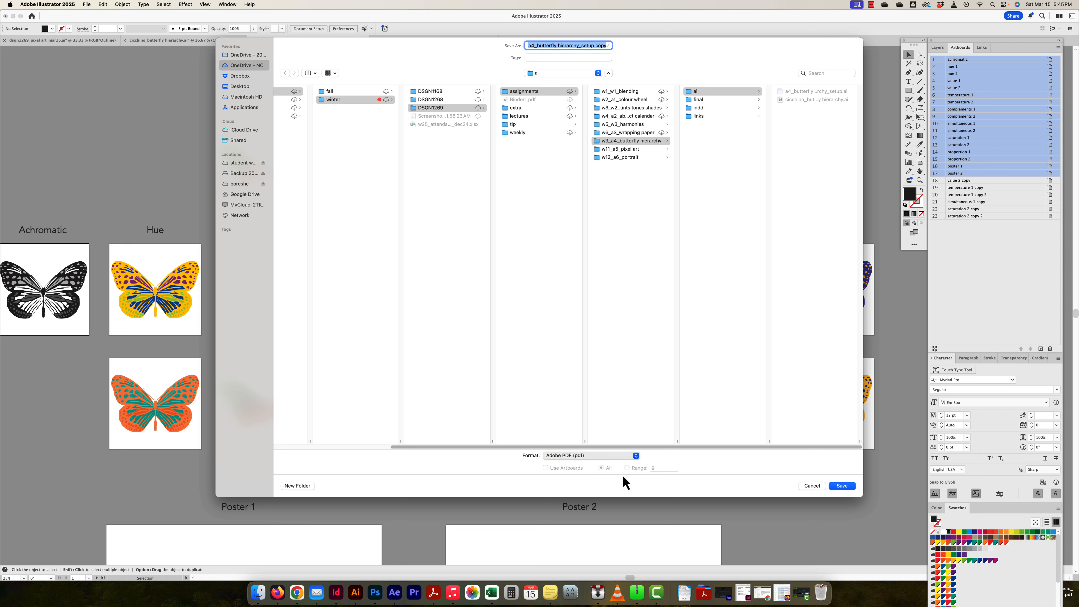
click(627, 468)
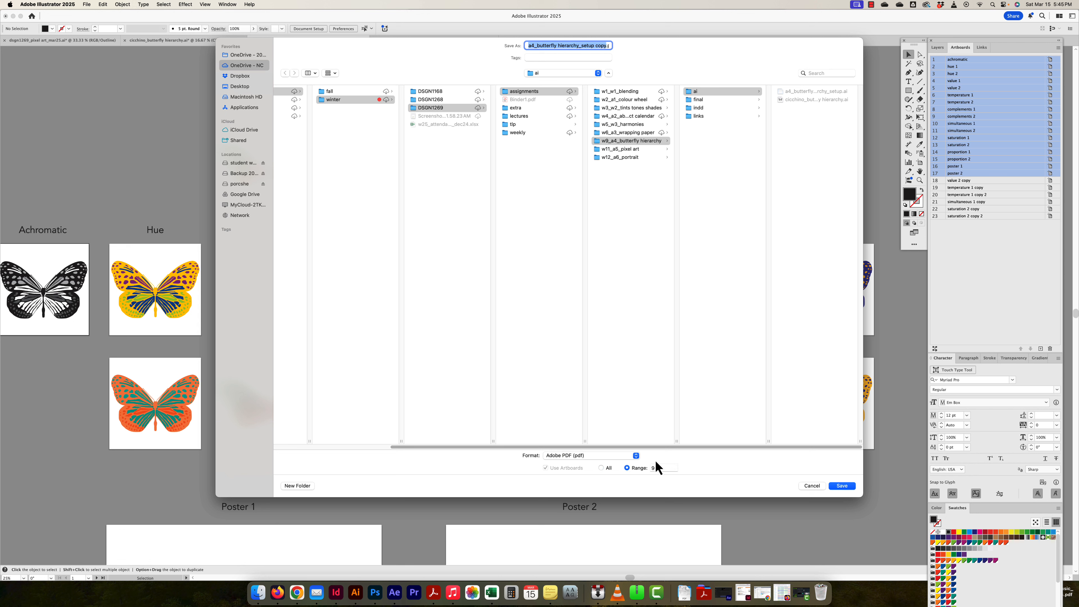
text(1-17)
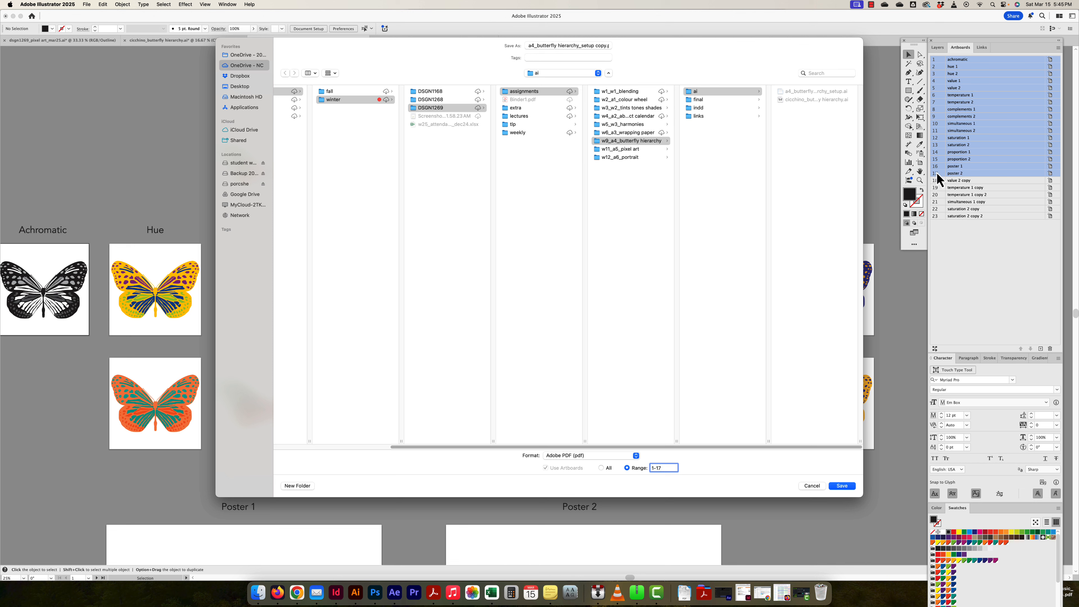
Step: Save the PDF copy to the Desktop as a4_butterfly hierarchy_setup.pdf, replacing the existing file
click(248, 88)
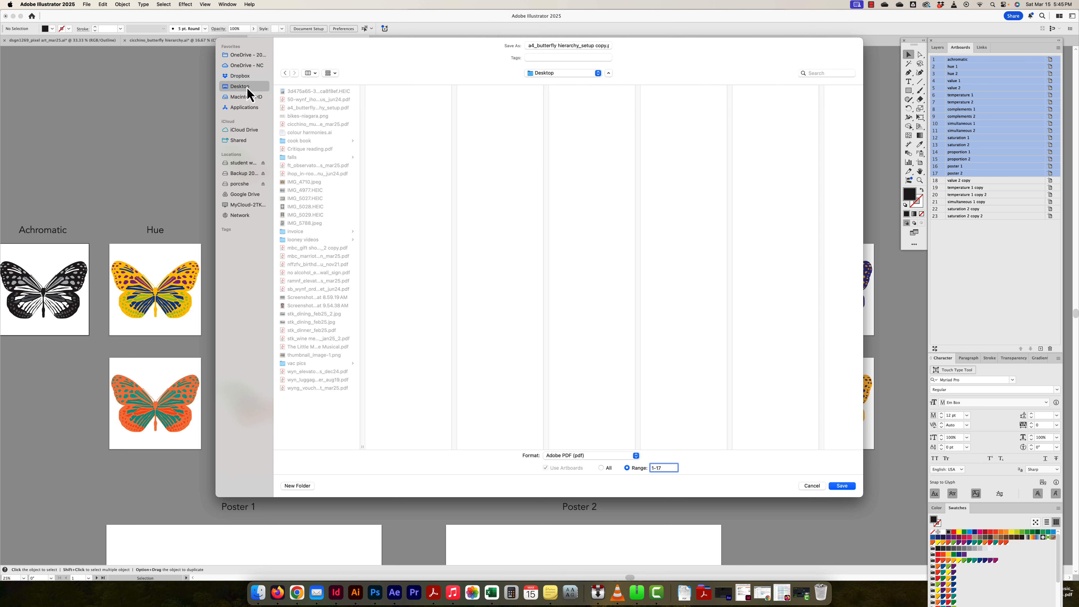
click(605, 46)
key(BackSpace)
key(BackSpace)
key(BackSpace)
key(BackSpace)
key(BackSpace)
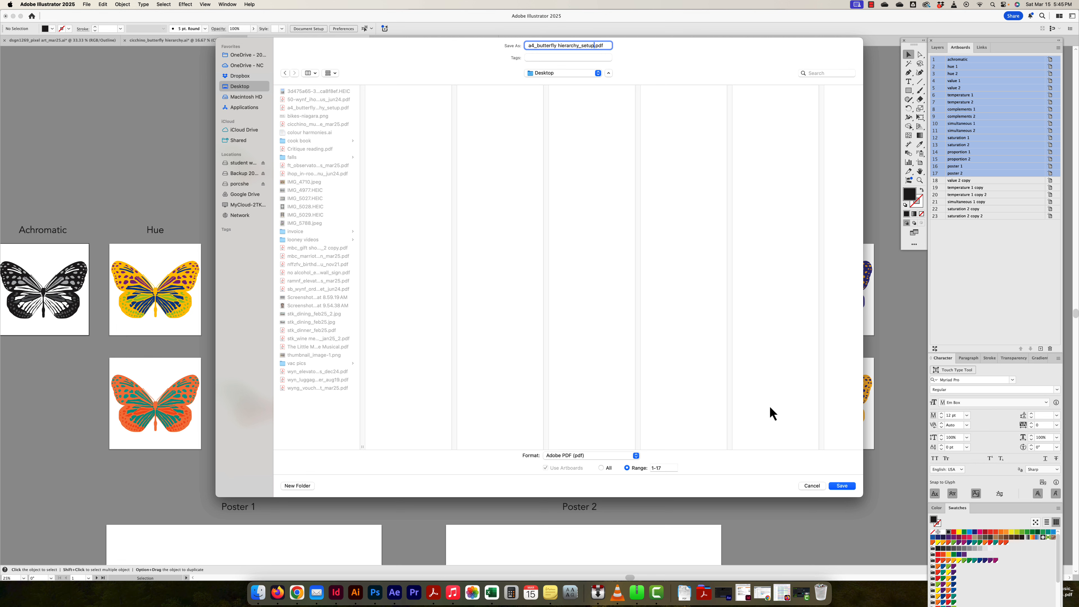
click(842, 487)
click(562, 306)
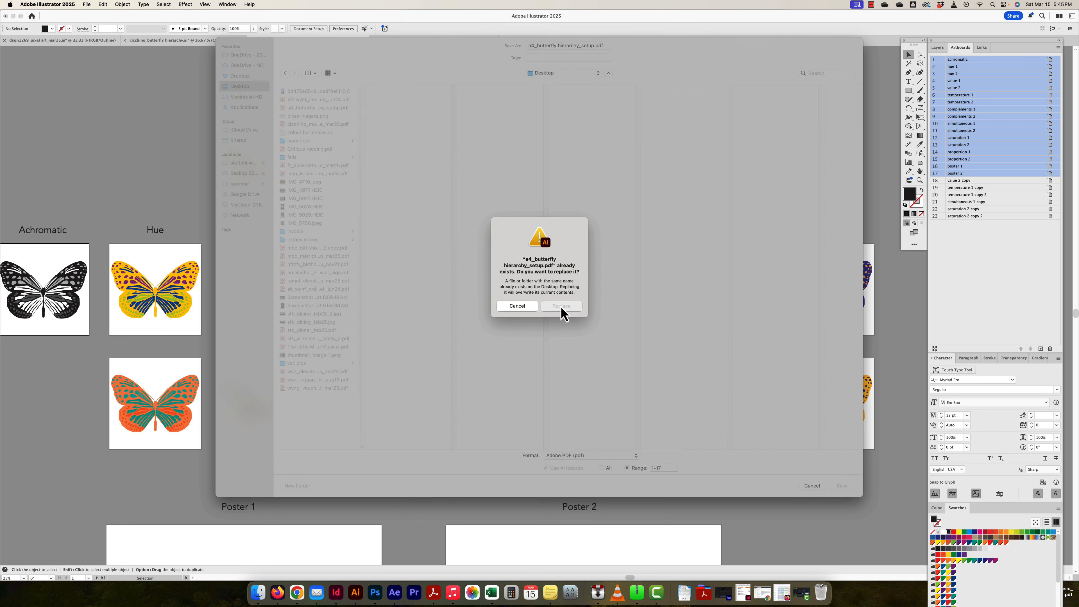
click(406, 410)
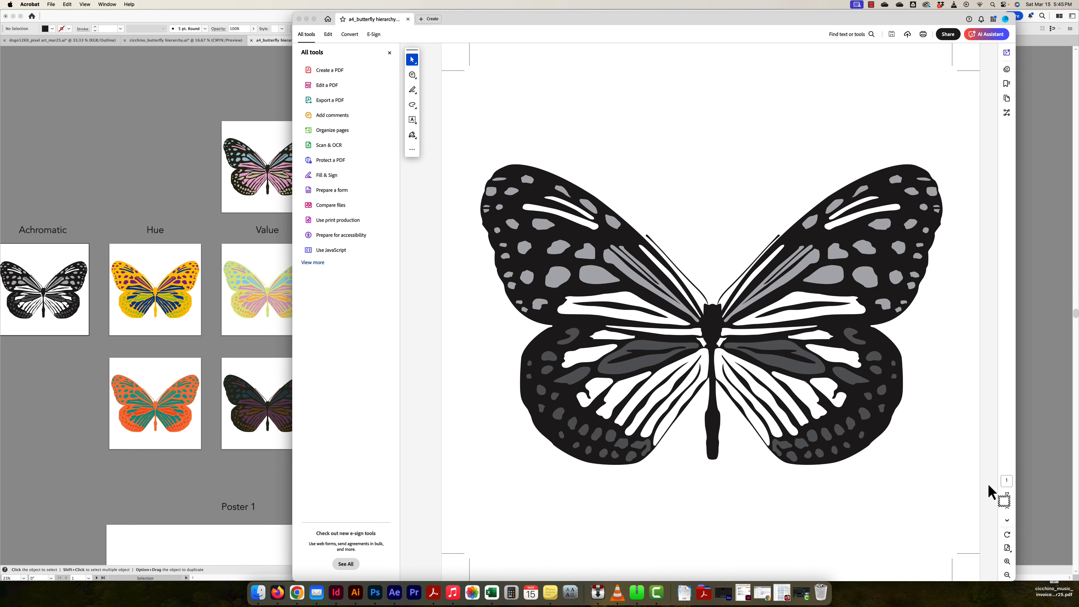
Step: Page through the new PDF to check its last pages and the poster 1 page, and return to Illustrator
click(1007, 520)
click(1006, 520)
click(1007, 520)
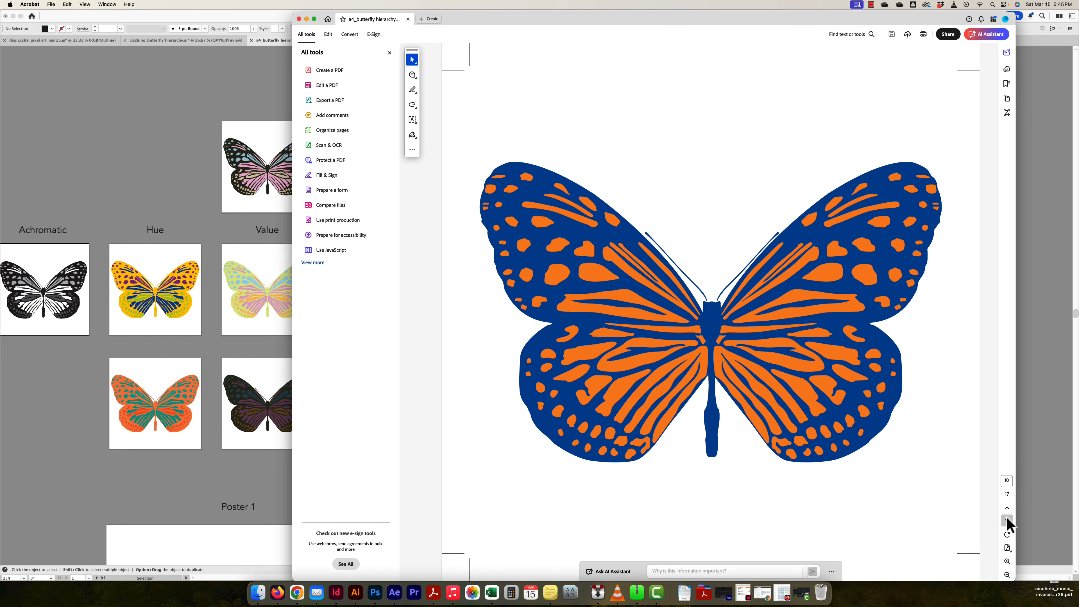
click(1006, 519)
click(1007, 520)
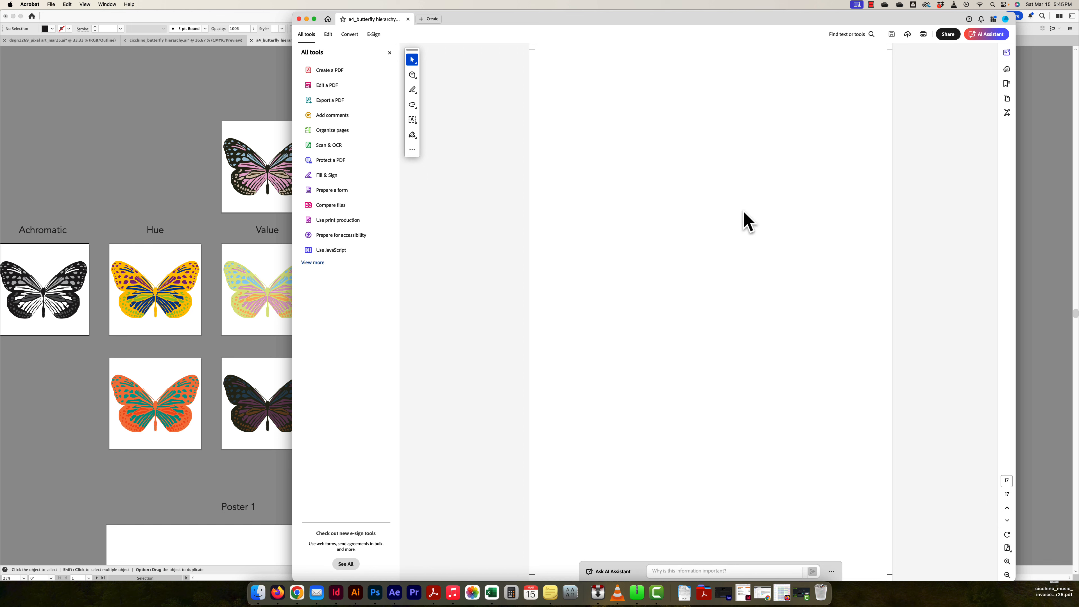
click(1006, 508)
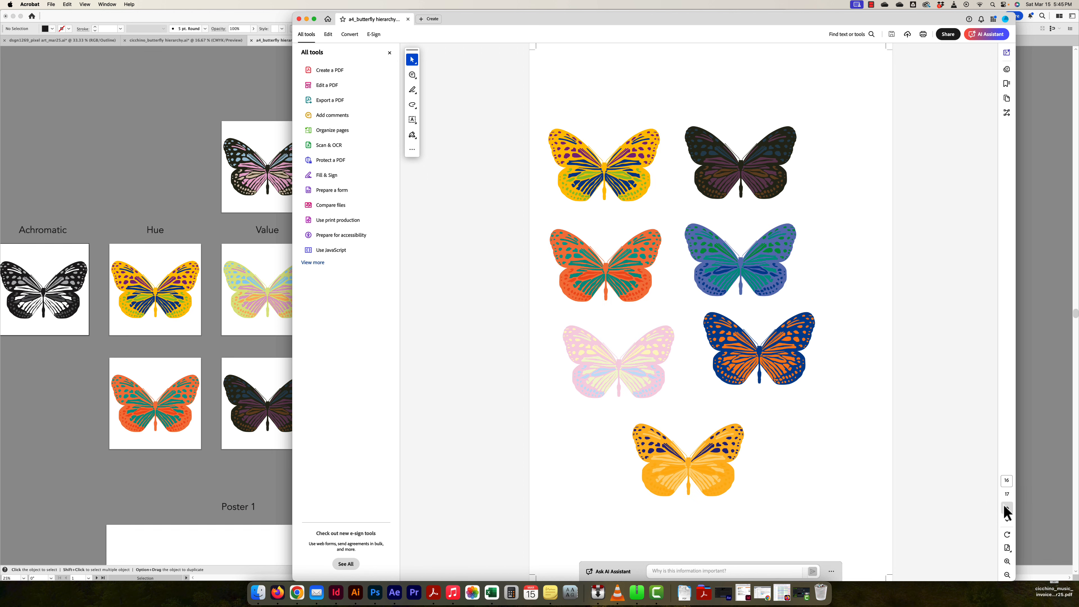
click(1006, 520)
click(165, 76)
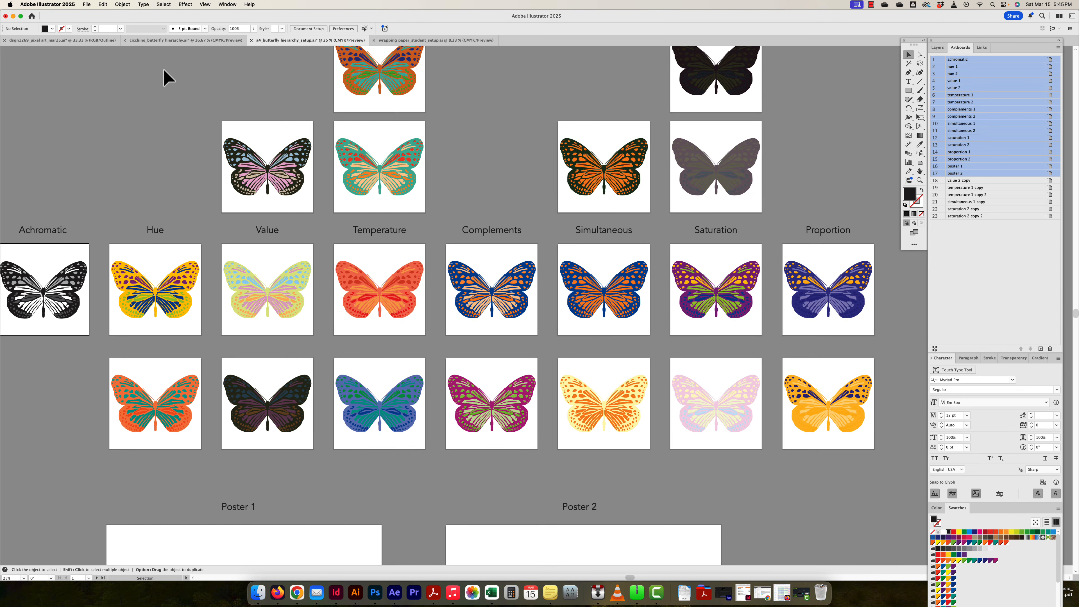
scroll(414, 140, up, 3)
scroll(414, 140, left, 2)
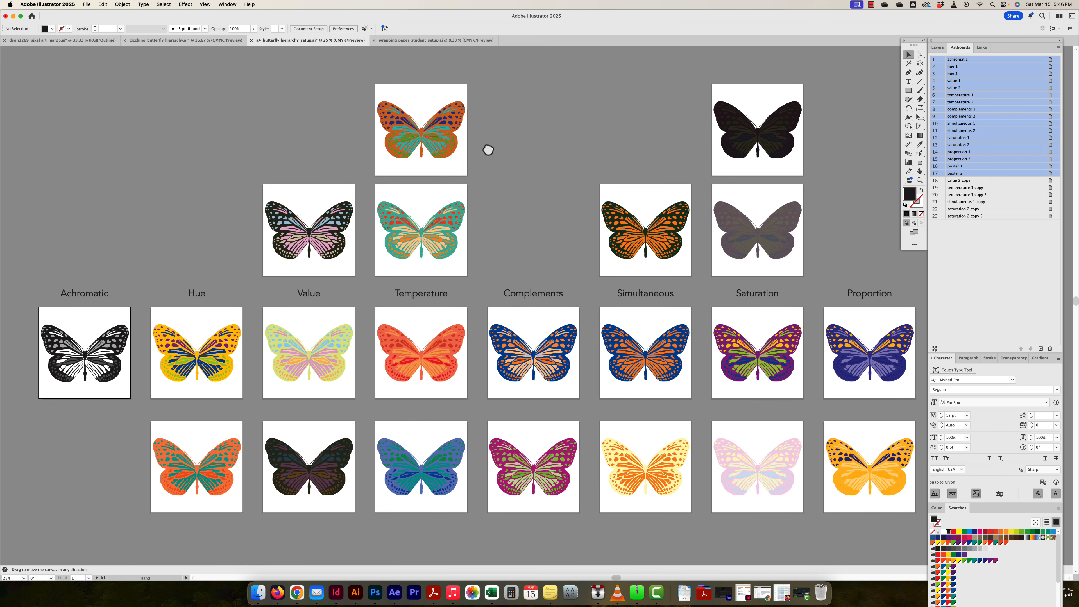
scroll(476, 145, down, 1)
scroll(476, 145, right, 1)
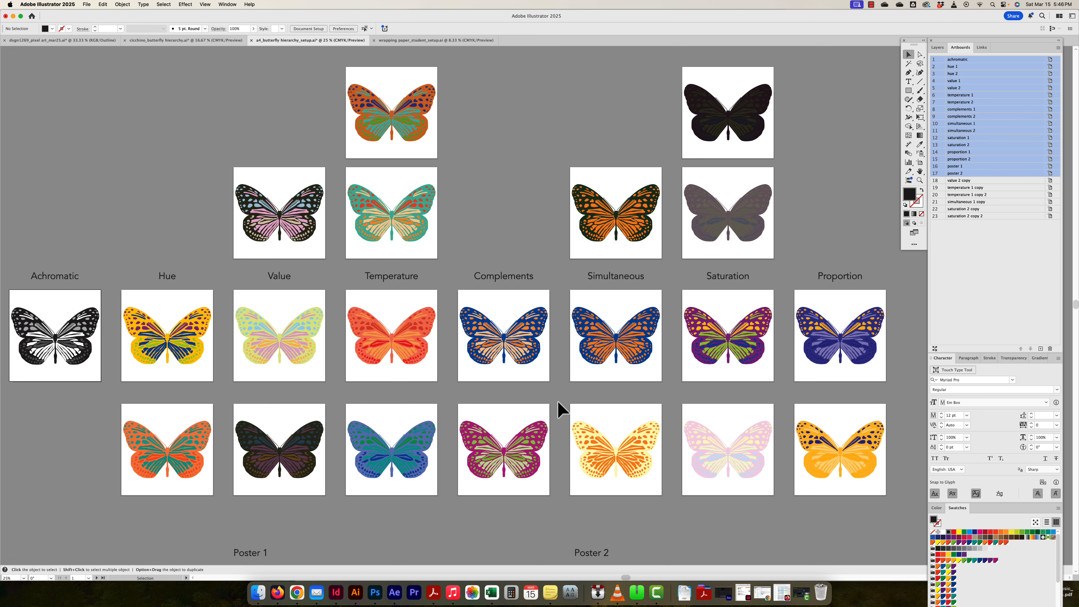
scroll(557, 401, left, 1)
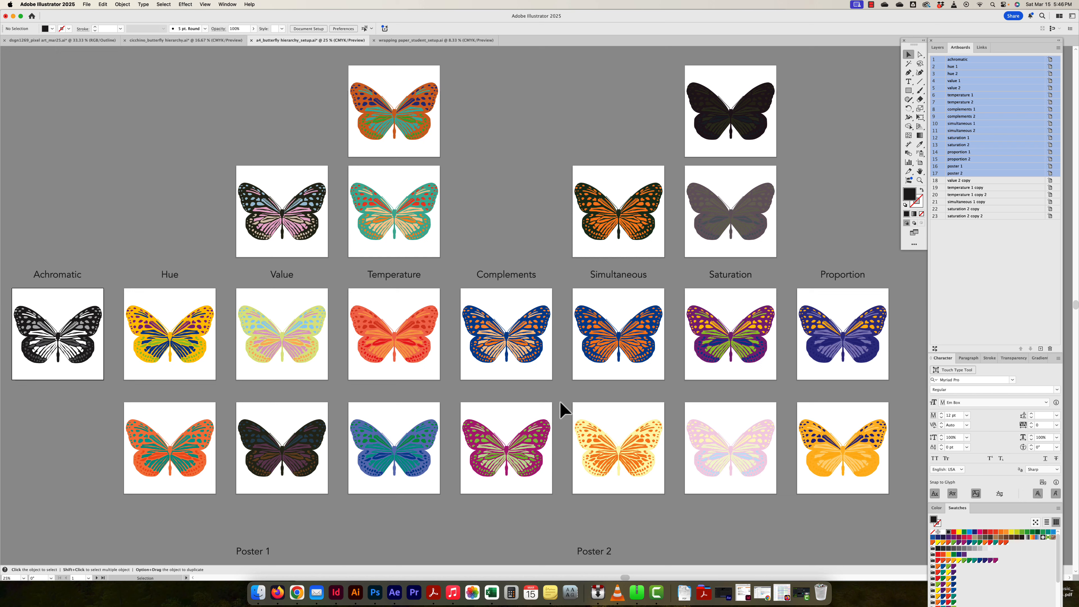